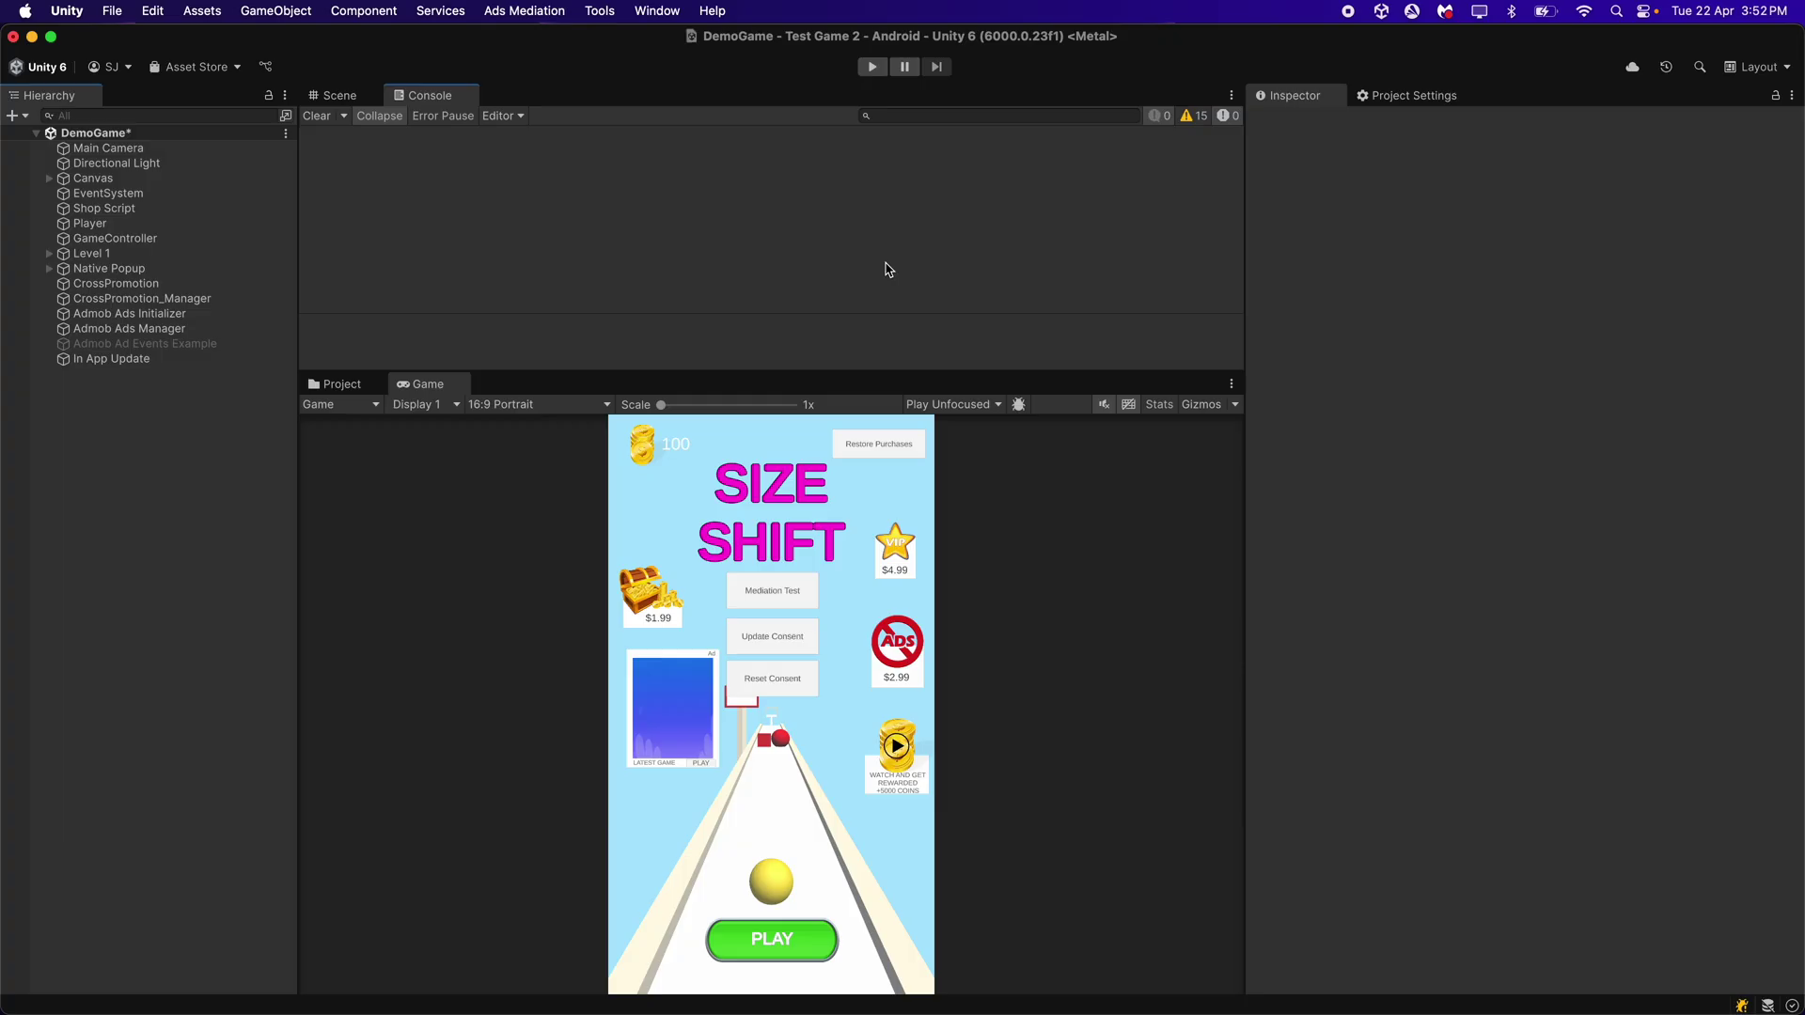
Check the project's assets for the GoogleMobileAds and Mobile Monetization Pro folders.
{"action": "left_click", "coordinate": [340, 384]}
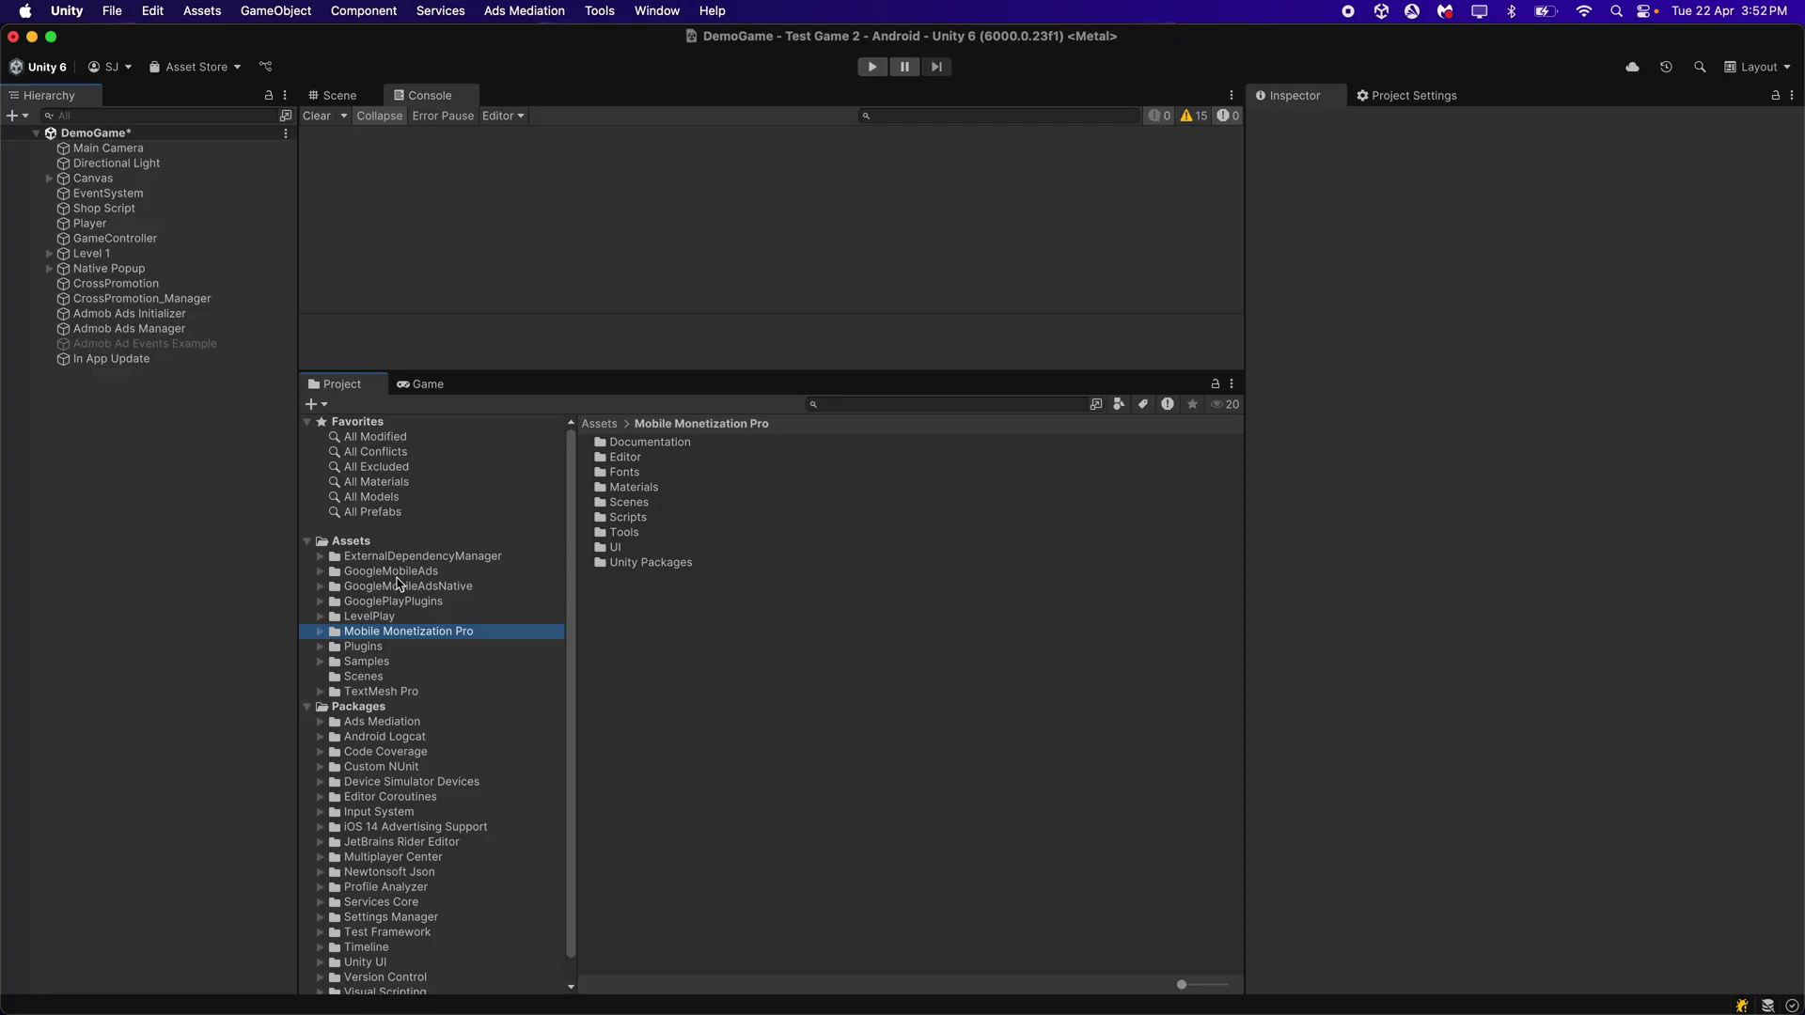
{"action": "left_click", "coordinate": [398, 574]}
{"action": "left_click", "coordinate": [432, 632]}
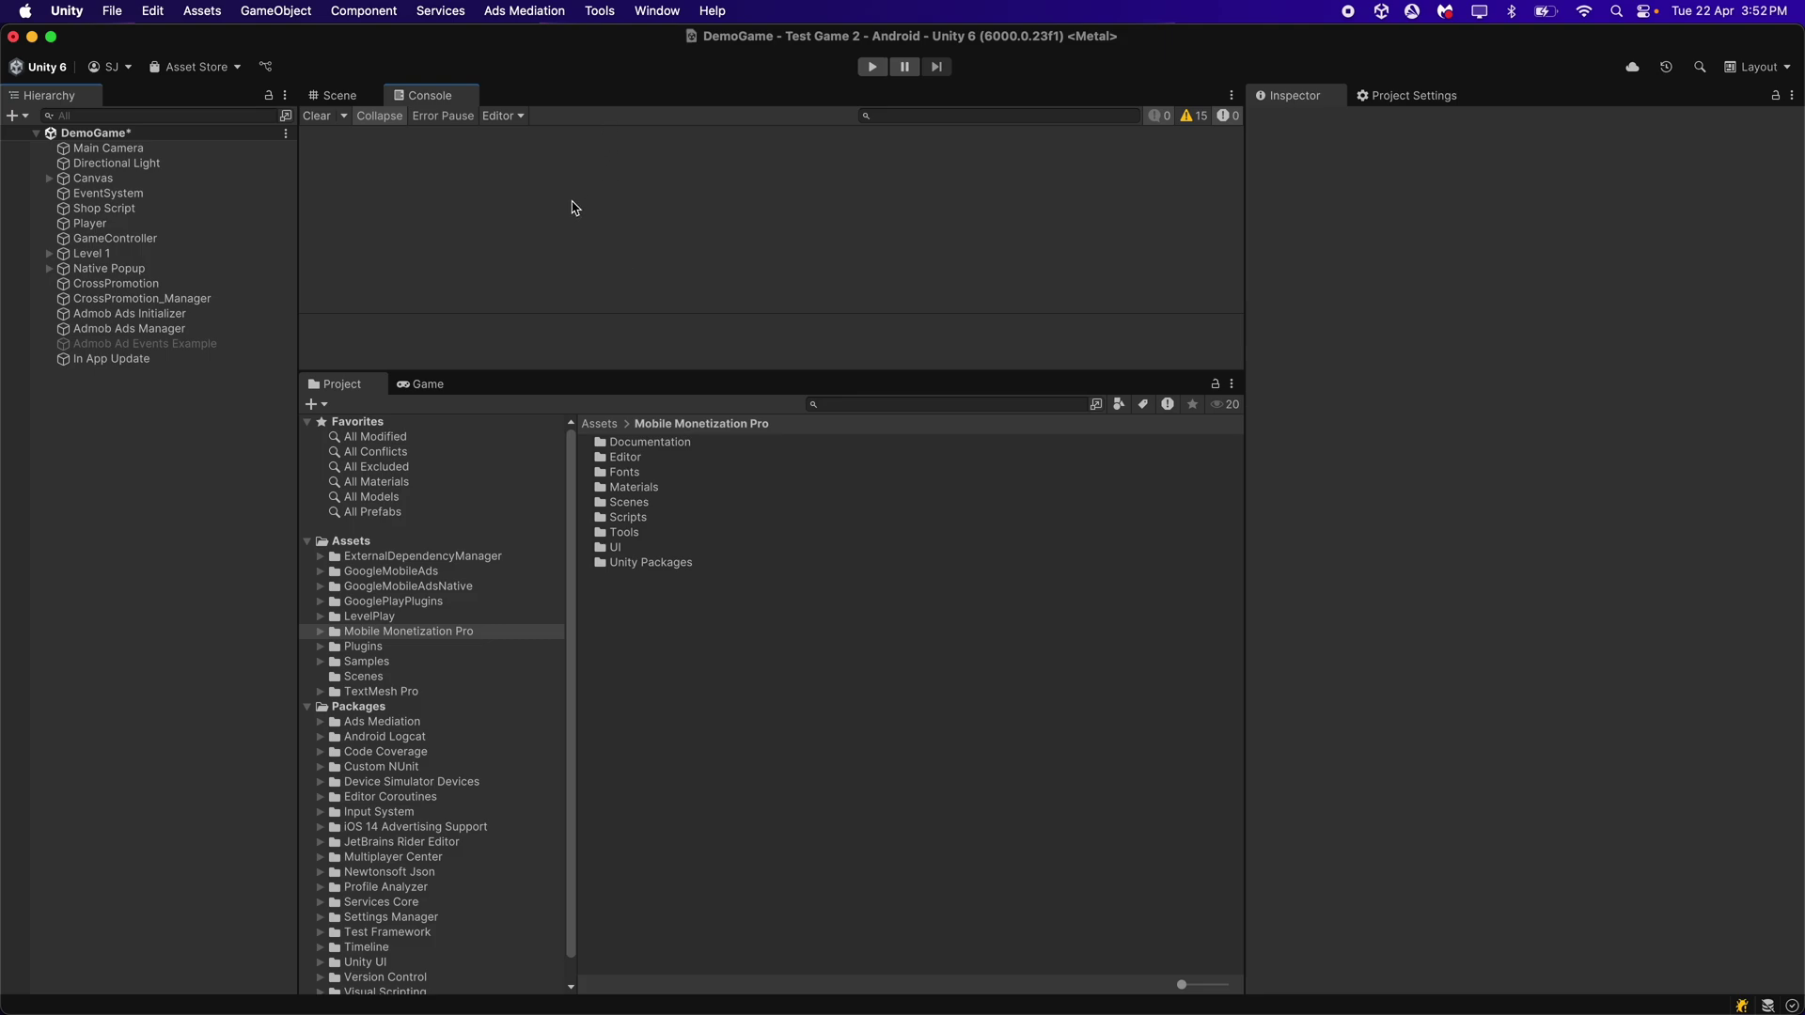
Open the Mobile Monetization Pro Integration Tool and set its integration to Mobile Ads.
{"action": "left_click", "coordinate": [605, 11]}
{"action": "mouse_move", "coordinate": [604, 45]}
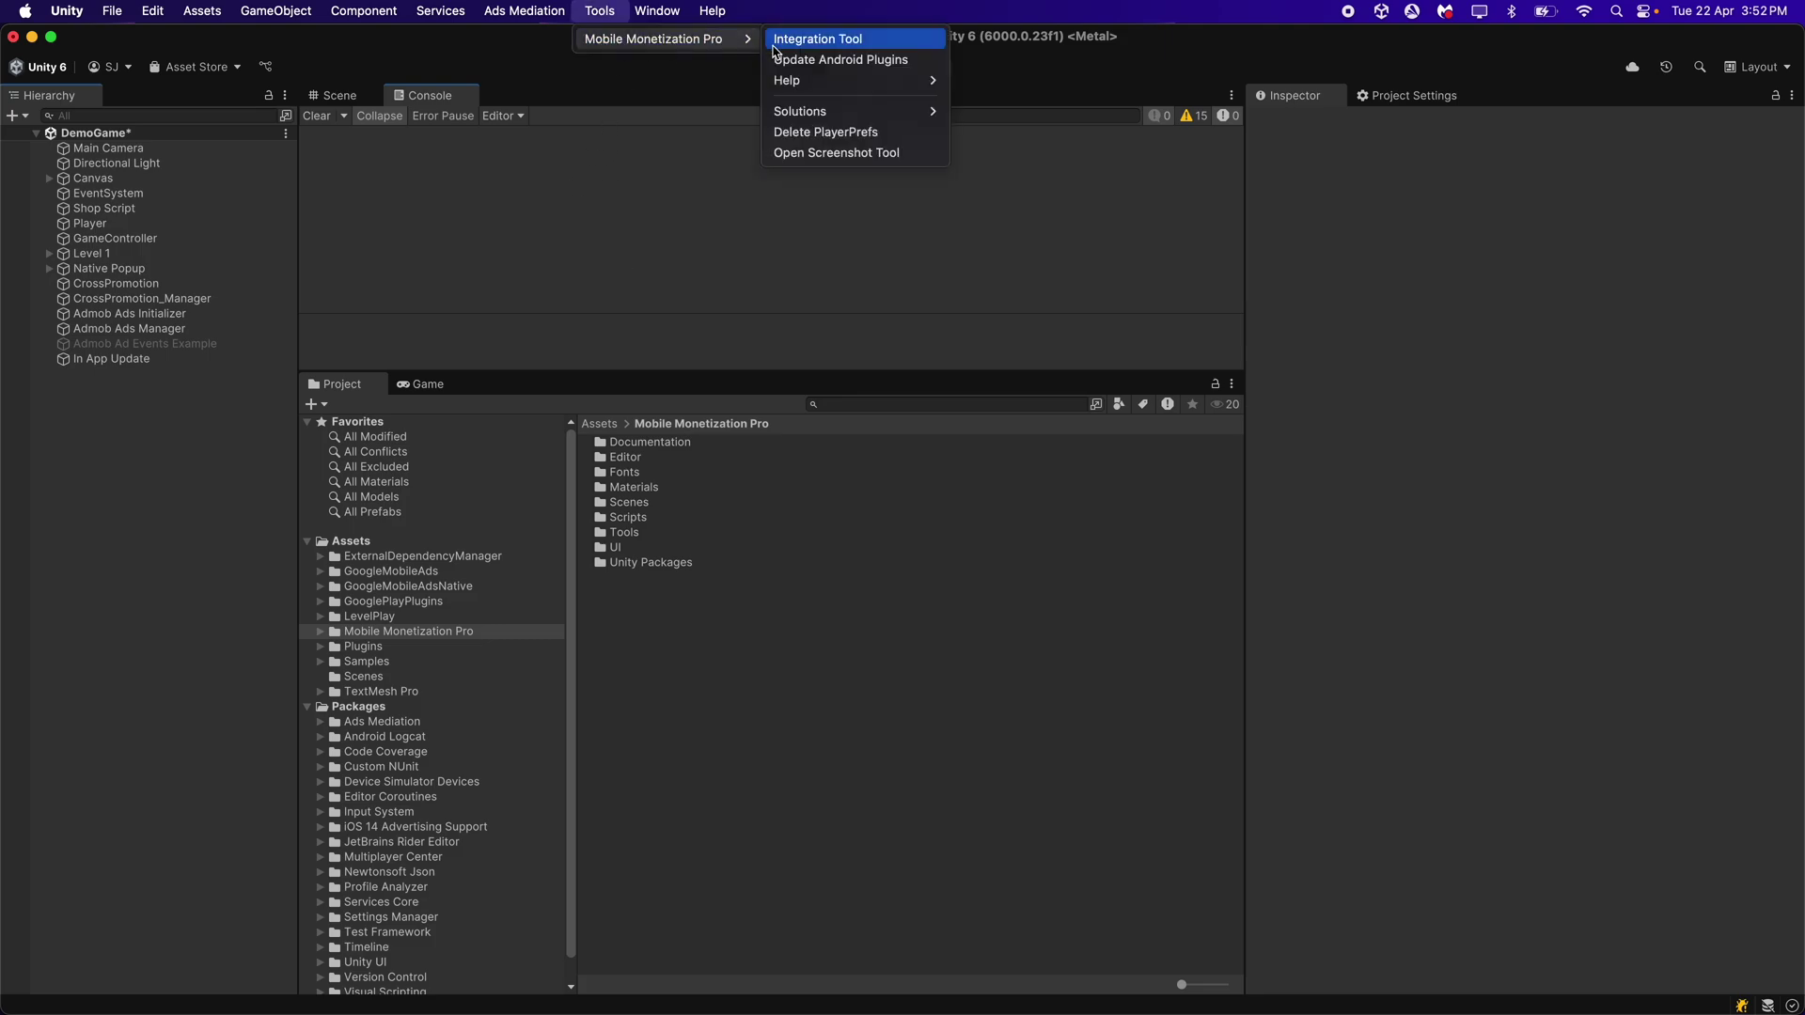
{"action": "left_click", "coordinate": [790, 39]}
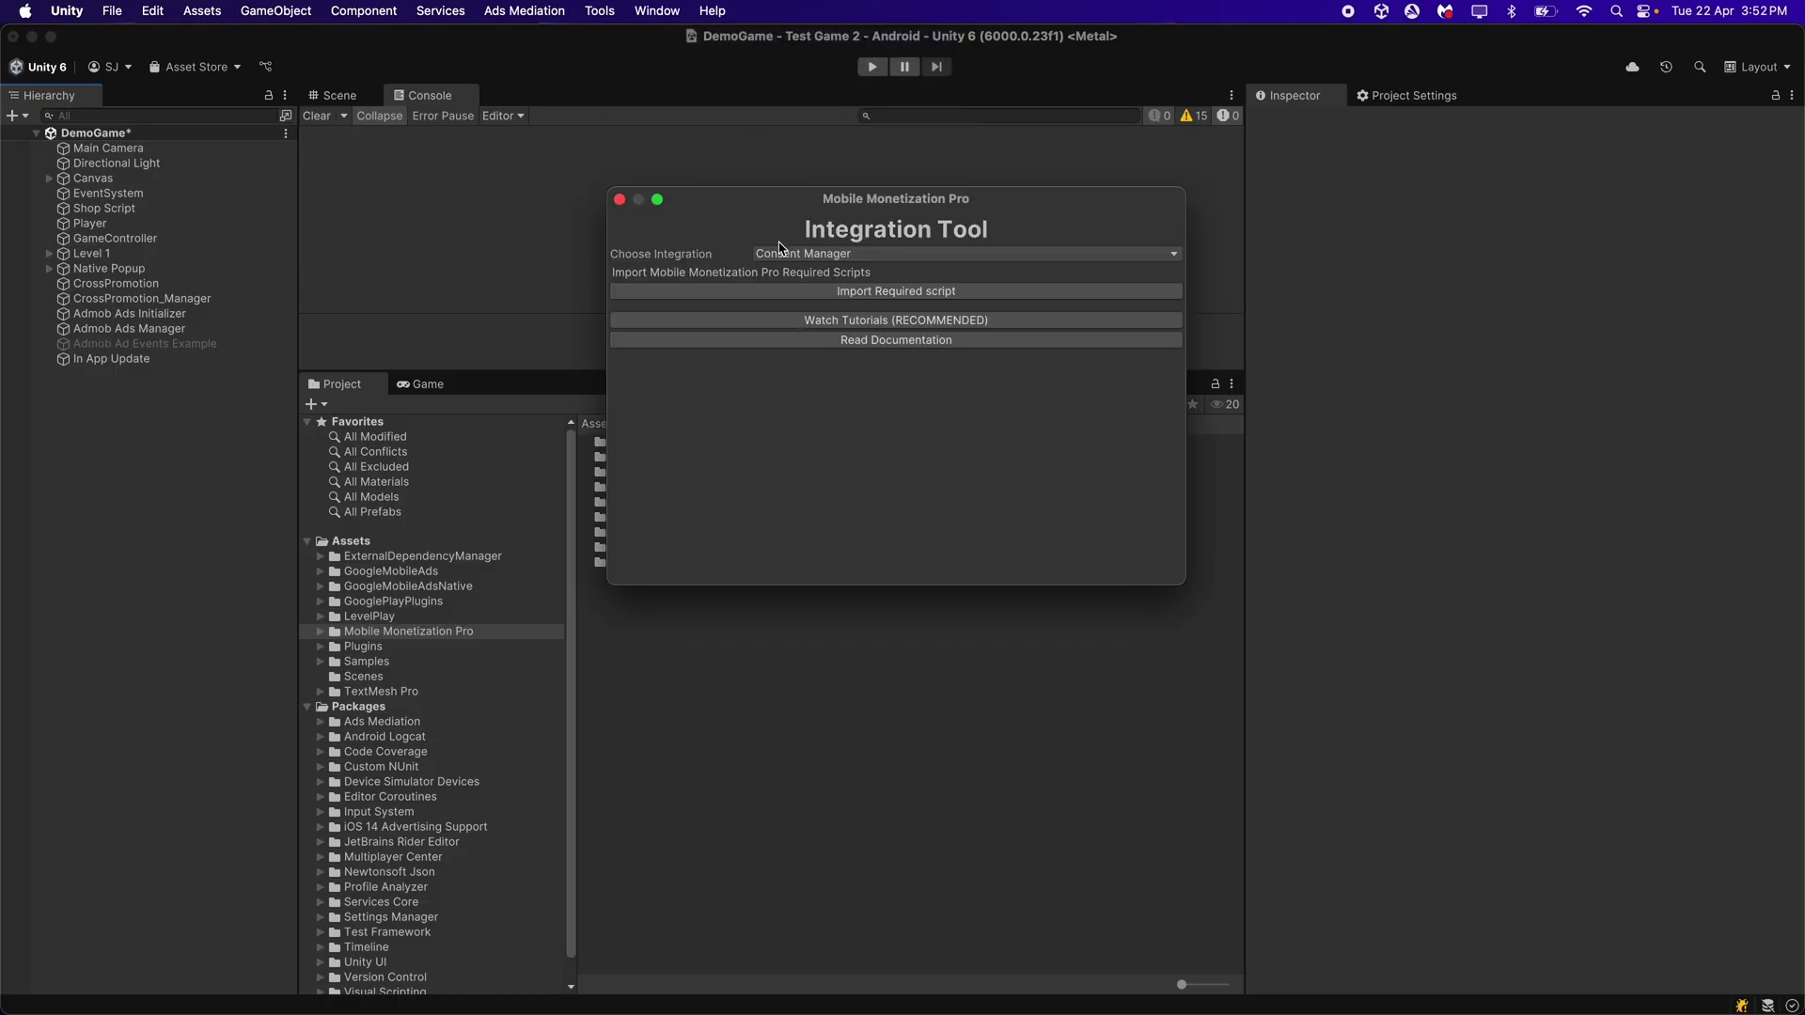
{"action": "left_click", "coordinate": [782, 253]}
{"action": "left_click", "coordinate": [819, 290]}
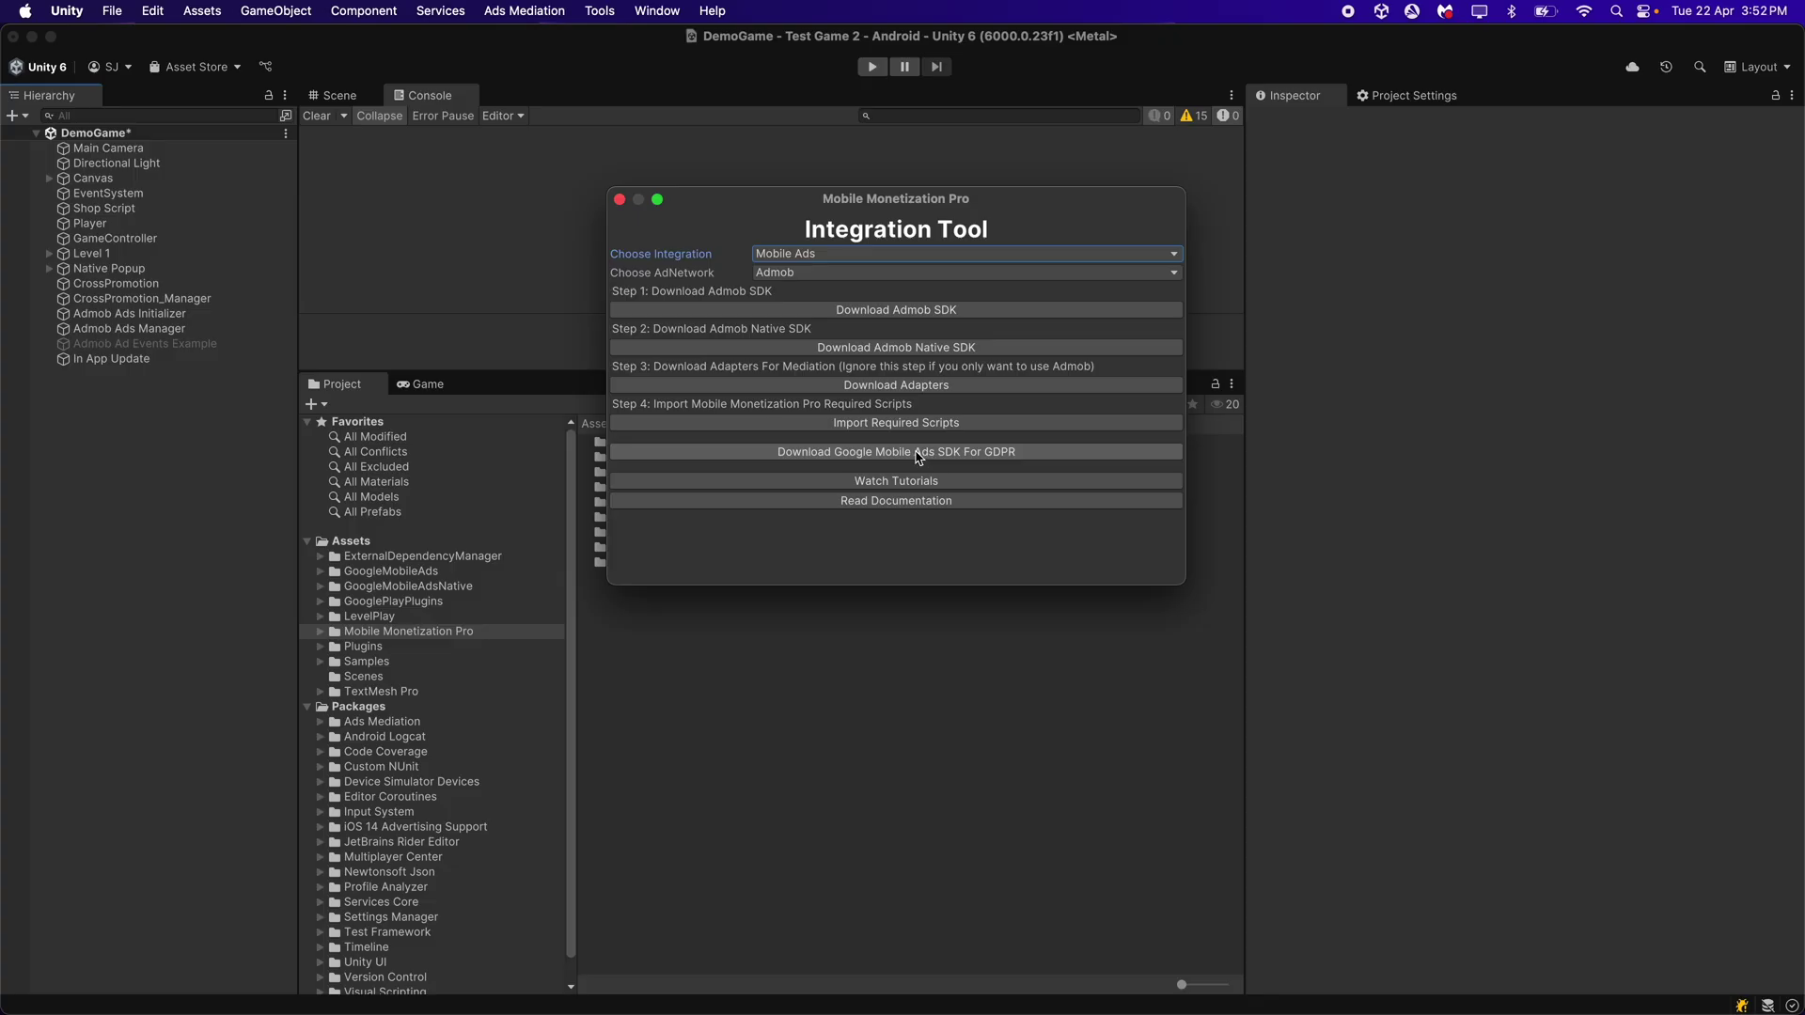
Follow the Google Mobile Ads SDK for GDPR download to its latest GitHub release in Chrome, view the unitypackage asset, and return to Unity.
{"action": "left_click", "coordinate": [918, 456]}
{"action": "scroll", "coordinate": [814, 376], "scroll_direction": "down", "scroll_amount": 5}
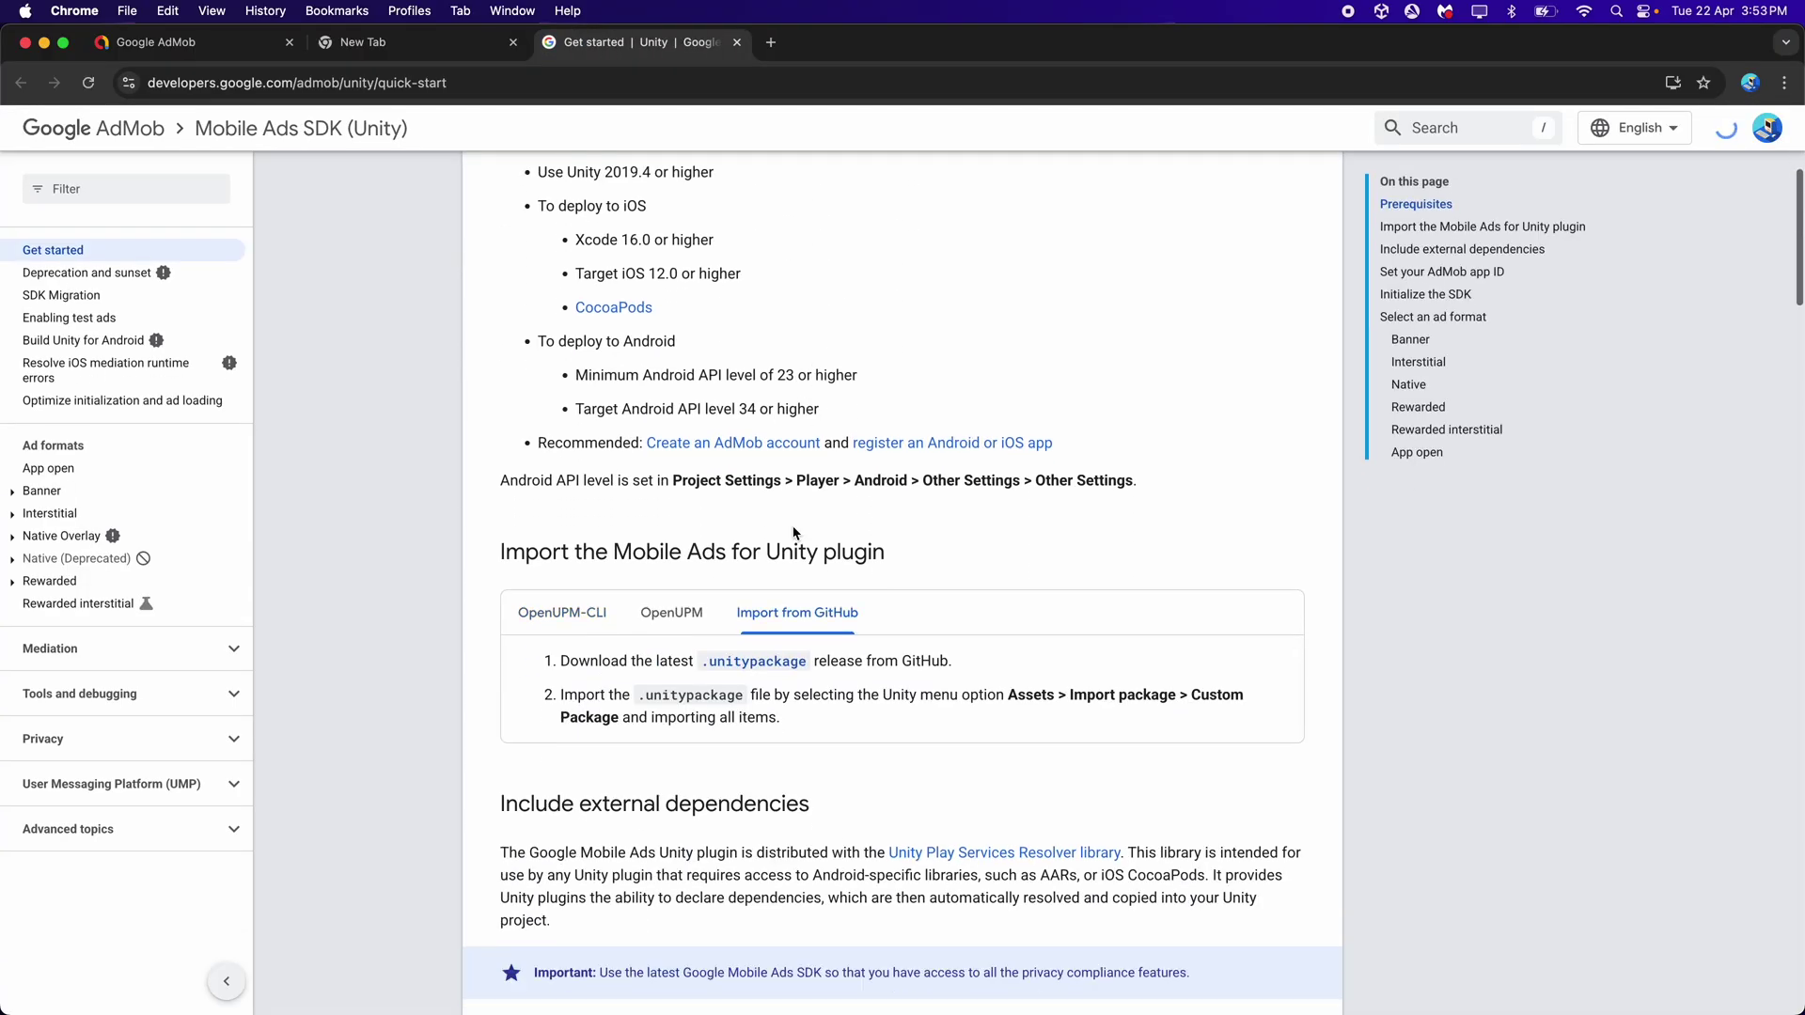
{"action": "left_click", "coordinate": [757, 664]}
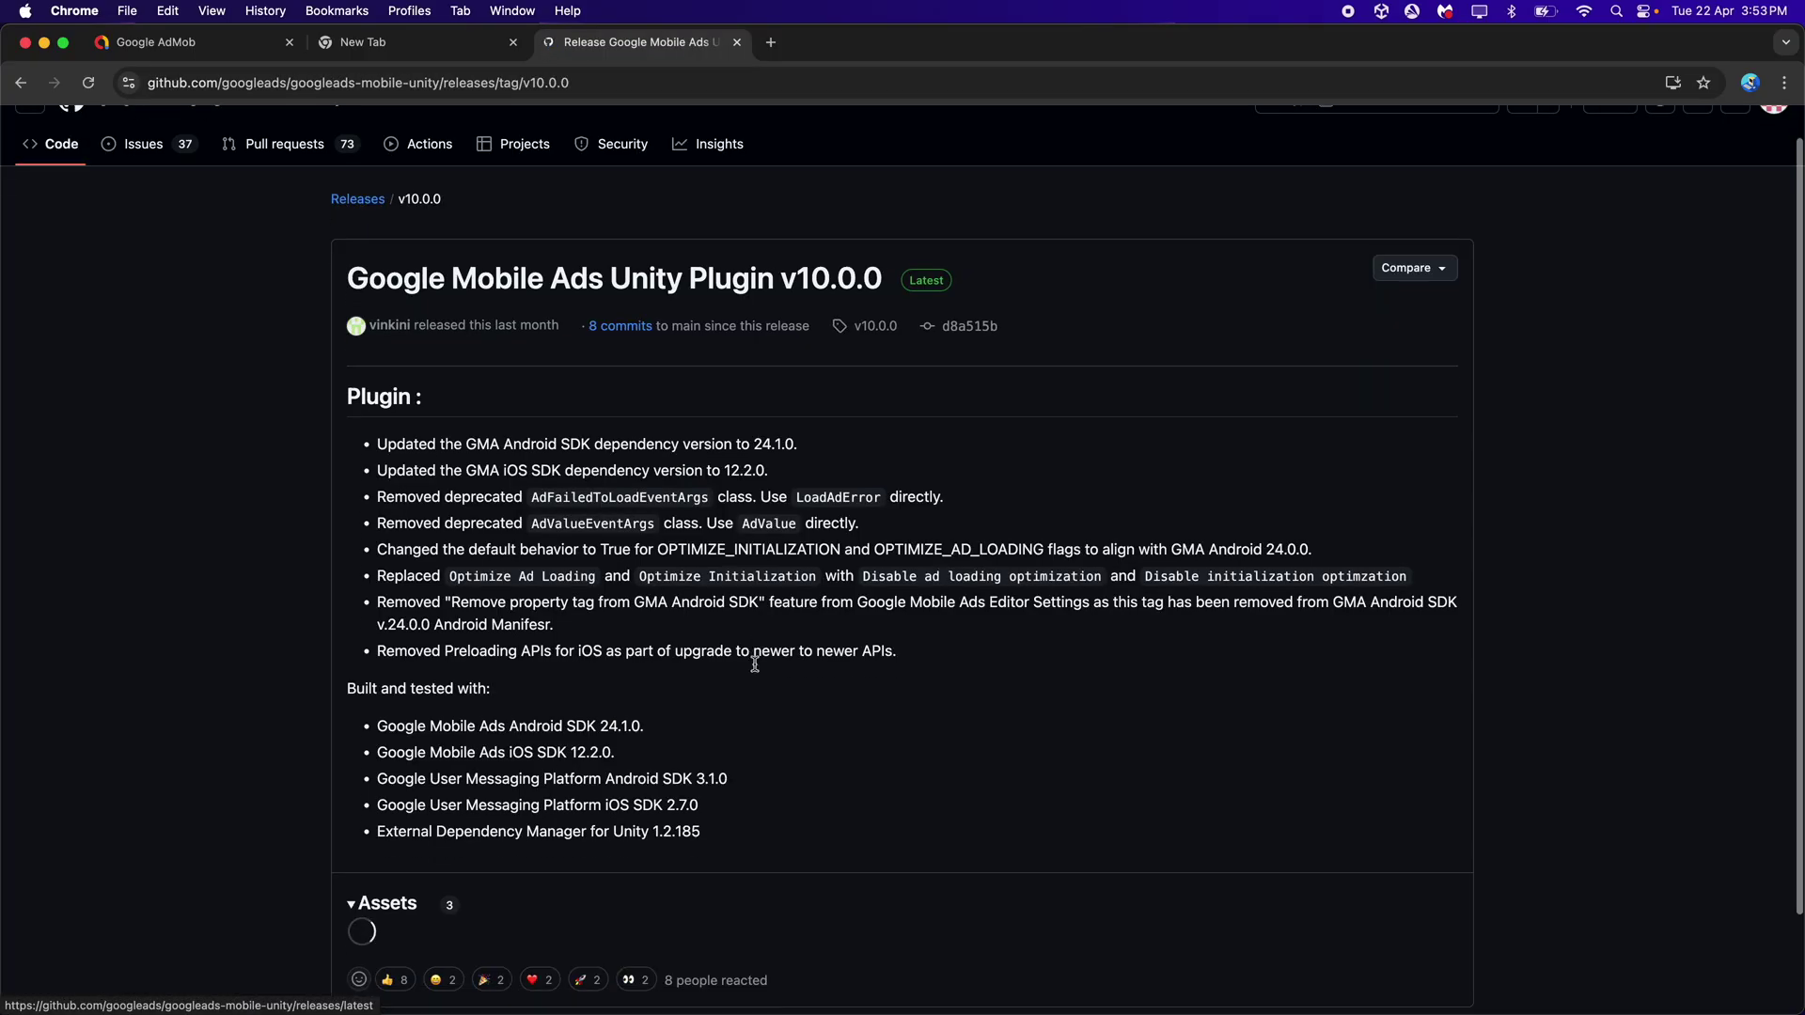
{"action": "scroll", "coordinate": [752, 672], "scroll_direction": "down", "scroll_amount": 3}
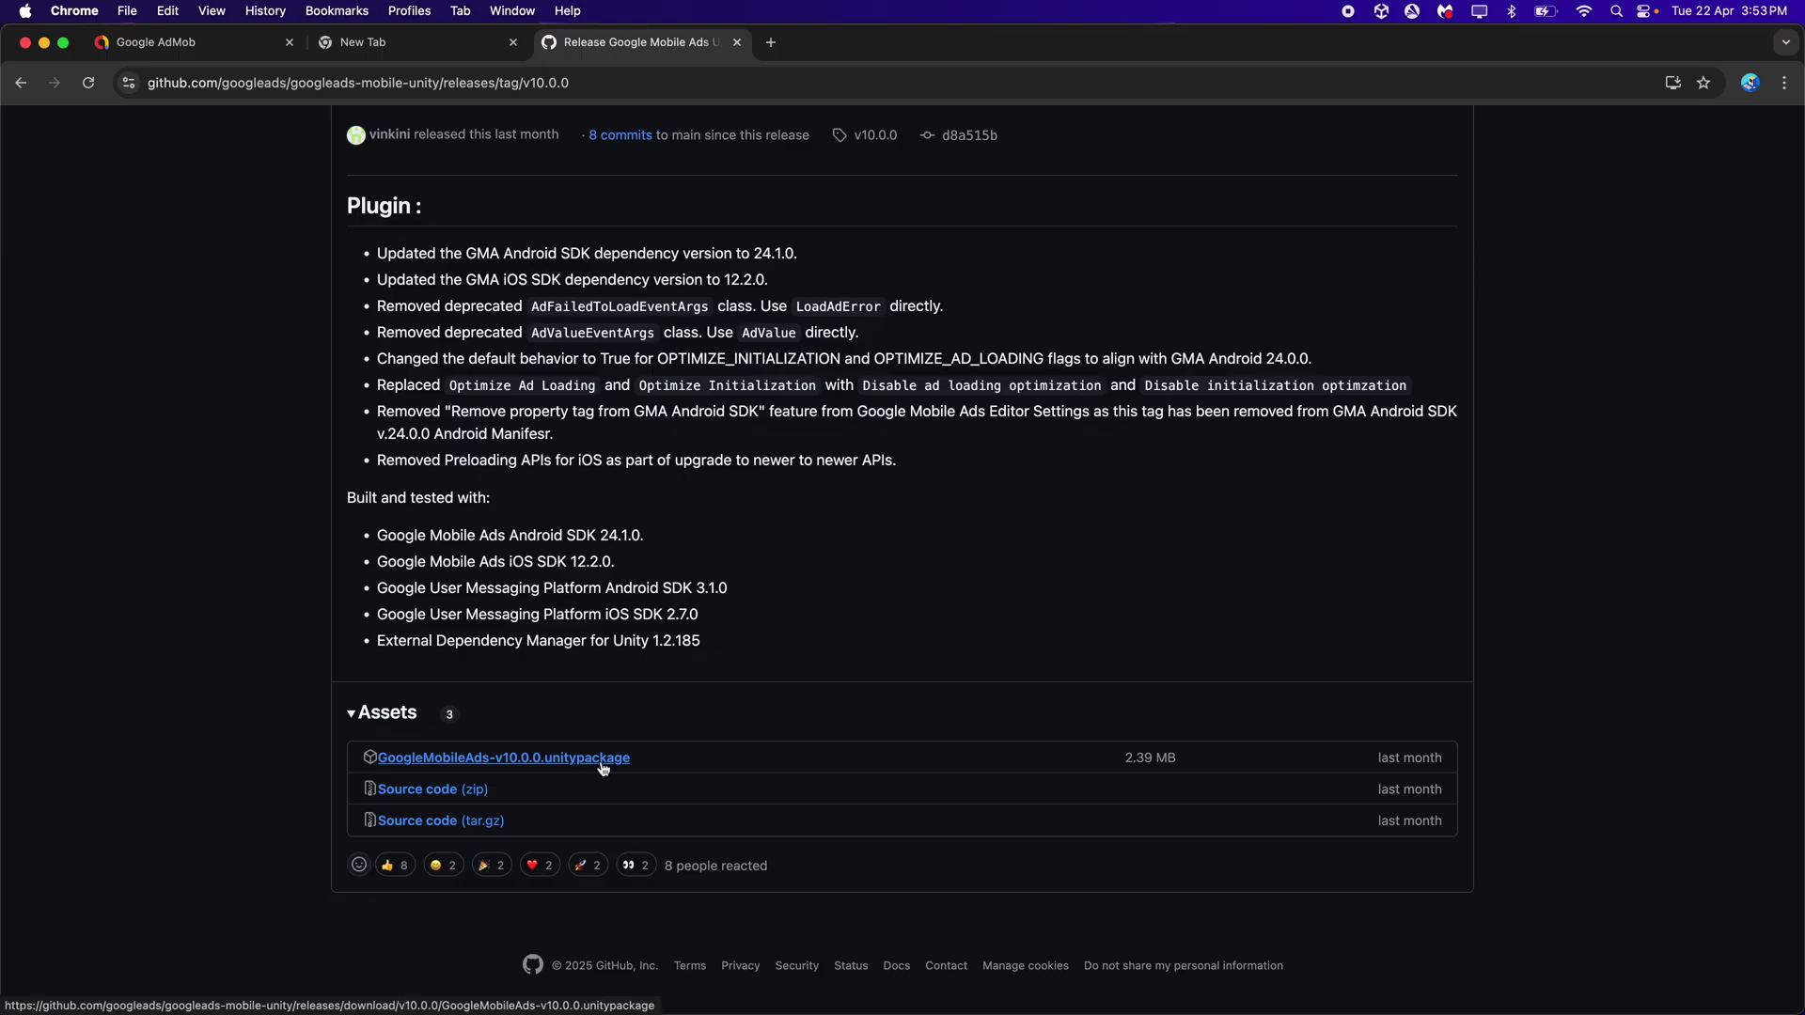
{"action": "scroll", "coordinate": [246, 790], "scroll_direction": "up", "scroll_amount": 5}
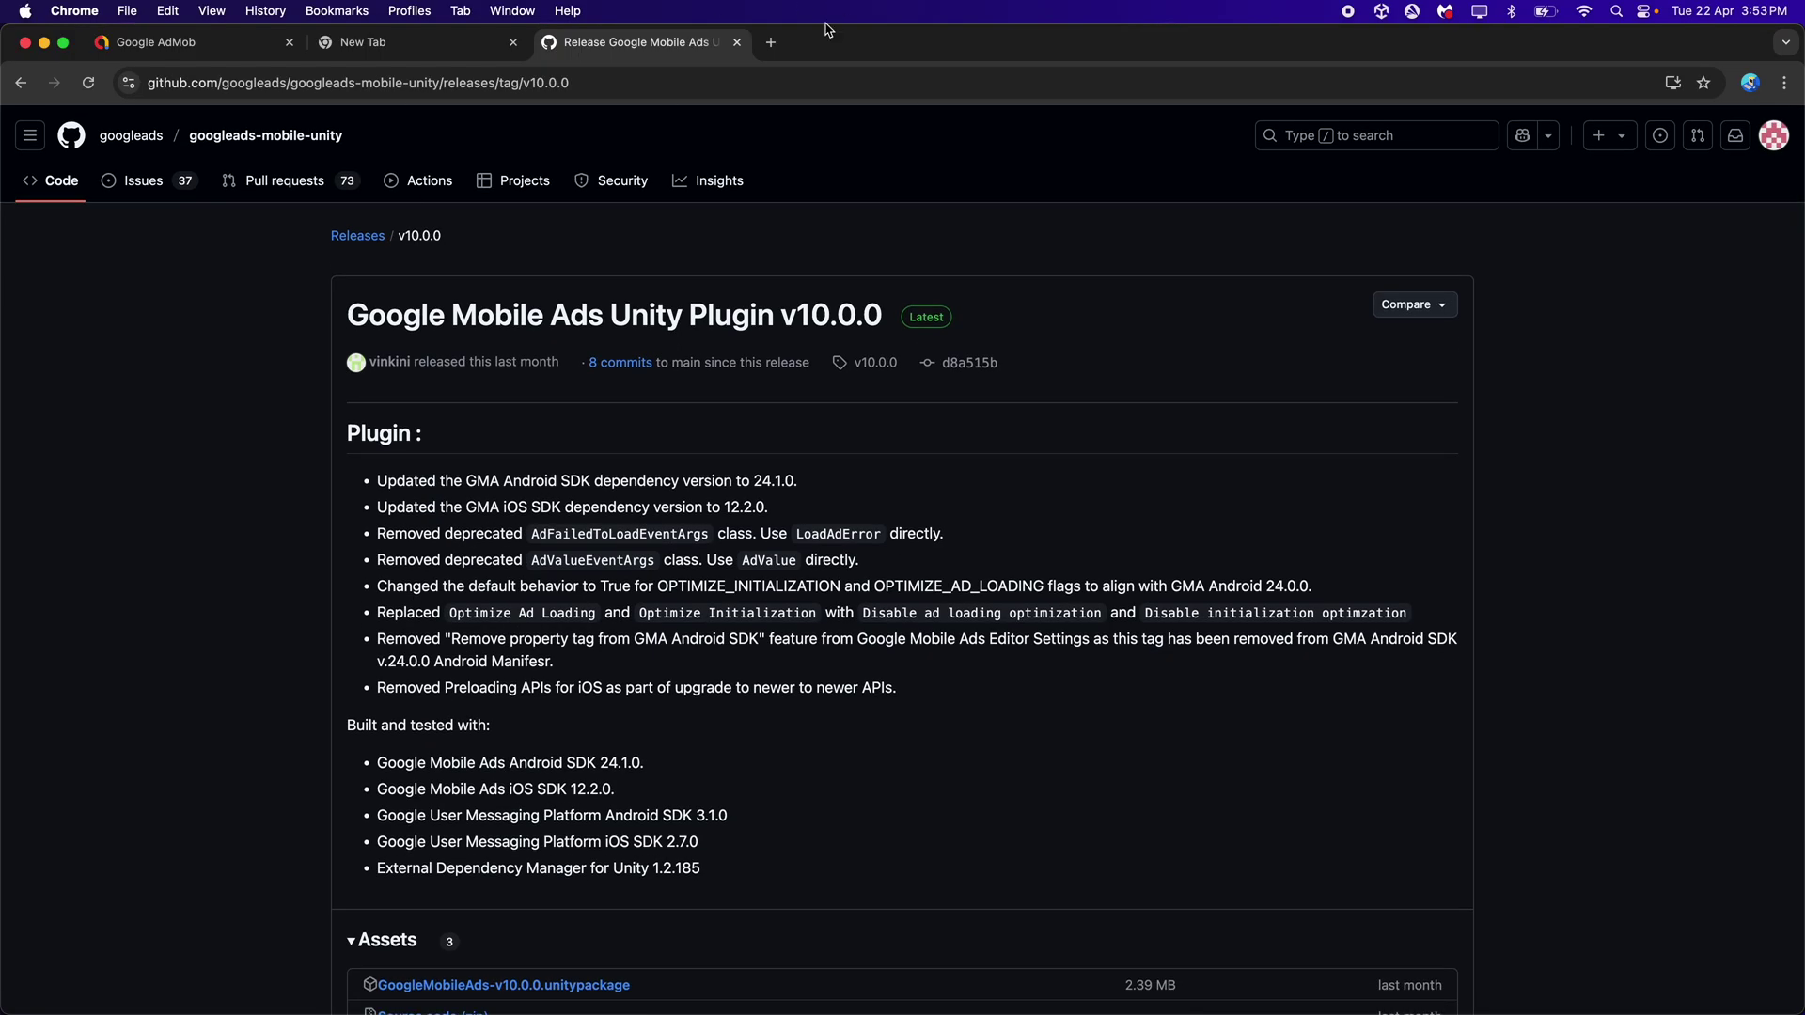
{"action": "left_click", "coordinate": [736, 42]}
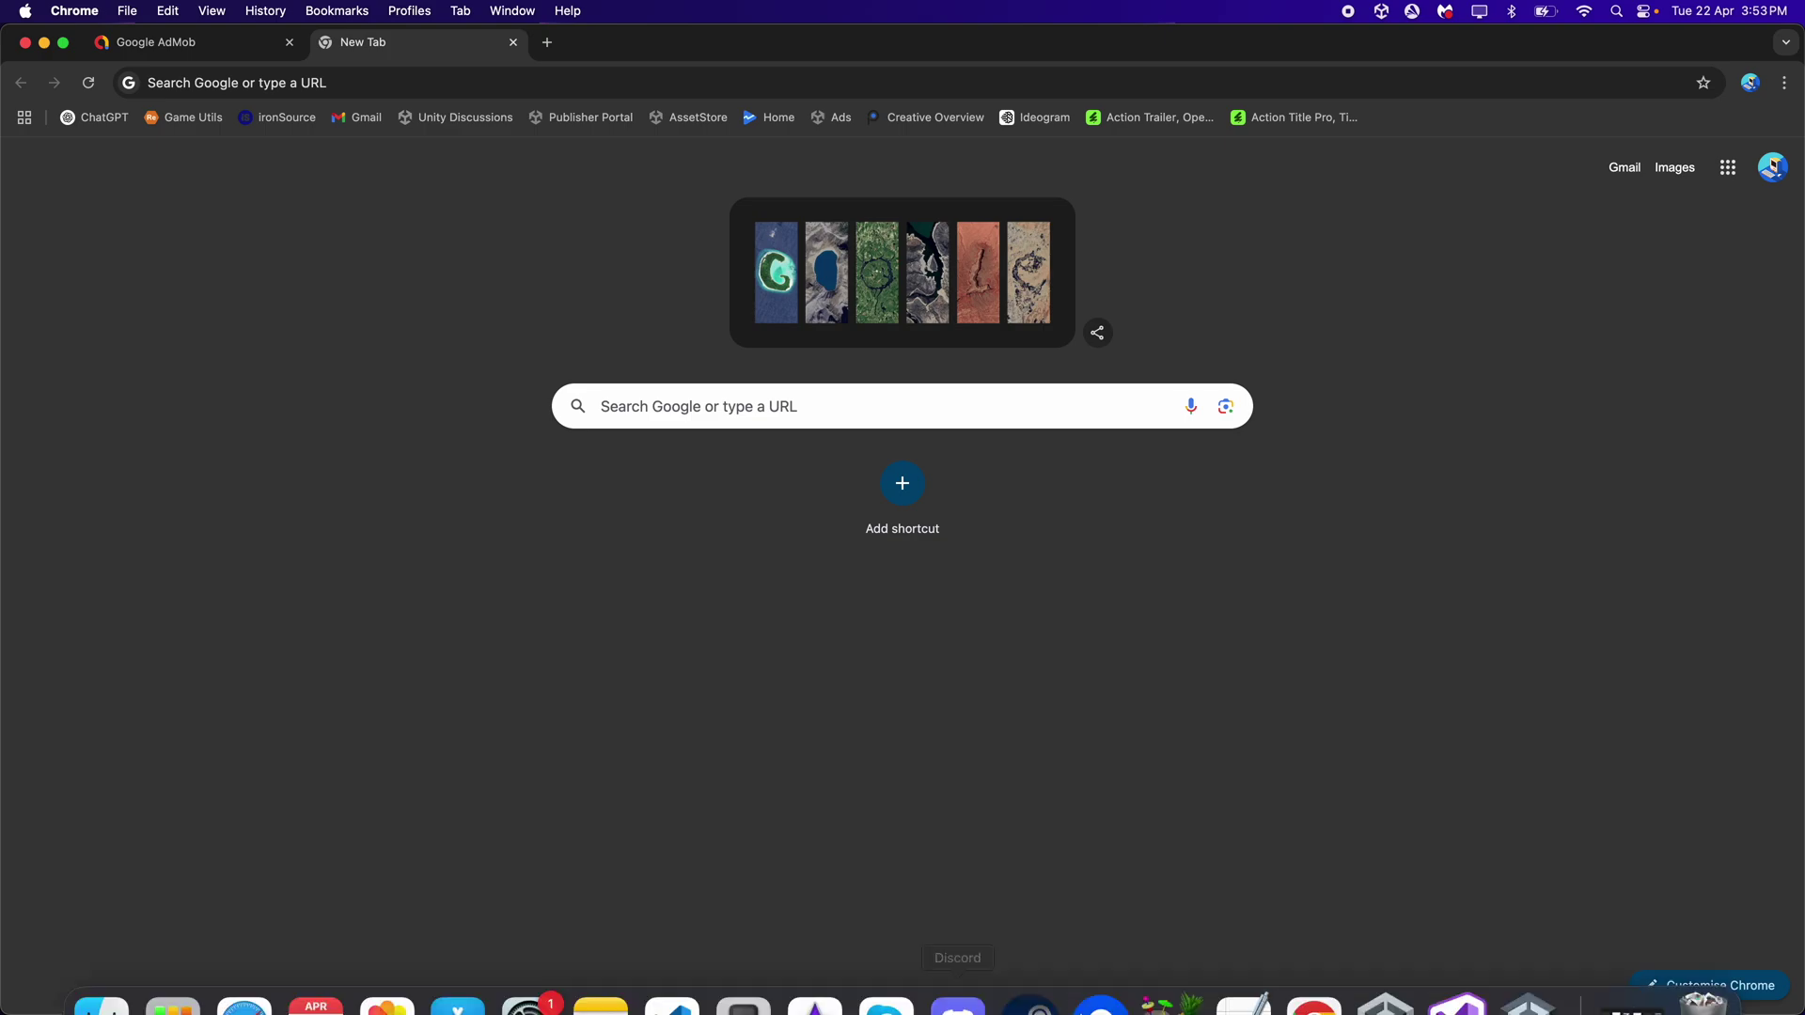
{"action": "left_click", "coordinate": [1534, 970]}
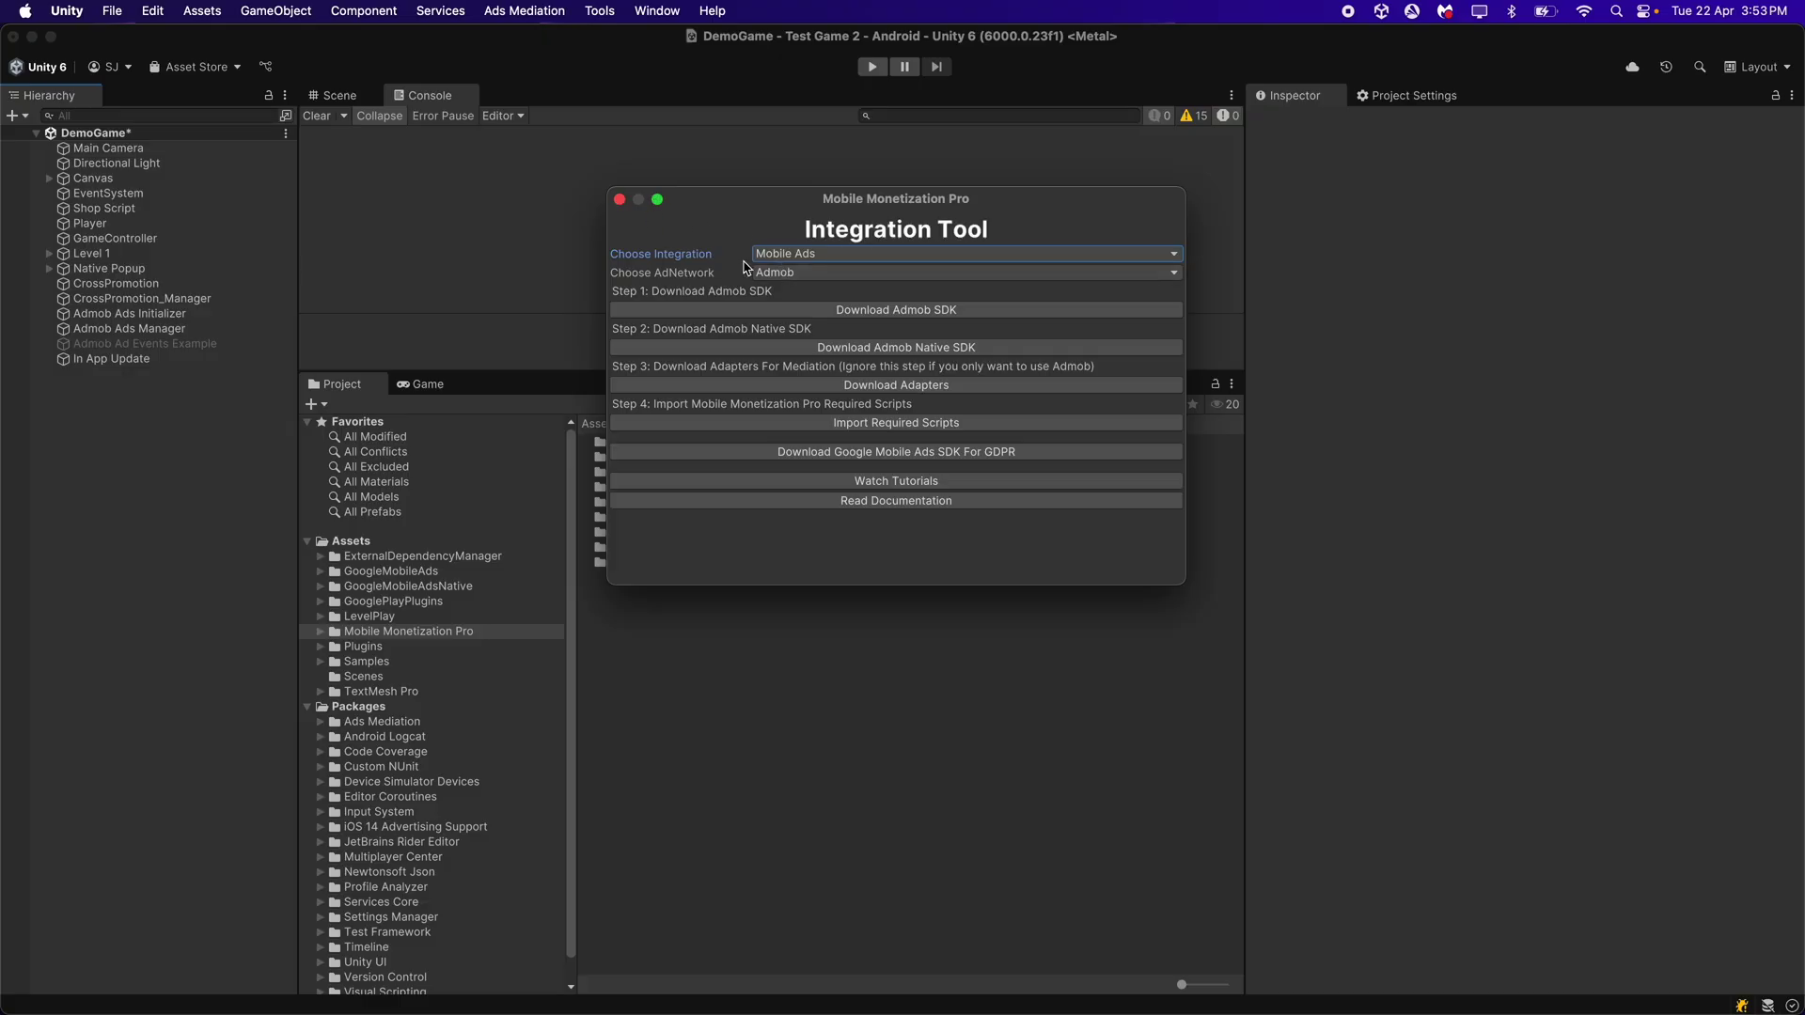
Set the integration to Consent Manager, import all of its required scripts, and close the Integration Tool.
{"action": "left_click", "coordinate": [797, 255]}
{"action": "left_click", "coordinate": [817, 249]}
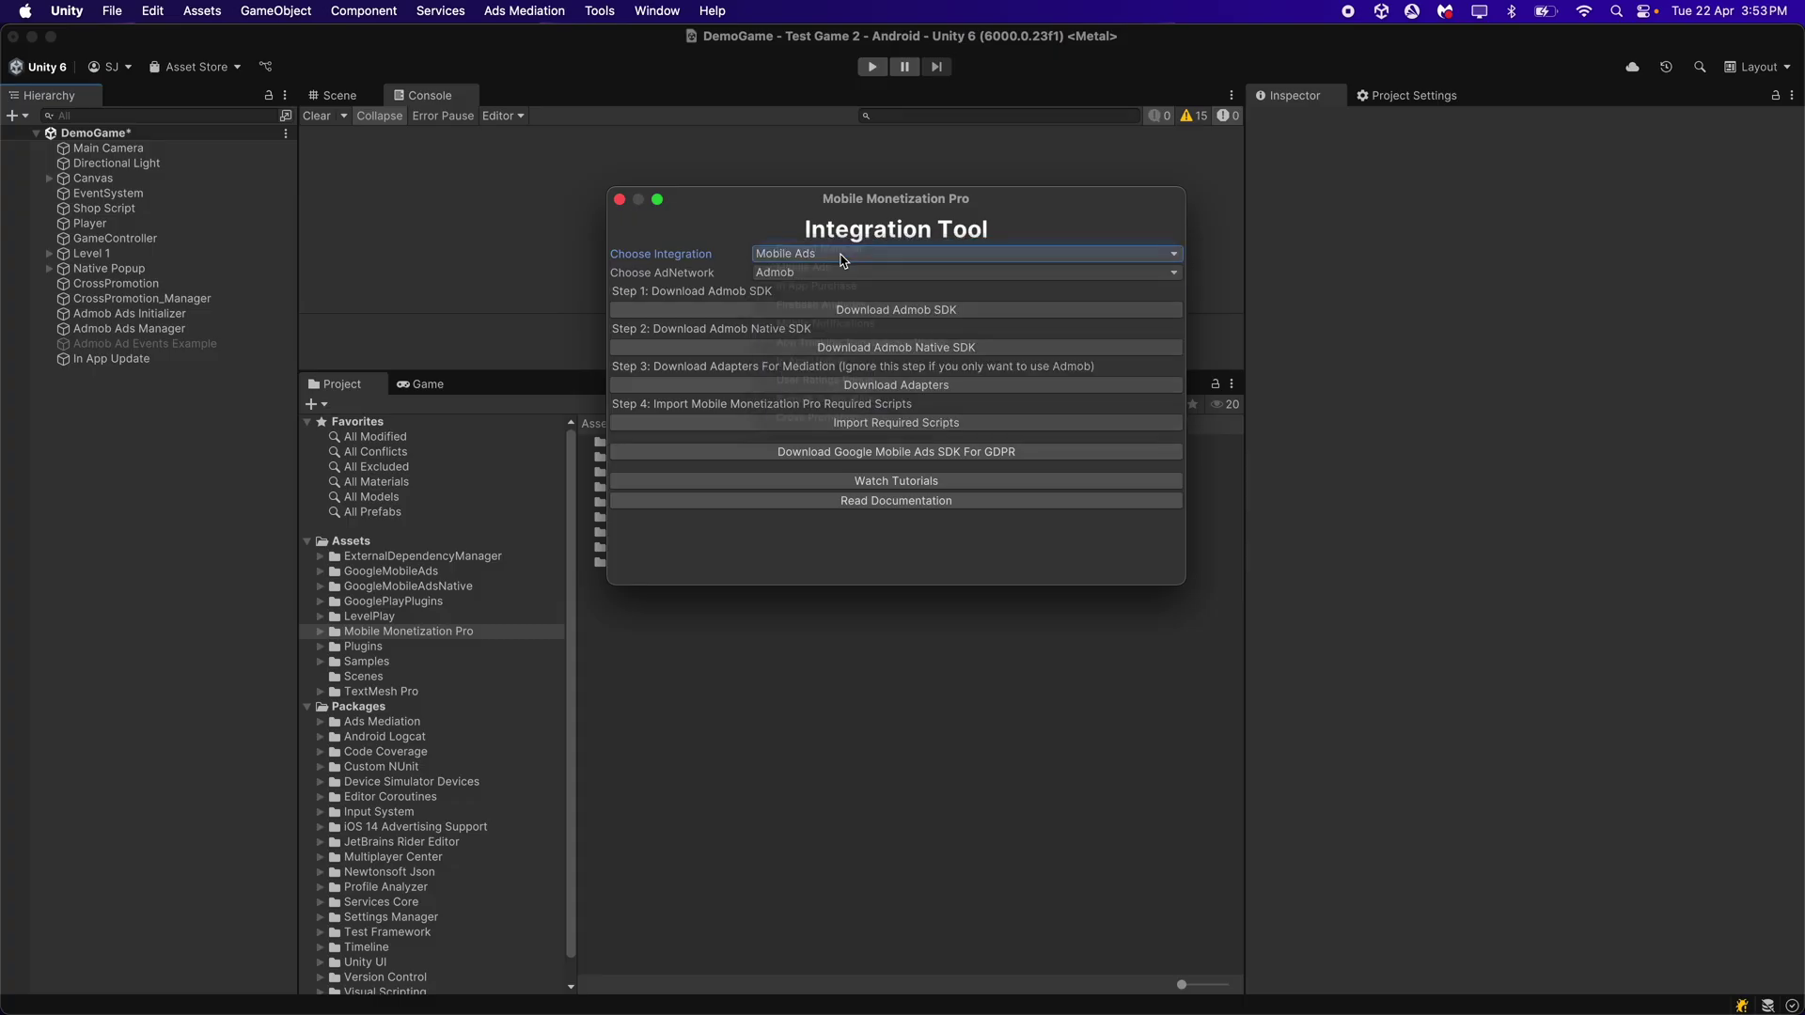
{"action": "left_click", "coordinate": [885, 293]}
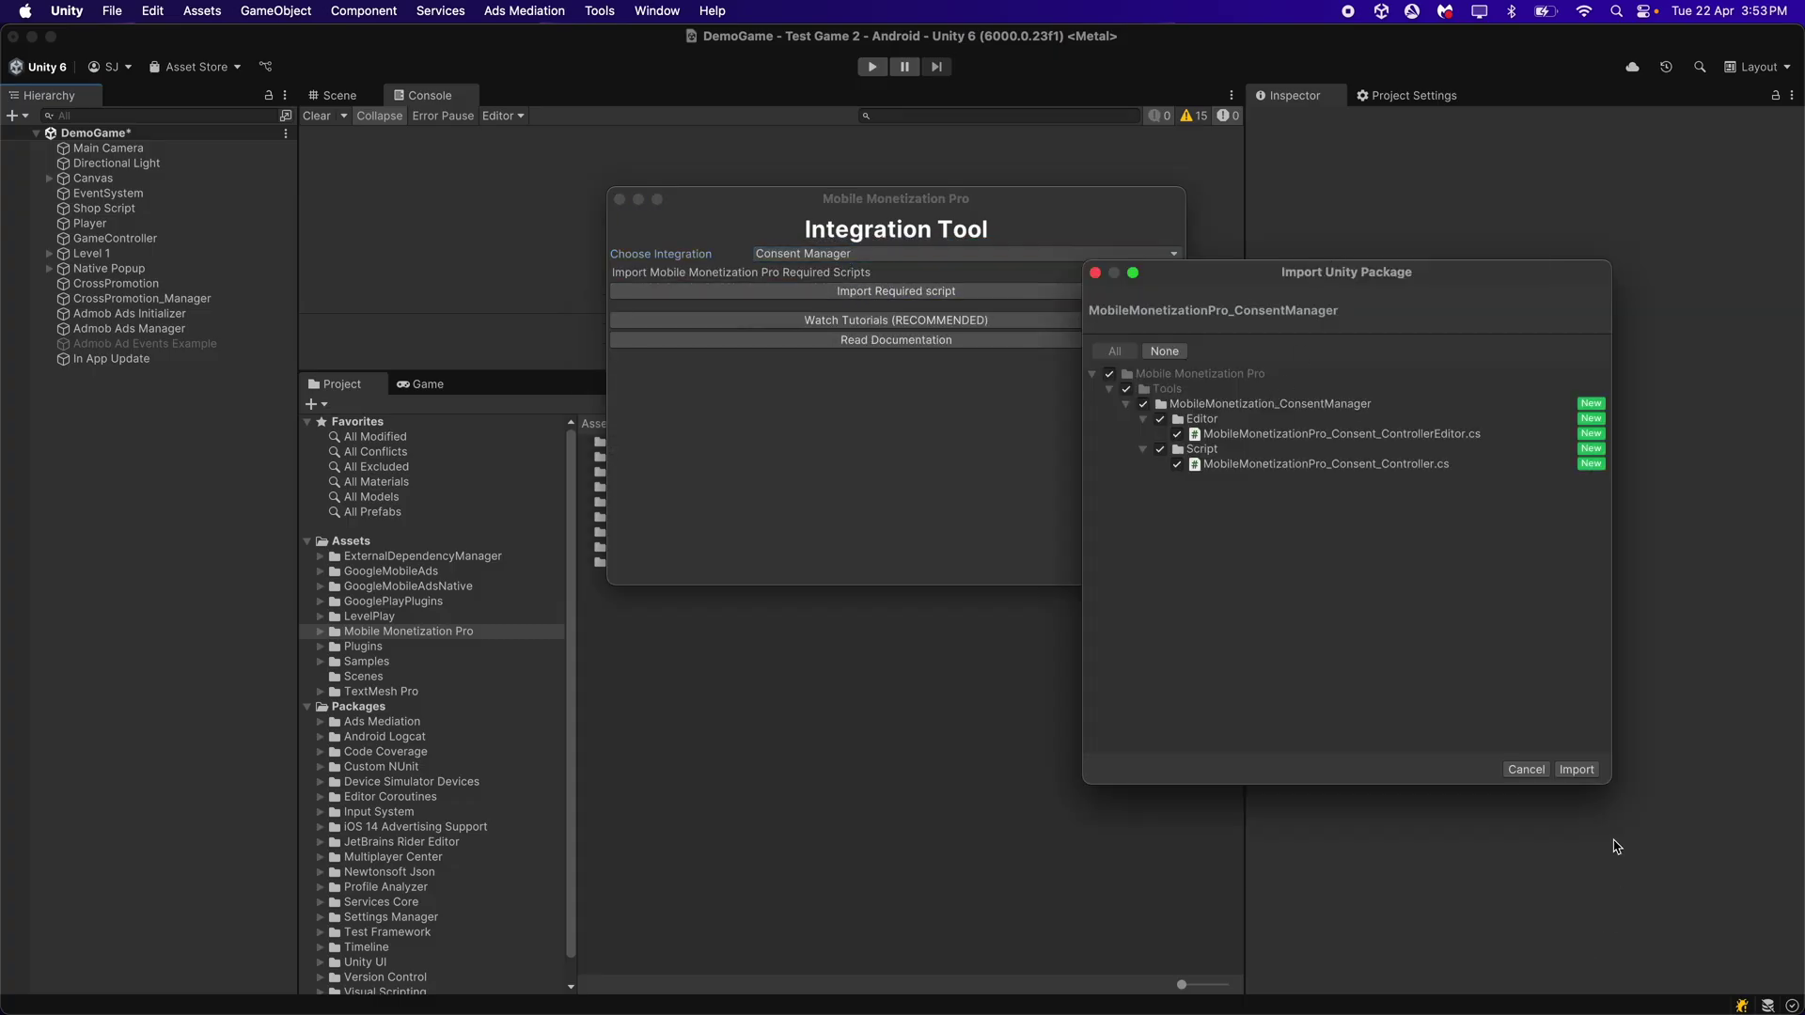
{"action": "left_click", "coordinate": [1576, 770]}
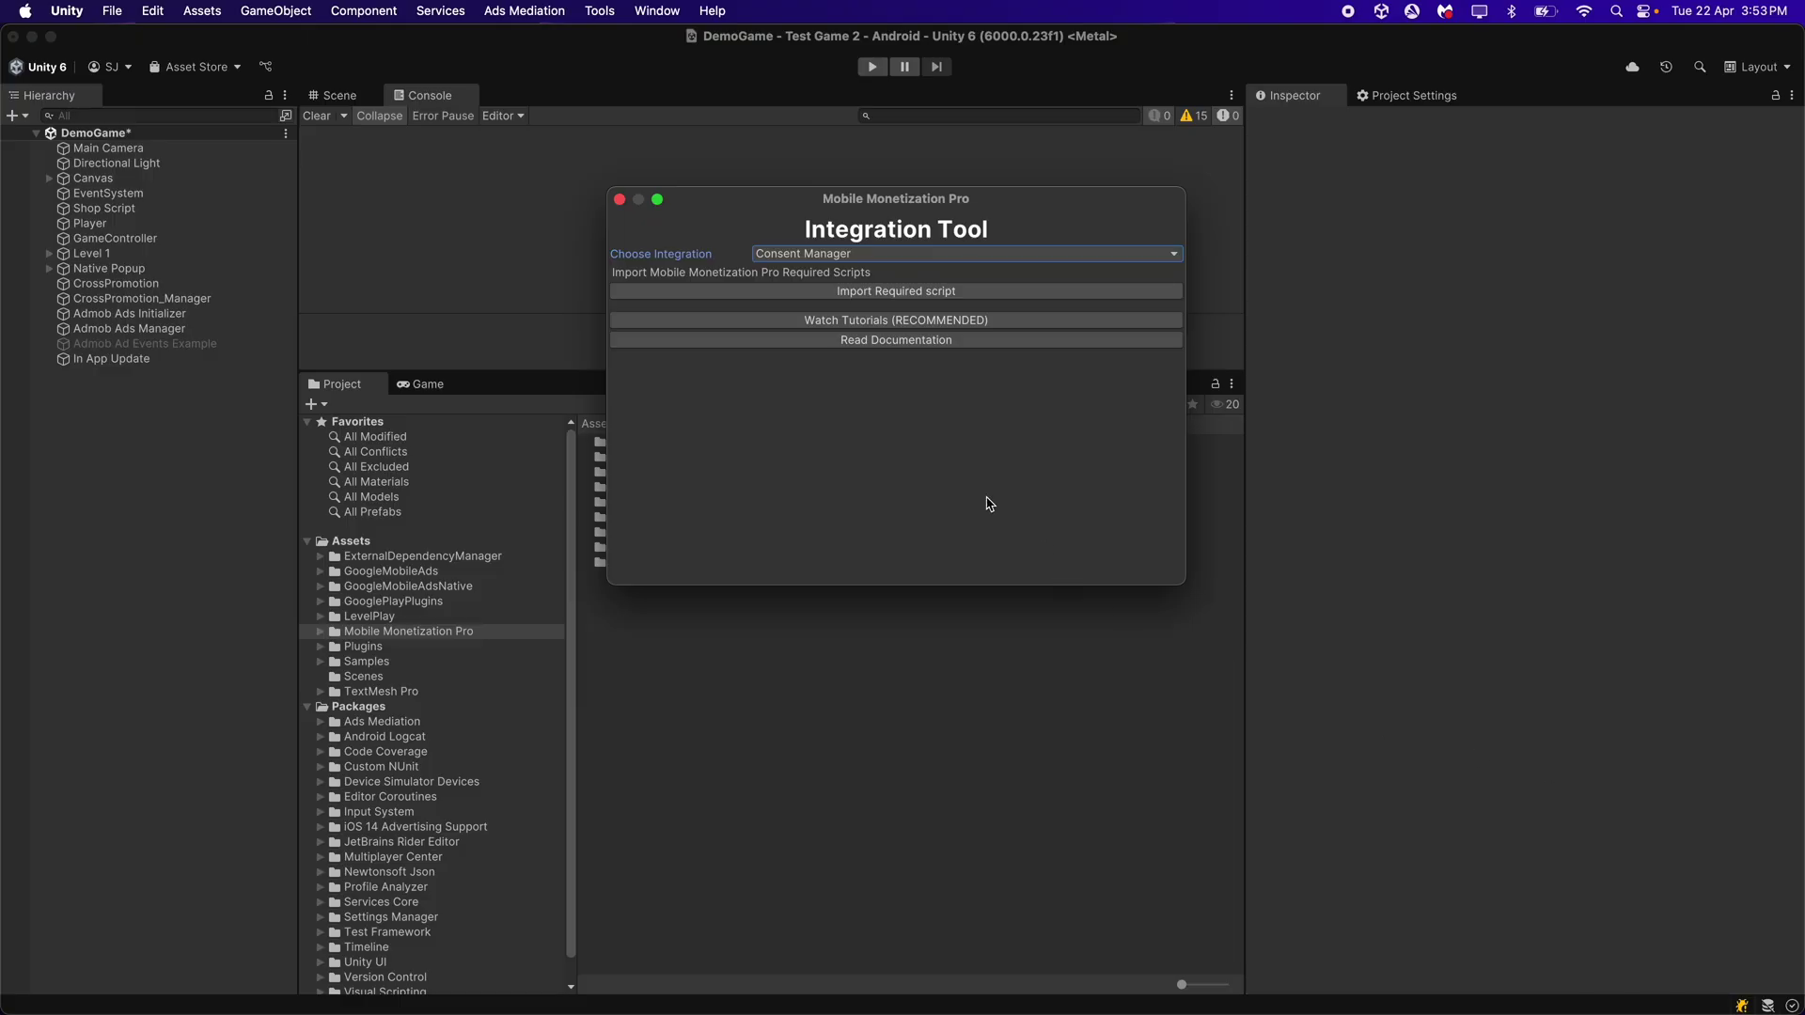
{"action": "left_click", "coordinate": [620, 201]}
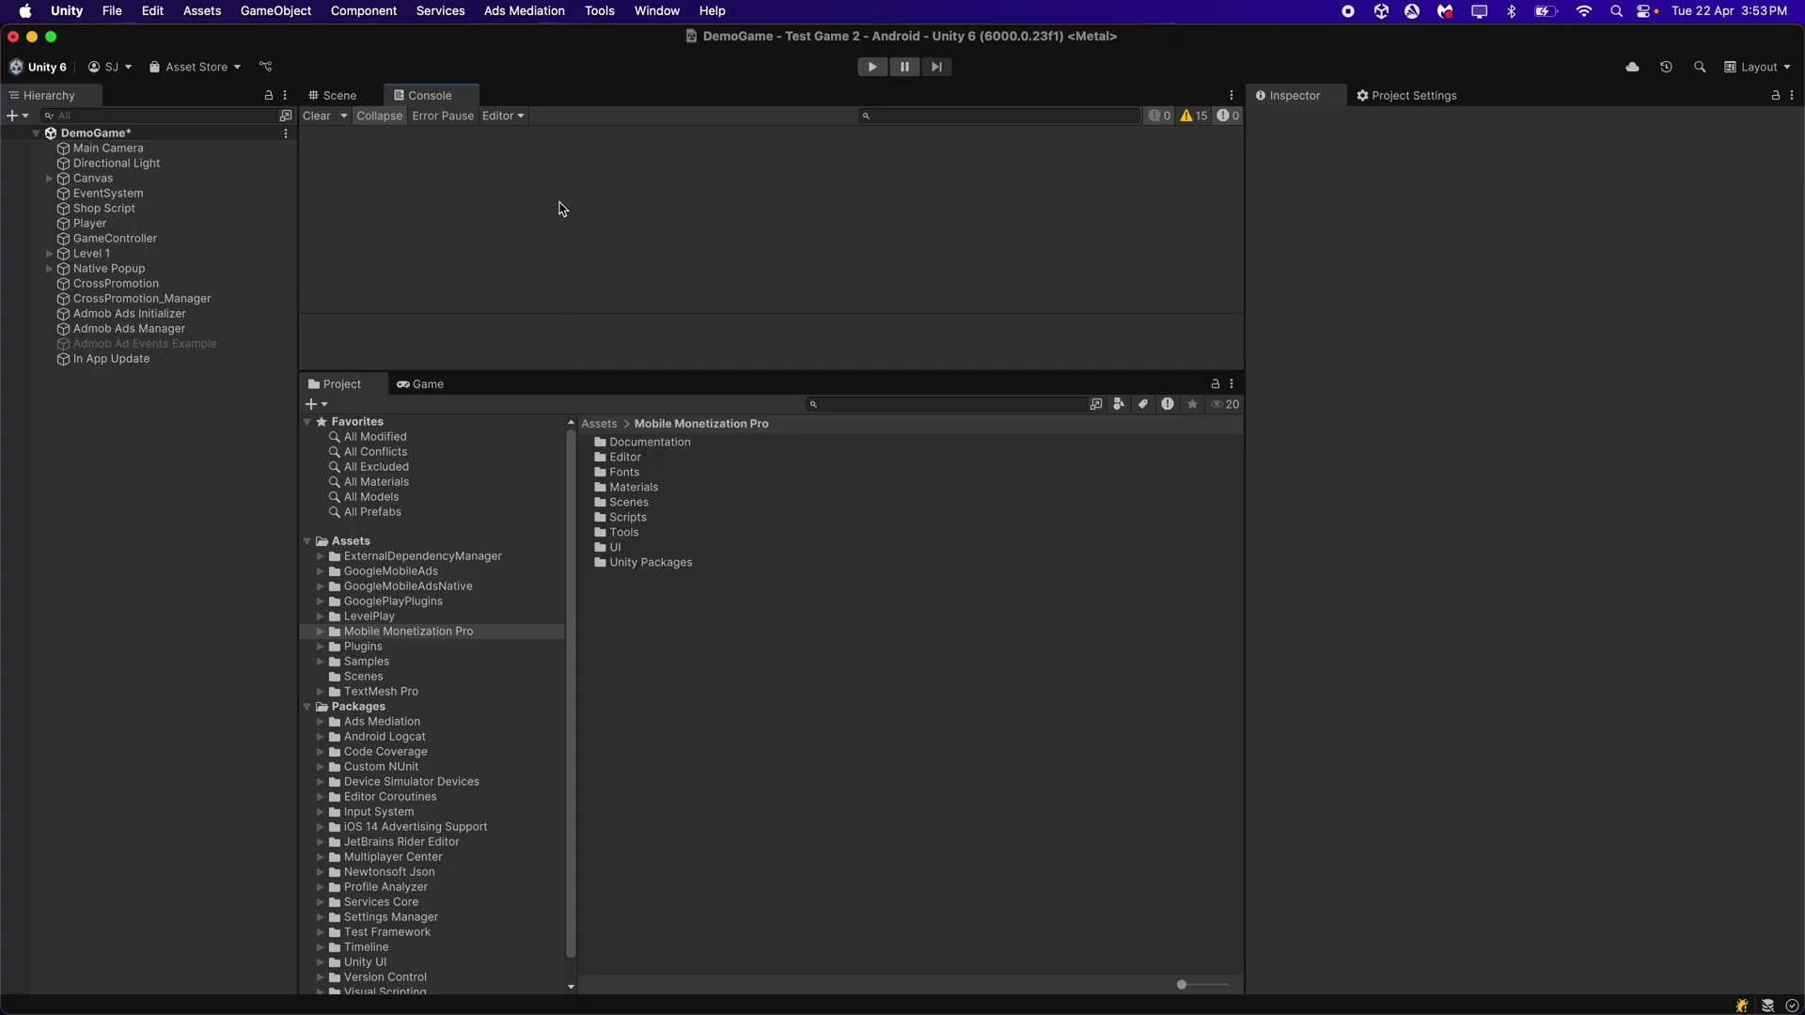
Resolve the Android dependencies with the External Dependency Manager's Android Resolver.
{"action": "left_click", "coordinate": [205, 9]}
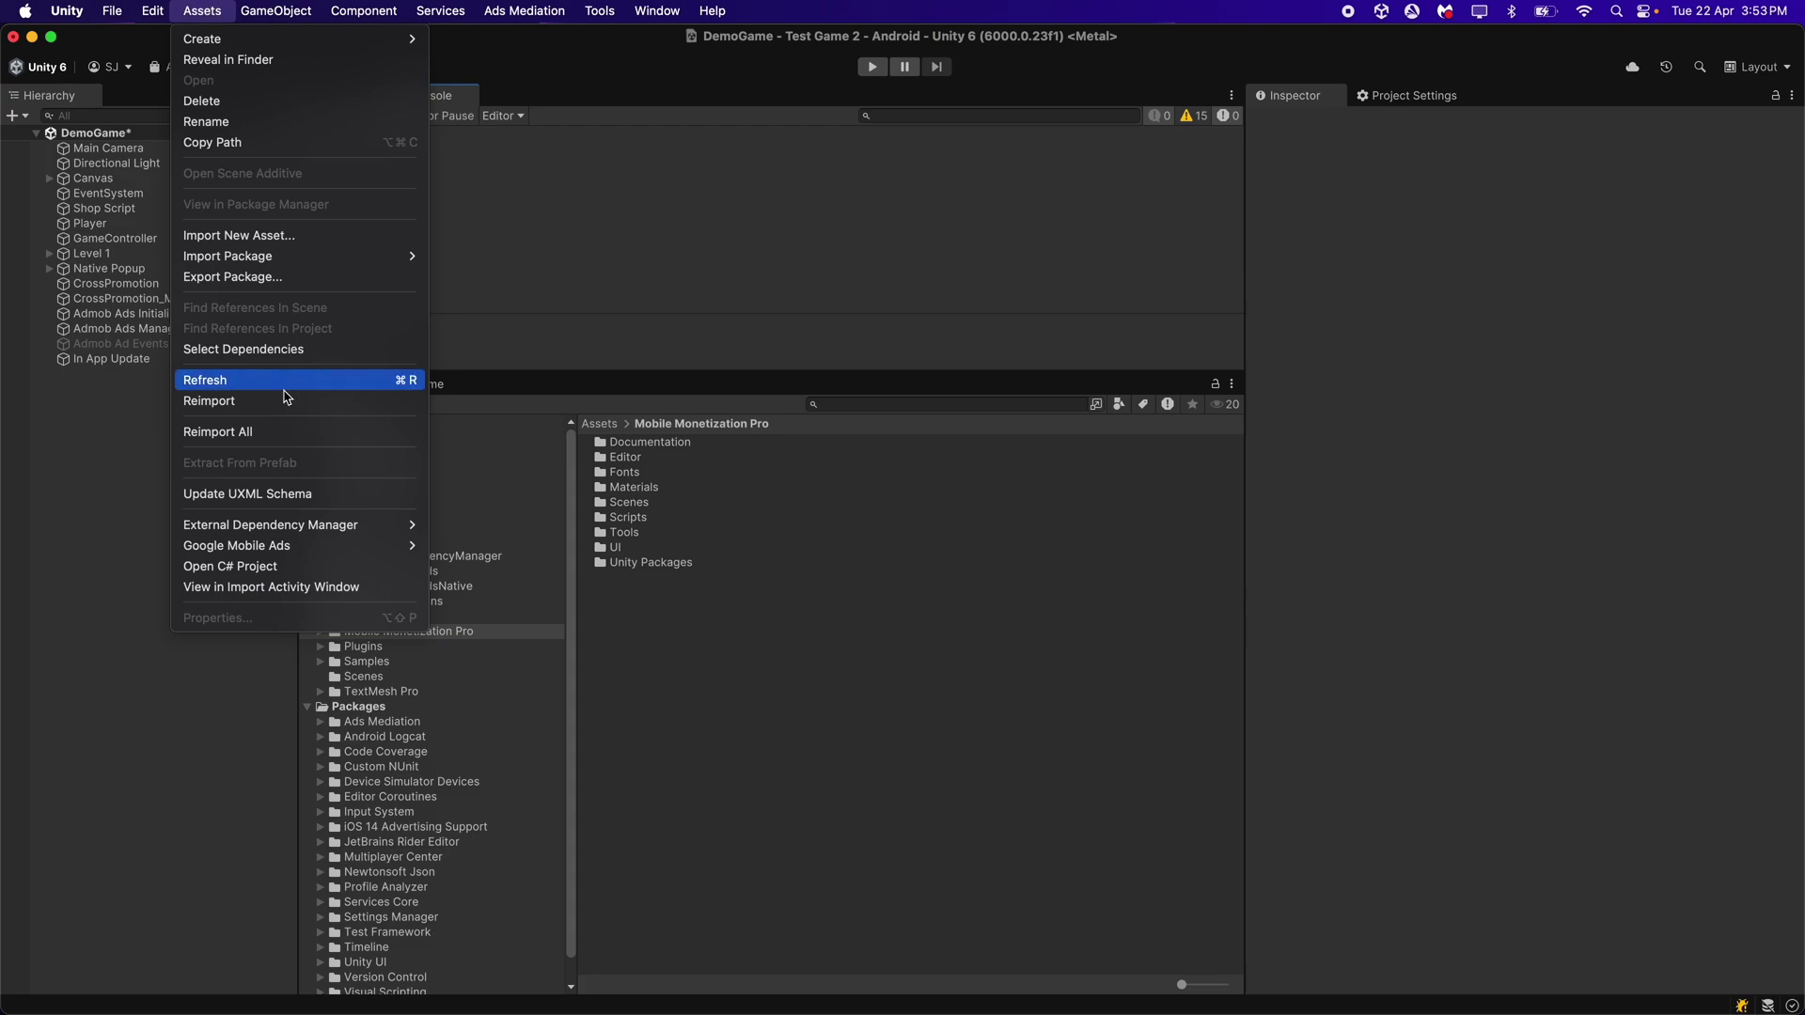
{"action": "mouse_move", "coordinate": [362, 528]}
{"action": "mouse_move", "coordinate": [485, 526]}
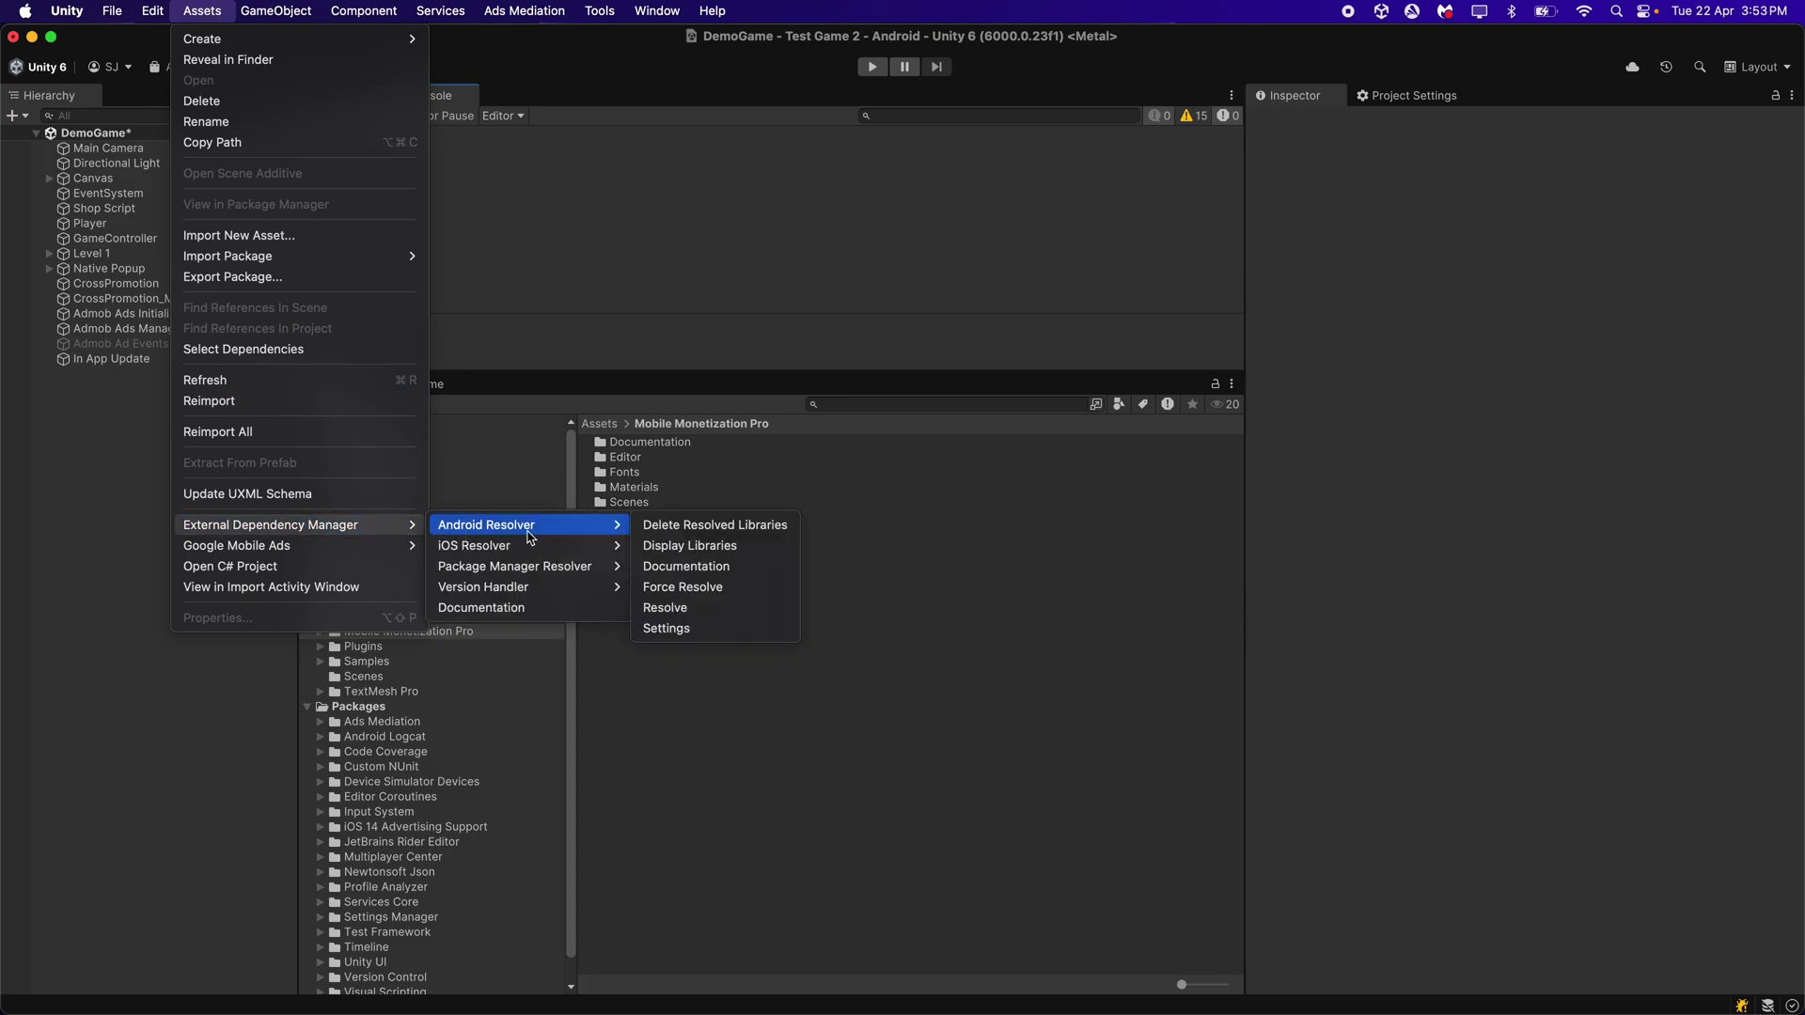
{"action": "left_click", "coordinate": [712, 612]}
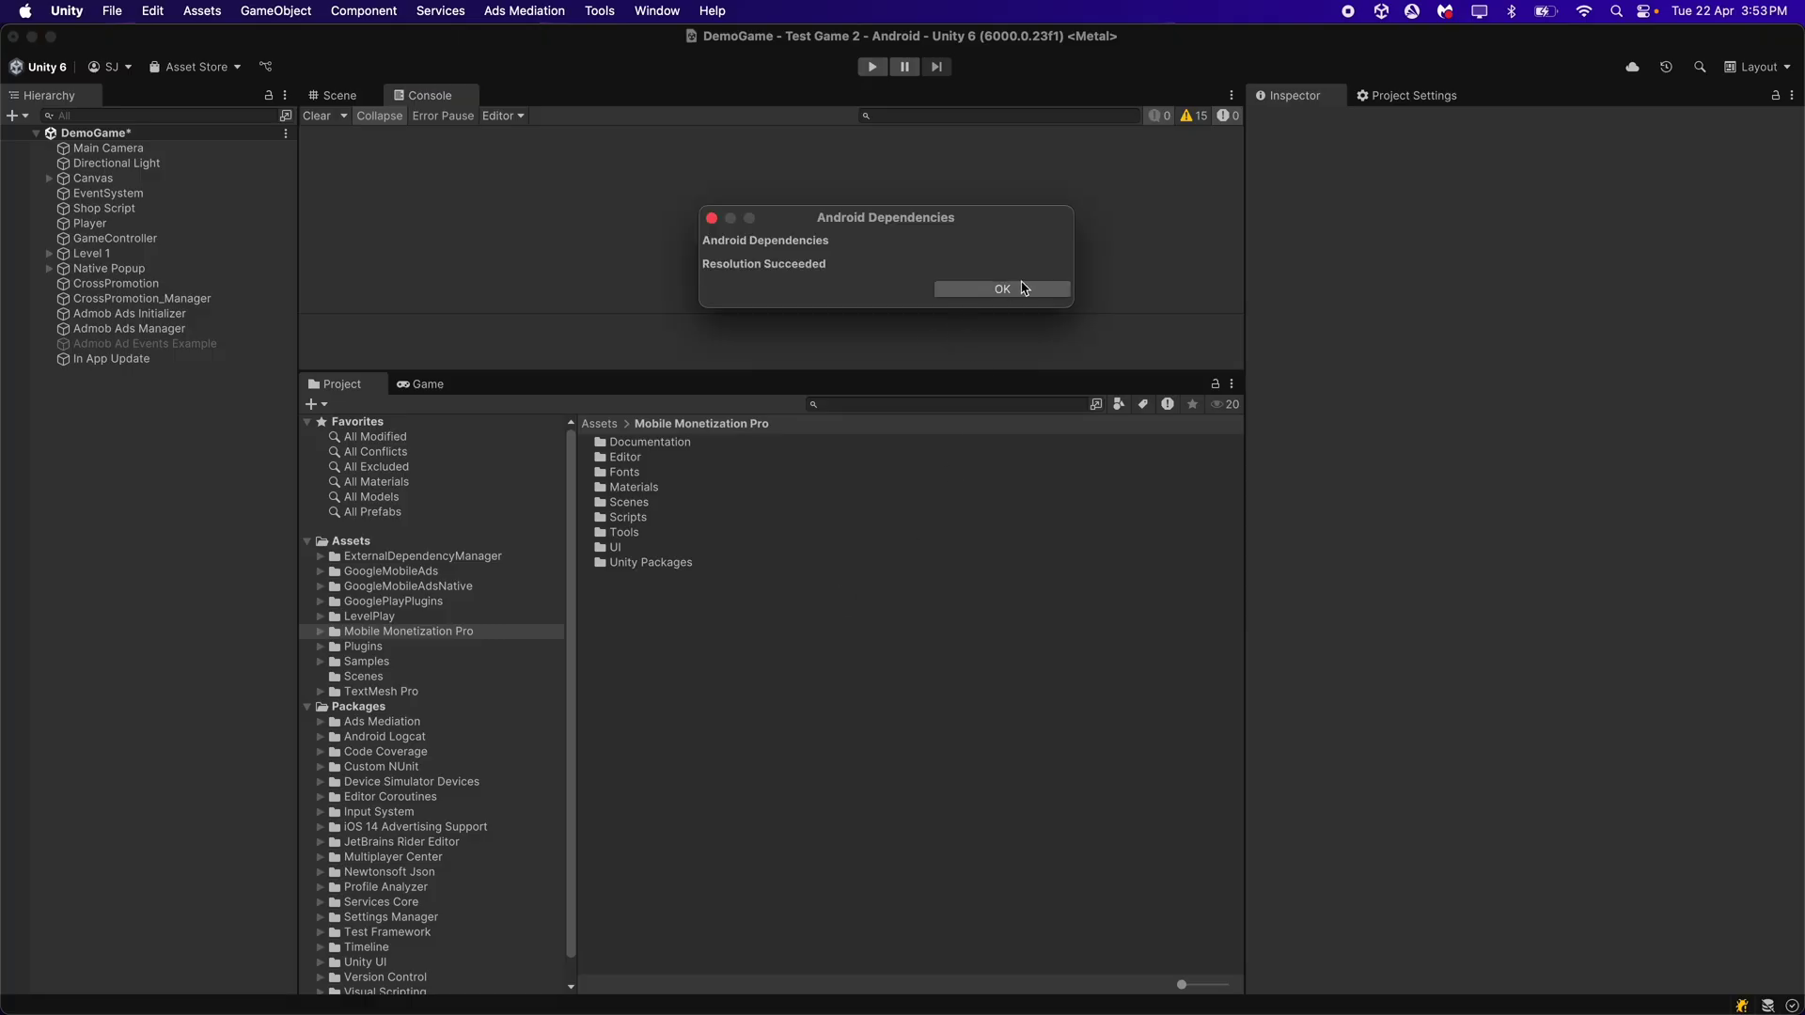
{"action": "left_click", "coordinate": [1016, 288]}
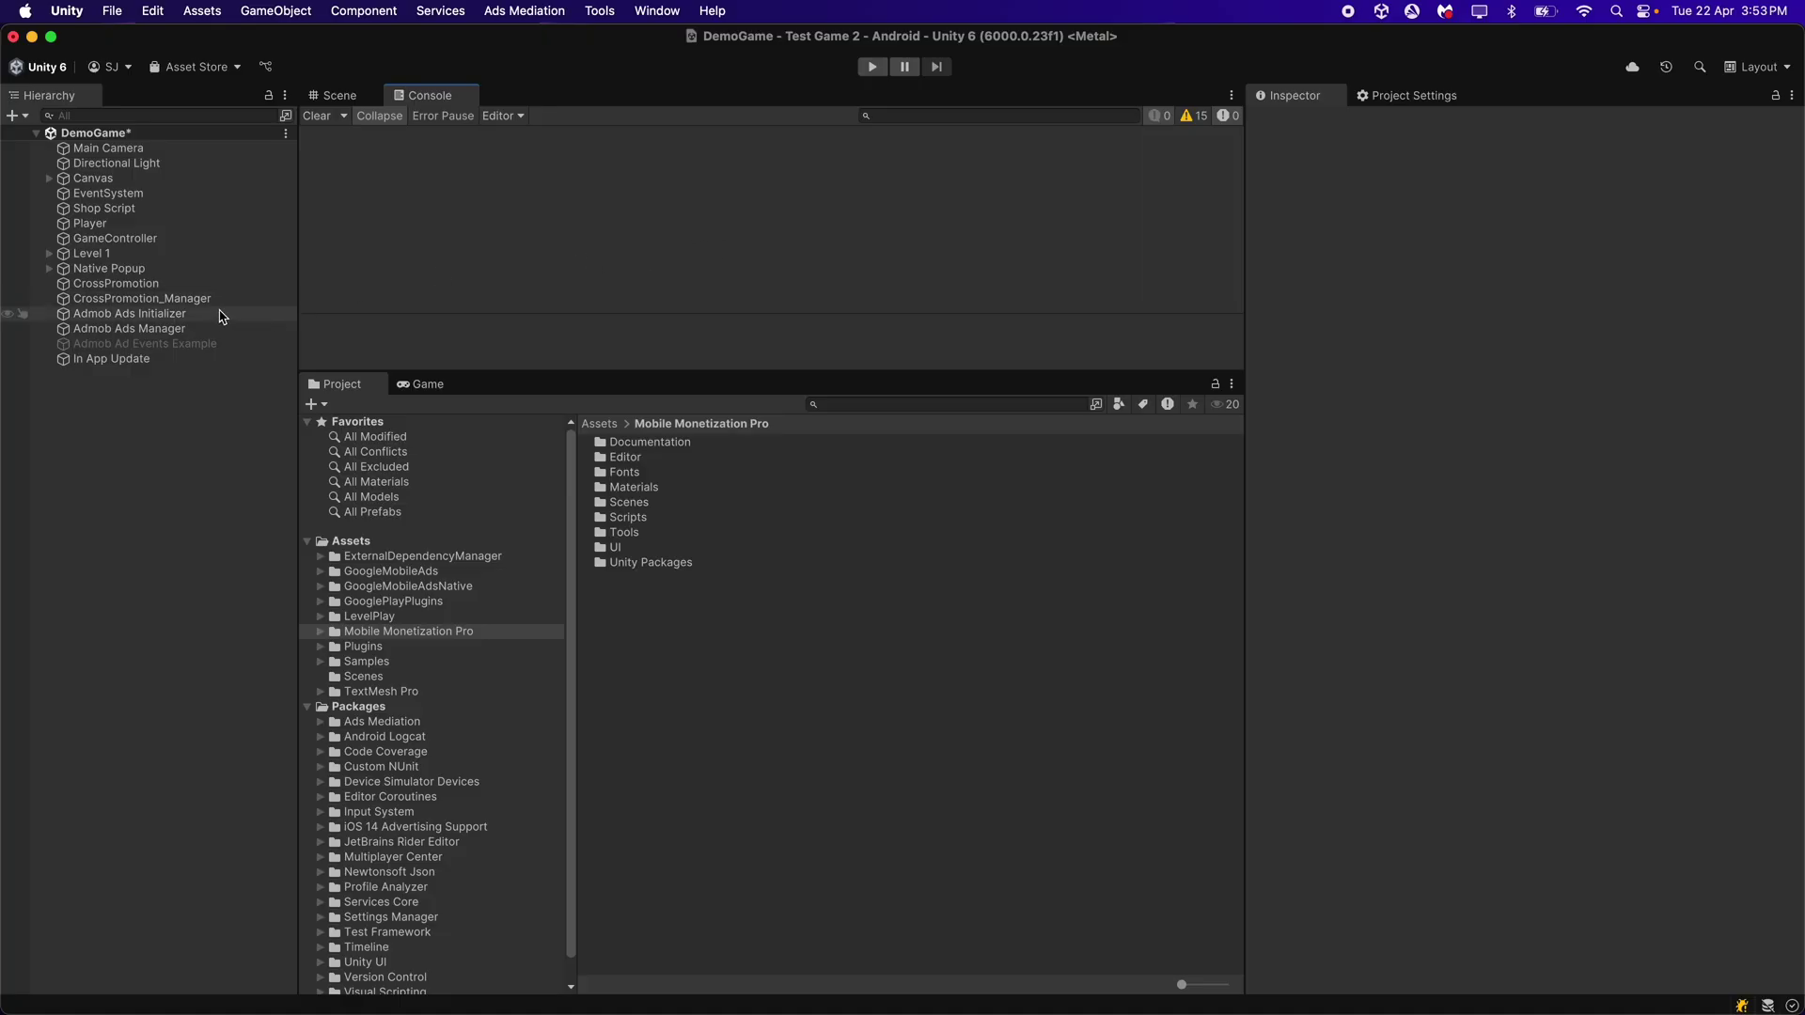
Add the MobileMonetizationPro_Consent_Controller script from the MobileMonetization_ConsentManager tool folder to the Admob Ads Initializer object.
{"action": "left_click", "coordinate": [223, 319]}
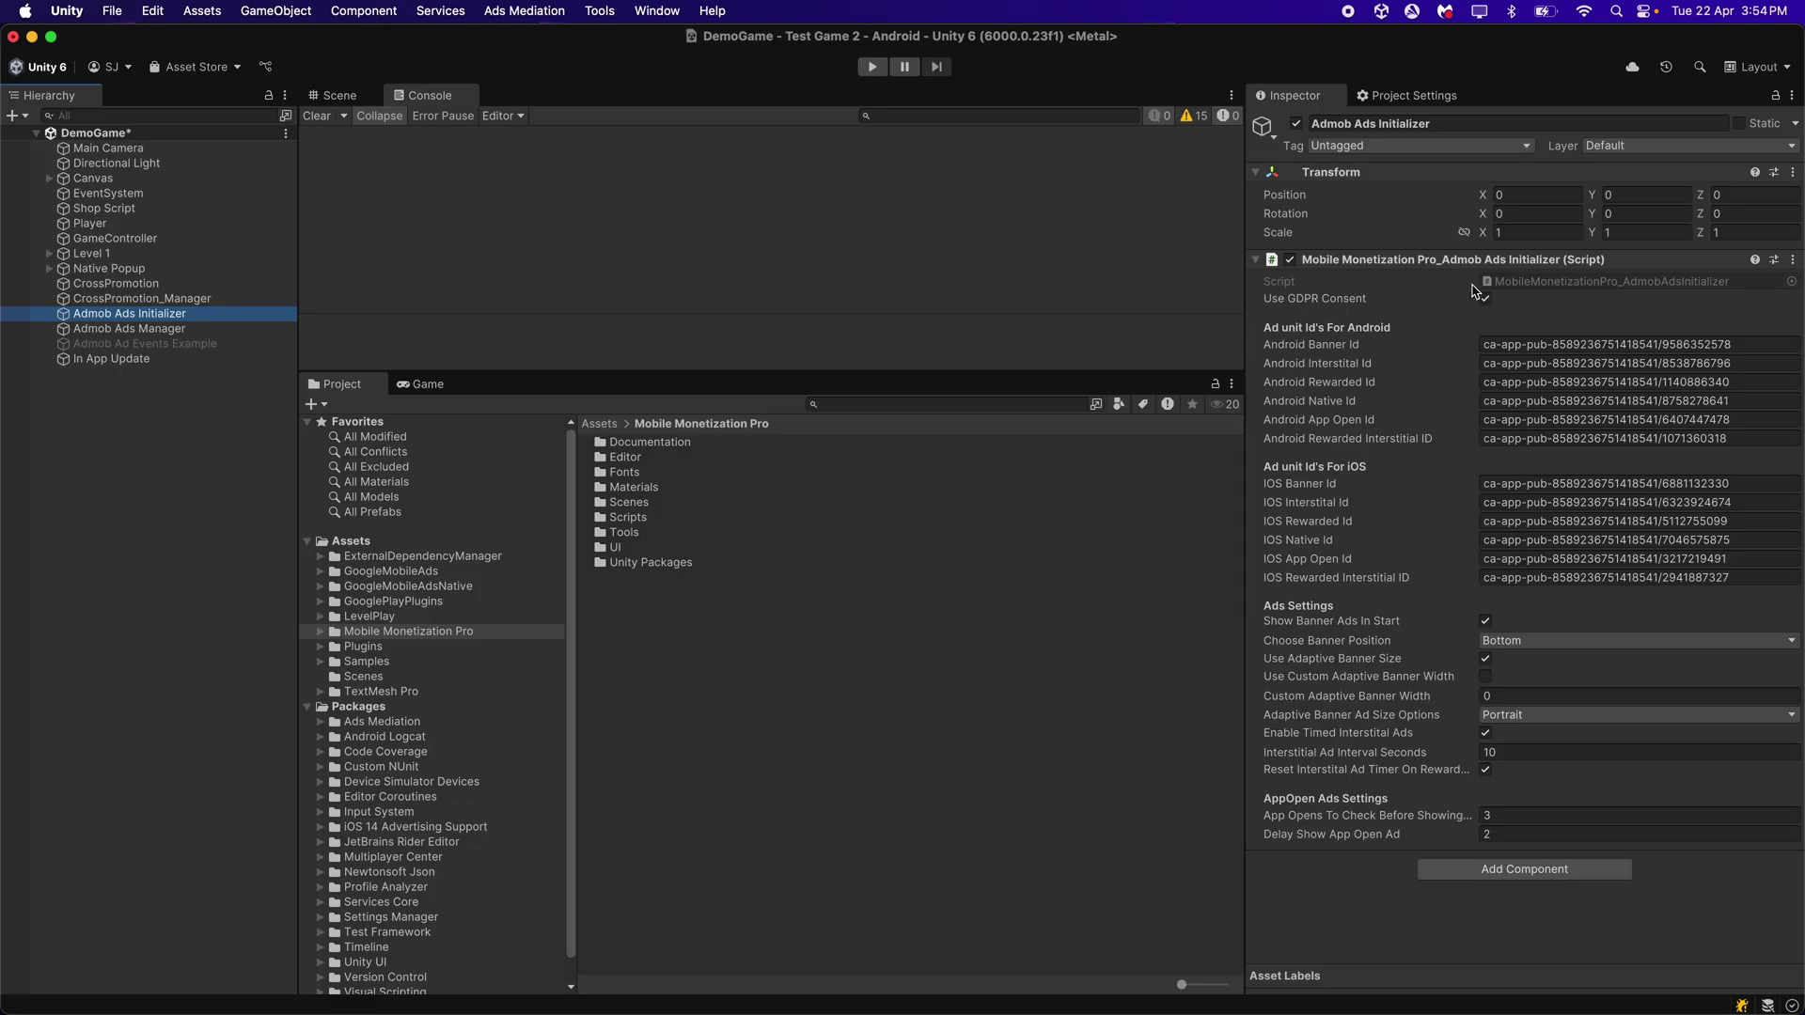
{"action": "left_click", "coordinate": [523, 632]}
{"action": "double_click", "coordinate": [624, 532]}
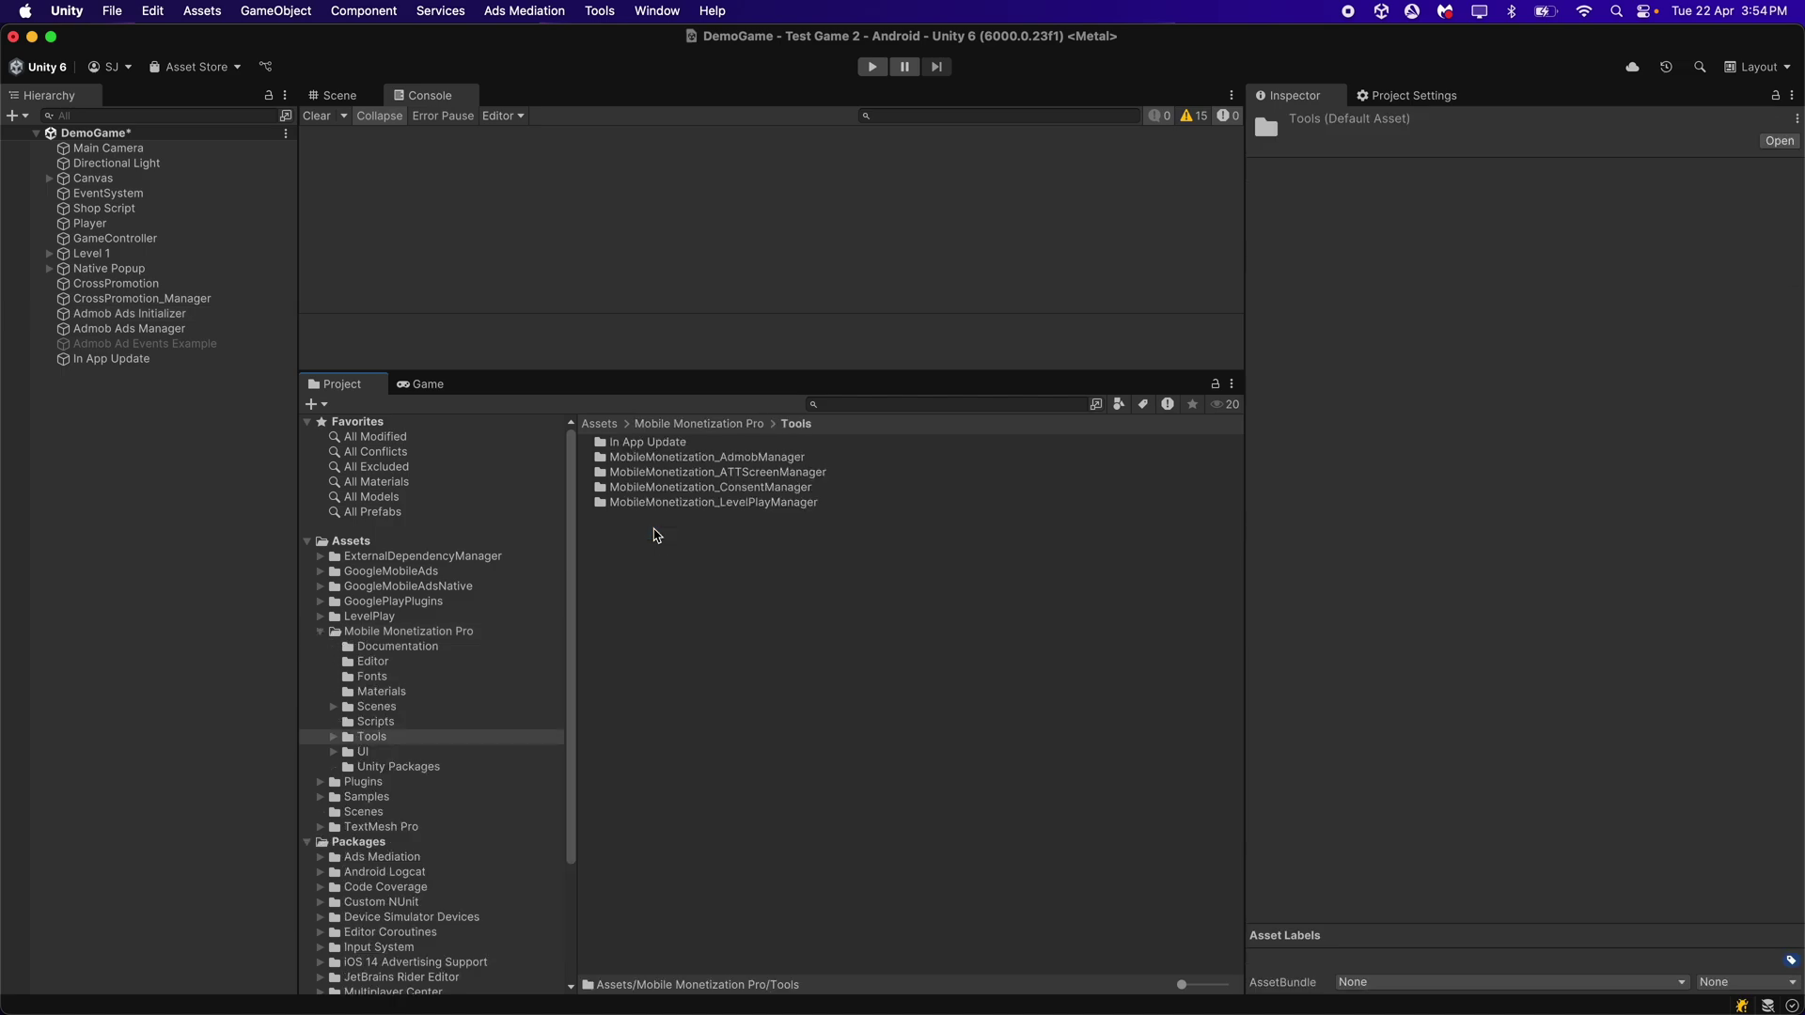
{"action": "double_click", "coordinate": [780, 488]}
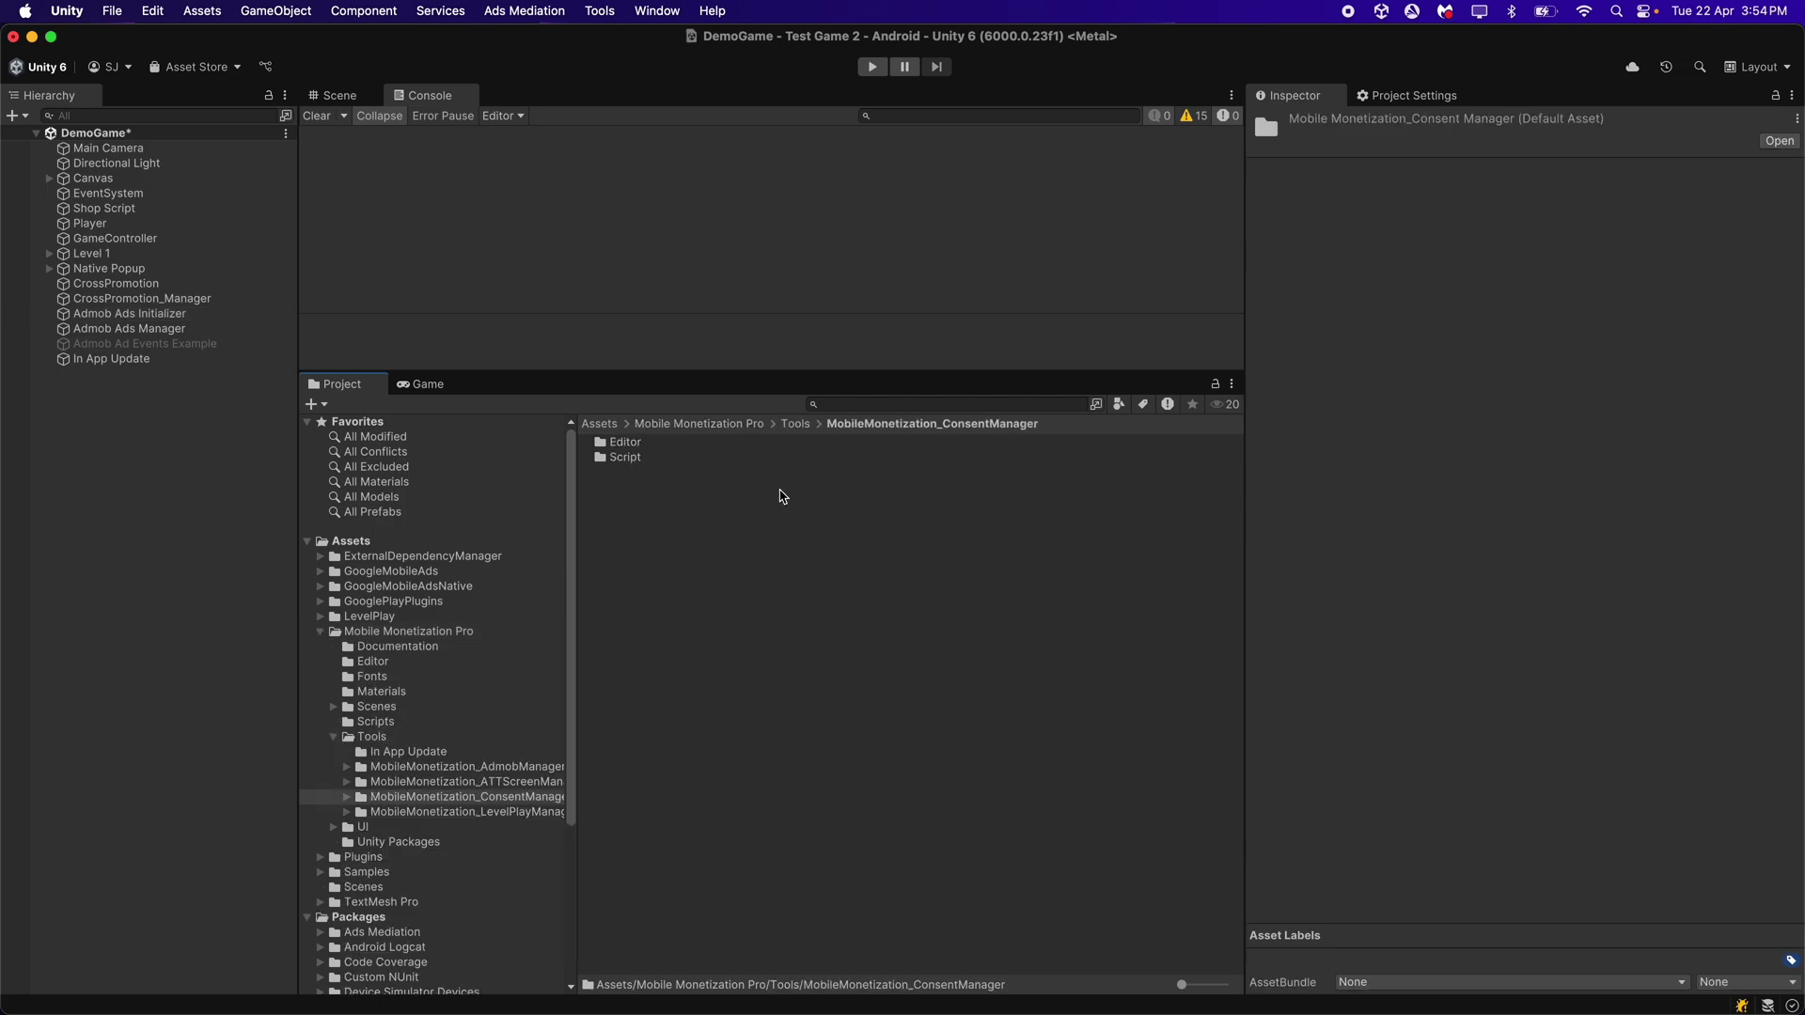
{"action": "double_click", "coordinate": [649, 460]}
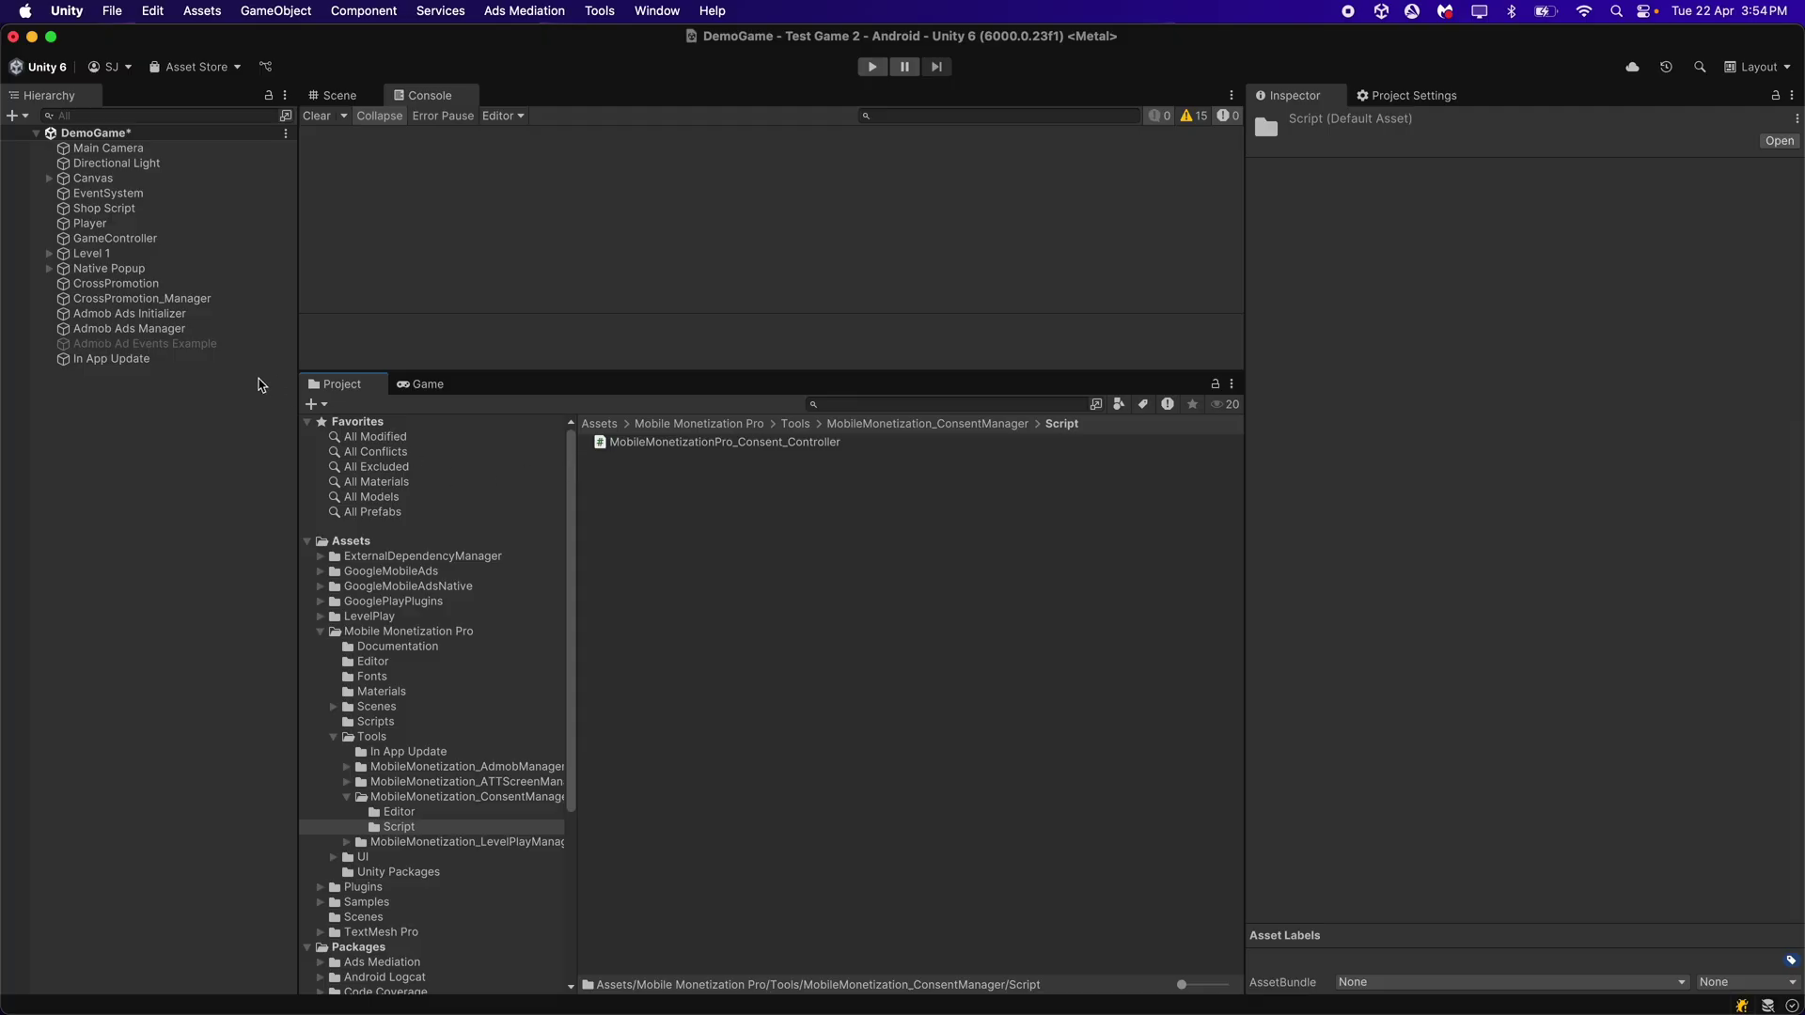
{"action": "left_click", "coordinate": [183, 314]}
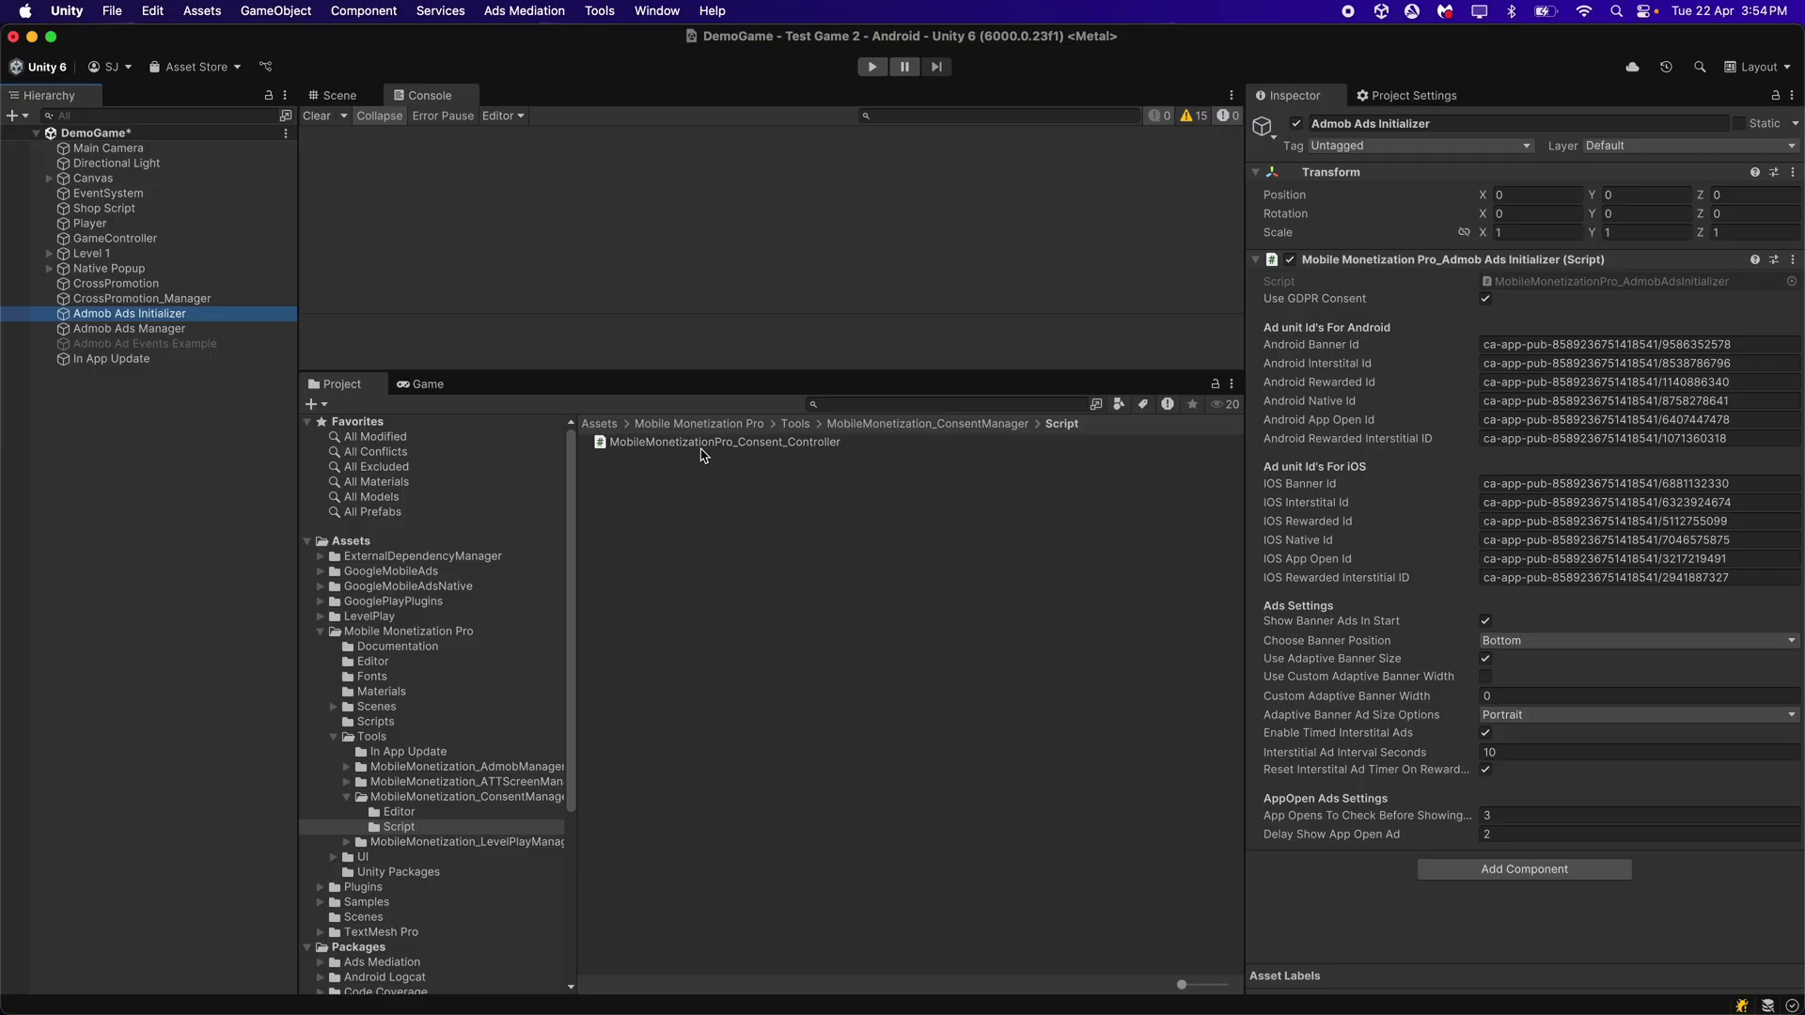
{"action": "left_click_drag", "start_coordinate": [705, 447], "coordinate": [1431, 893]}
{"action": "scroll", "coordinate": [1425, 635], "scroll_direction": "down", "scroll_amount": 3}
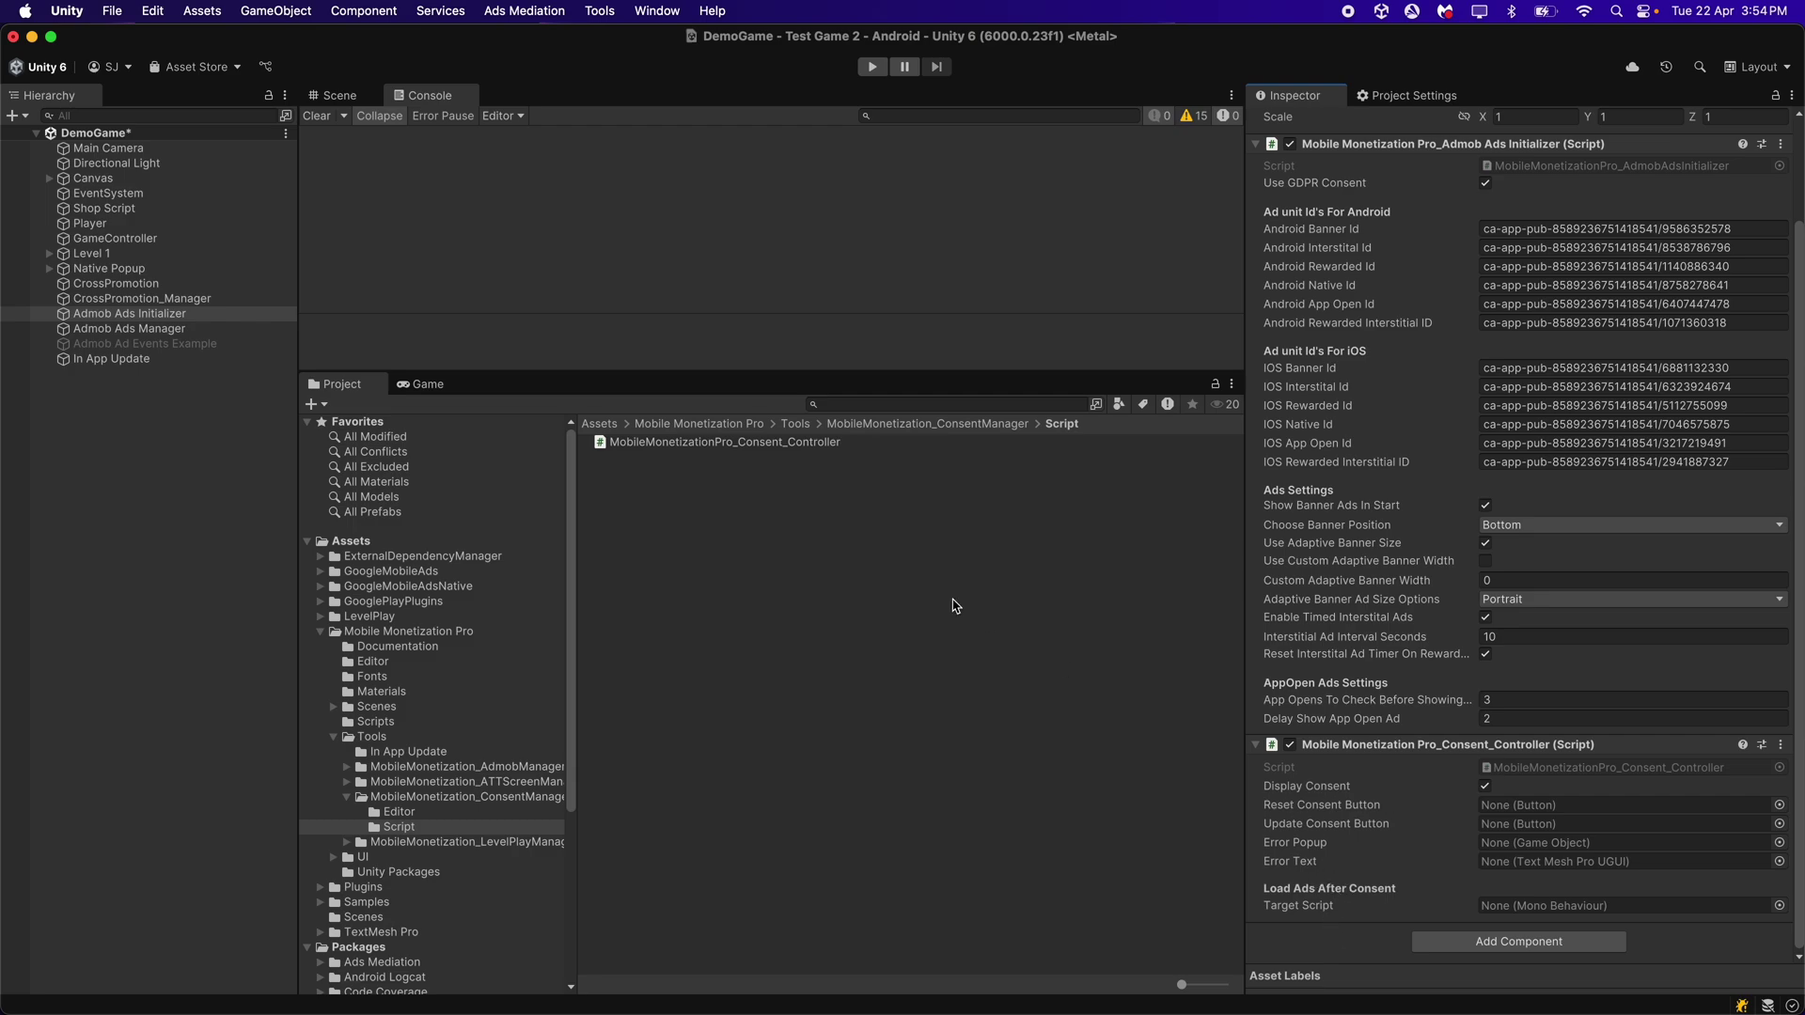
Examine the Reset Consent Button in the Canvas's Menu, including its Button component and On Click list.
{"action": "left_click", "coordinate": [419, 385]}
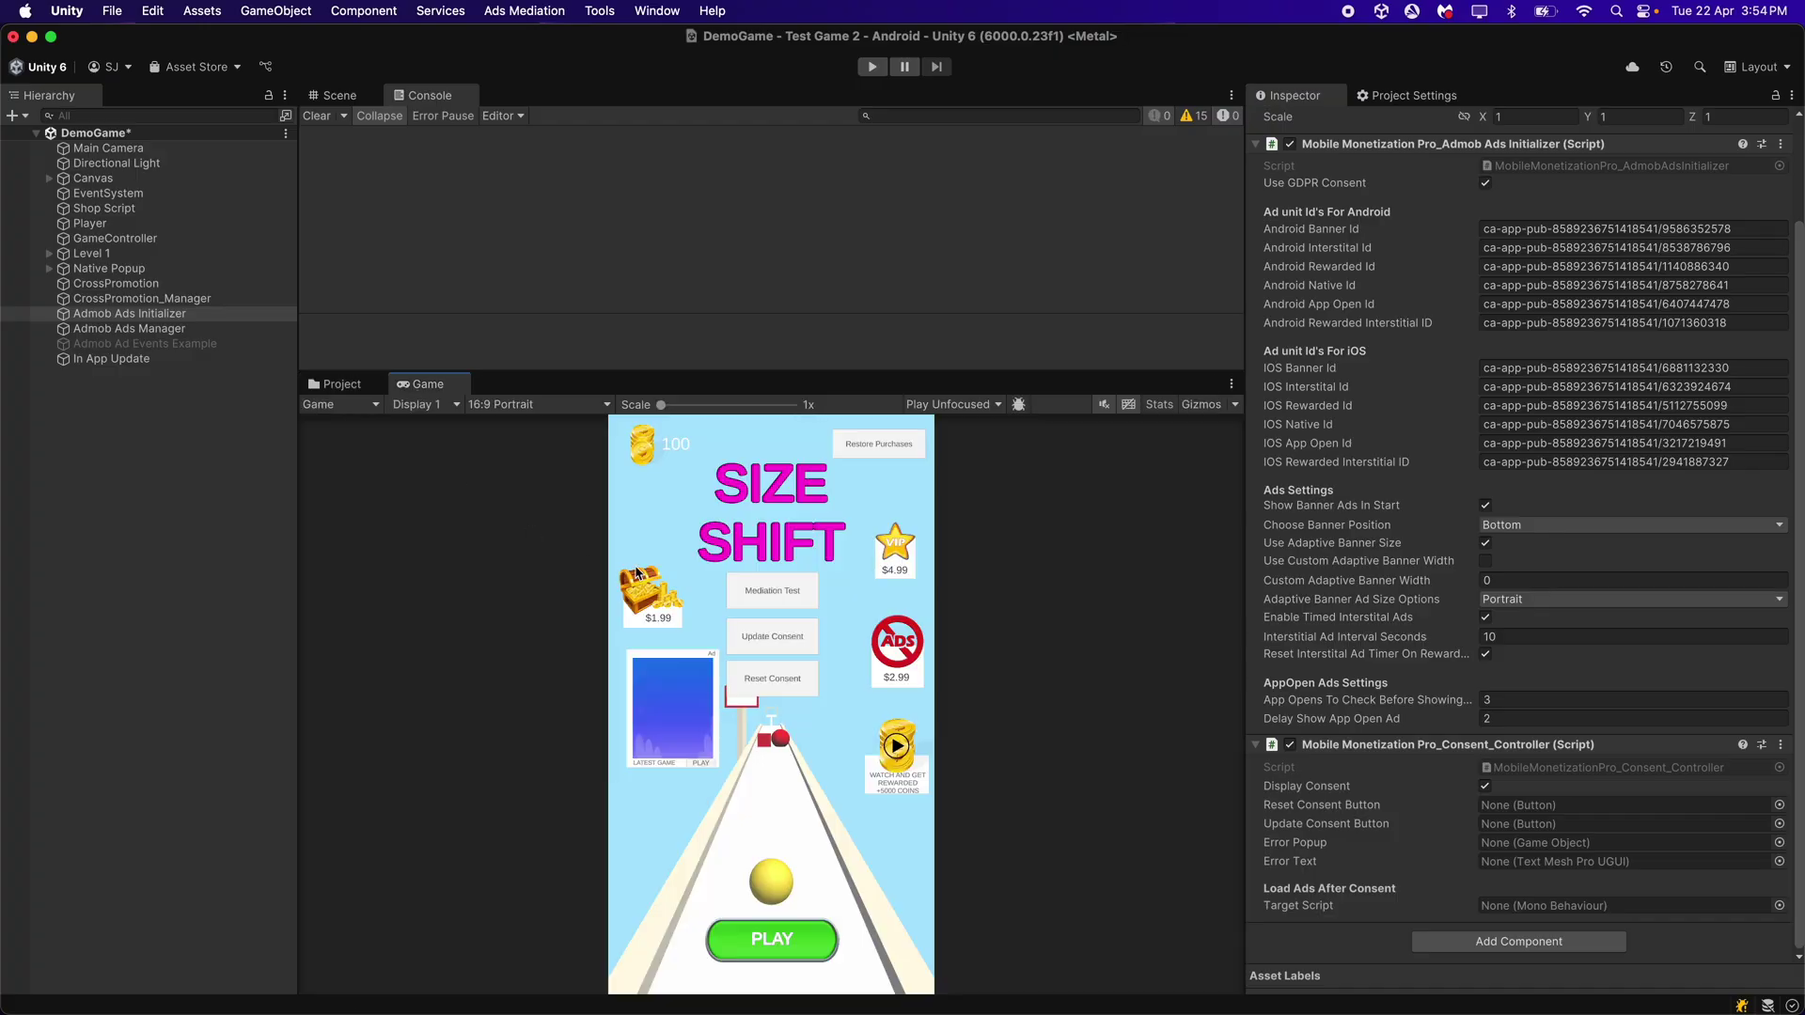
{"action": "left_click", "coordinate": [179, 181]}
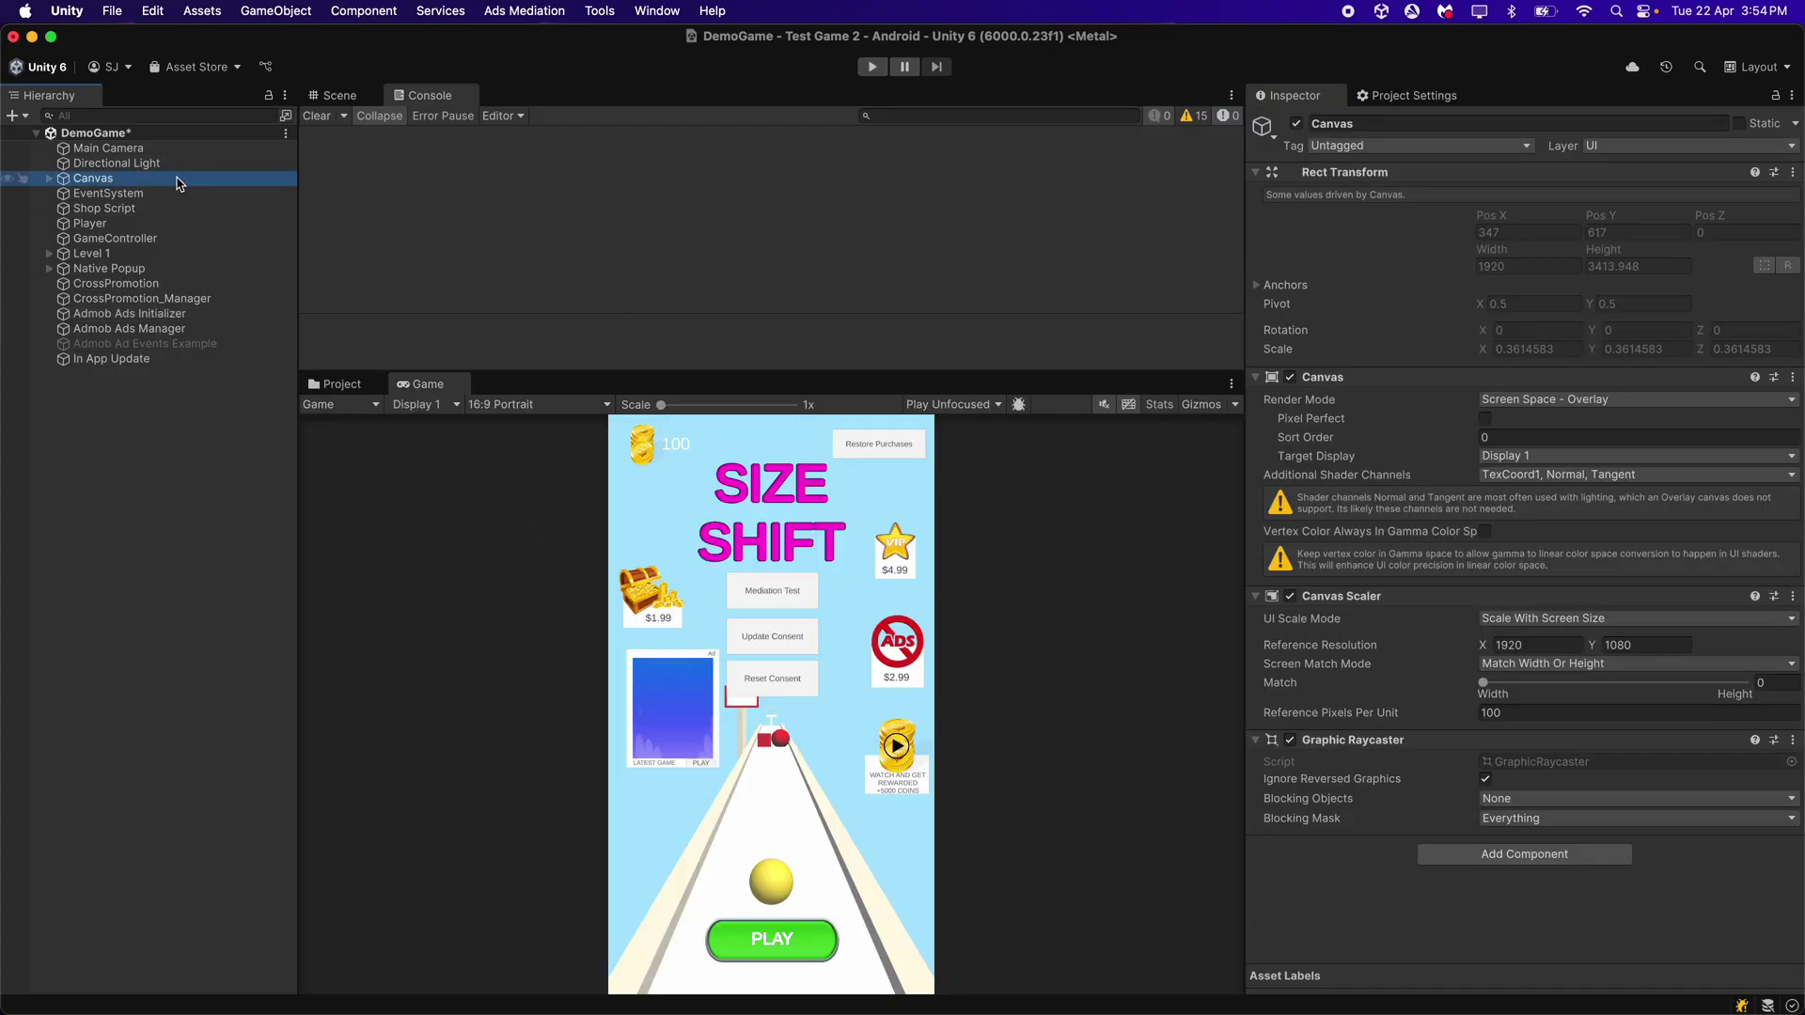
{"action": "key", "text": "Right"}
{"action": "key", "text": "Down"}
{"action": "key", "text": "Down"}
{"action": "key", "text": "Down"}
{"action": "key", "text": "Down"}
{"action": "key", "text": "Down"}
{"action": "key", "text": "Down"}
{"action": "key", "text": "Down"}
{"action": "key", "text": "Down"}
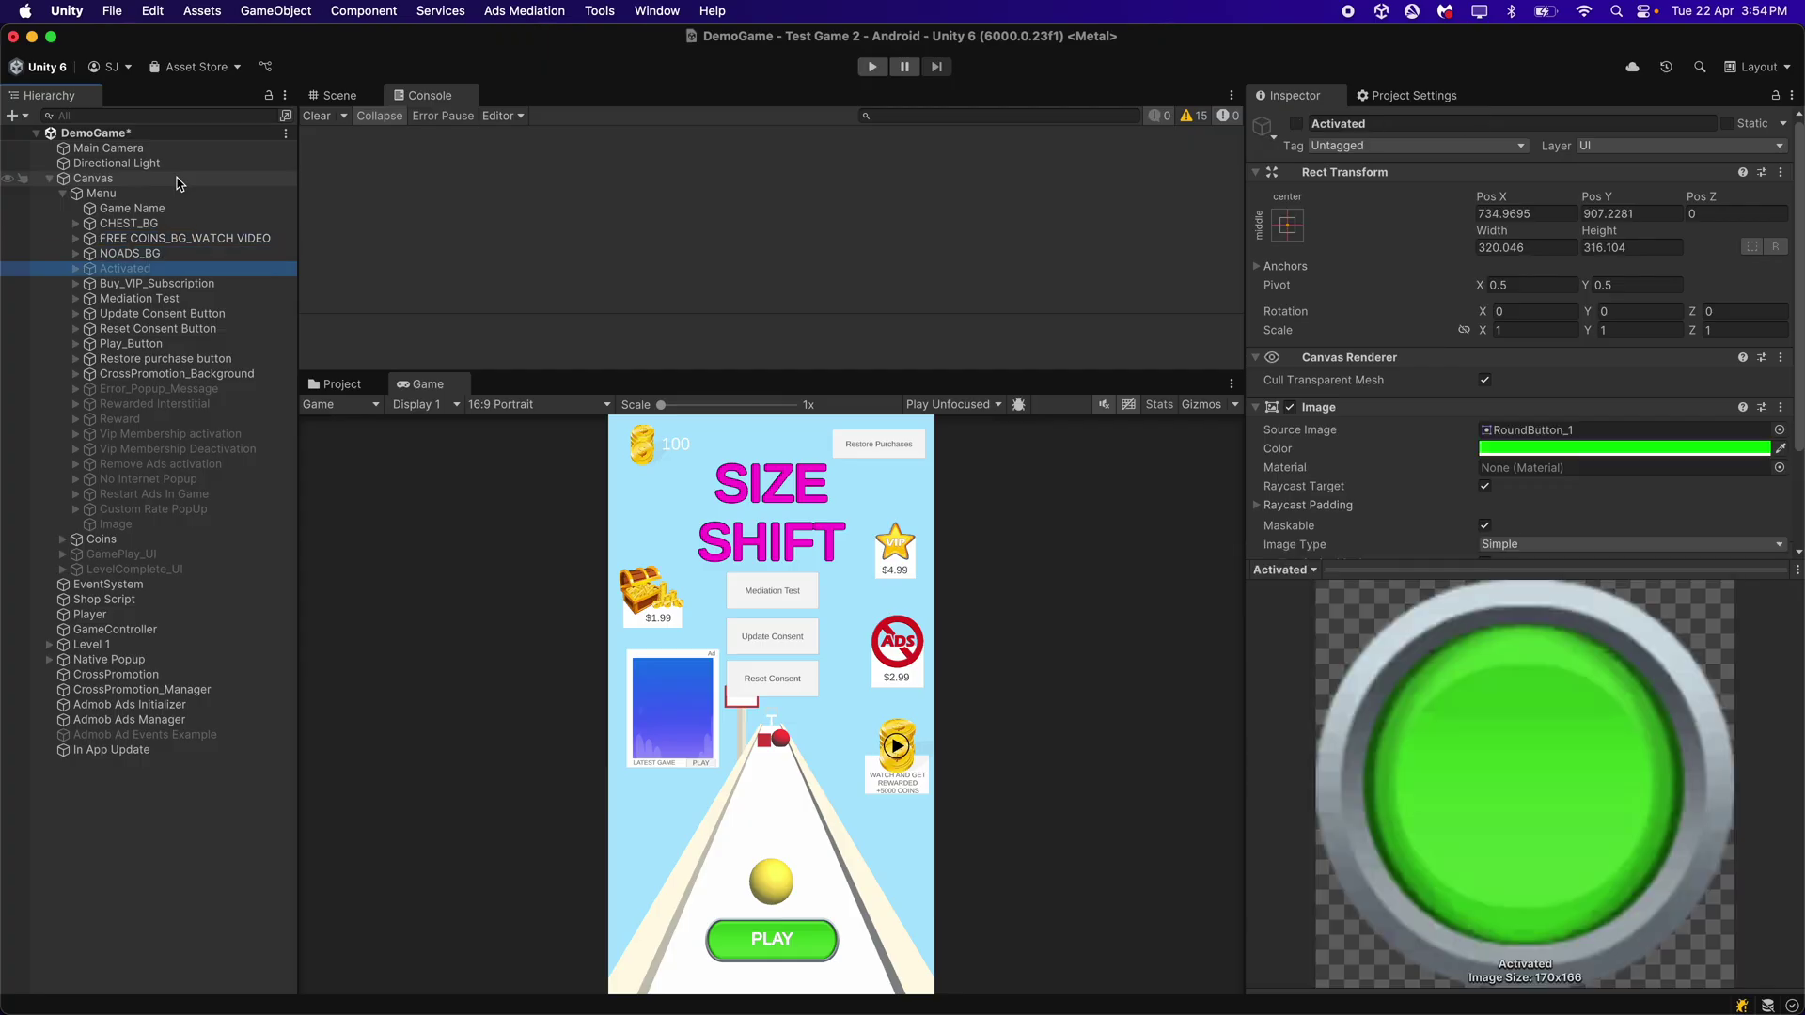
{"action": "key", "text": "Down"}
{"action": "key", "text": "Down"}
{"action": "left_click", "coordinate": [334, 95]}
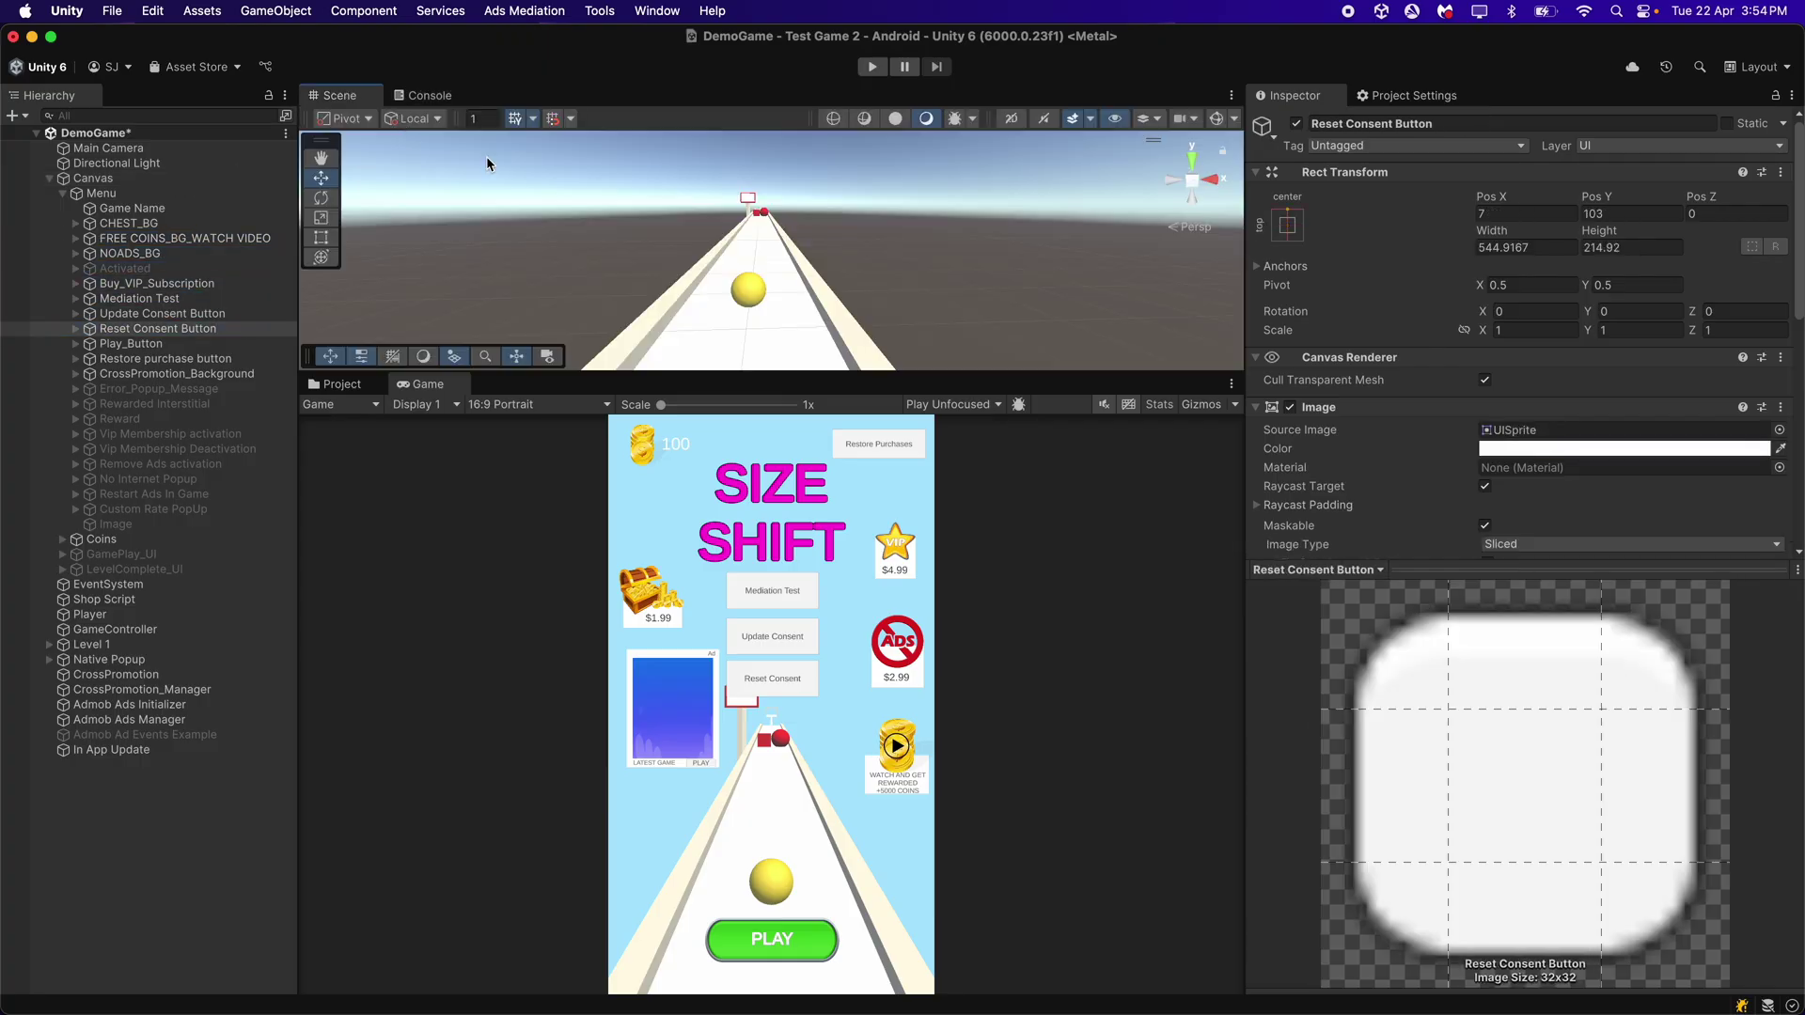
{"action": "scroll", "coordinate": [1321, 431], "scroll_direction": "down", "scroll_amount": 8}
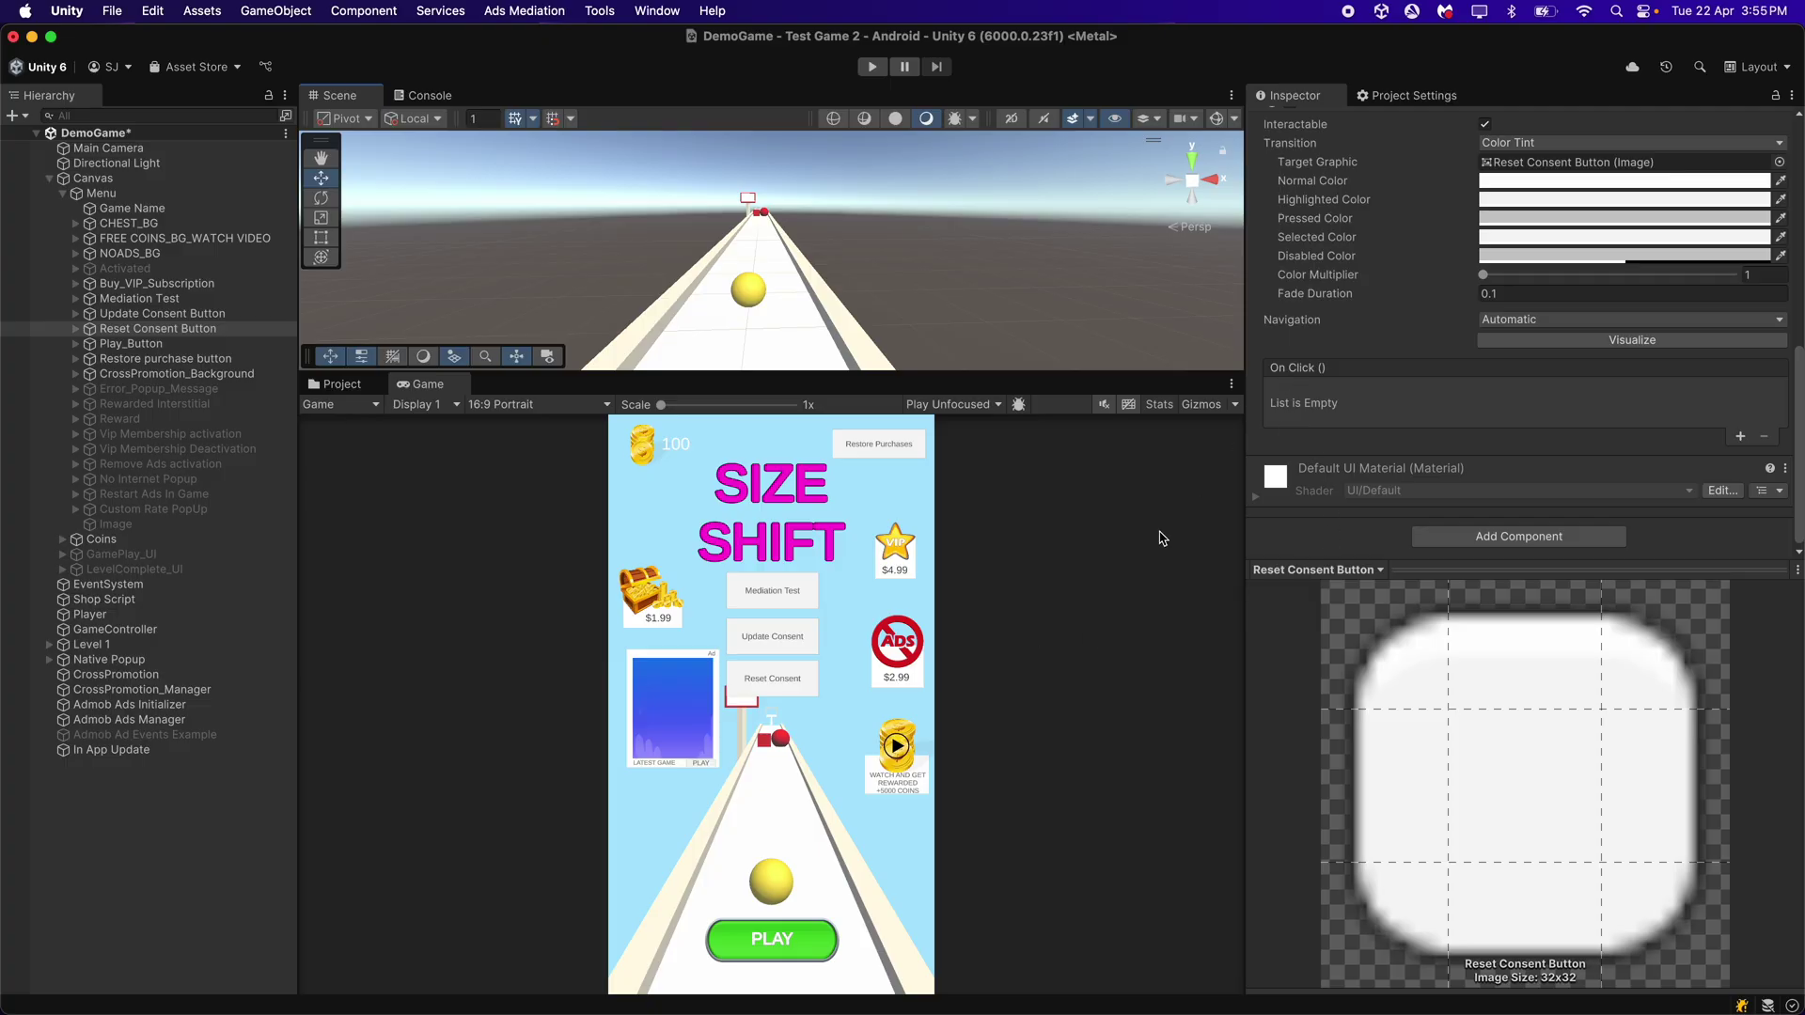
{"action": "scroll", "coordinate": [1363, 464], "scroll_direction": "up", "scroll_amount": 8}
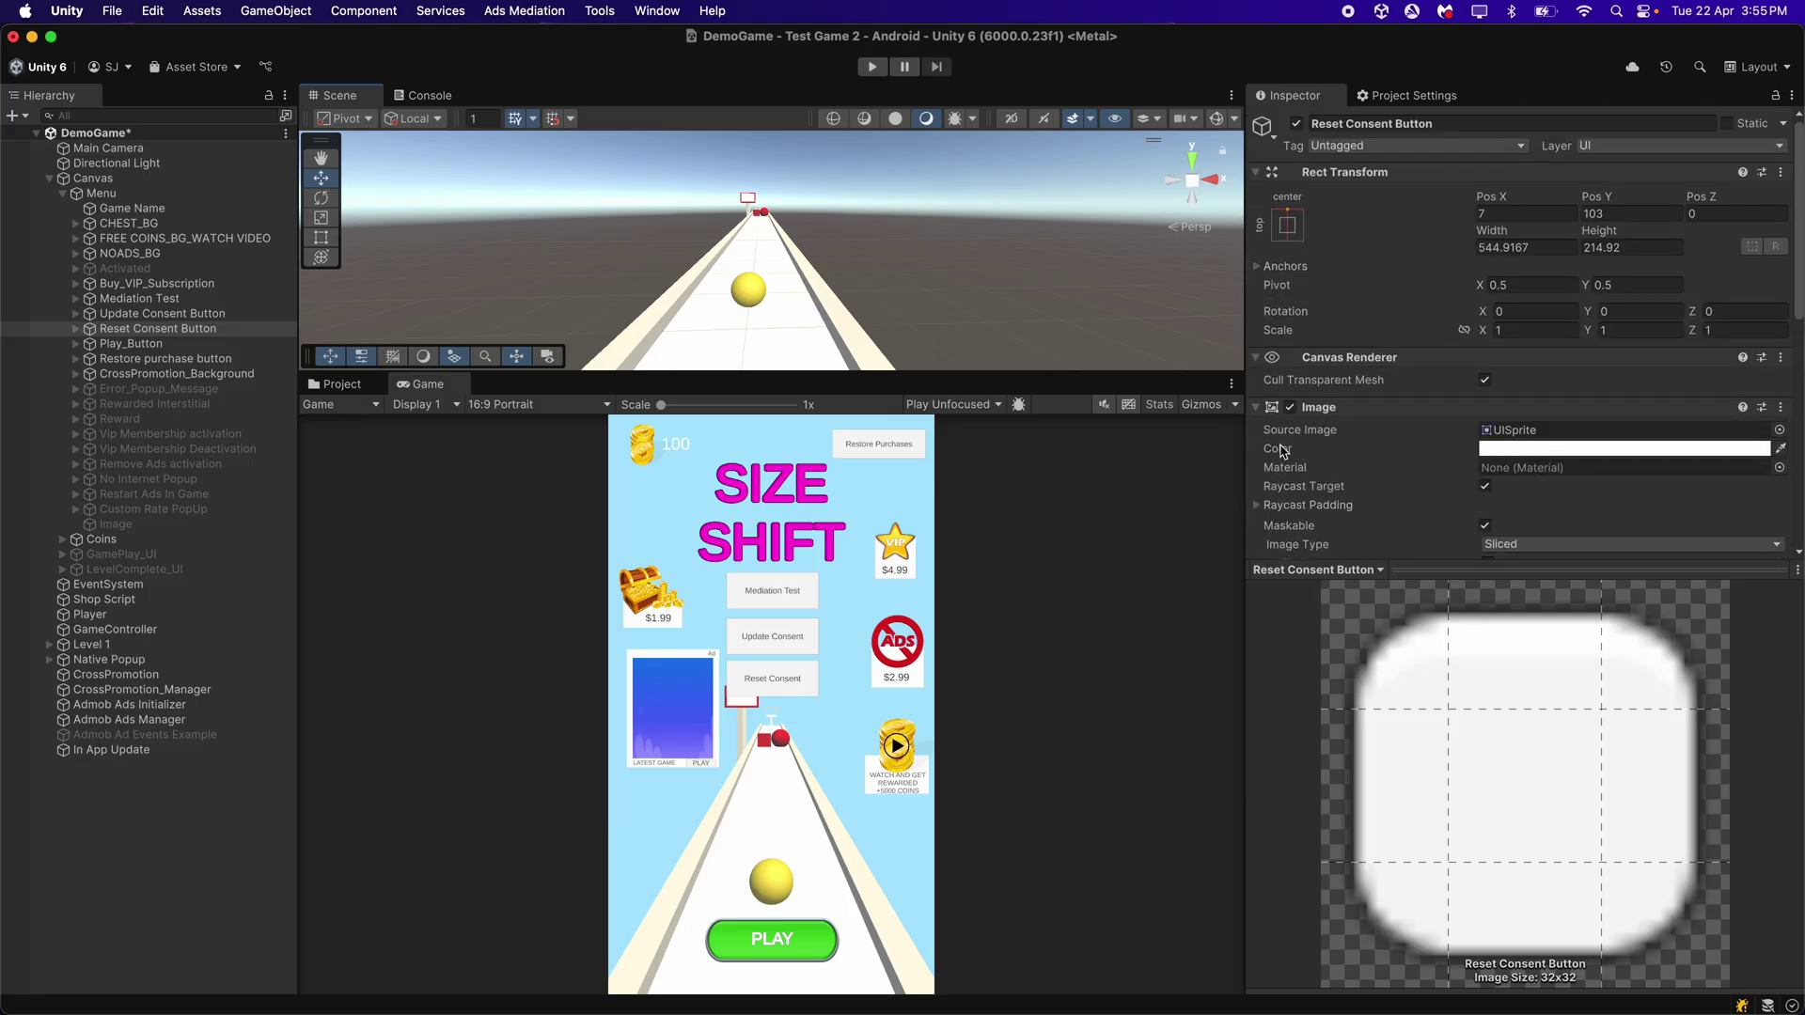
{"action": "left_click_drag", "start_coordinate": [1453, 568], "coordinate": [1452, 650]}
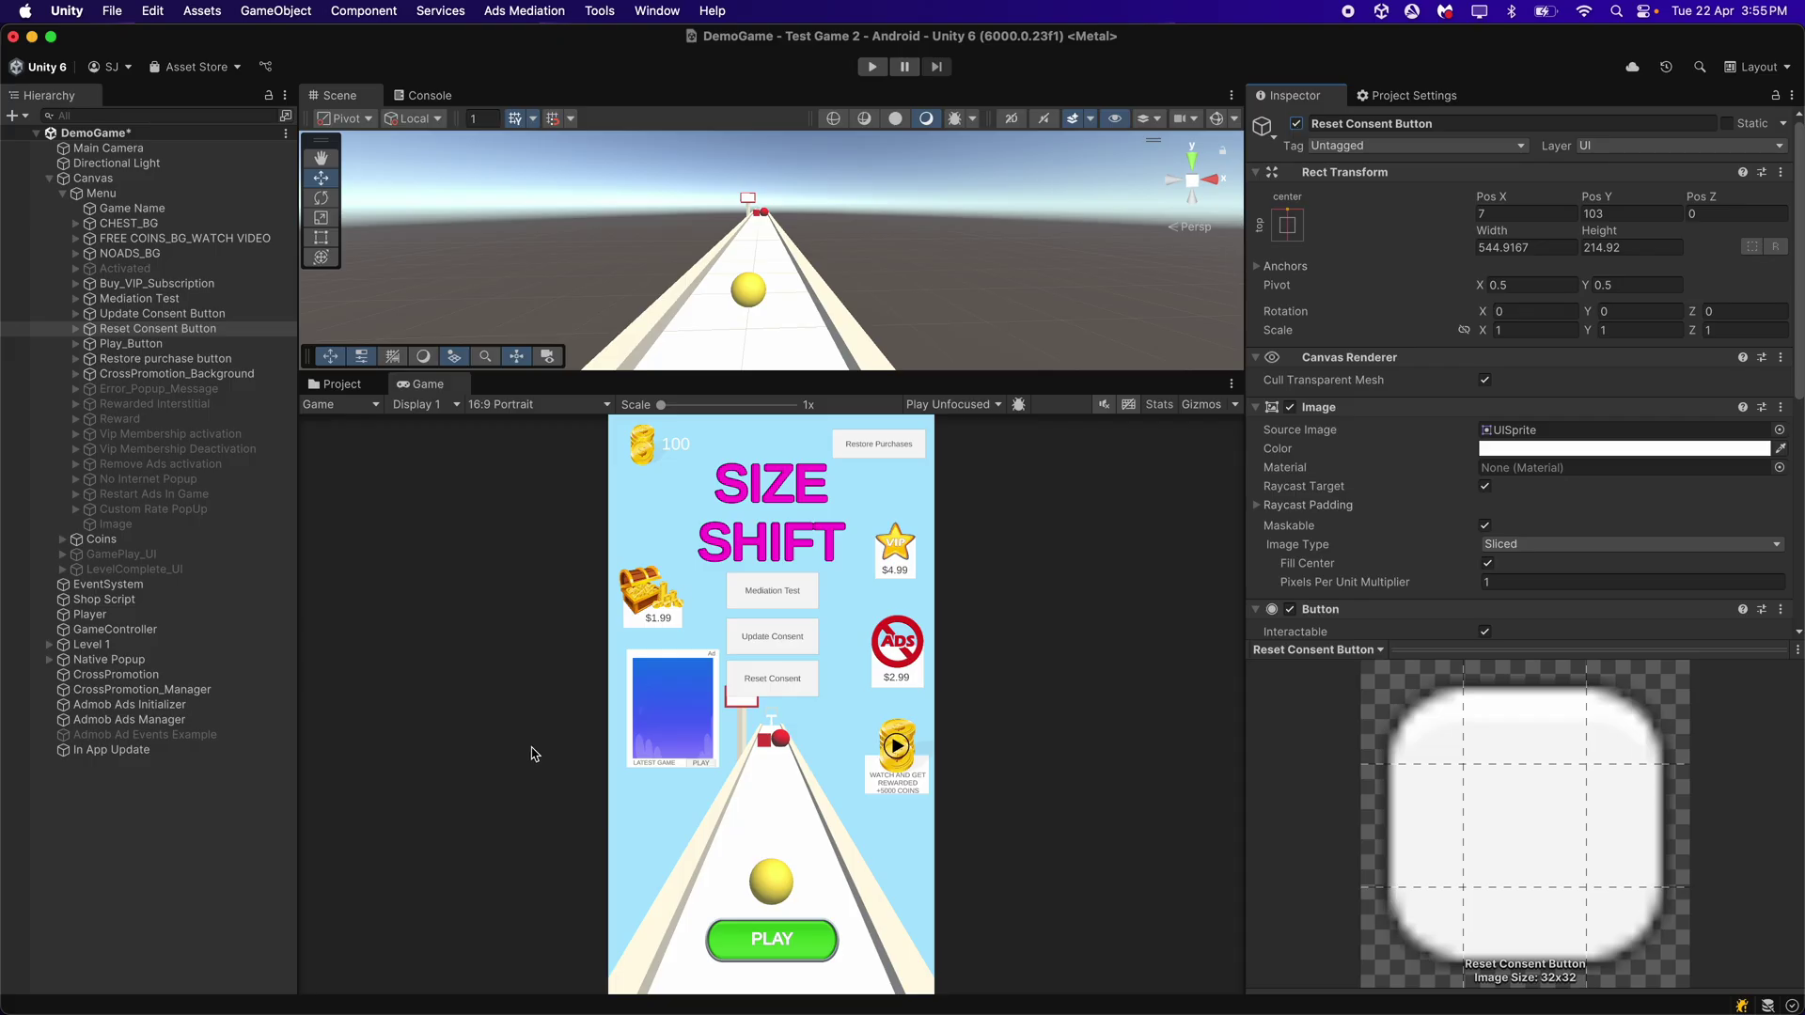
Assign the Reset Consent Button and Update Consent Button objects to the matching consent controller fields on Admob Ads Initializer.
{"action": "left_click", "coordinate": [172, 705]}
{"action": "scroll", "coordinate": [1290, 478], "scroll_direction": "down", "scroll_amount": 3}
{"action": "left_click_drag", "start_coordinate": [158, 328], "coordinate": [1548, 808]}
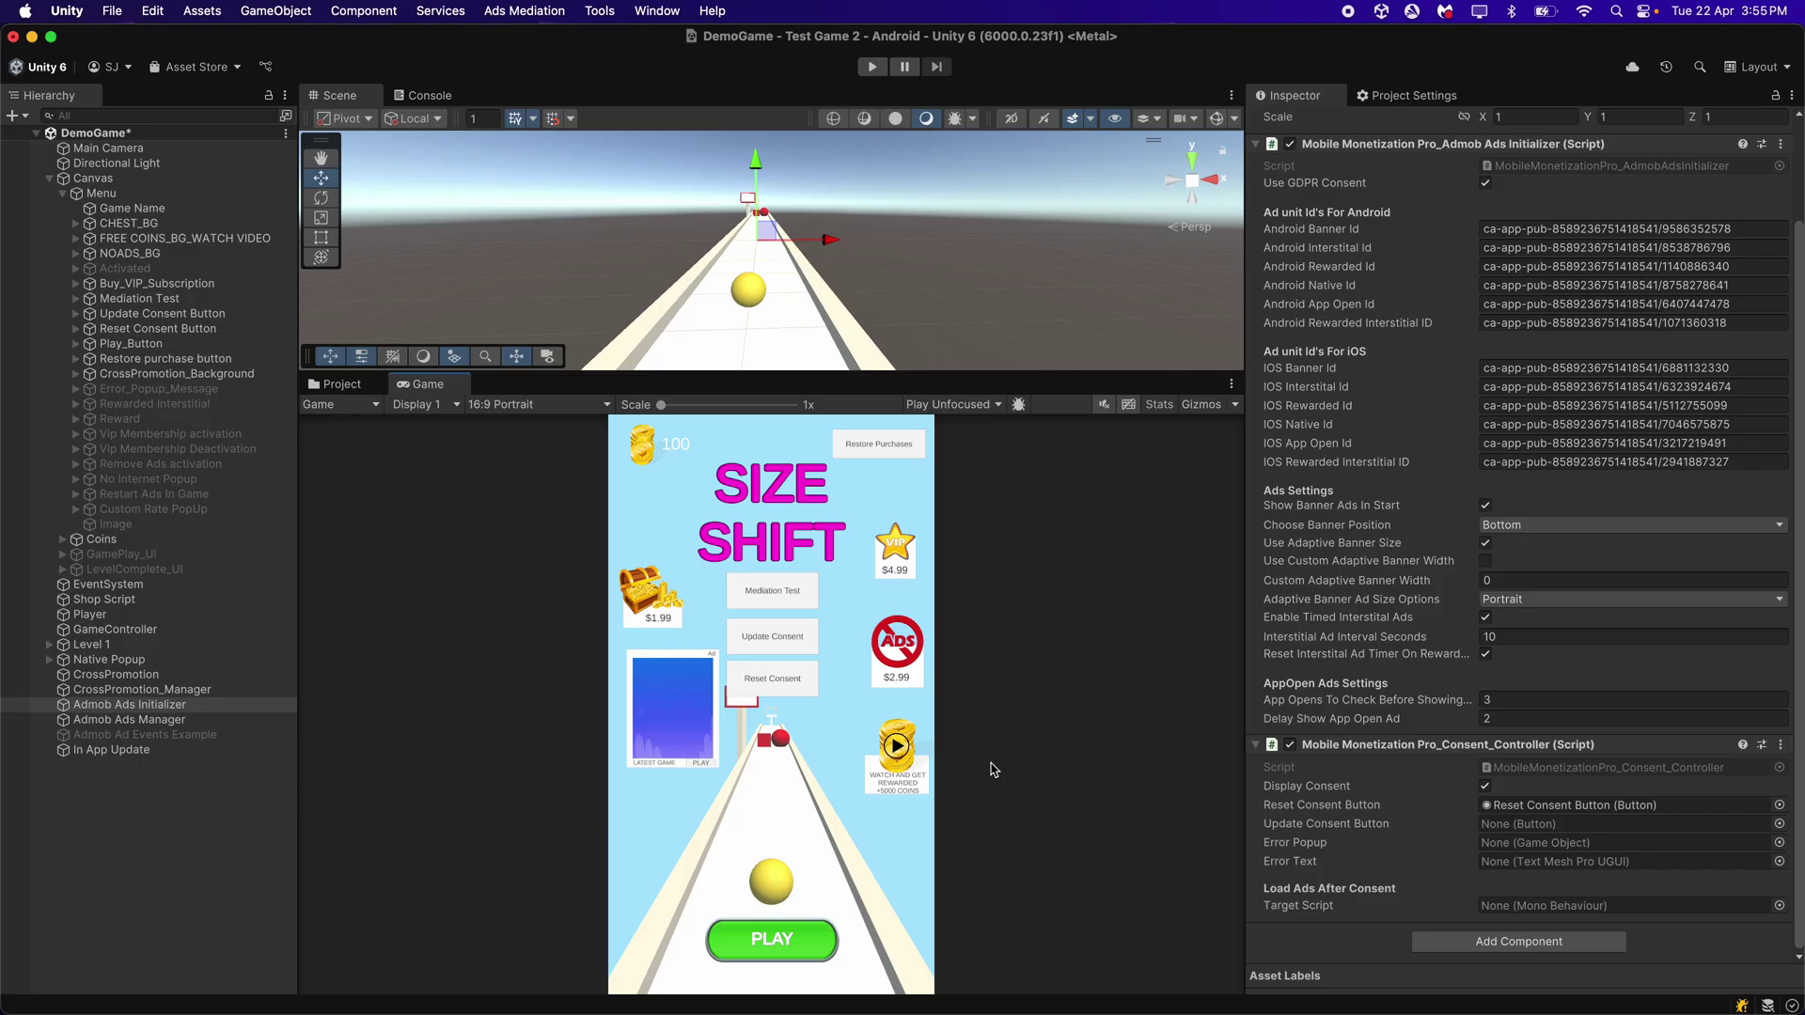
{"action": "left_click_drag", "start_coordinate": [151, 314], "coordinate": [1505, 825]}
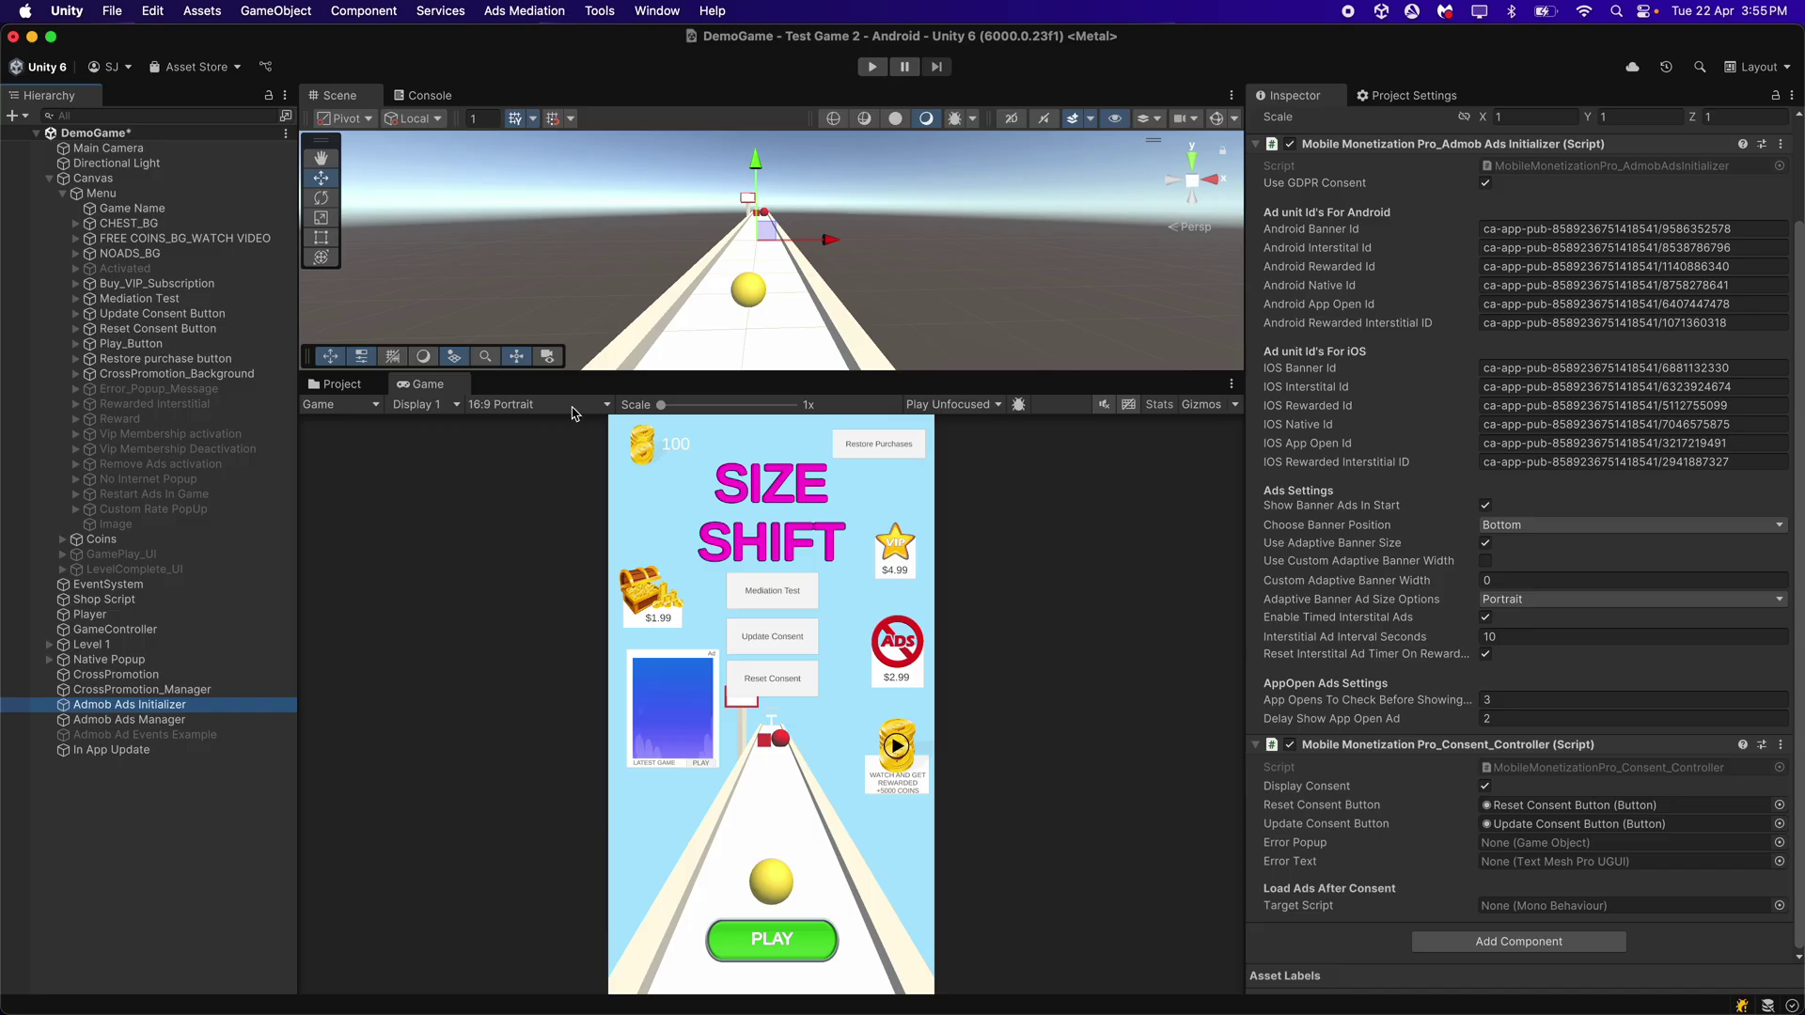
Examine the Update Consent Button's Button component and On Click list.
{"action": "left_click", "coordinate": [264, 313]}
{"action": "scroll", "coordinate": [1307, 488], "scroll_direction": "down", "scroll_amount": 5}
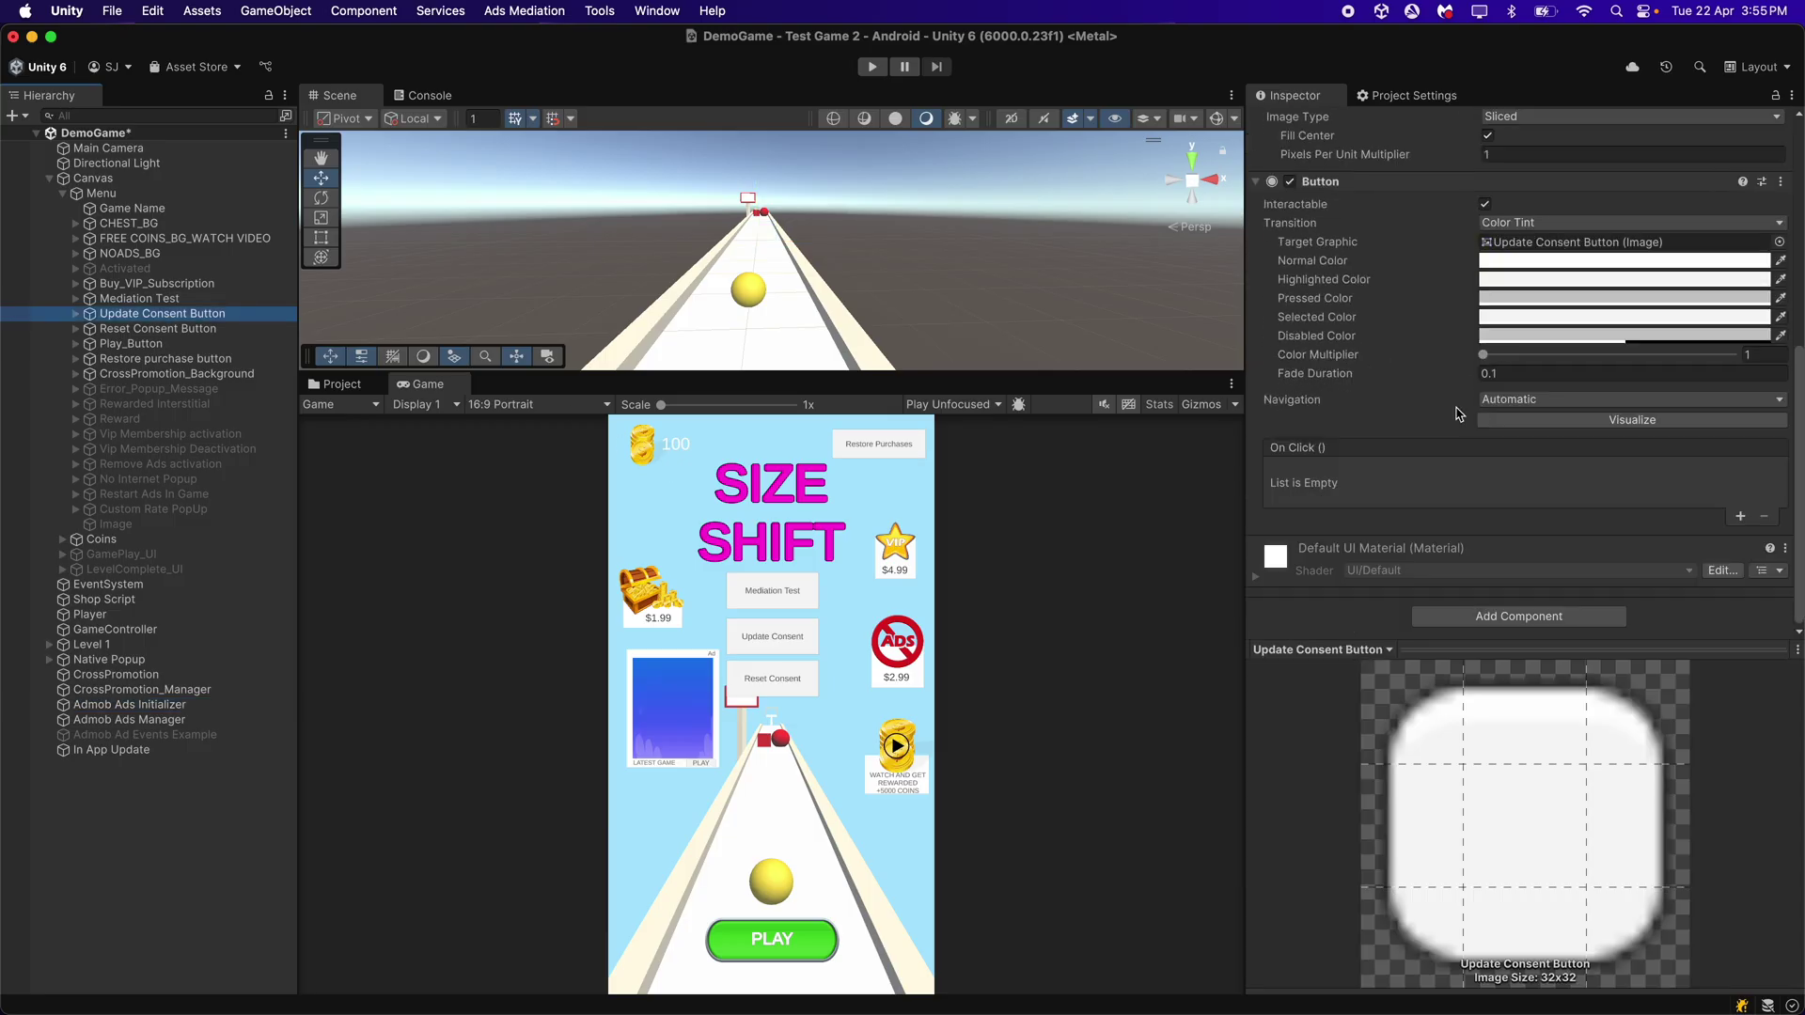
Activate Error_Popup_Message in the Canvas's Menu and examine its Text (TMP) child's text settings.
{"action": "scroll", "coordinate": [1363, 464], "scroll_direction": "up", "scroll_amount": 5}
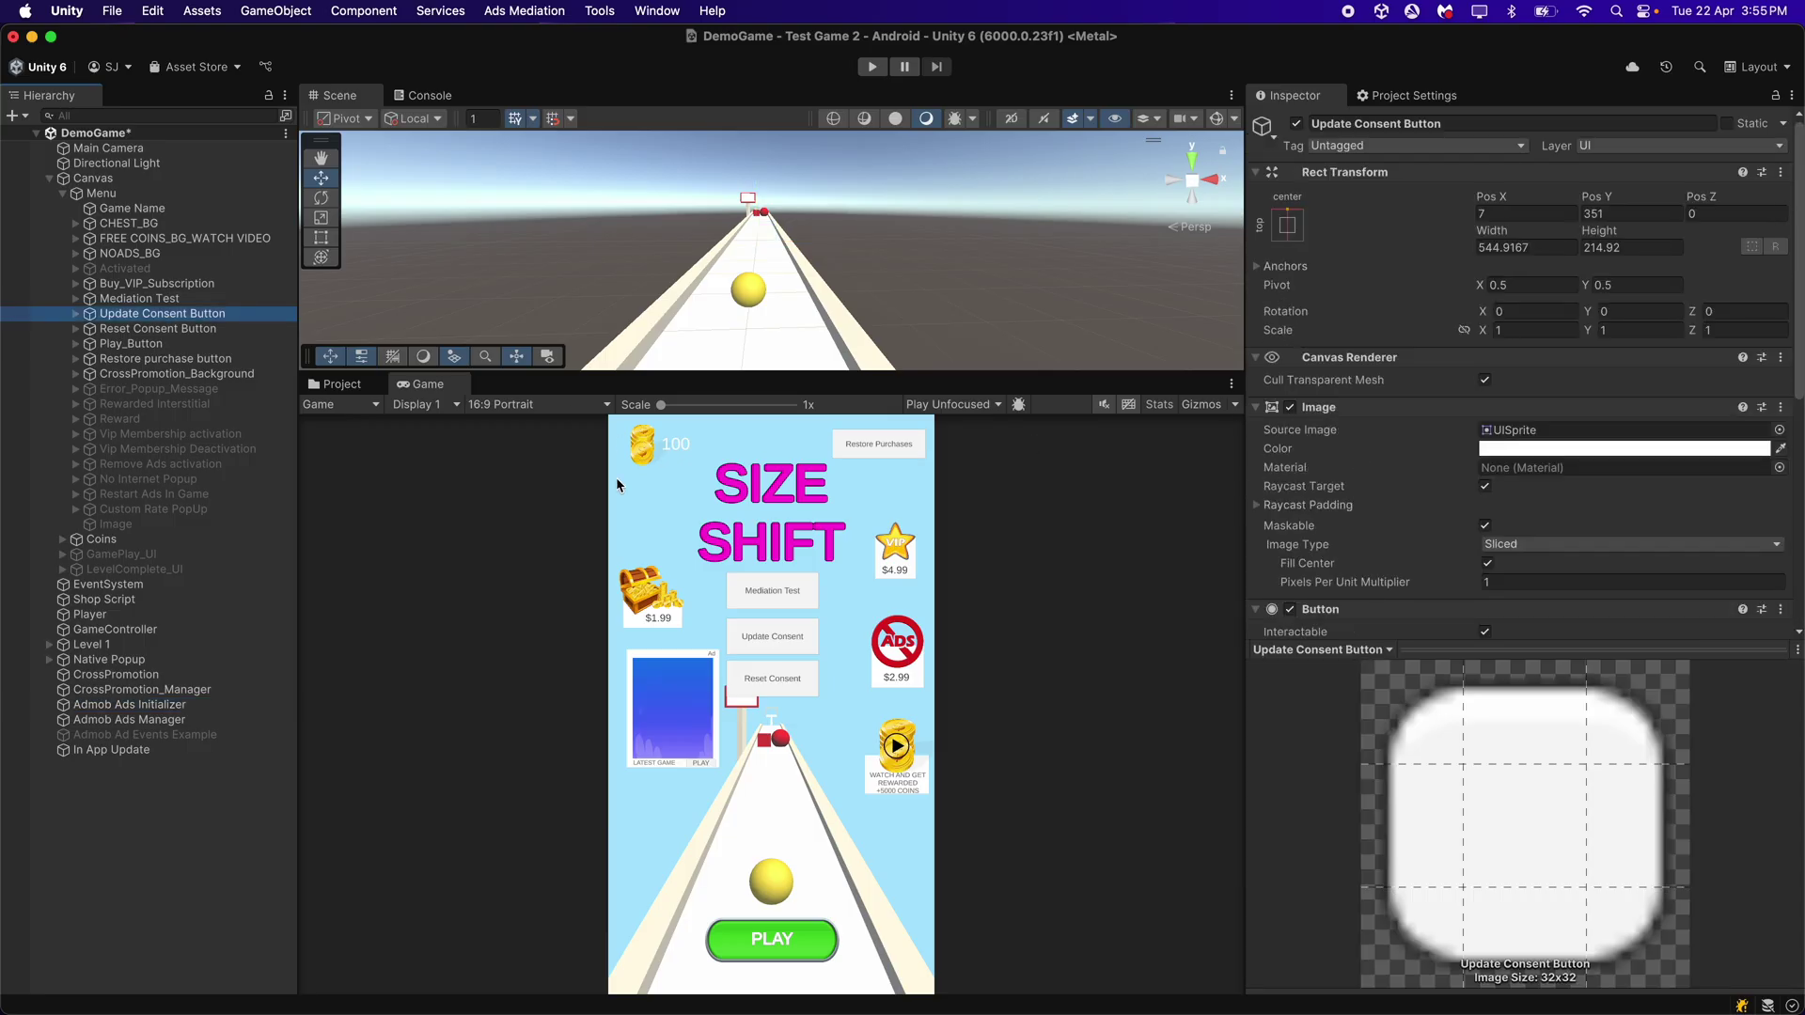
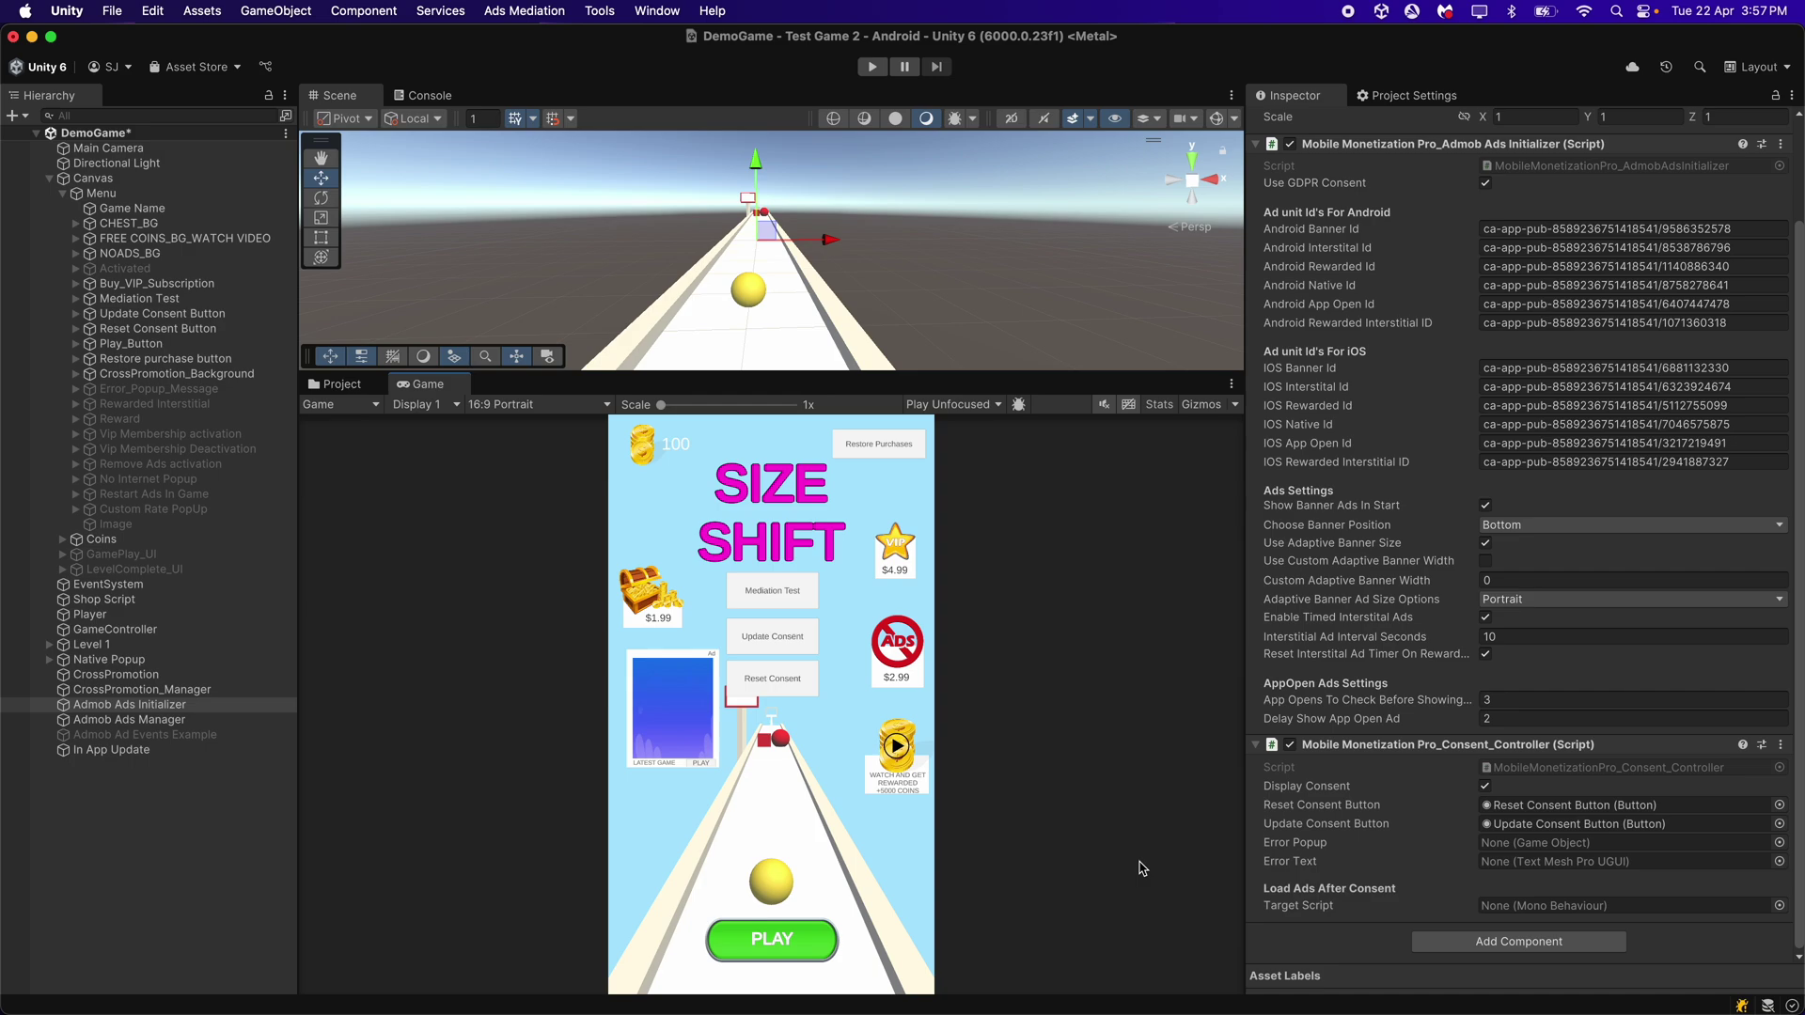
{"action": "left_click", "coordinate": [197, 392]}
{"action": "left_click", "coordinate": [1297, 123]}
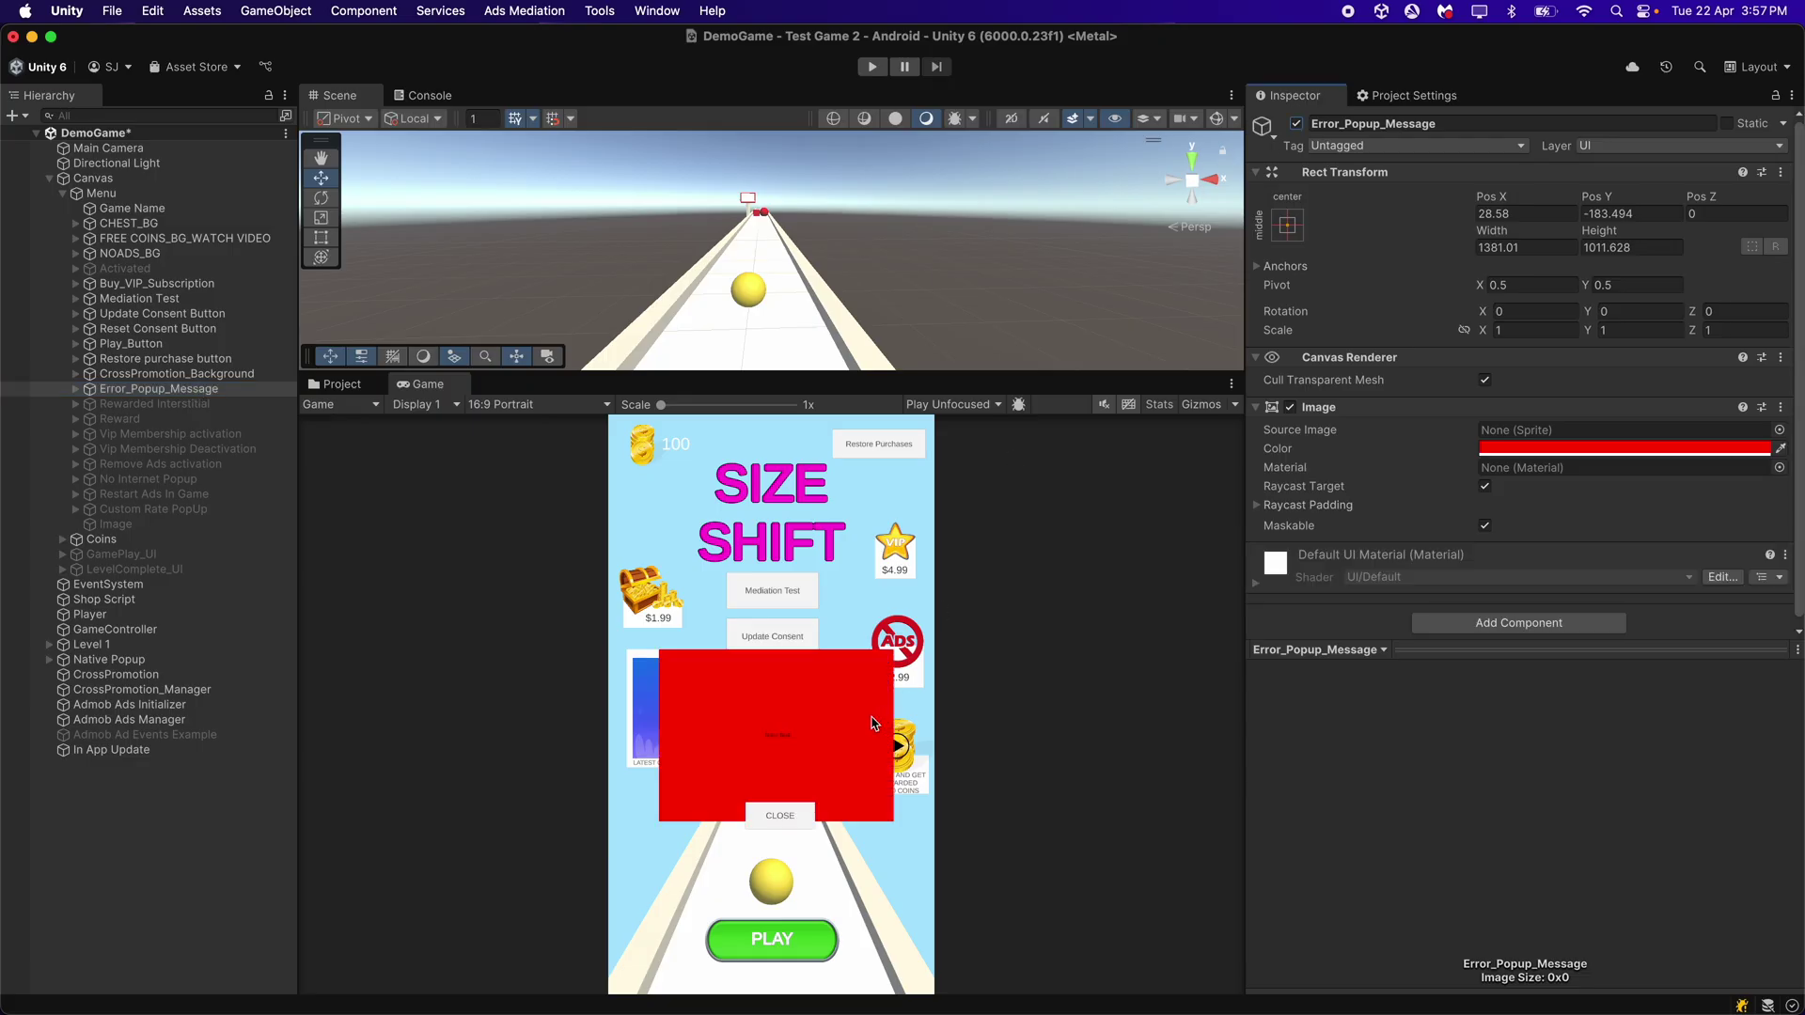
{"action": "left_click", "coordinate": [76, 388]}
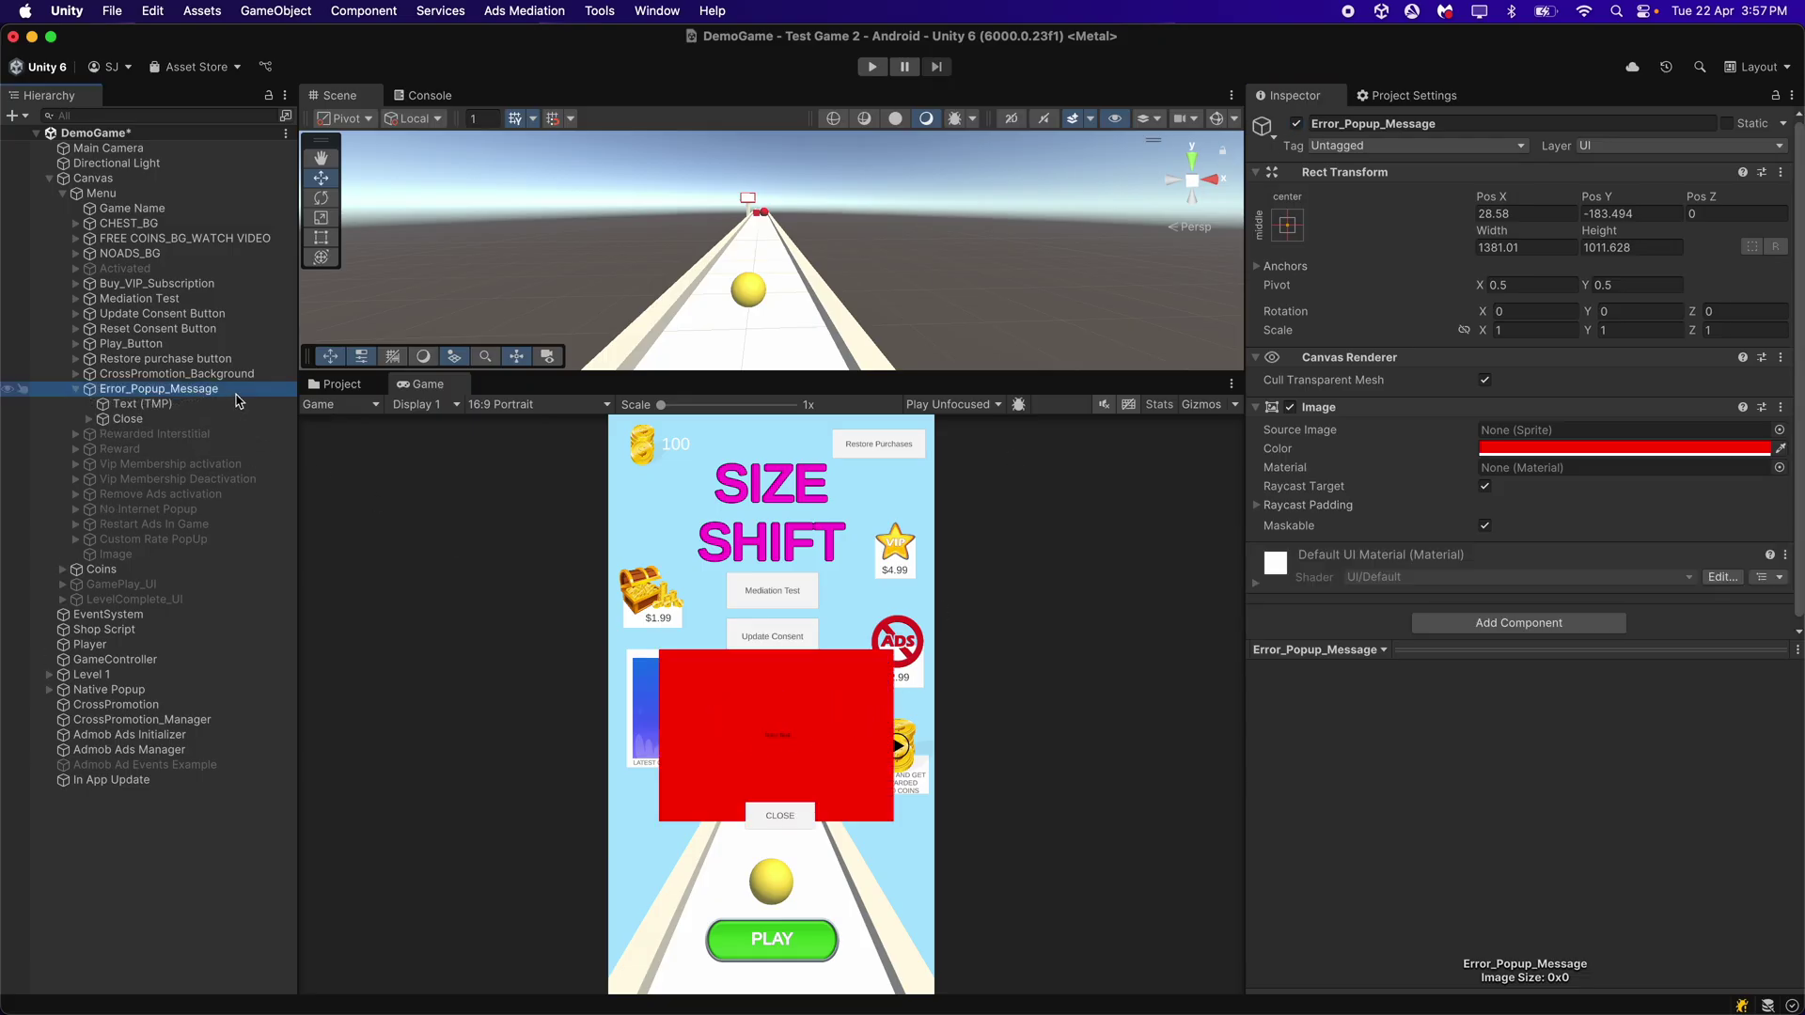
{"action": "left_click", "coordinate": [238, 404]}
{"action": "scroll", "coordinate": [1374, 172], "scroll_direction": "down", "scroll_amount": 10}
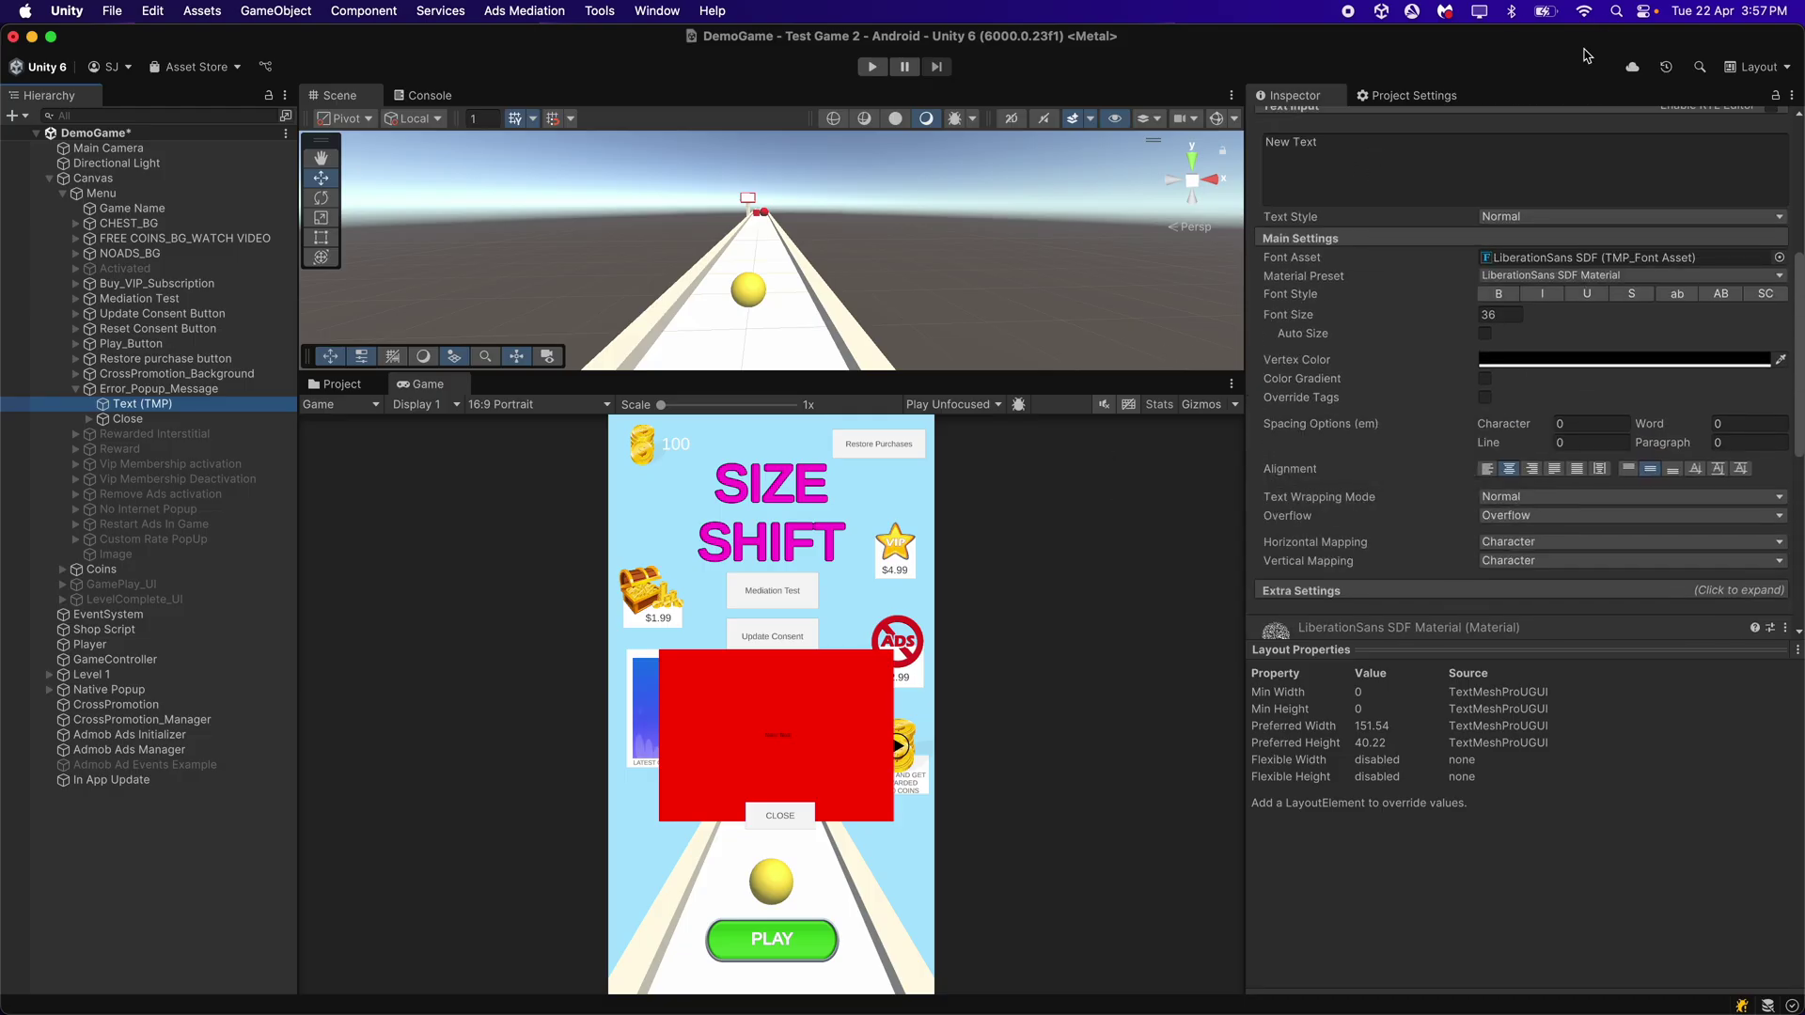
{"action": "scroll", "coordinate": [1335, 193], "scroll_direction": "up", "scroll_amount": 1}
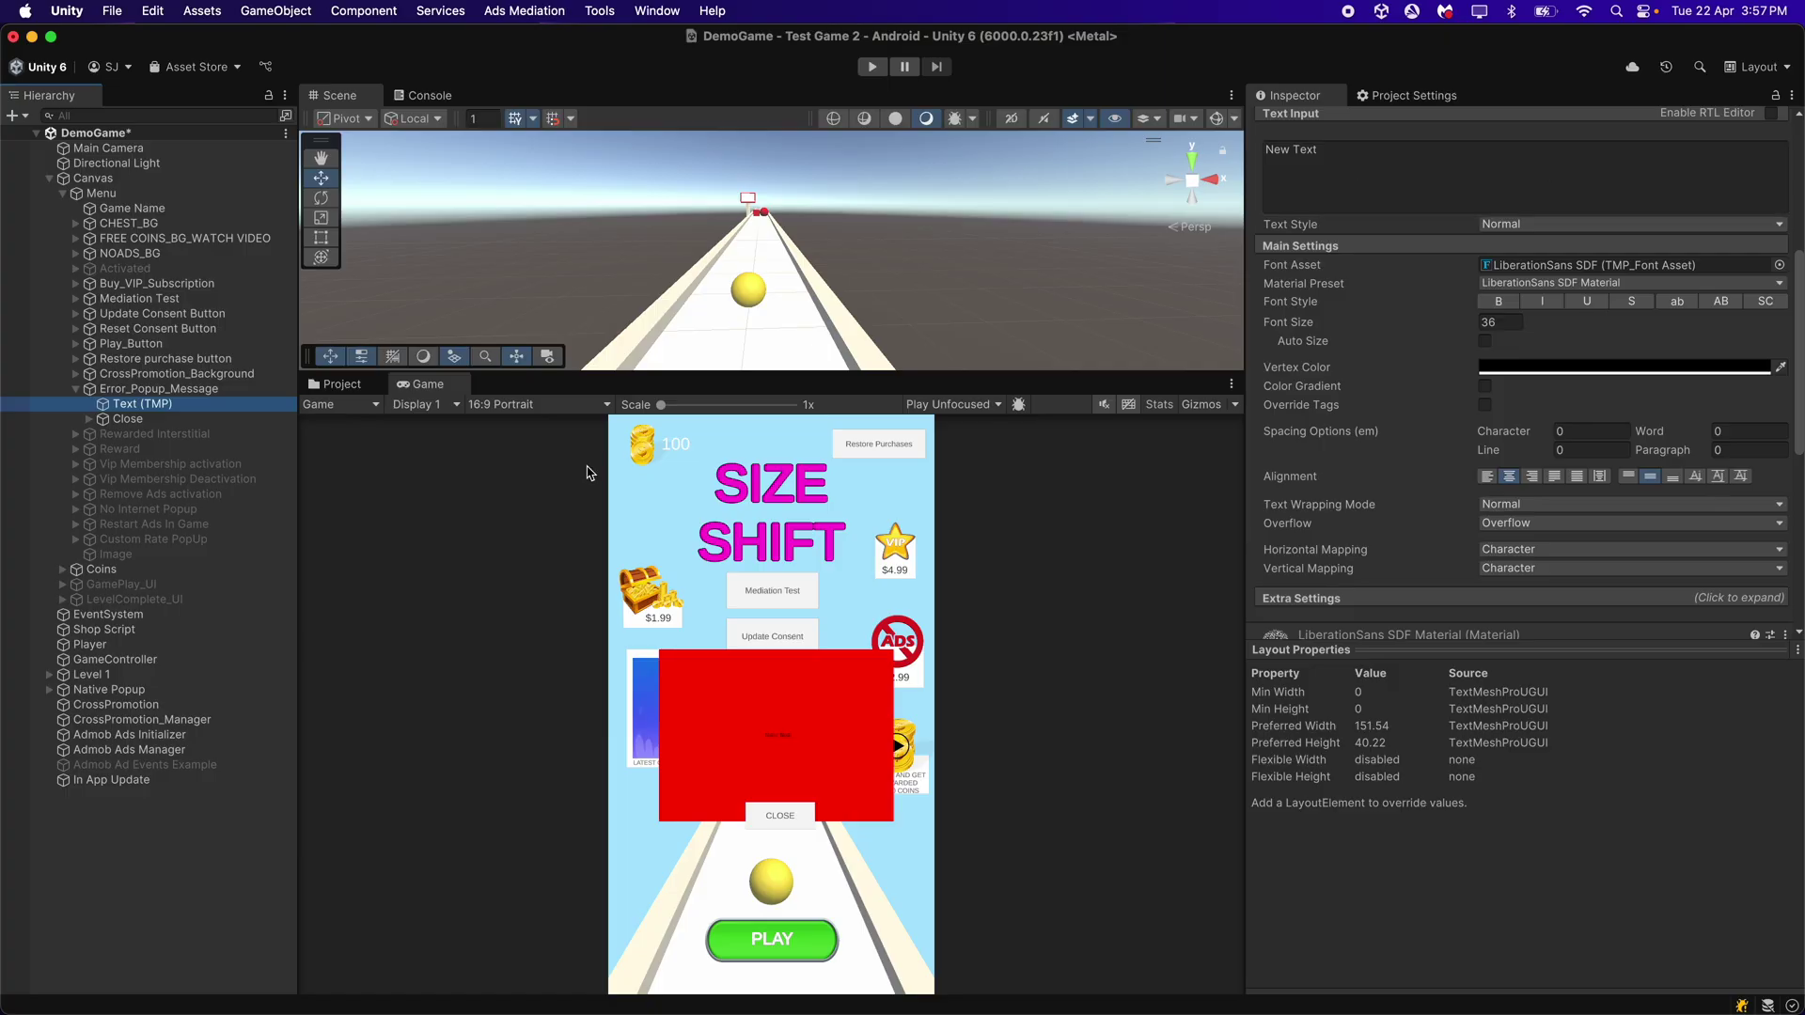
Examine the On Click entry of the popup's Close button, and deactivate Error_Popup_Message.
{"action": "left_click", "coordinate": [231, 421]}
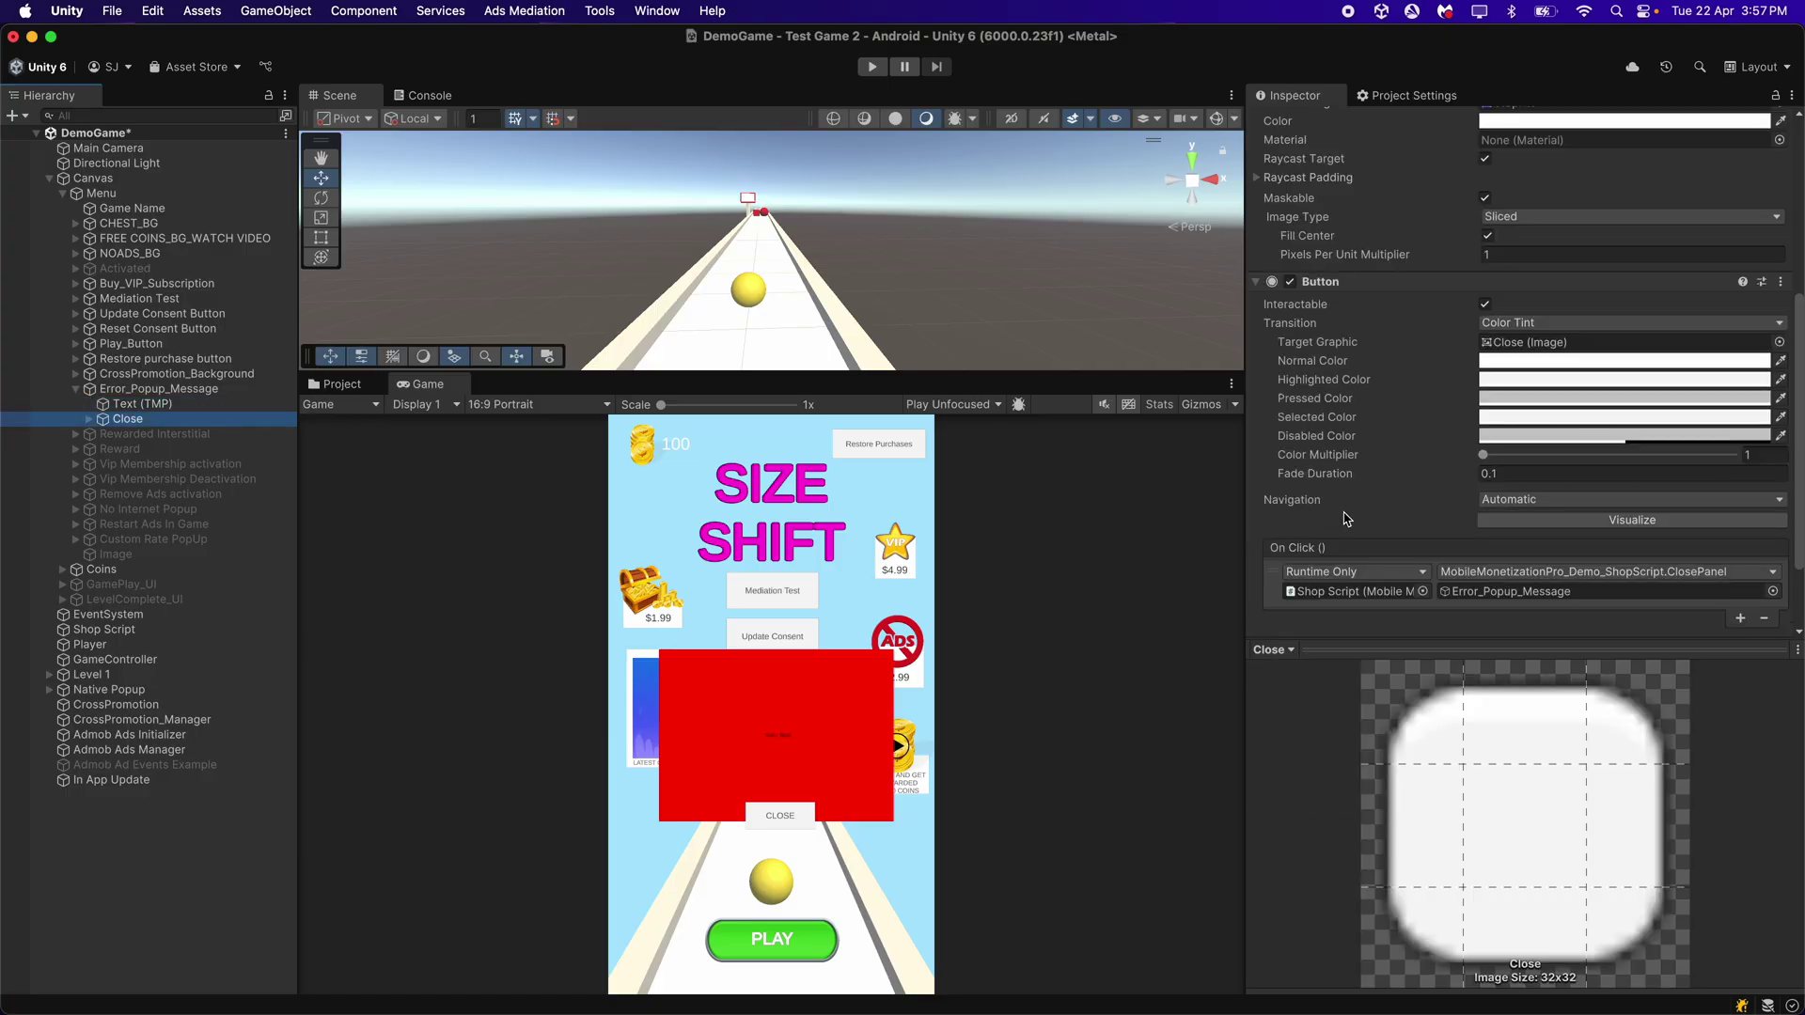
{"action": "scroll", "coordinate": [1335, 523], "scroll_direction": "down", "scroll_amount": 3}
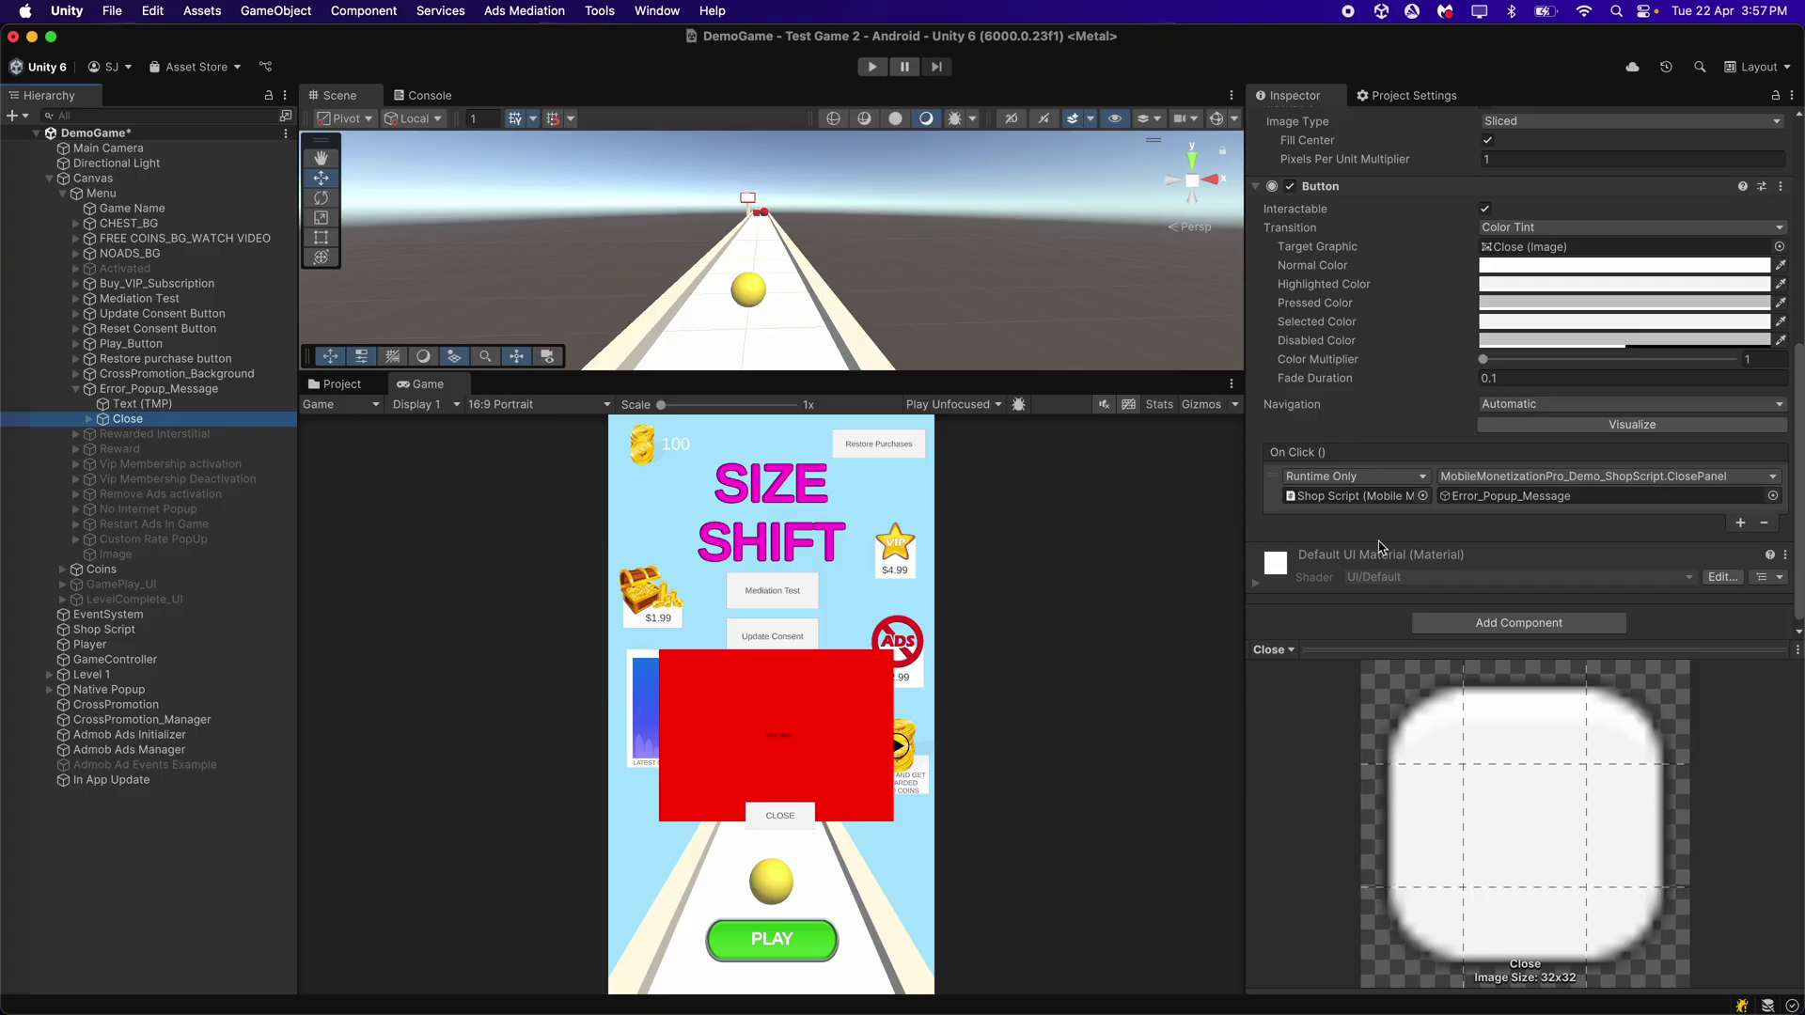
{"action": "left_click", "coordinate": [216, 389]}
{"action": "key", "text": "Left"}
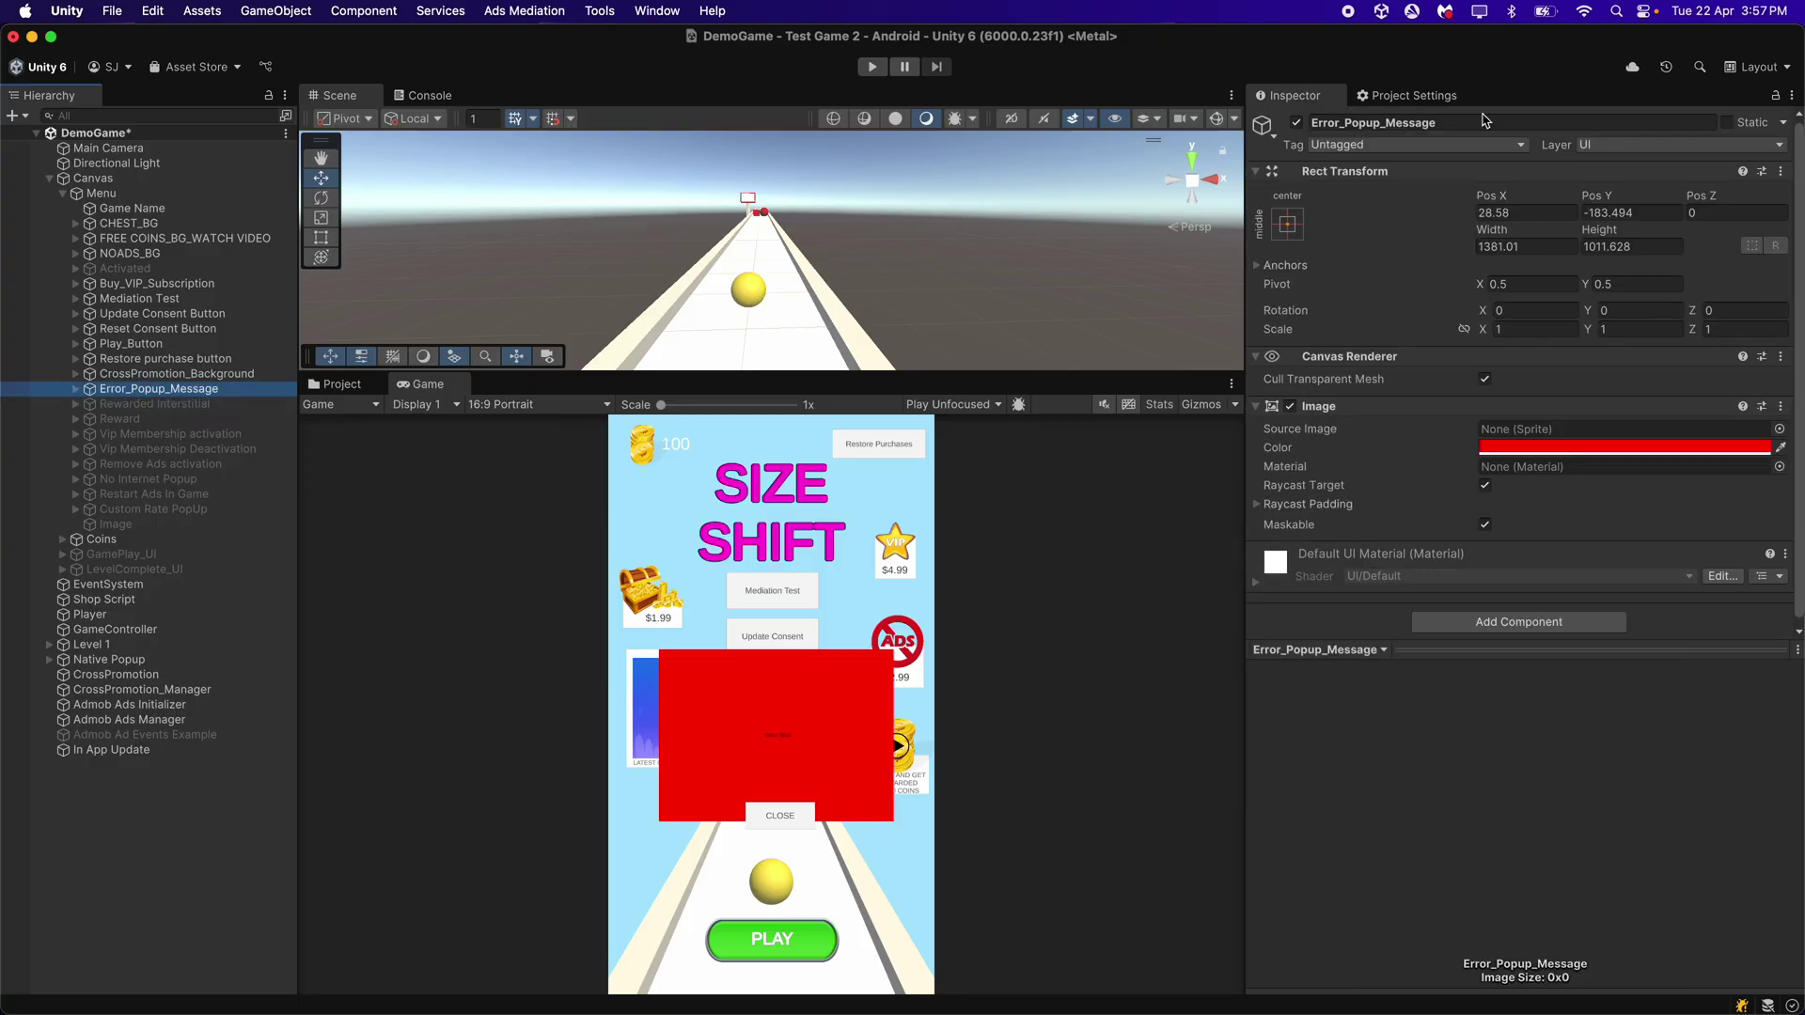
{"action": "left_click", "coordinate": [1296, 123]}
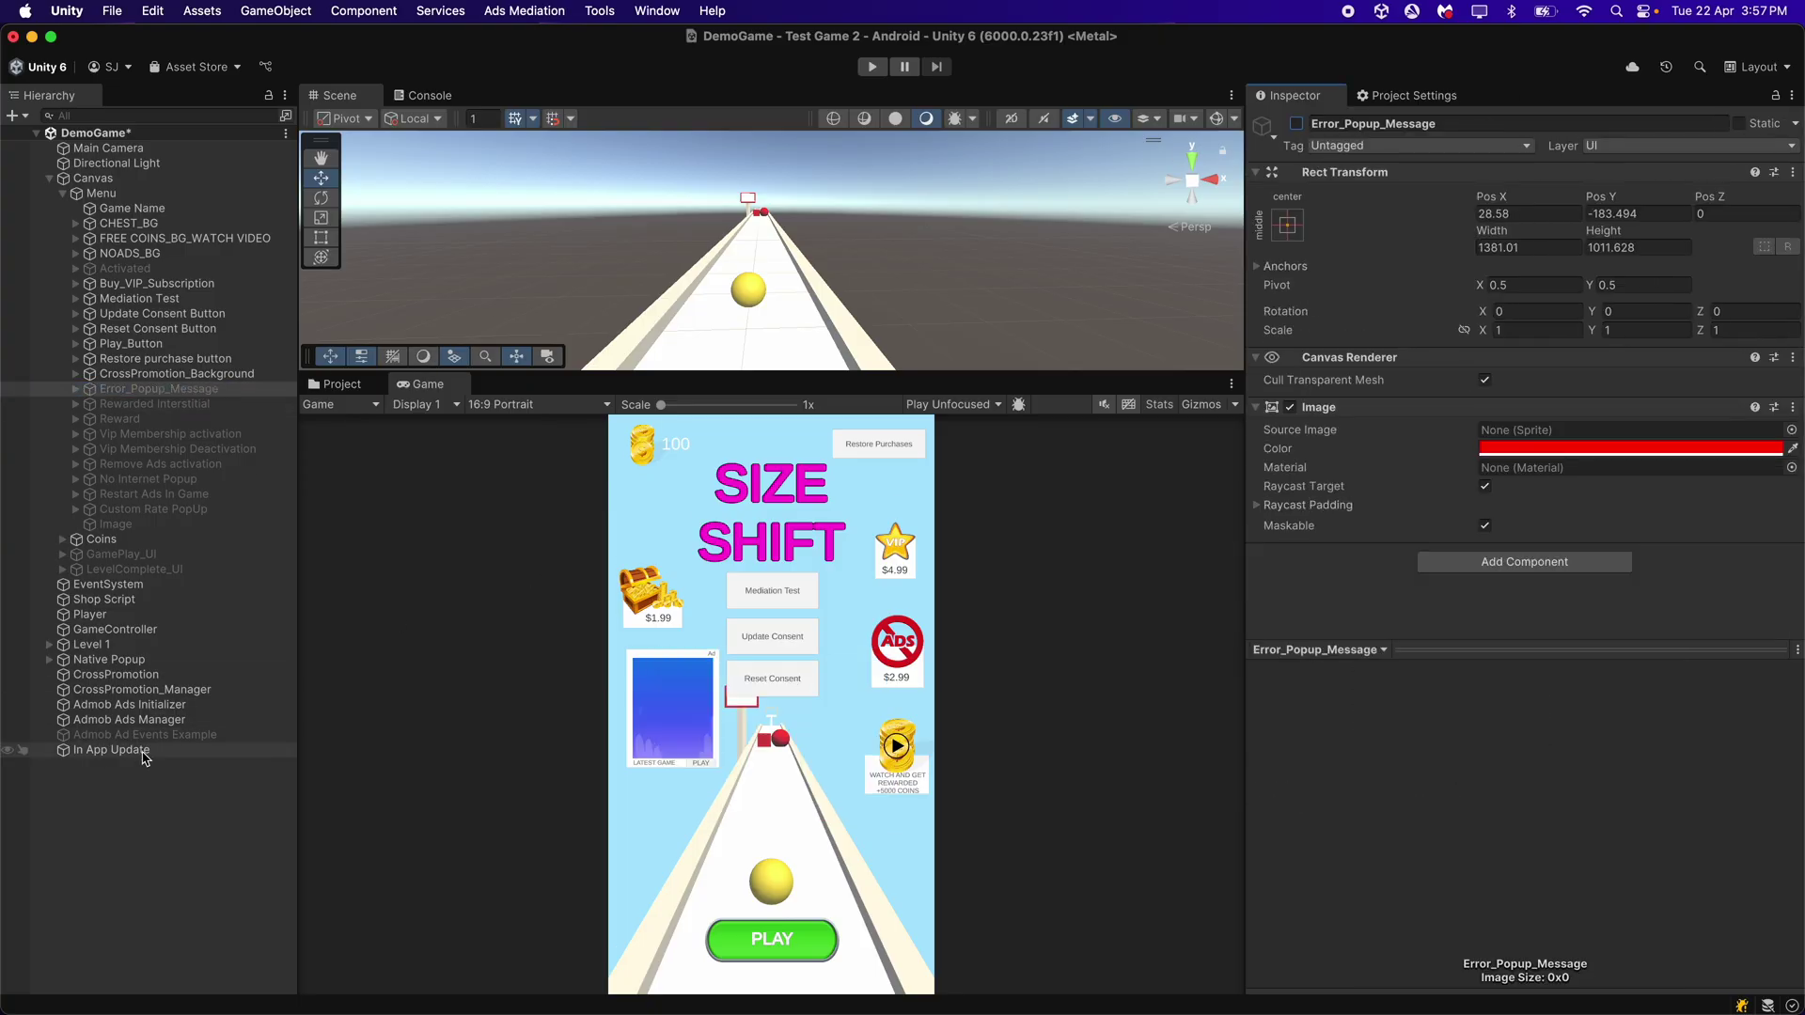
Assign Error_Popup_Message and its Text (TMP) child to the consent controller's Error Popup and Error Text fields on Admob Ads Initializer.
{"action": "left_click", "coordinate": [148, 706]}
{"action": "scroll", "coordinate": [1357, 398], "scroll_direction": "down", "scroll_amount": 3}
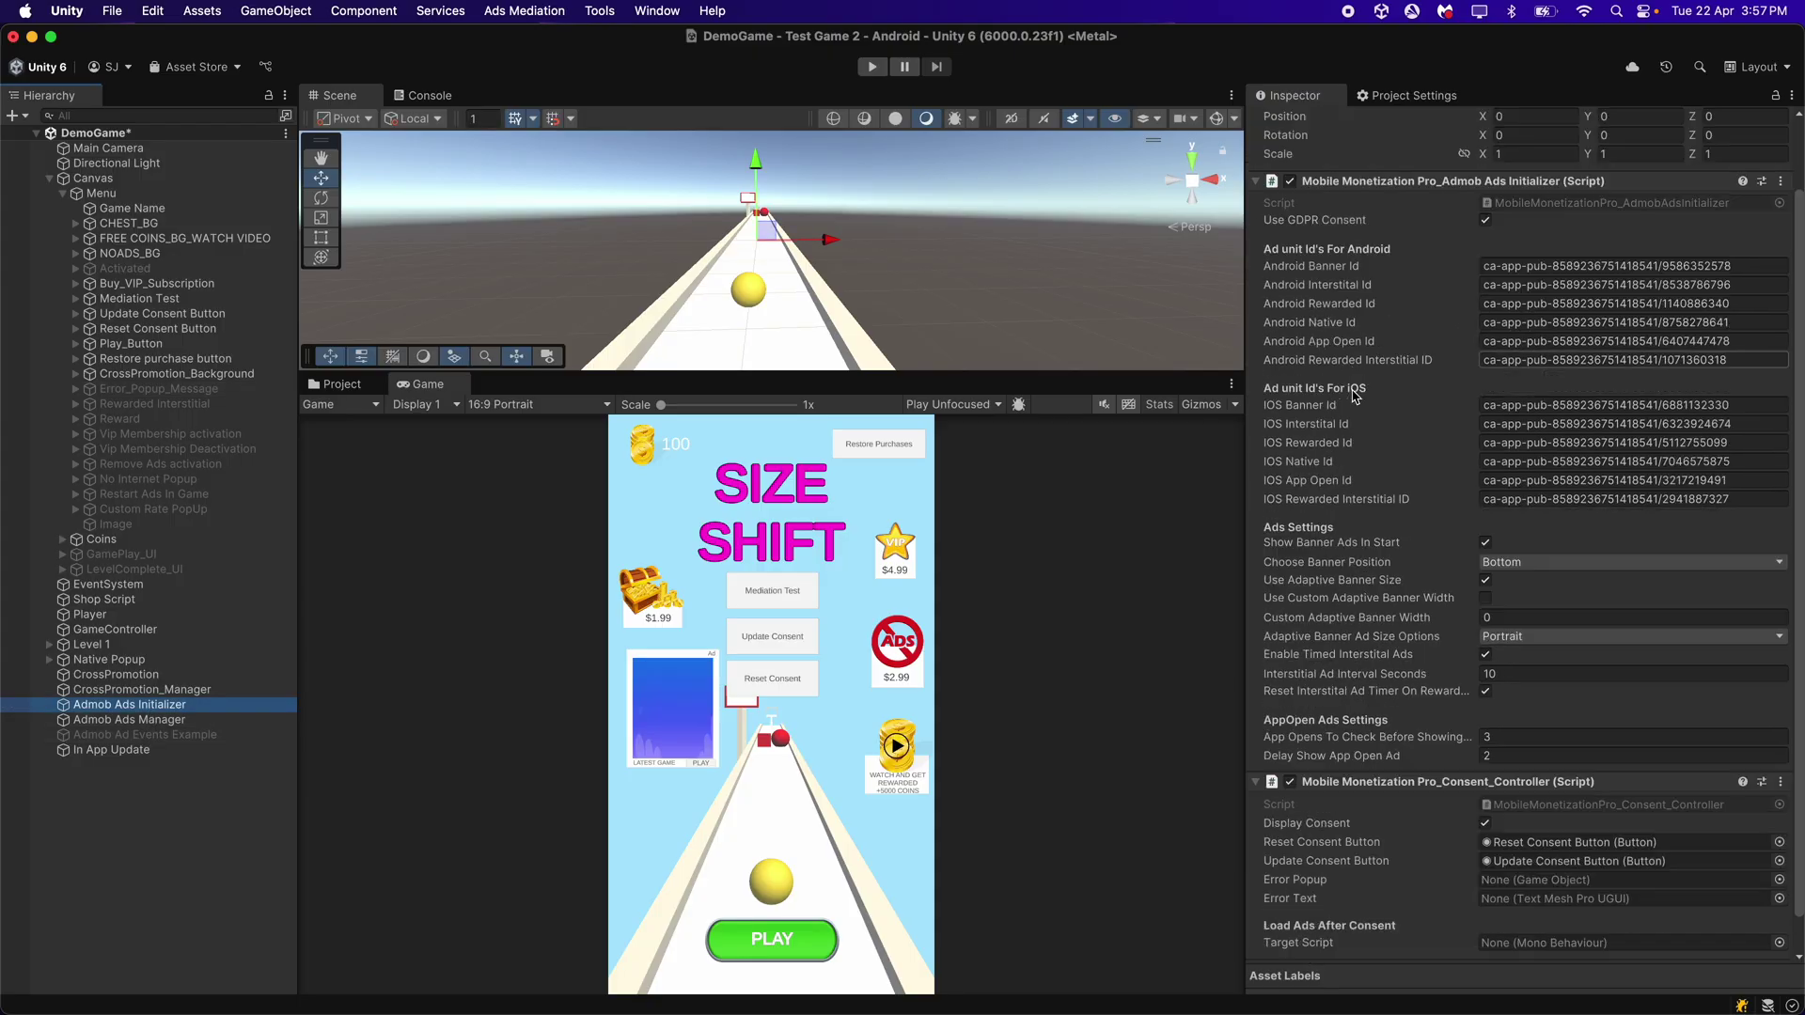
{"action": "left_click_drag", "start_coordinate": [165, 389], "coordinate": [1495, 845]}
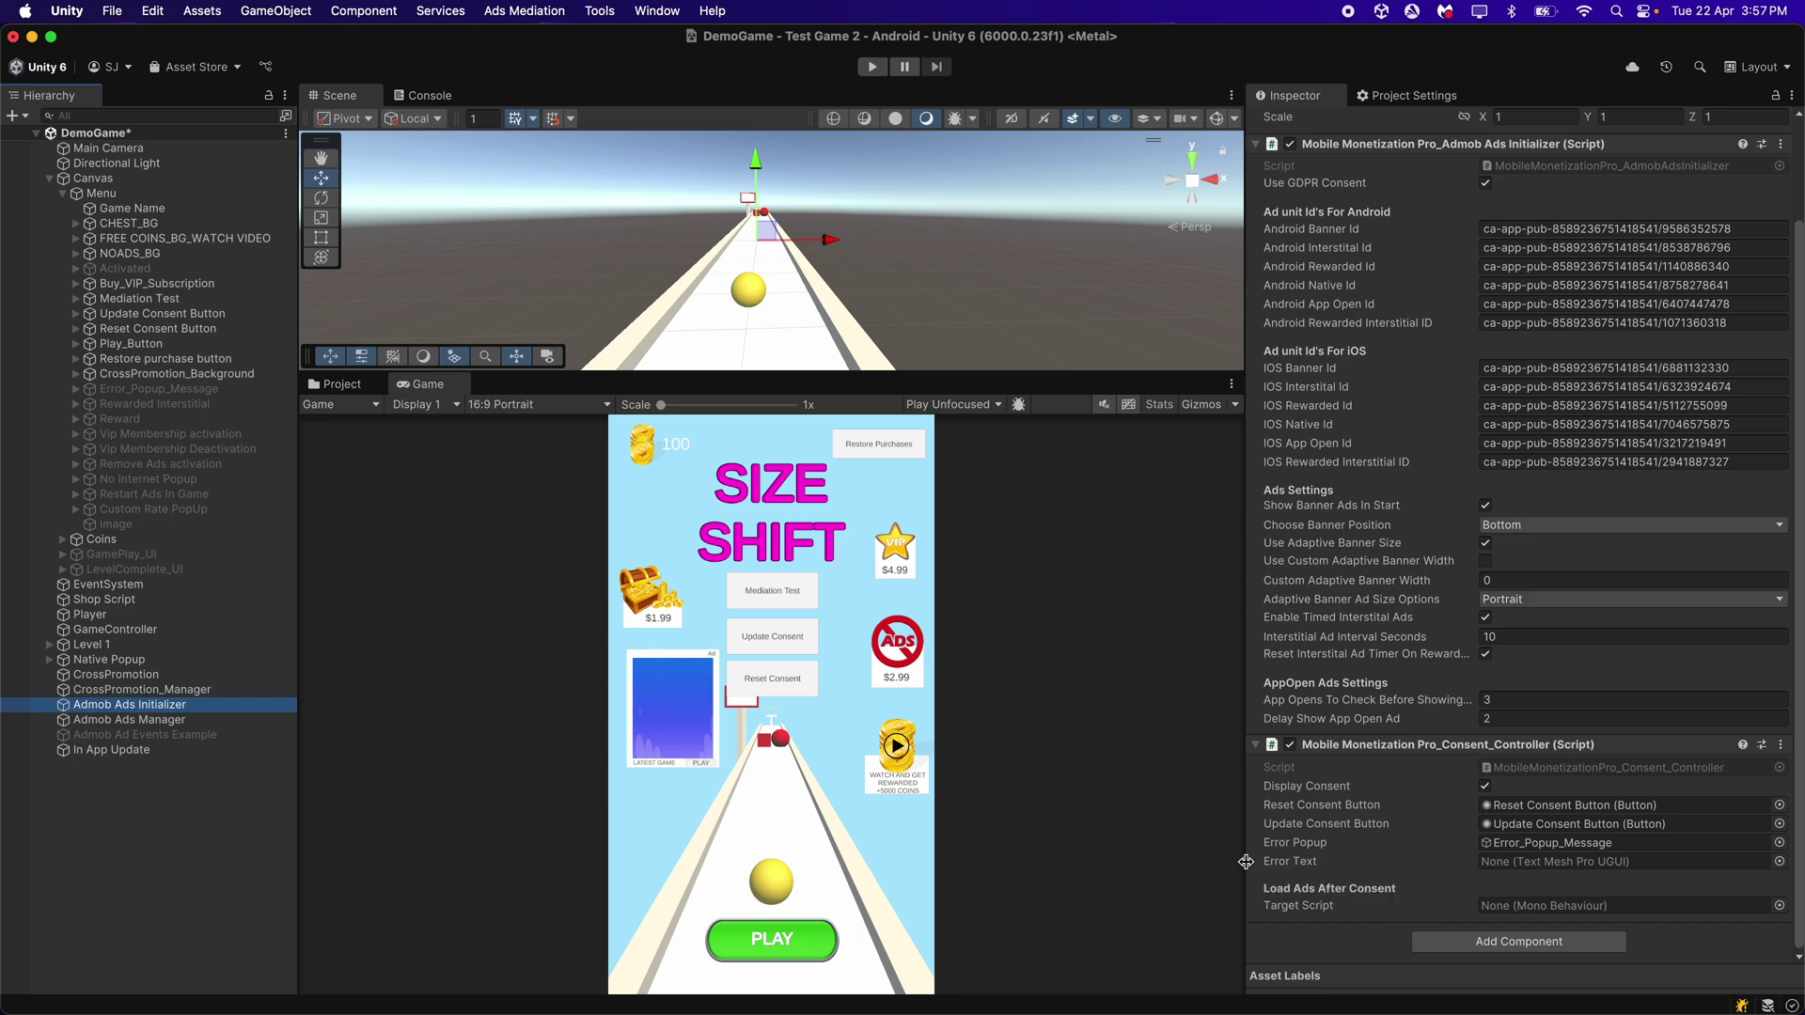
{"action": "left_click", "coordinate": [75, 389]}
{"action": "left_click_drag", "start_coordinate": [180, 414], "coordinate": [1523, 863]}
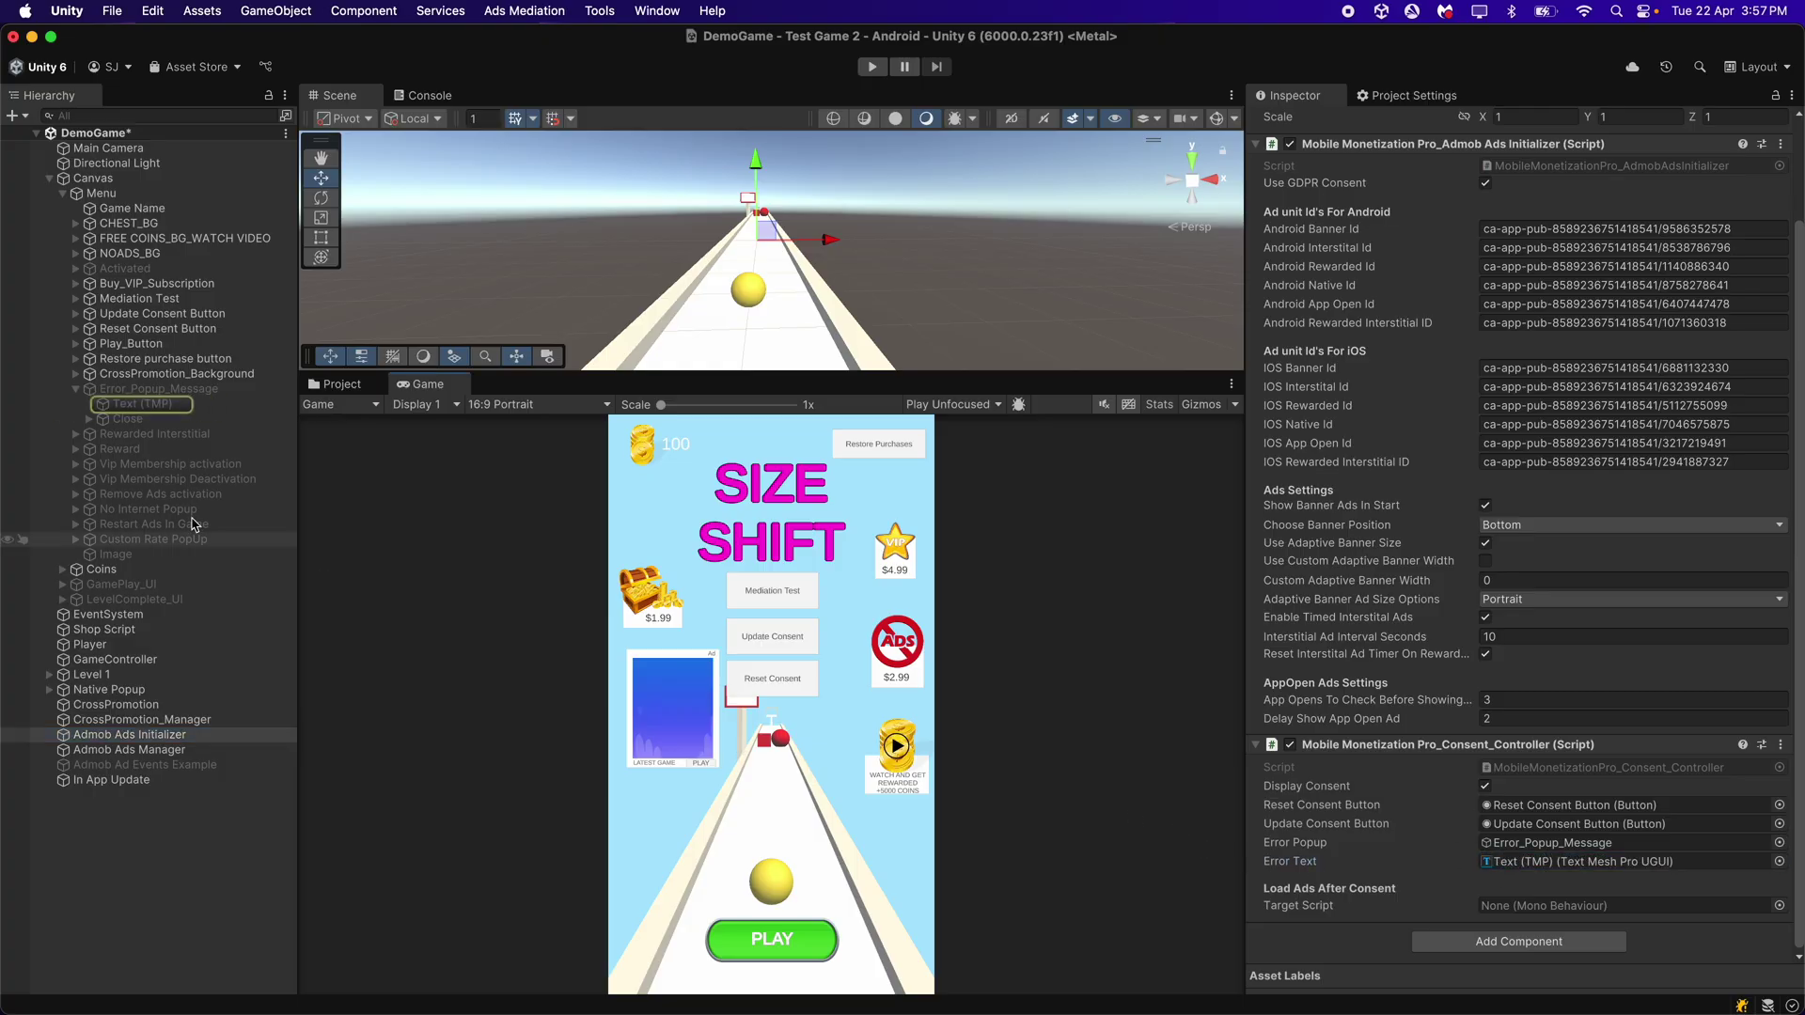
{"action": "left_click", "coordinate": [75, 389]}
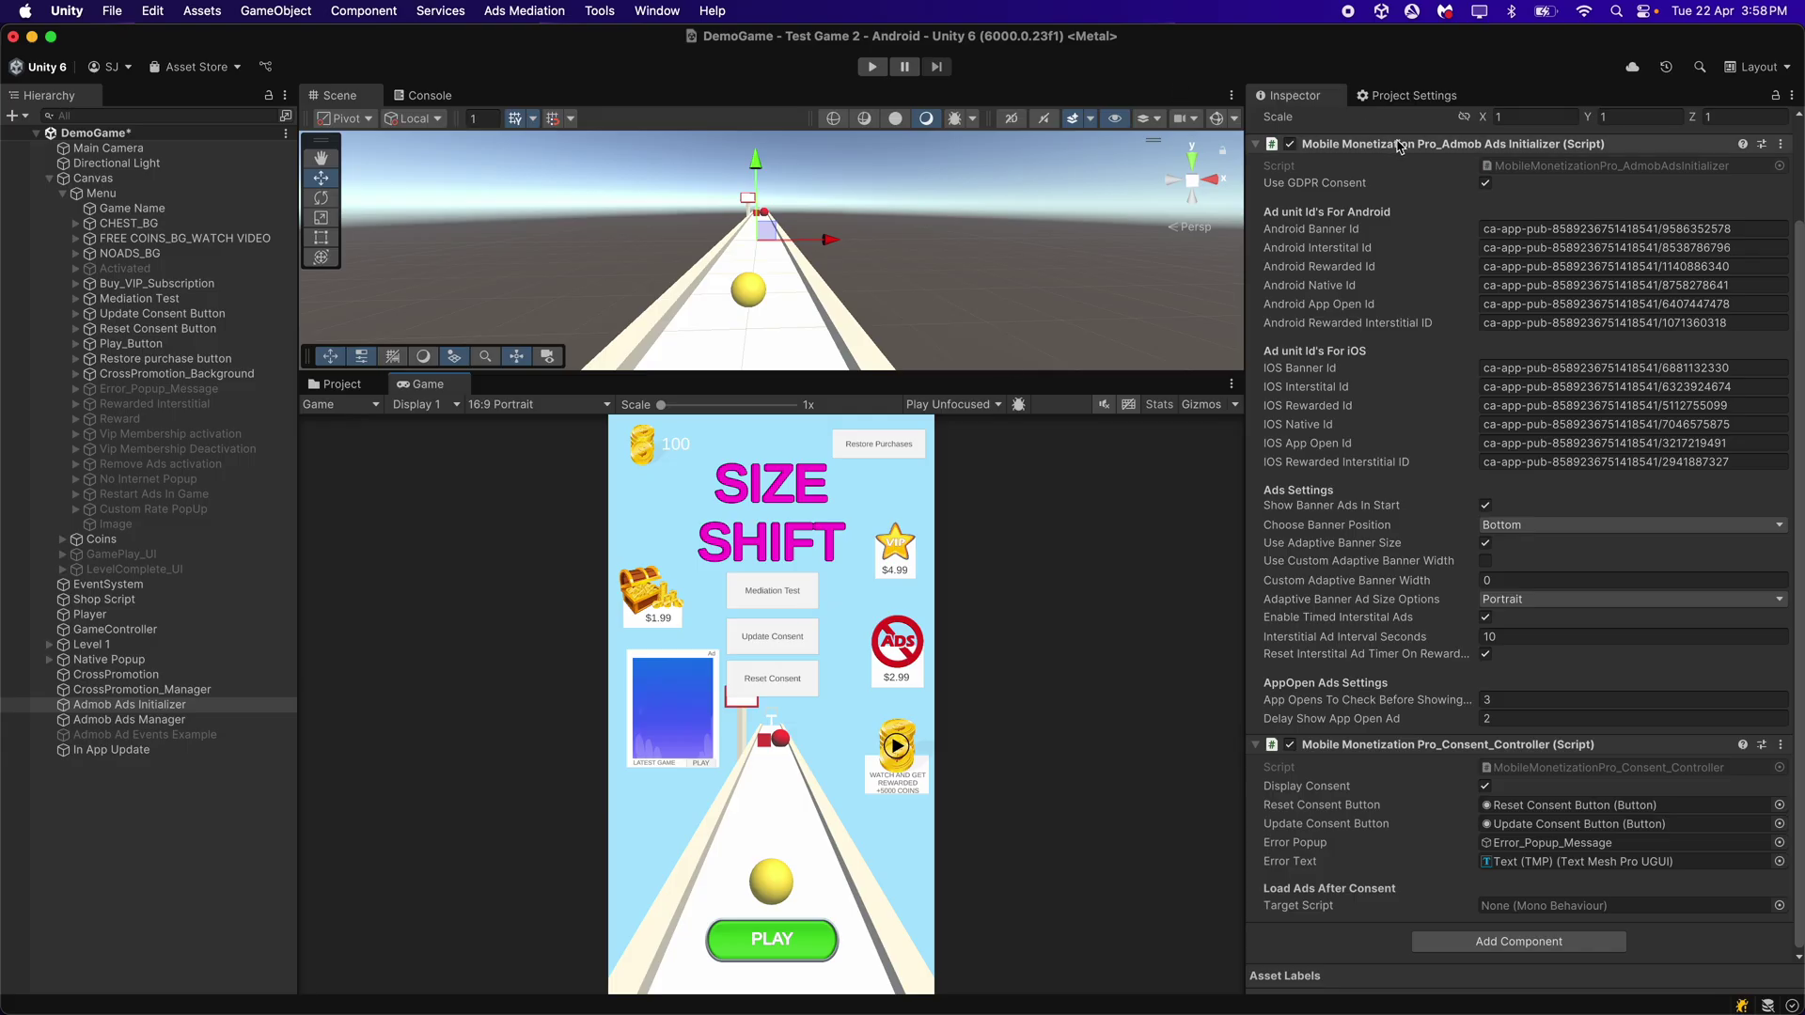
Set the consent controller's Target Script to the Admob Ads Initializer script and its Select Method to InitializeAndLoadAds.
{"action": "left_click_drag", "start_coordinate": [1510, 148], "coordinate": [1523, 916]}
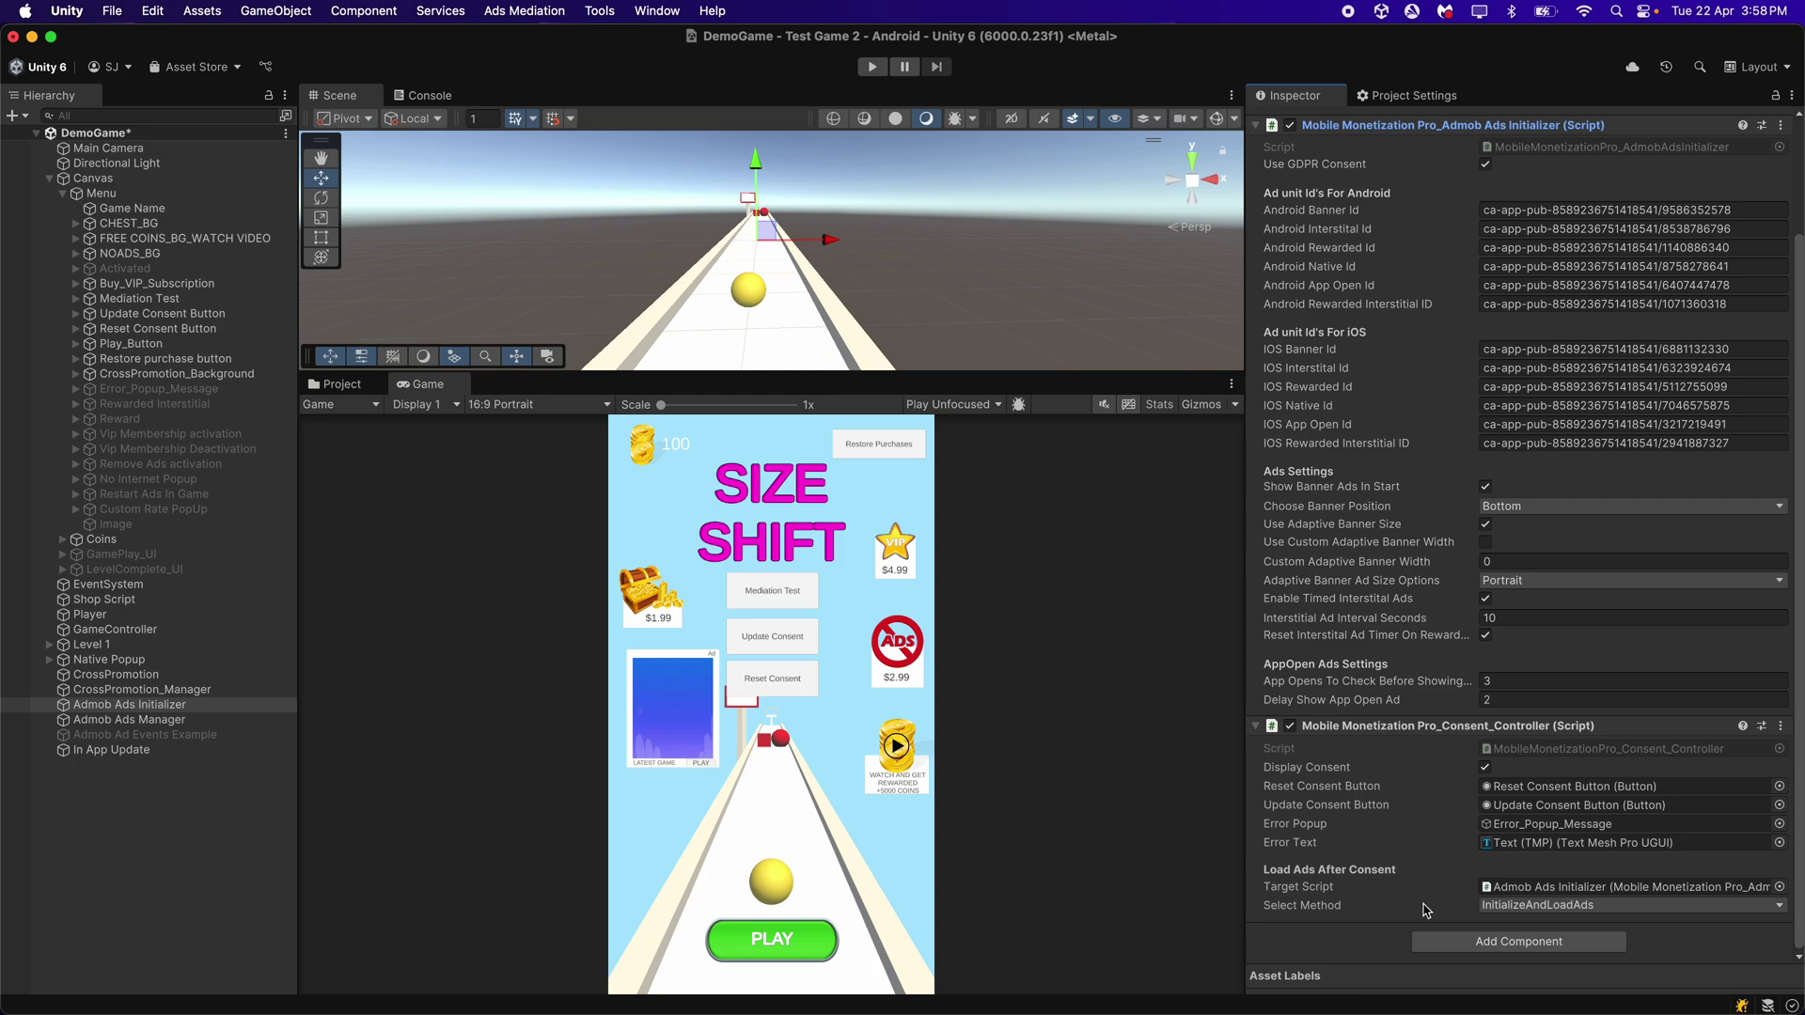
{"action": "left_click", "coordinate": [1492, 906]}
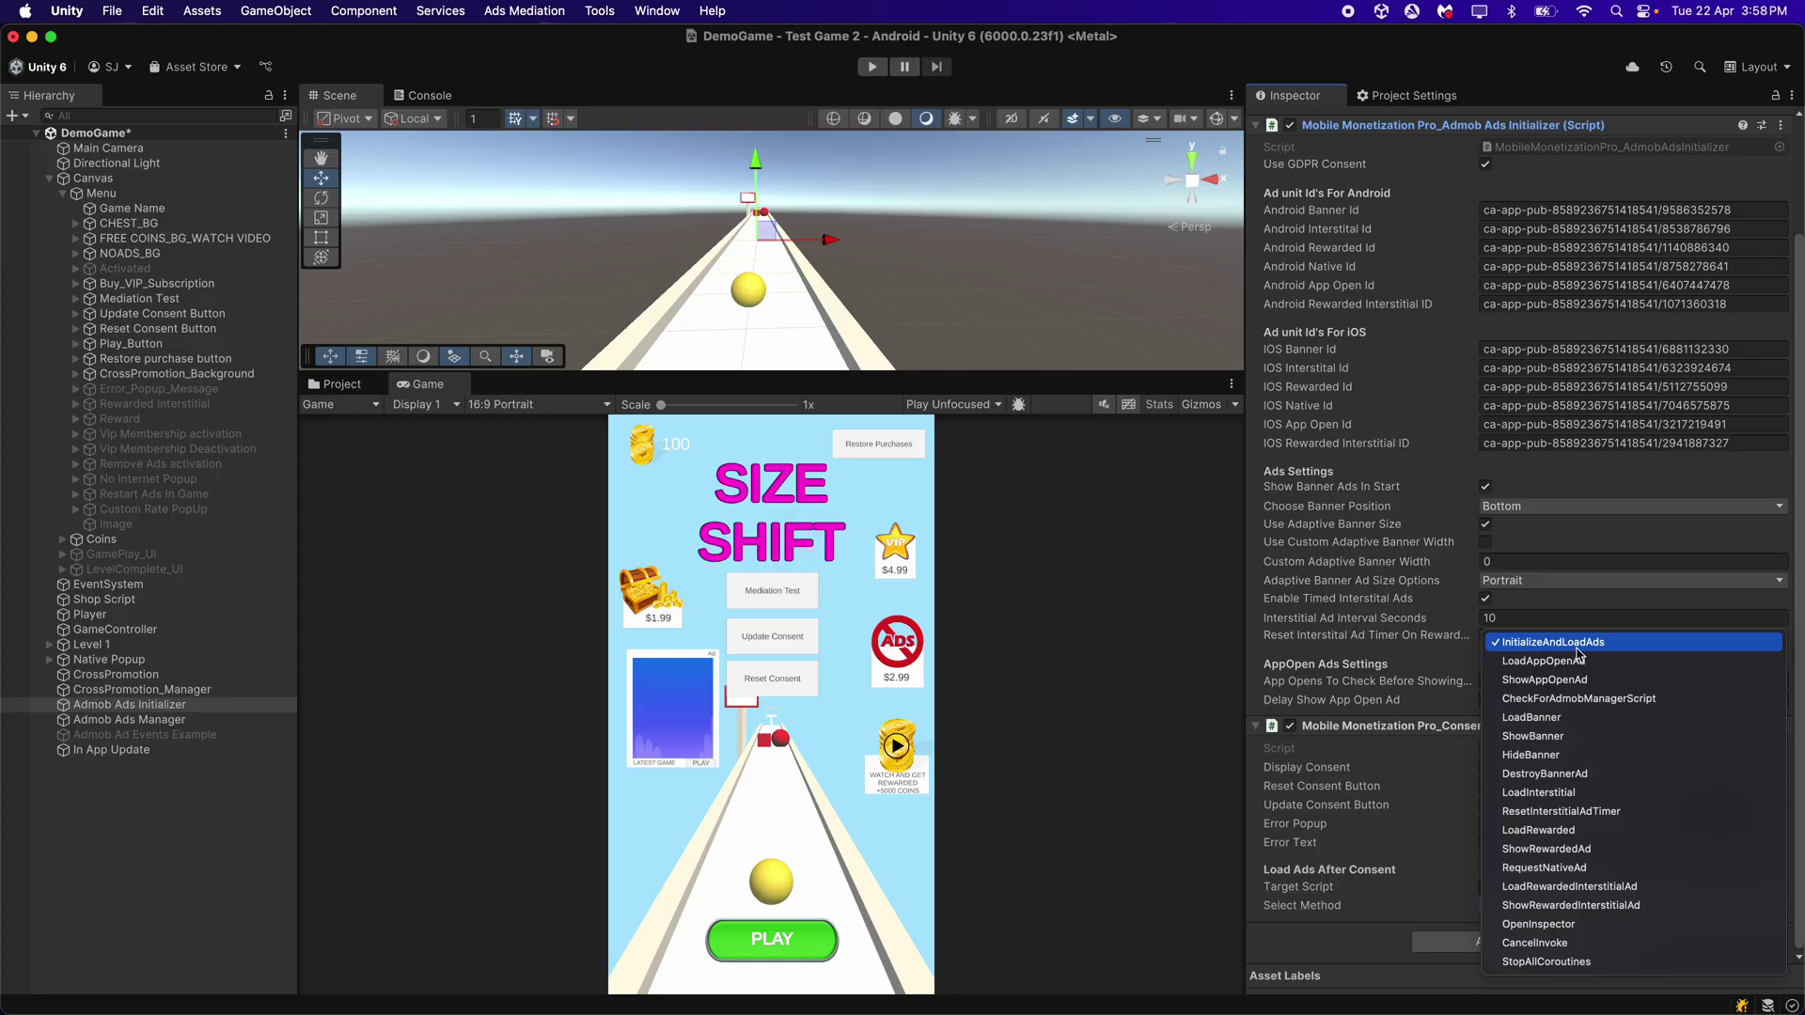
{"action": "left_click", "coordinate": [1620, 645]}
{"action": "left_click", "coordinate": [1387, 945]}
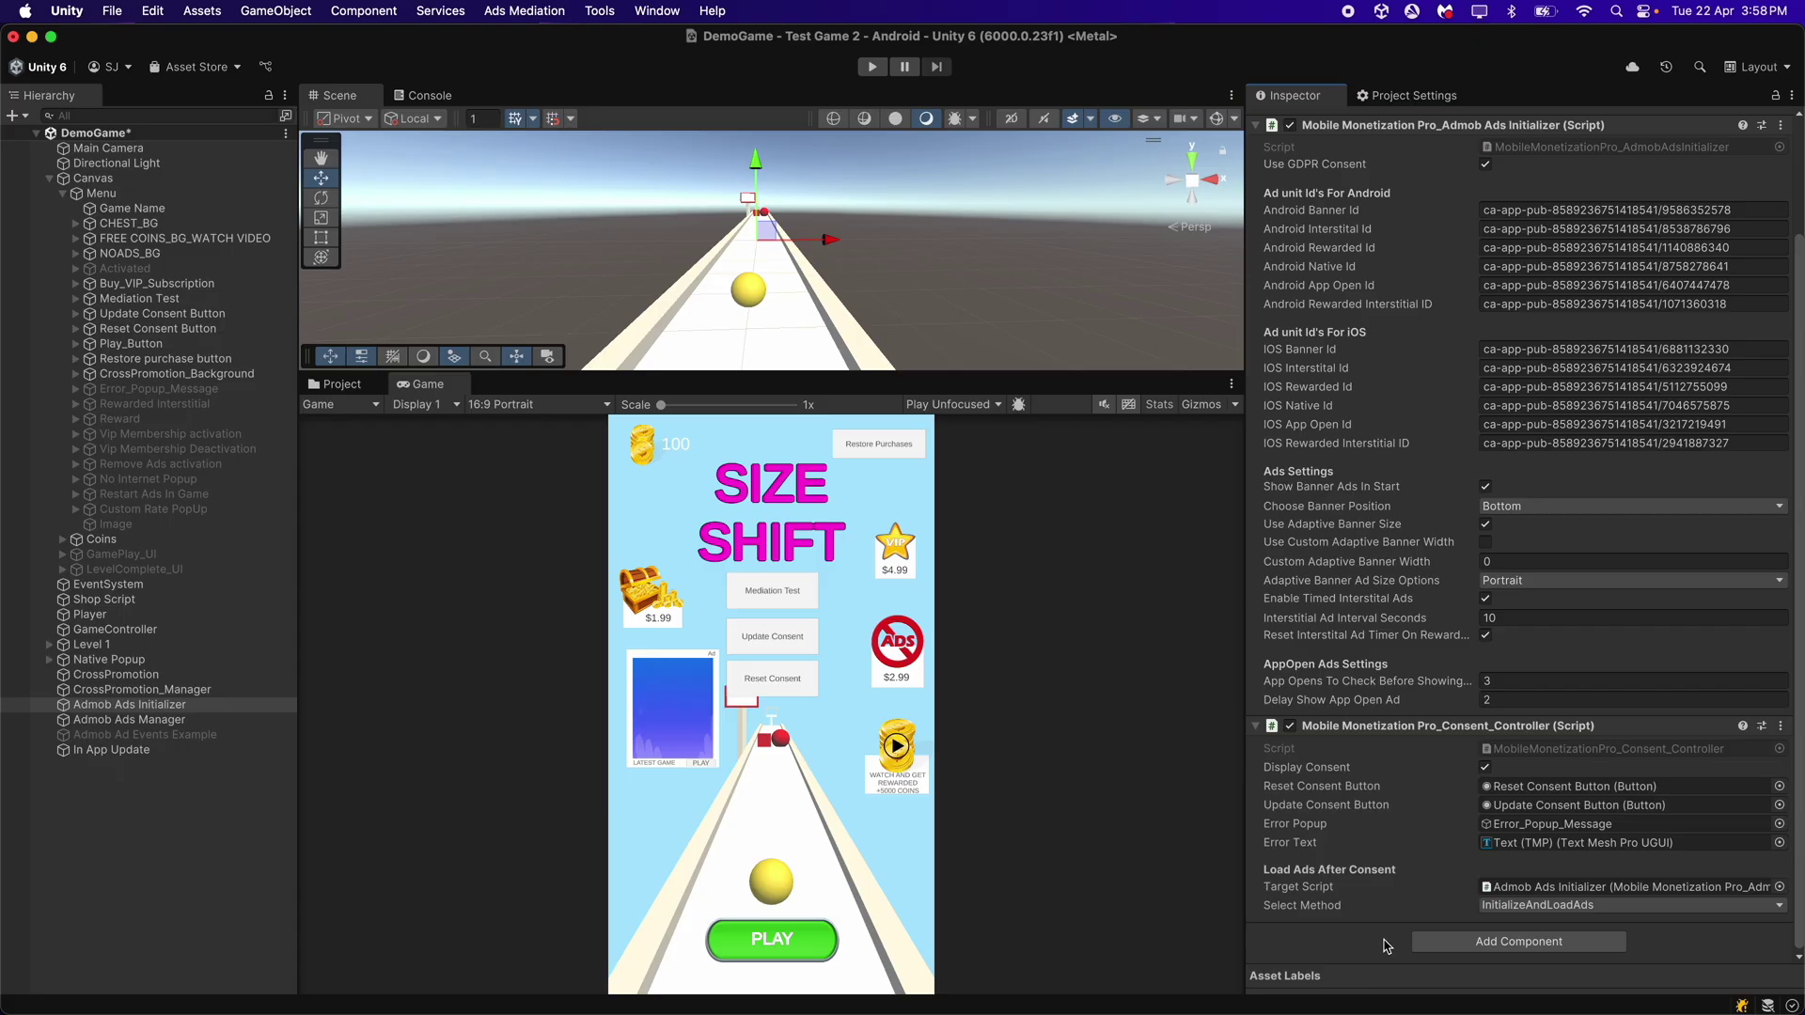
{"action": "left_click", "coordinate": [1518, 911]}
{"action": "left_click", "coordinate": [1520, 648]}
Collapse the Canvas hierarchy and save the DemoGame scene.
{"action": "left_click", "coordinate": [49, 178]}
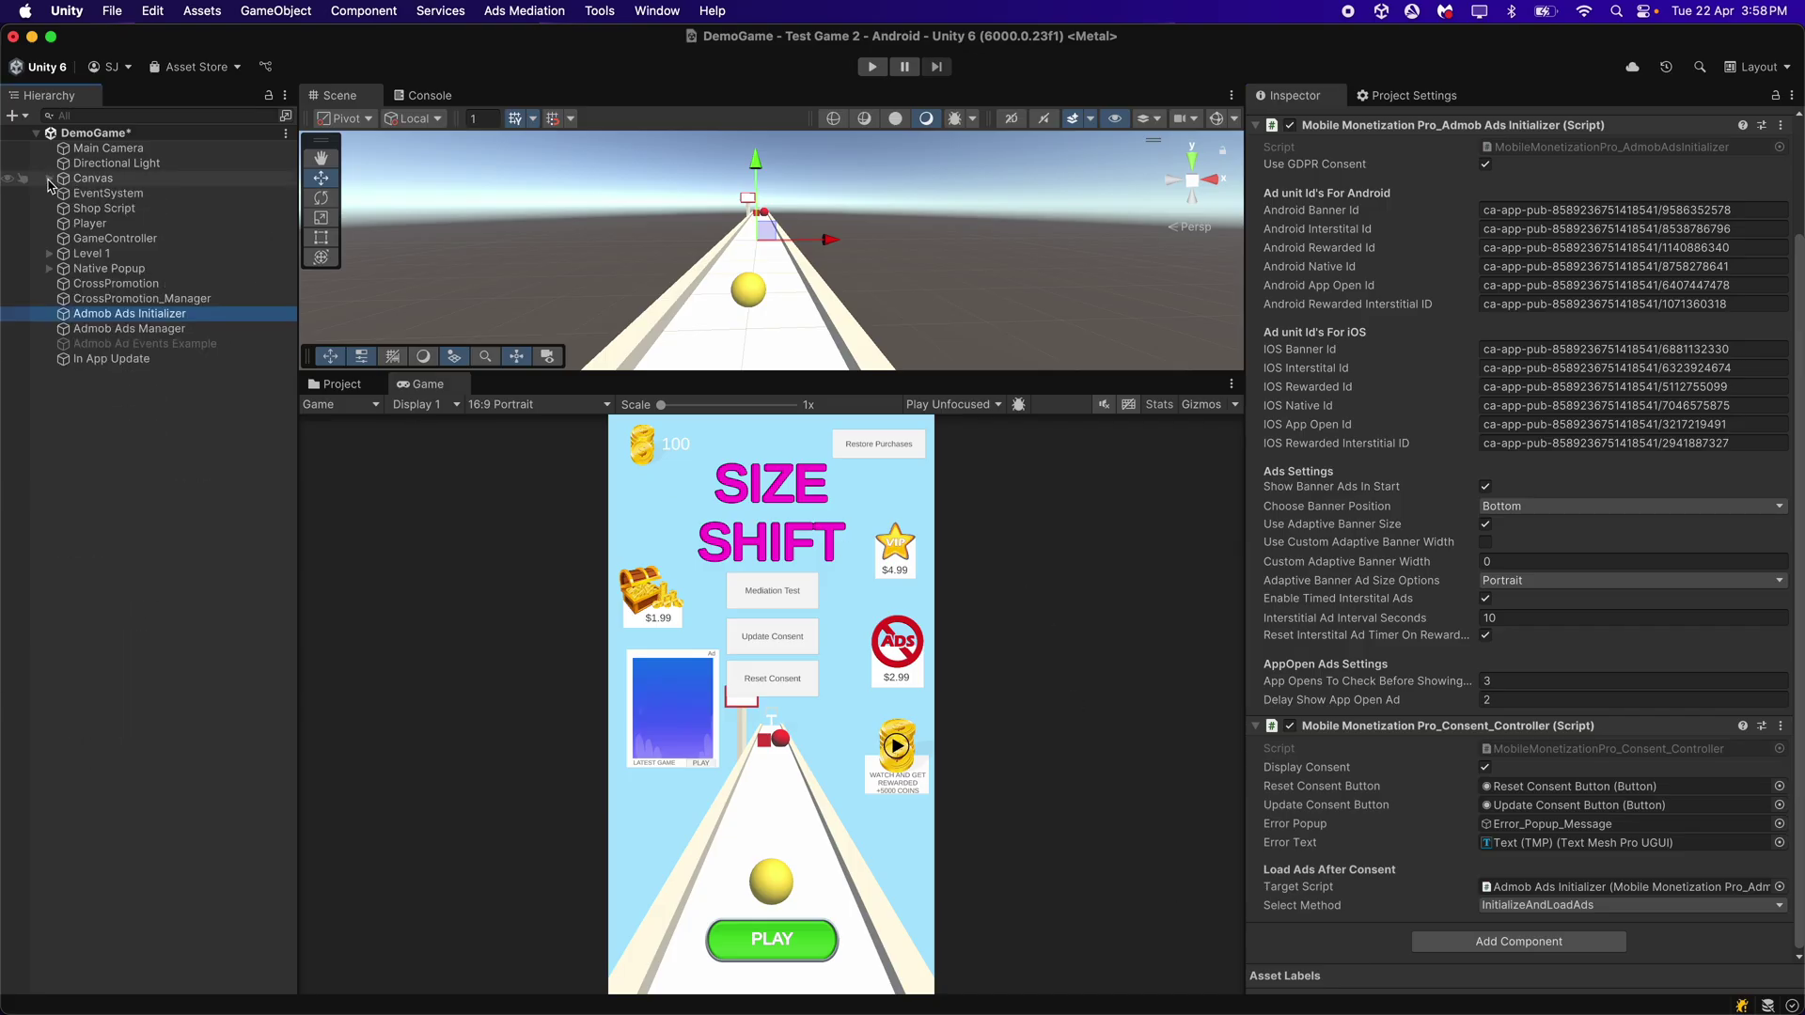
{"action": "left_click", "coordinate": [179, 506]}
{"action": "key", "text": "super+s"}
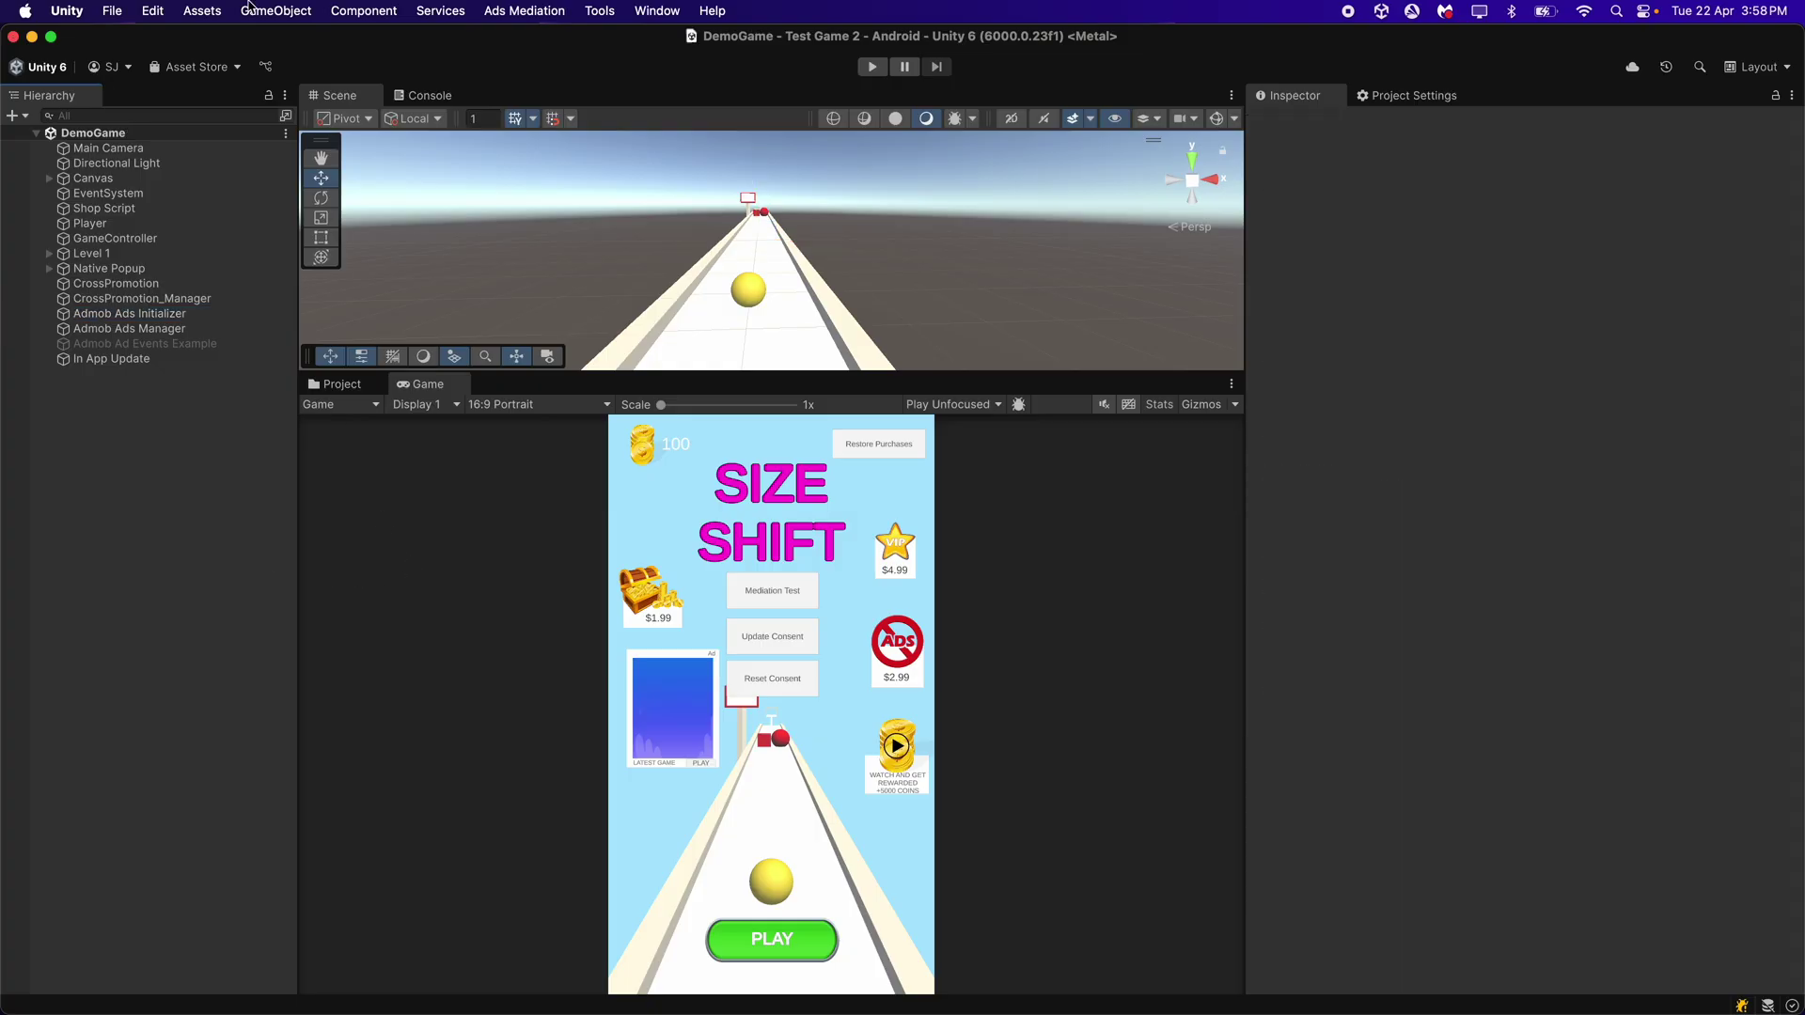
Open the Google Mobile Ads settings in the Inspector.
{"action": "left_click", "coordinate": [204, 11]}
{"action": "mouse_move", "coordinate": [376, 547]}
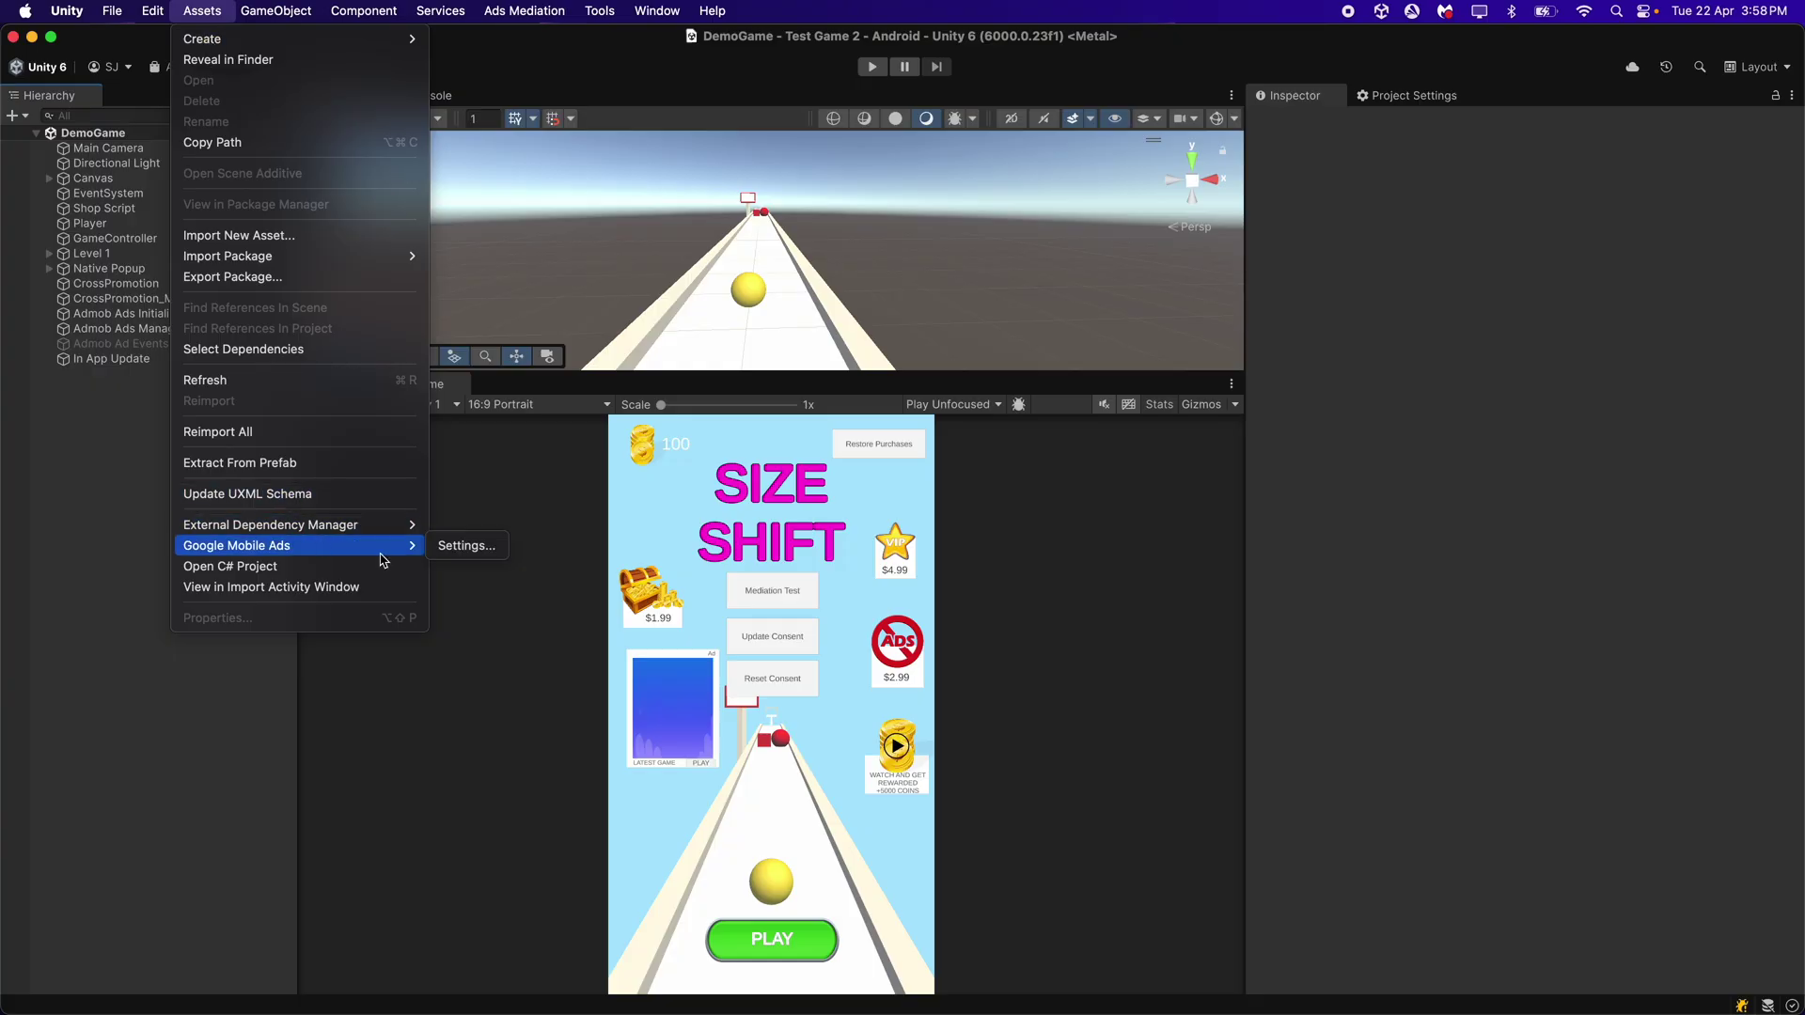
{"action": "left_click", "coordinate": [466, 546]}
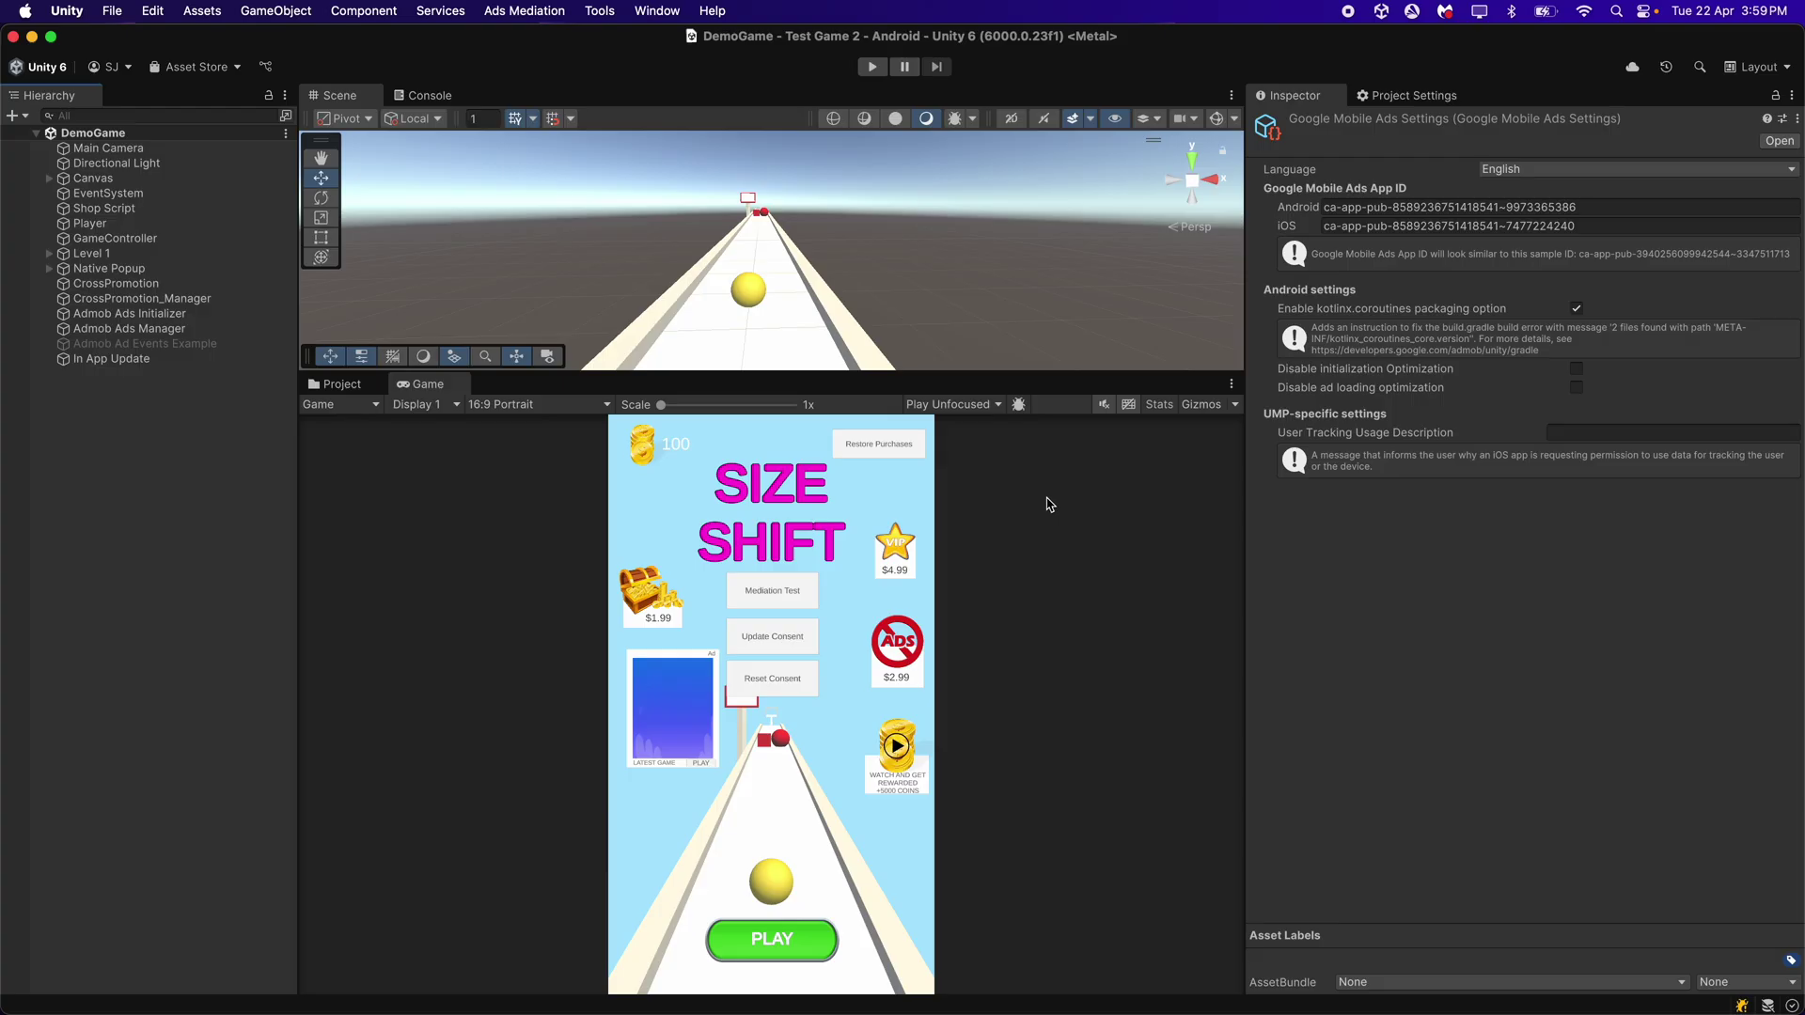
Copy the Android App ID of Test Game 2 Admob from AdMob in Chrome into Unity's Google Mobile Ads Android App ID.
{"action": "left_click", "coordinate": [1317, 967]}
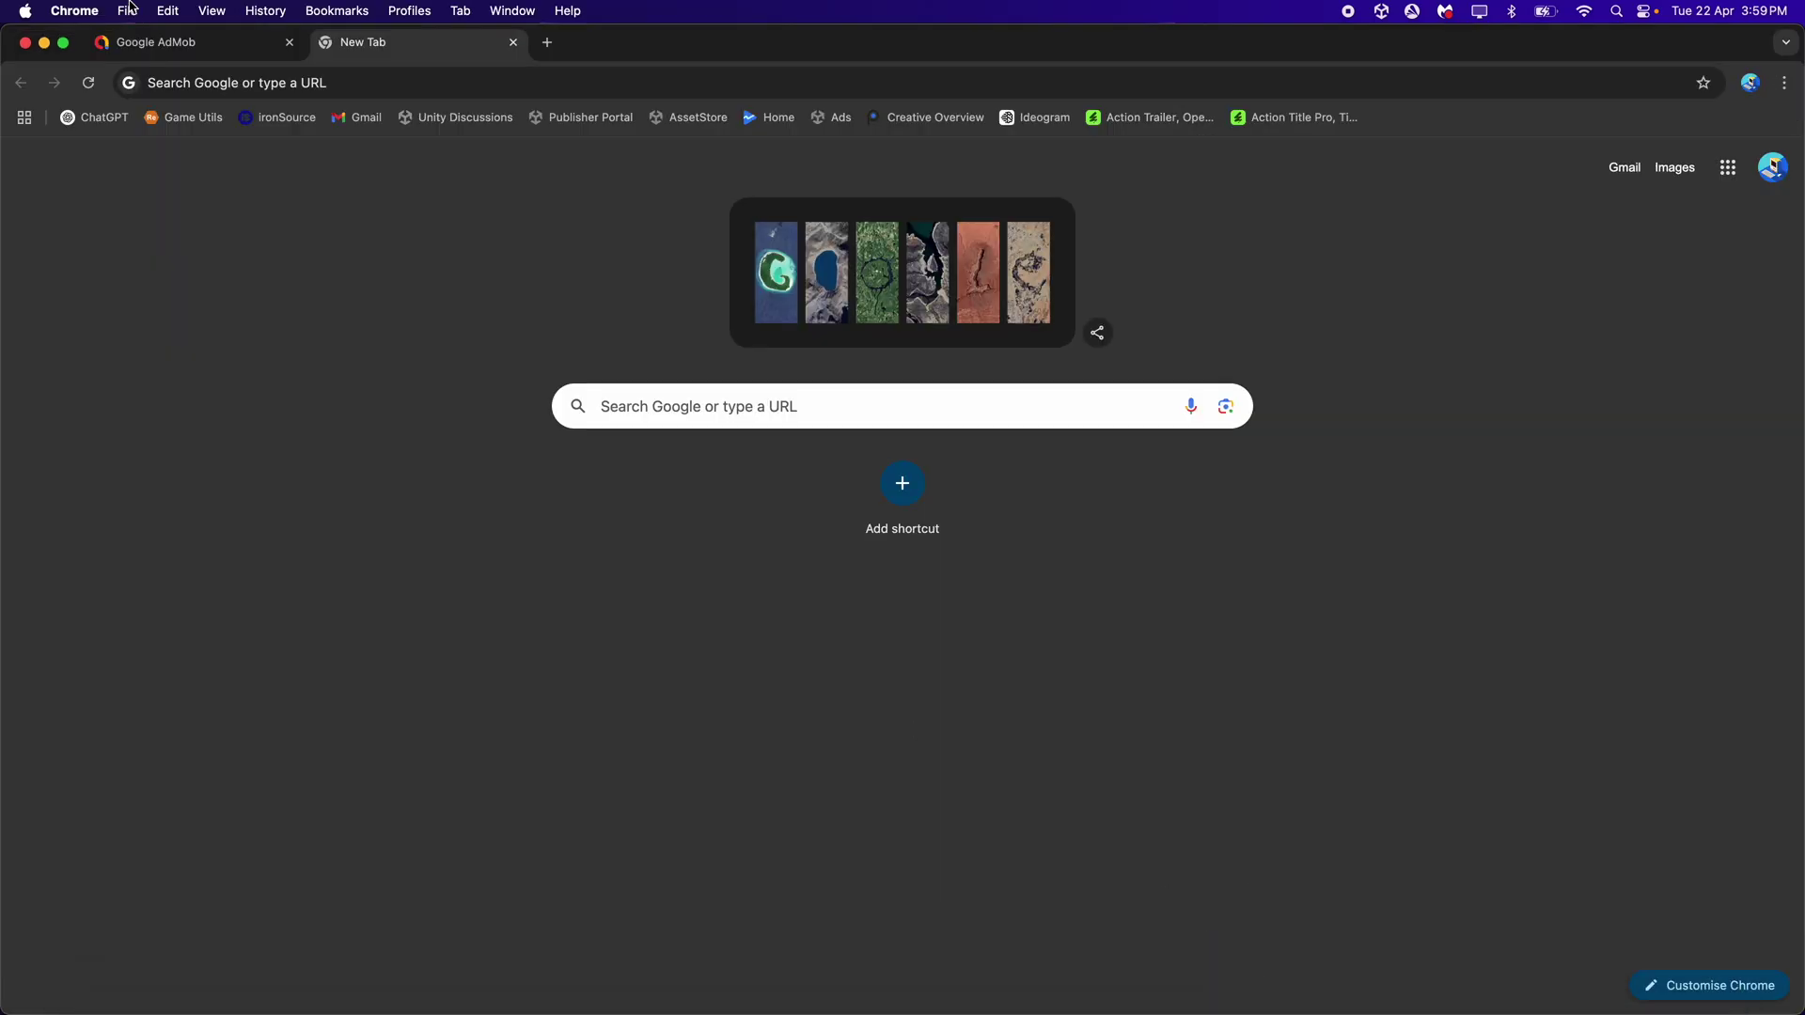
{"action": "left_click", "coordinate": [179, 49]}
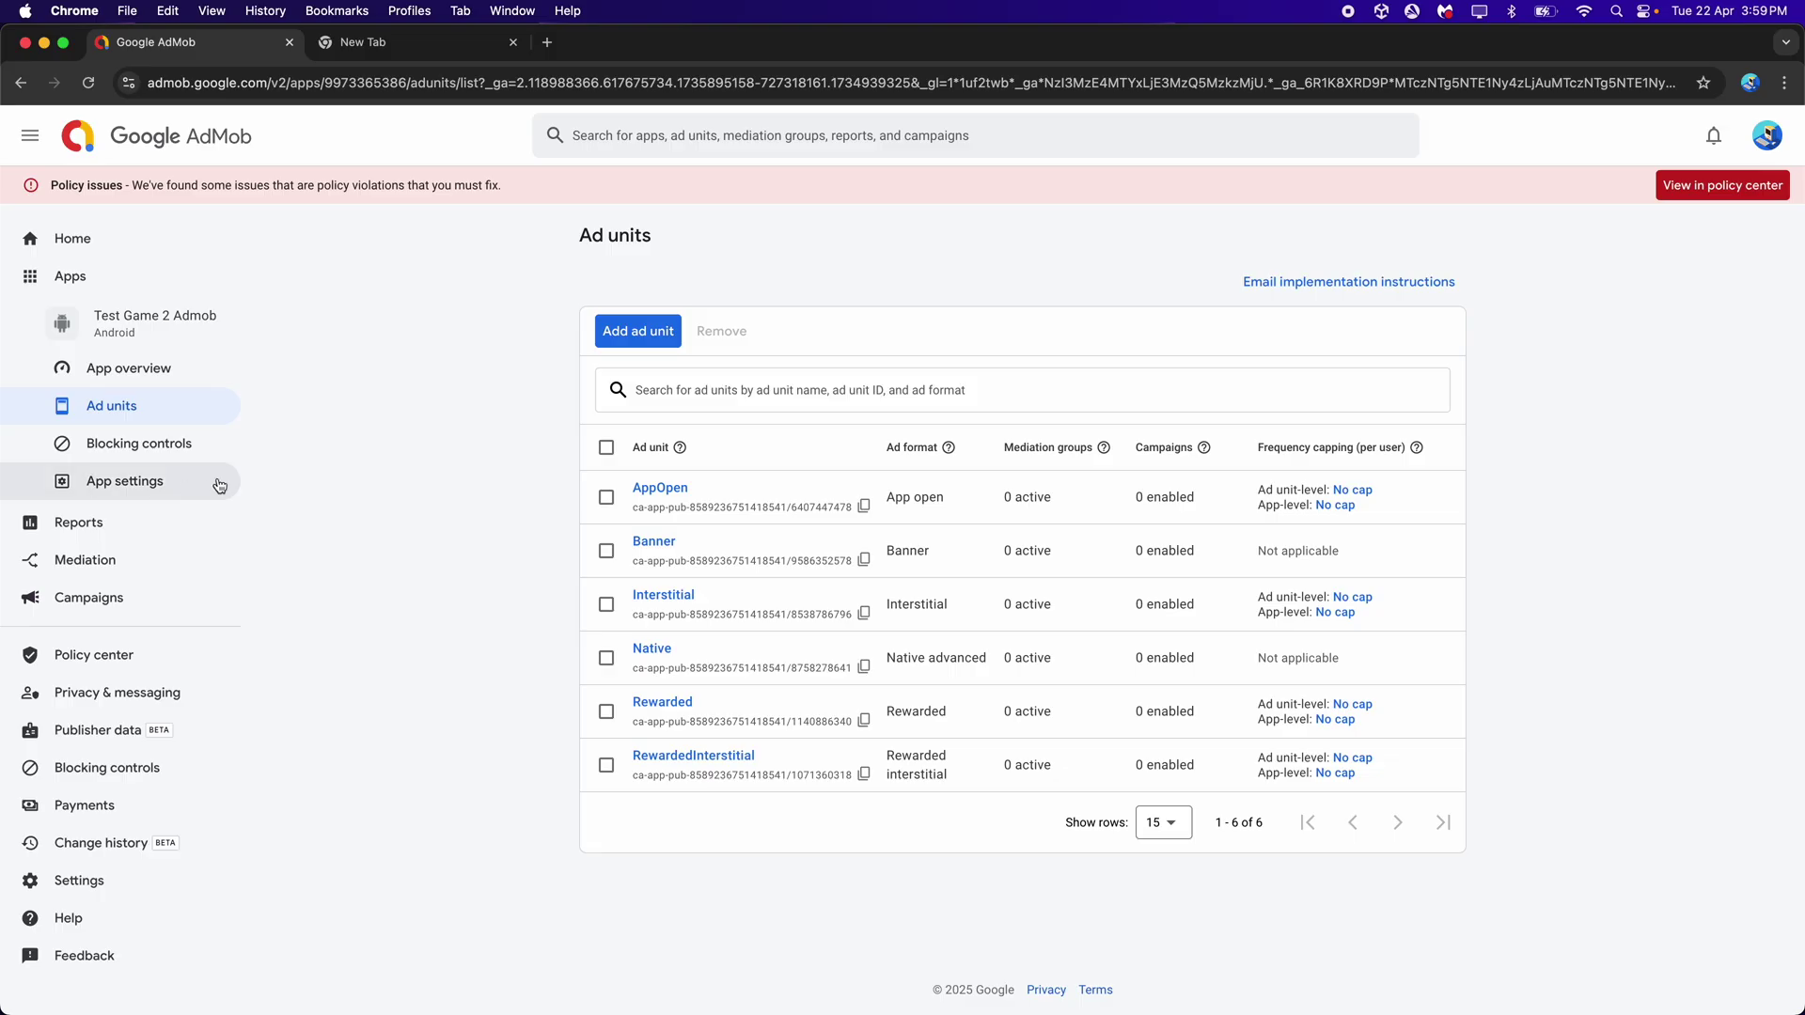
{"action": "left_click", "coordinate": [188, 484]}
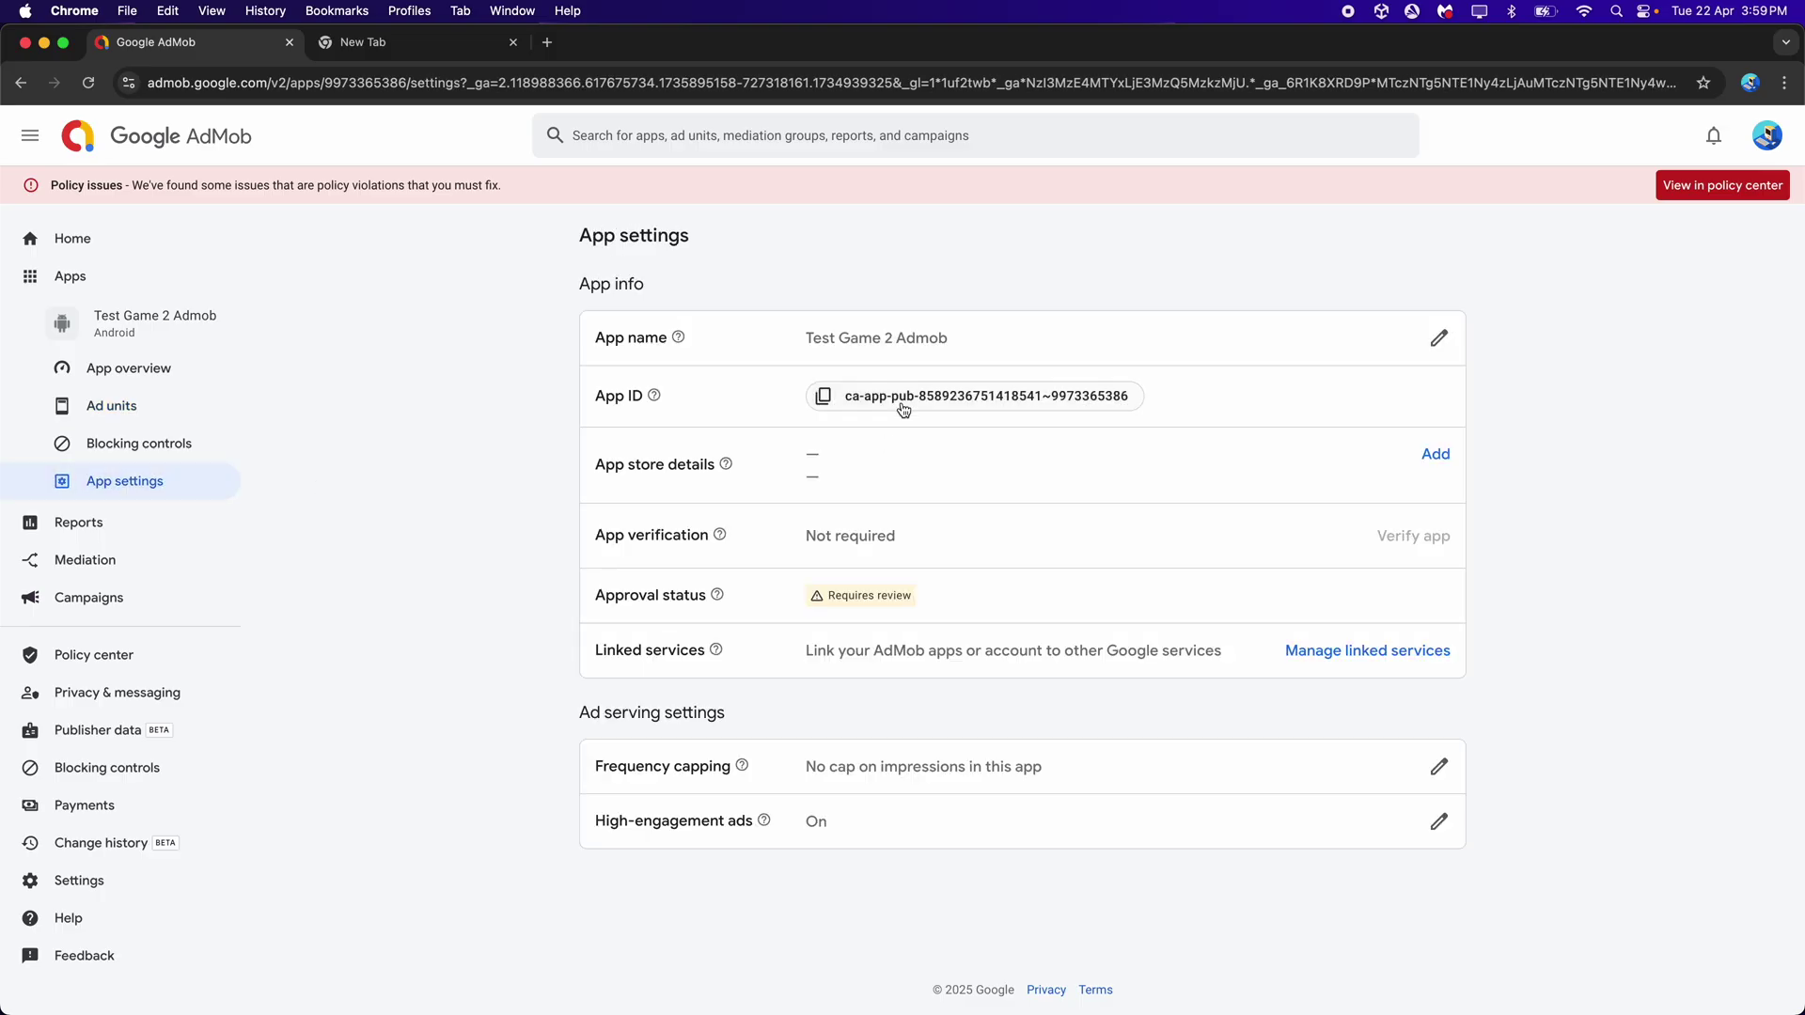
{"action": "left_click", "coordinate": [917, 398]}
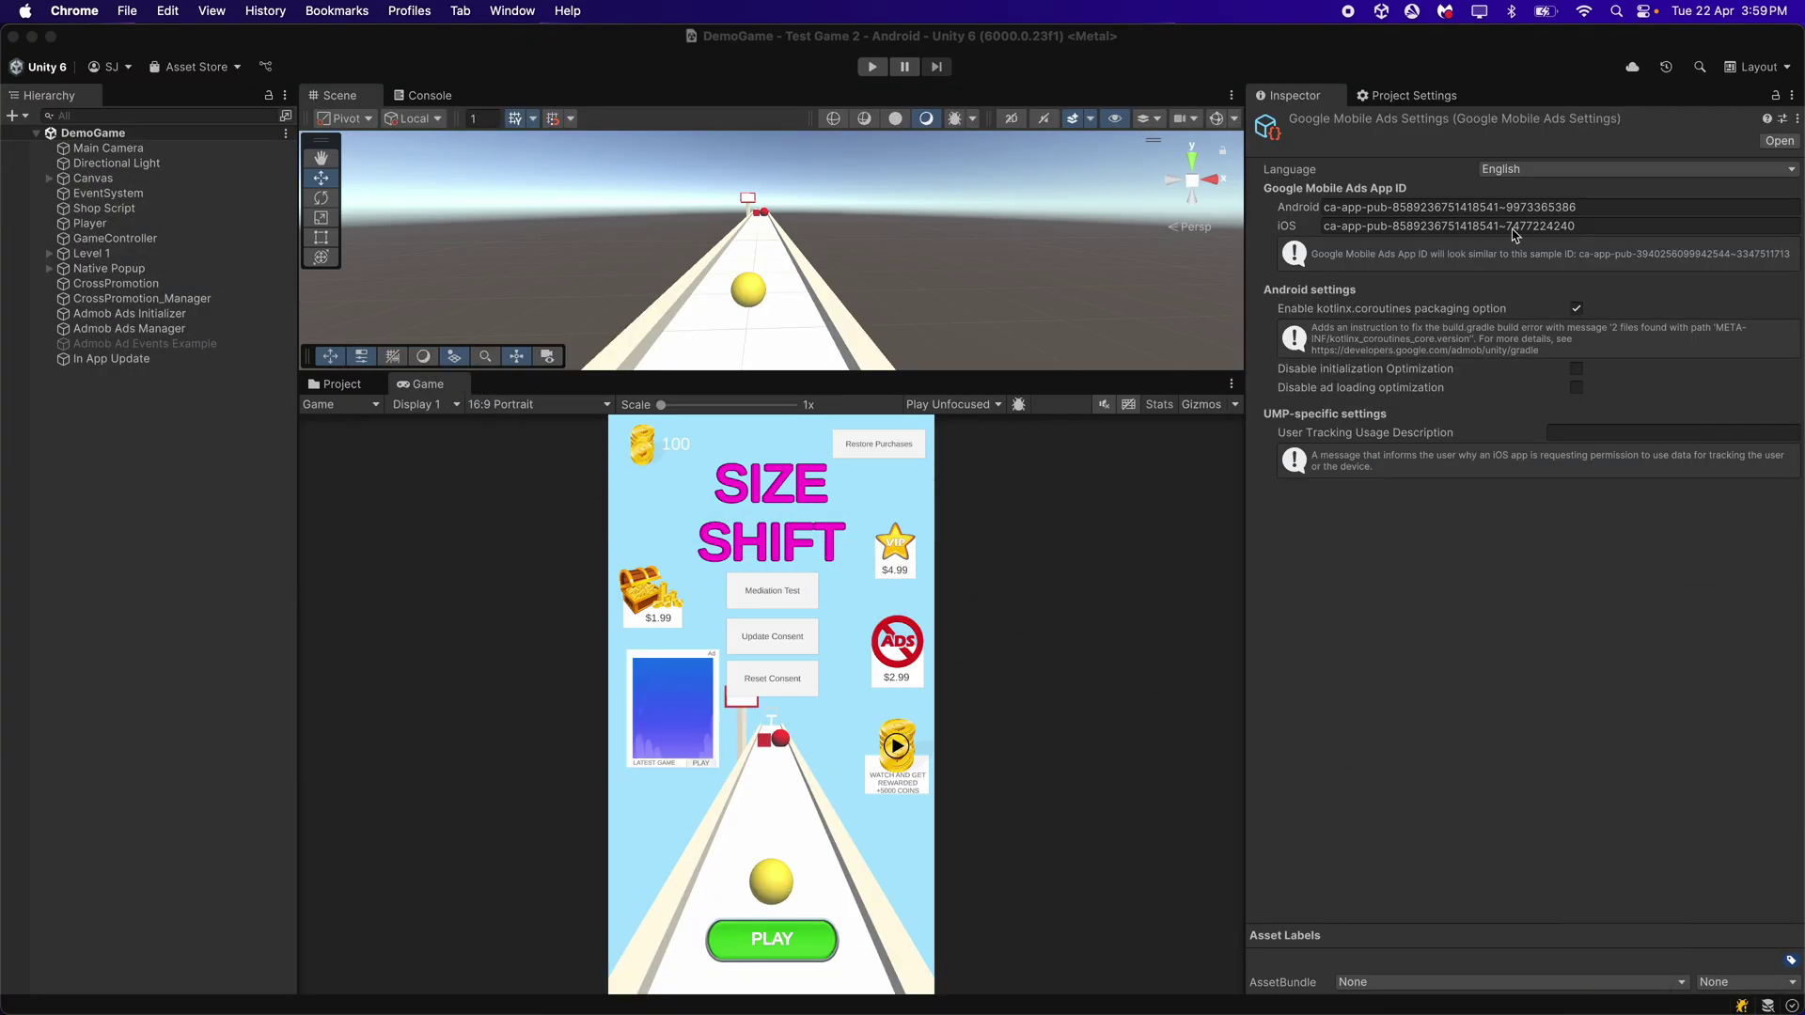
{"action": "left_click", "coordinate": [1568, 208]}
{"action": "key", "text": "BackSpace"}
{"action": "key", "text": "super+v"}
{"action": "left_click", "coordinate": [1171, 486]}
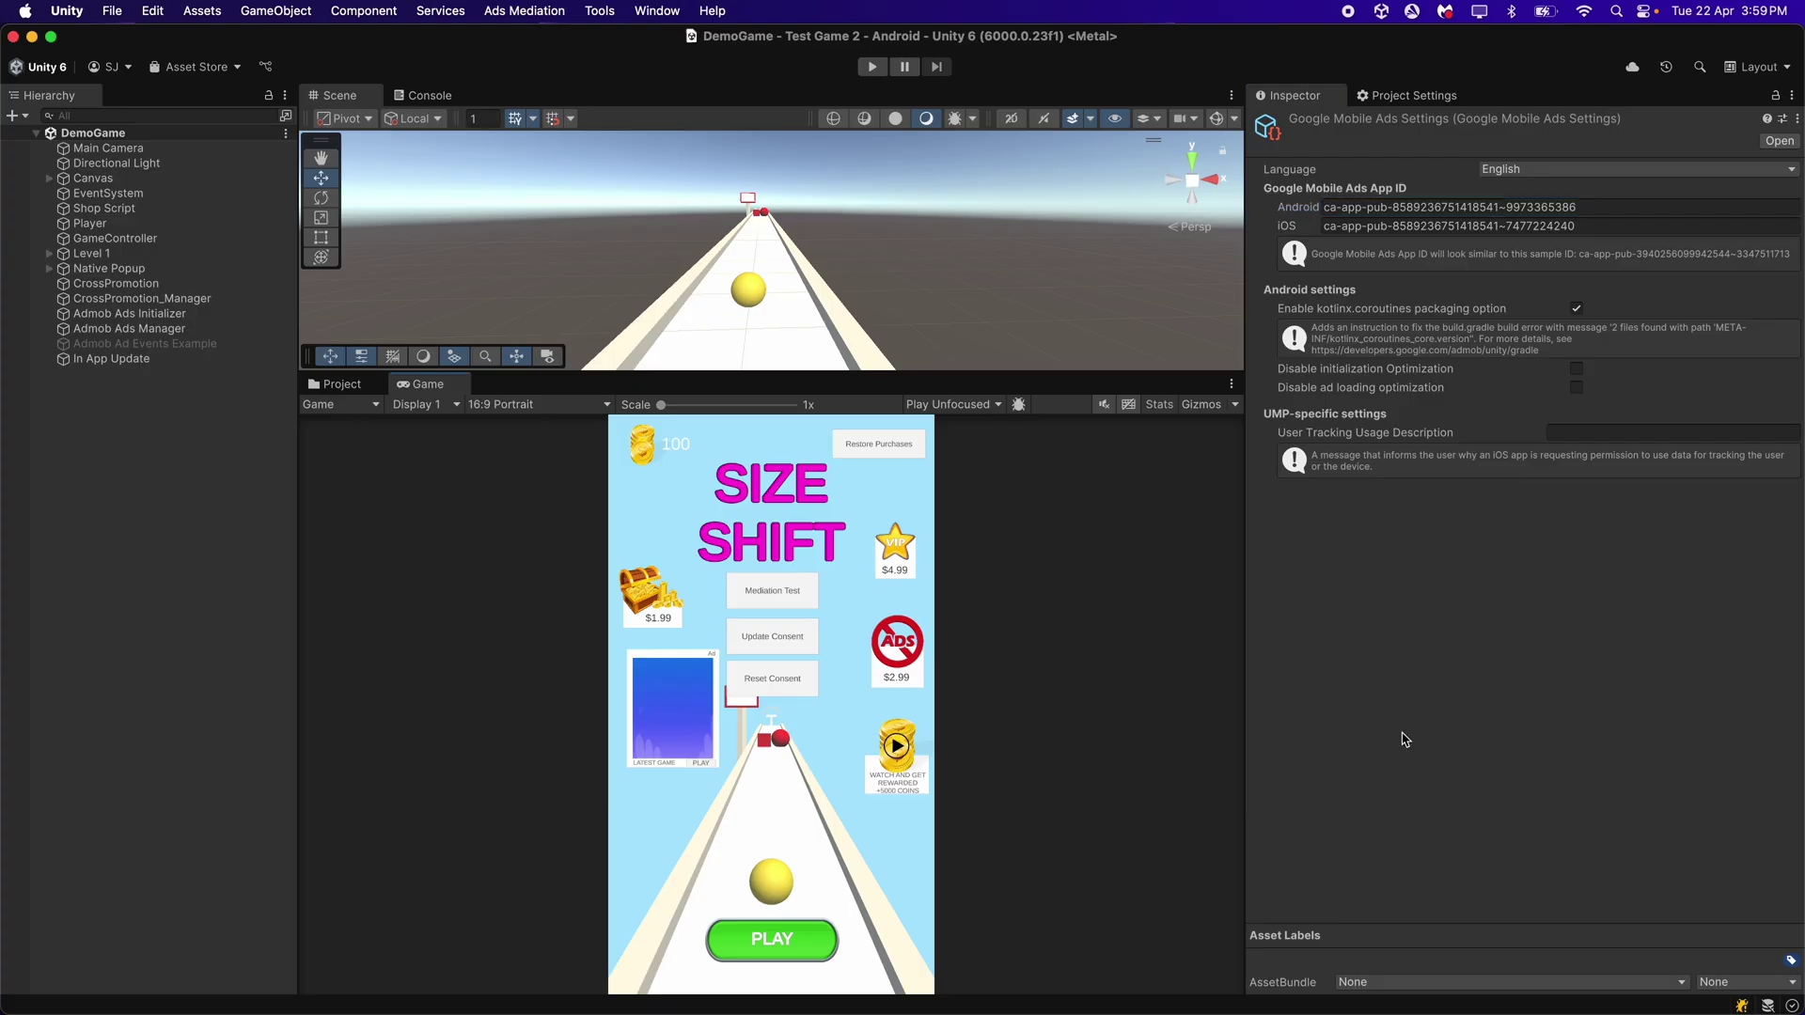
Copy the App ID of Test Game 2 Admob iOS from AdMob in Chrome into Unity's Google Mobile Ads iOS App ID.
{"action": "left_click", "coordinate": [1292, 998]}
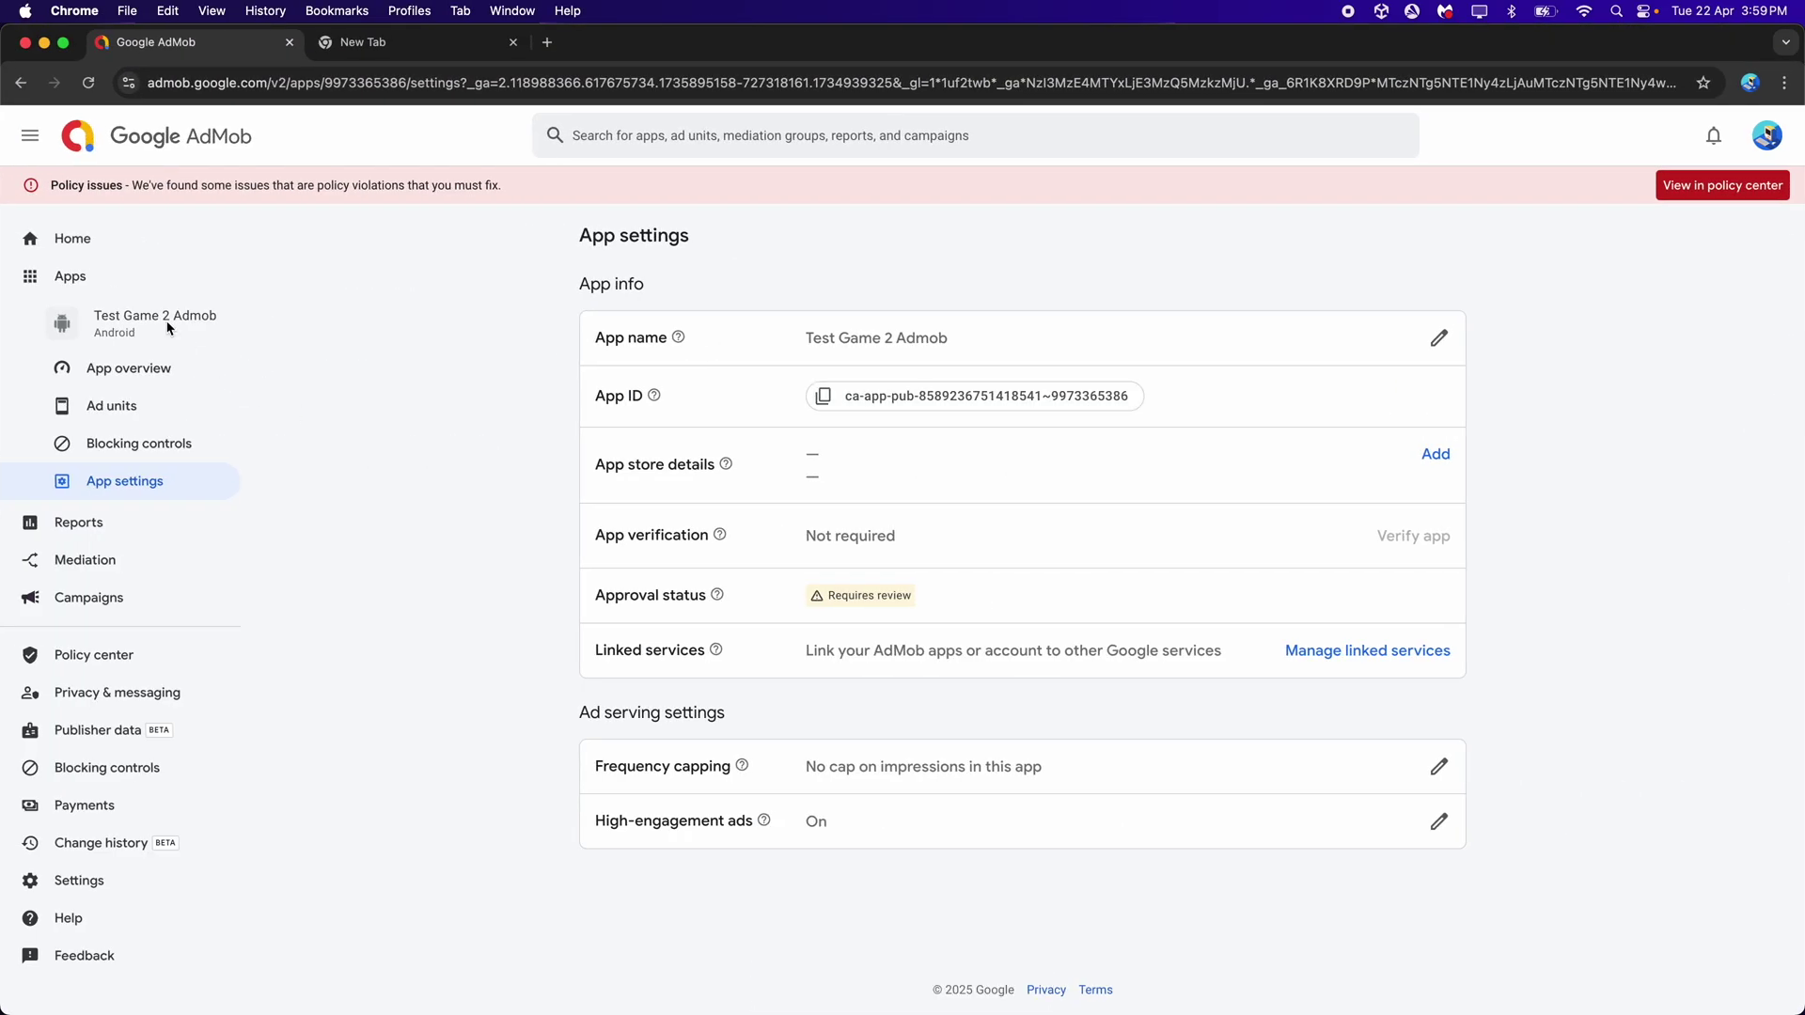
{"action": "mouse_move", "coordinate": [177, 286]}
{"action": "left_click", "coordinate": [381, 719]}
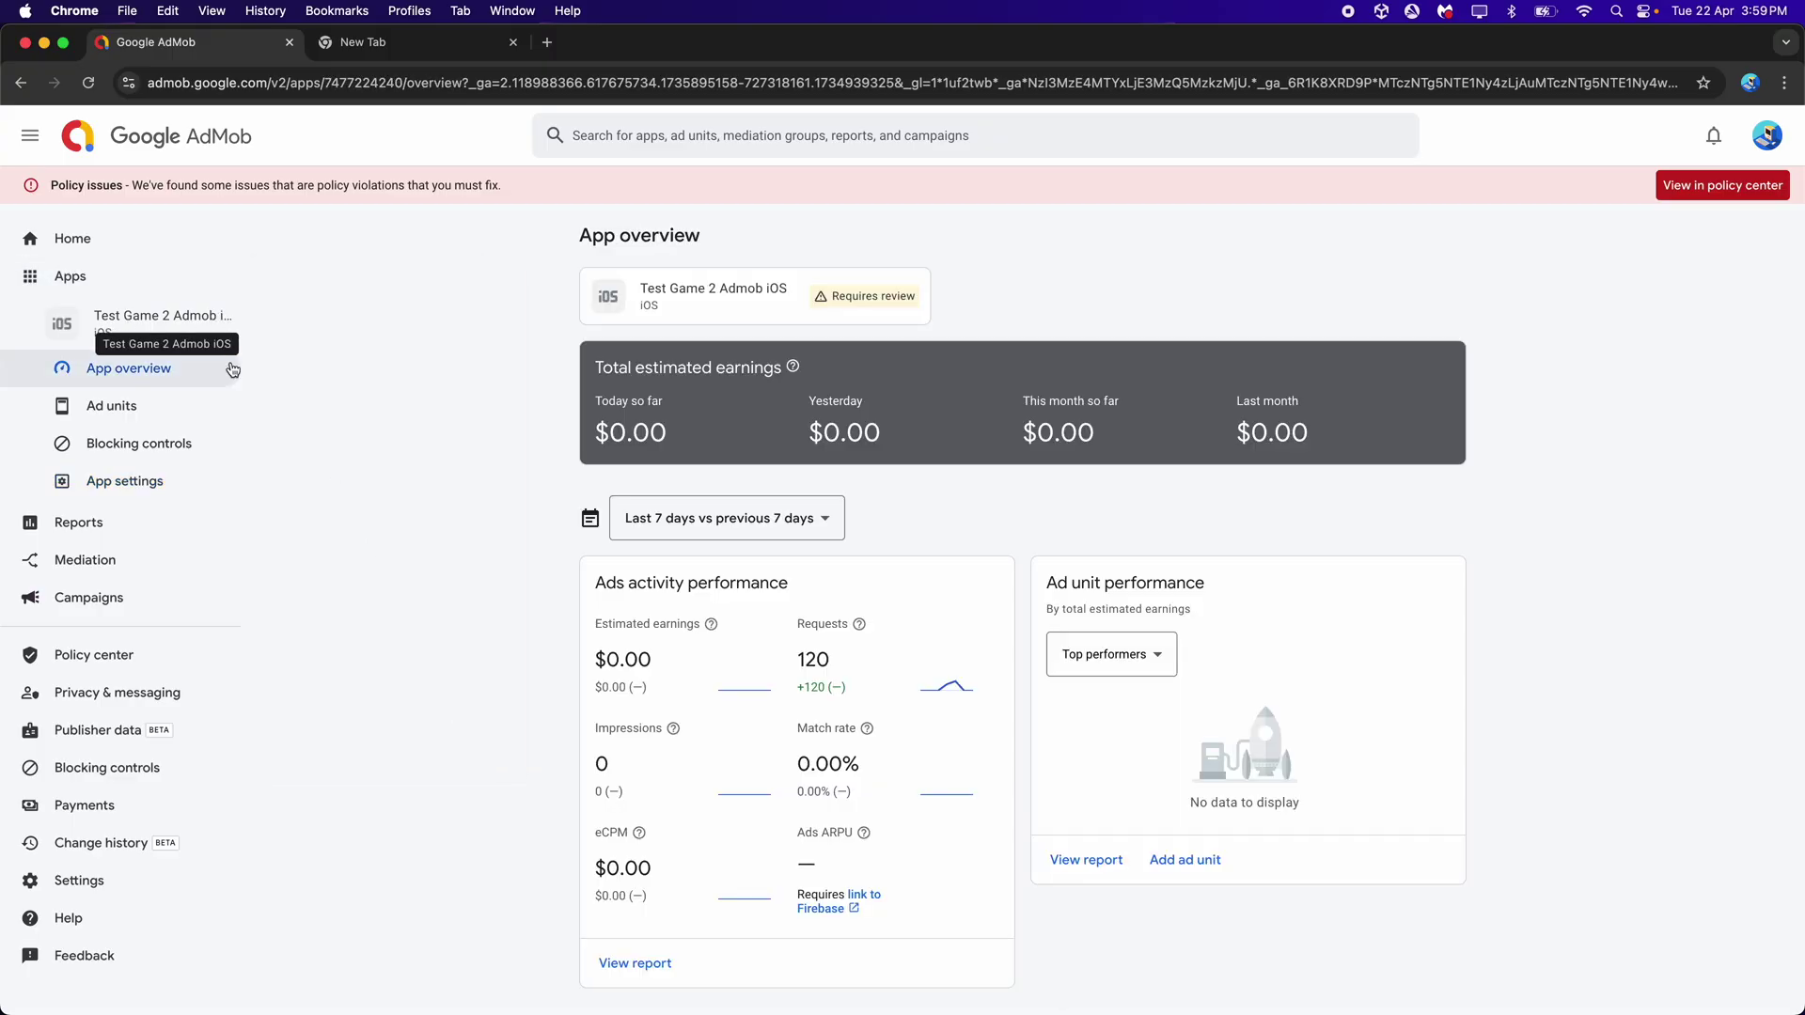
{"action": "left_click", "coordinate": [153, 498]}
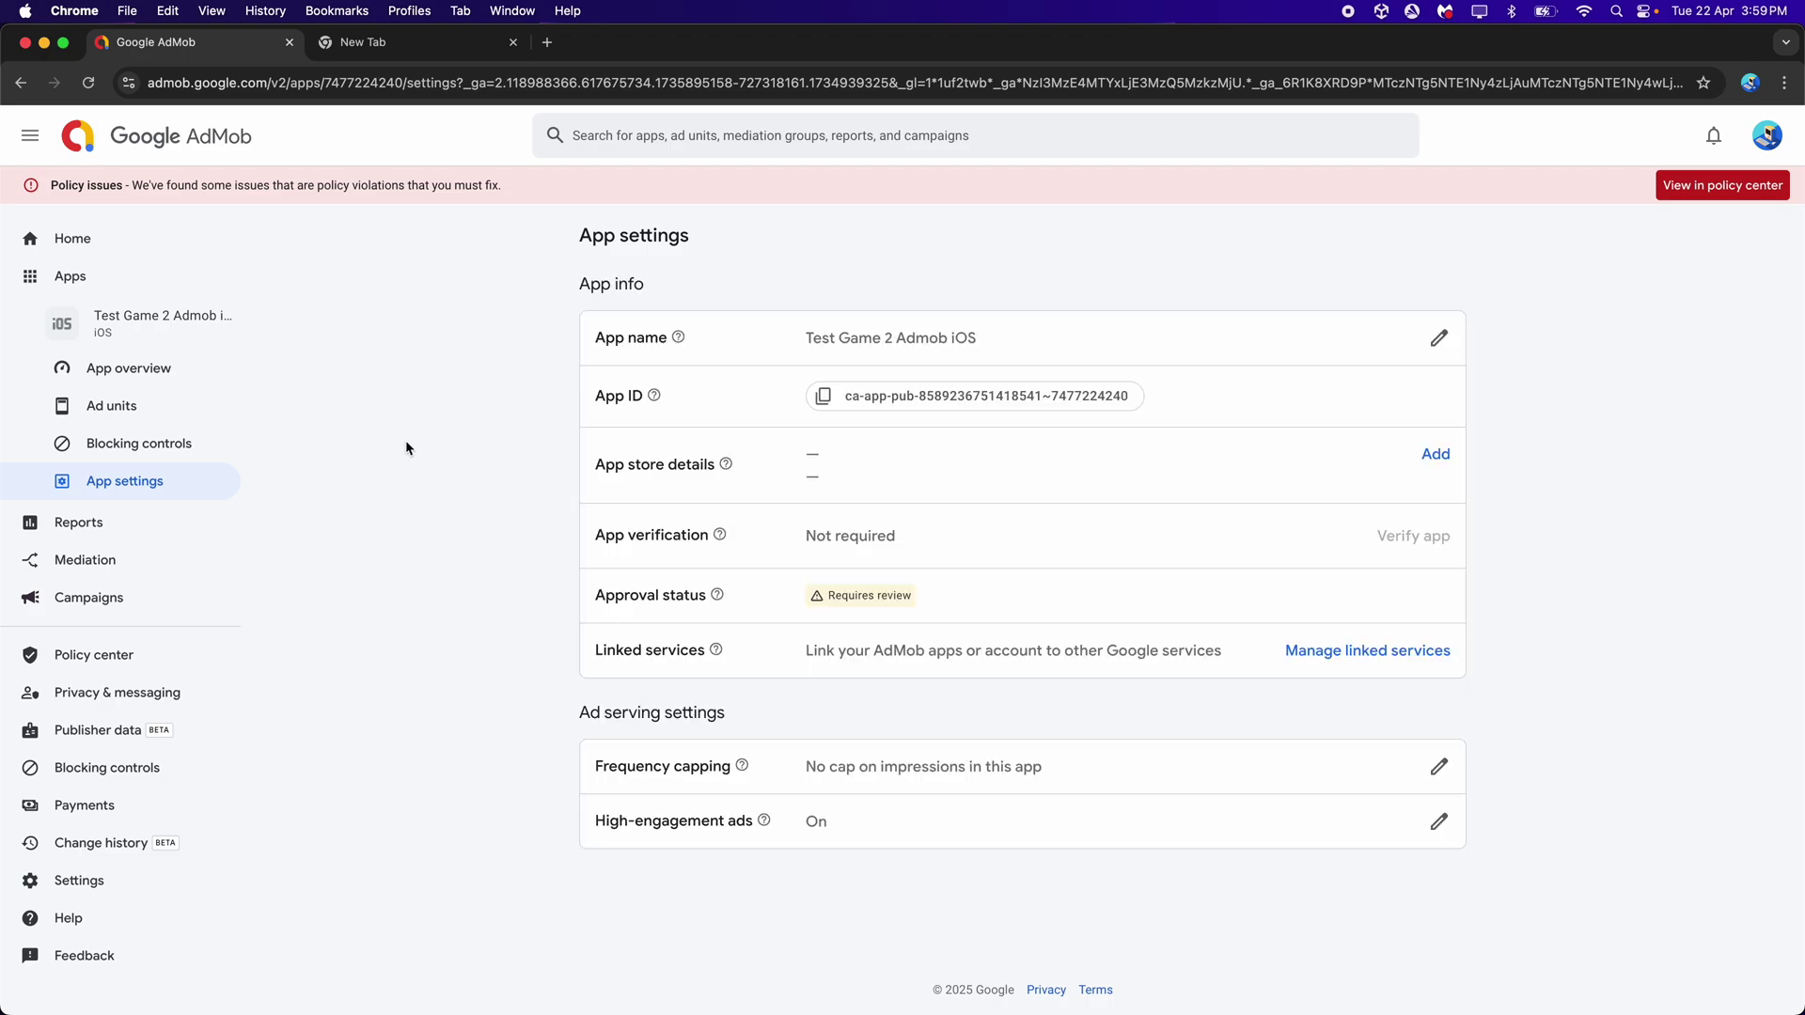
{"action": "left_click", "coordinate": [853, 402]}
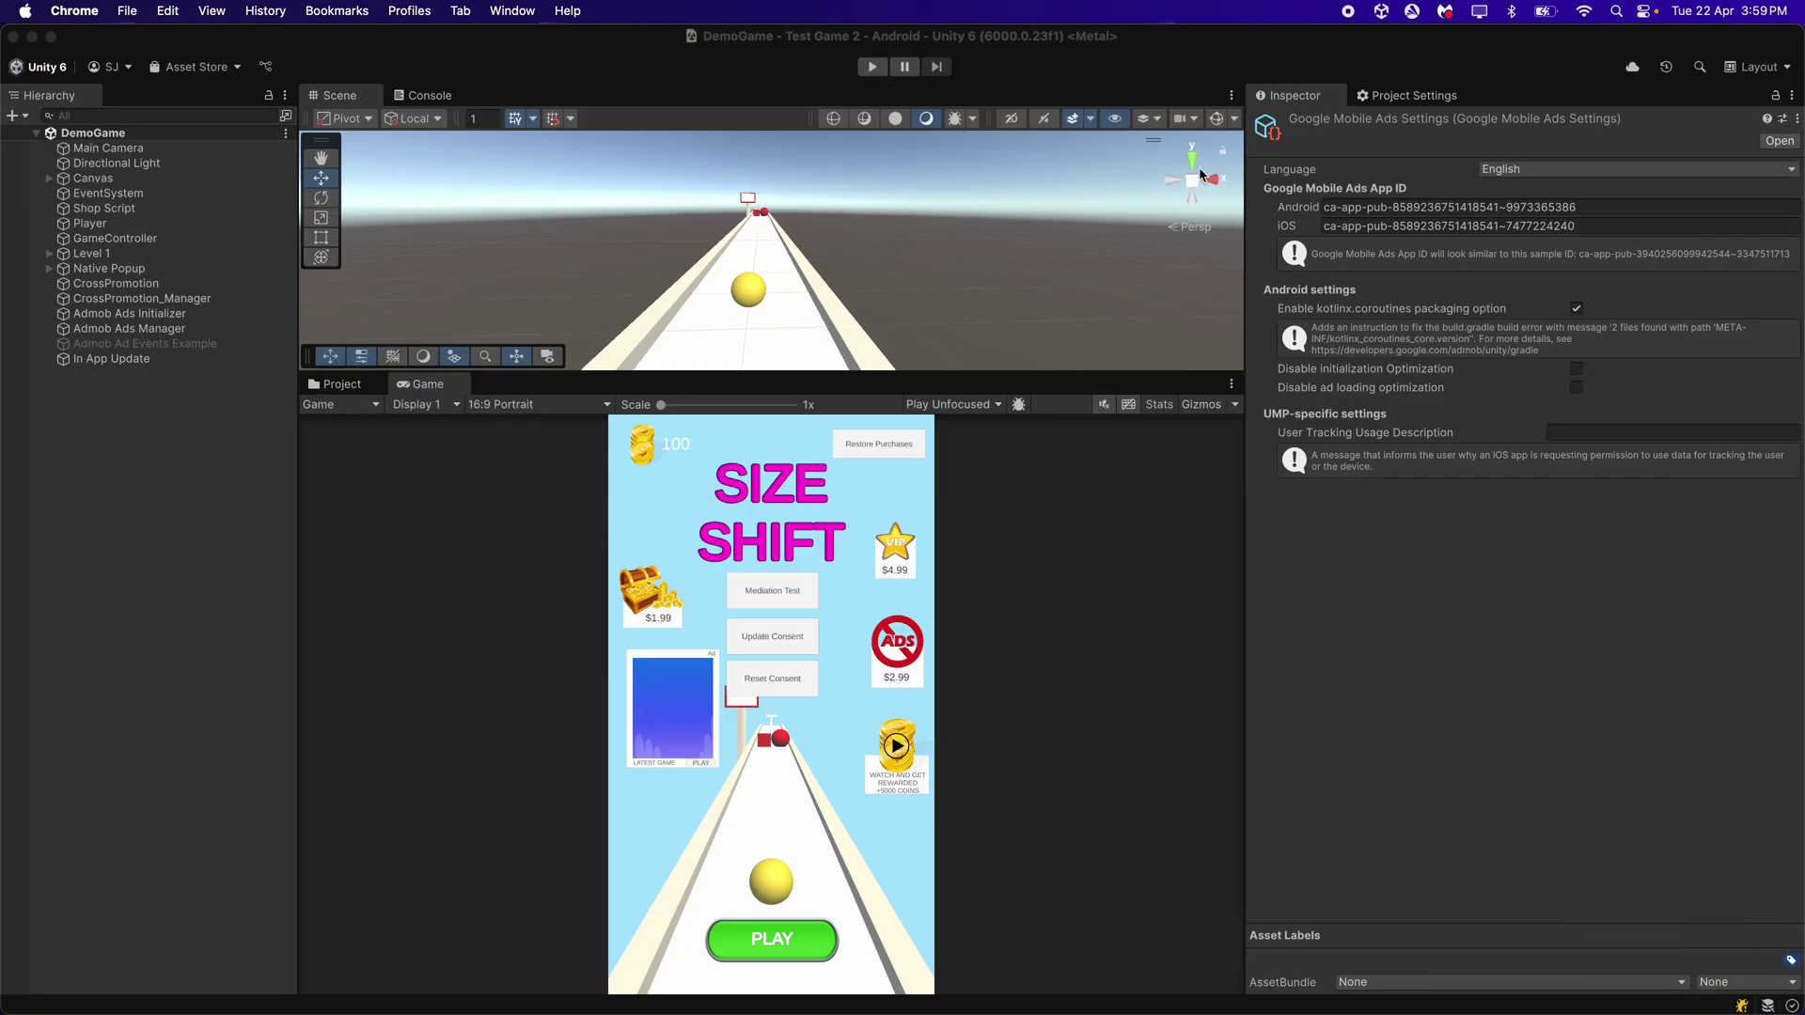
{"action": "left_click", "coordinate": [1463, 227]}
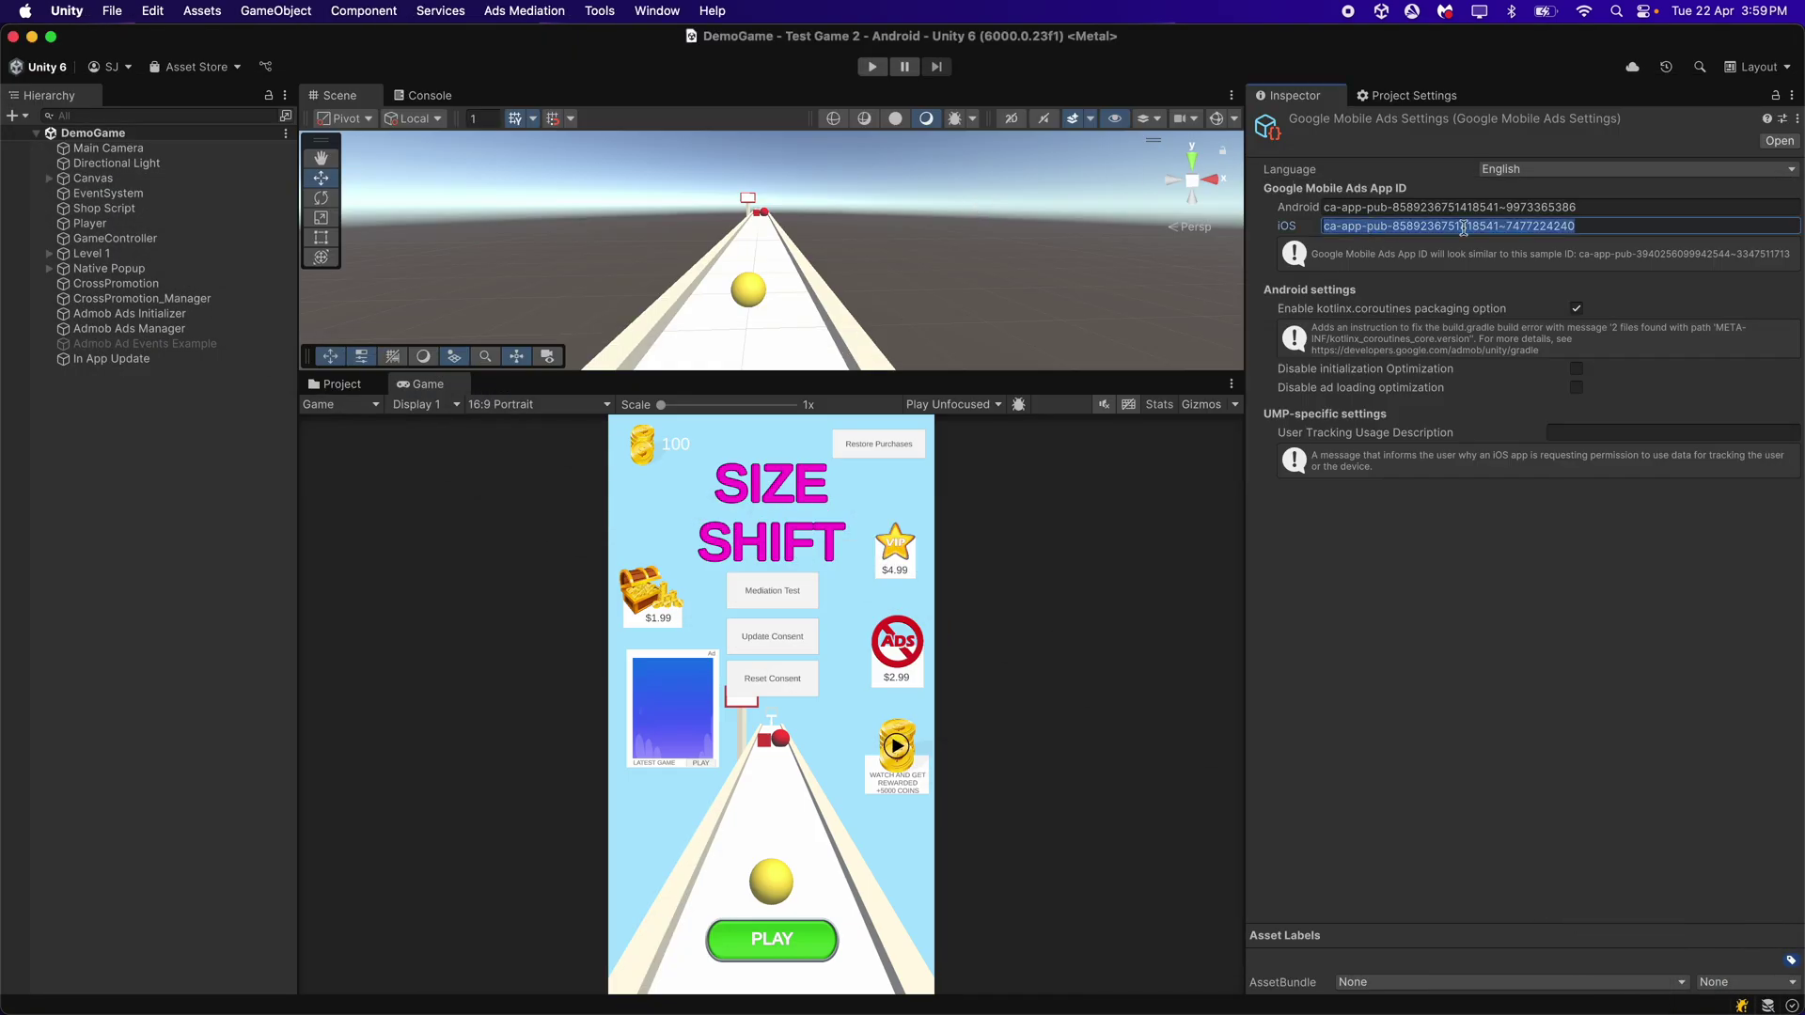
{"action": "key", "text": "super+v"}
{"action": "left_click", "coordinate": [1114, 546]}
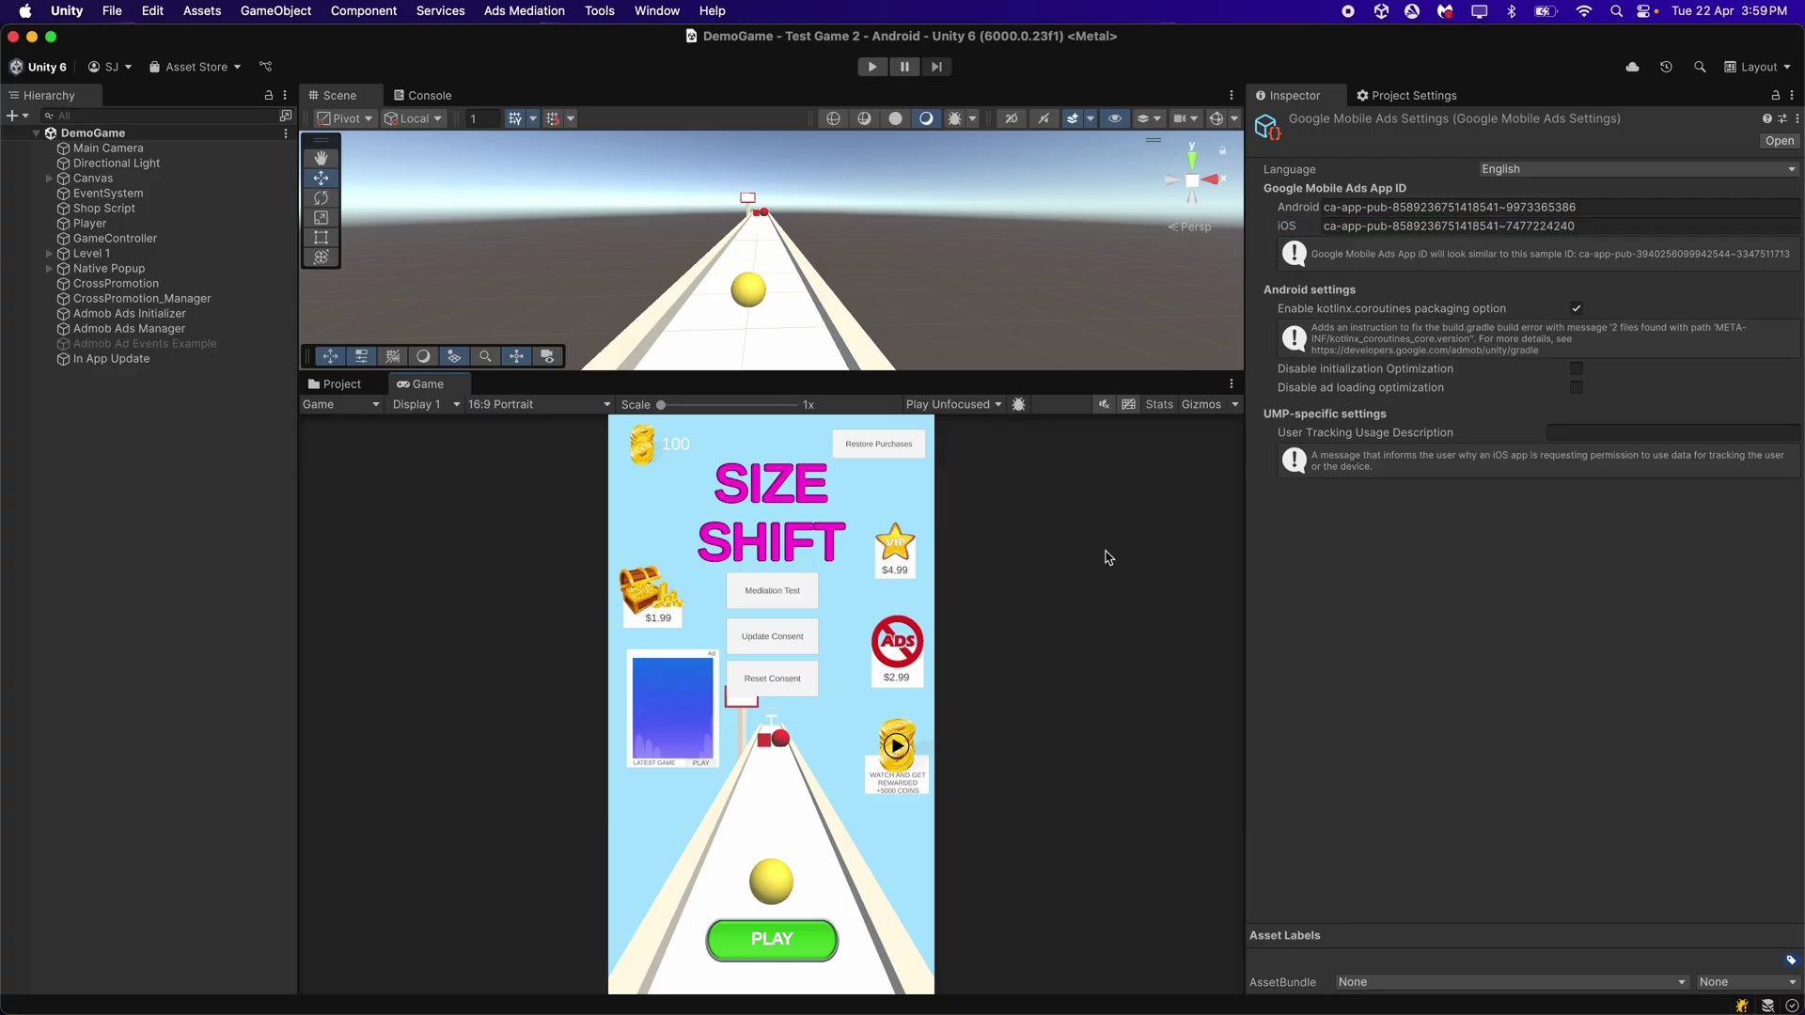
Close the ads settings view and switch to AdMob in Chrome to open the Privacy & messaging page.
{"action": "left_click", "coordinate": [43, 621]}
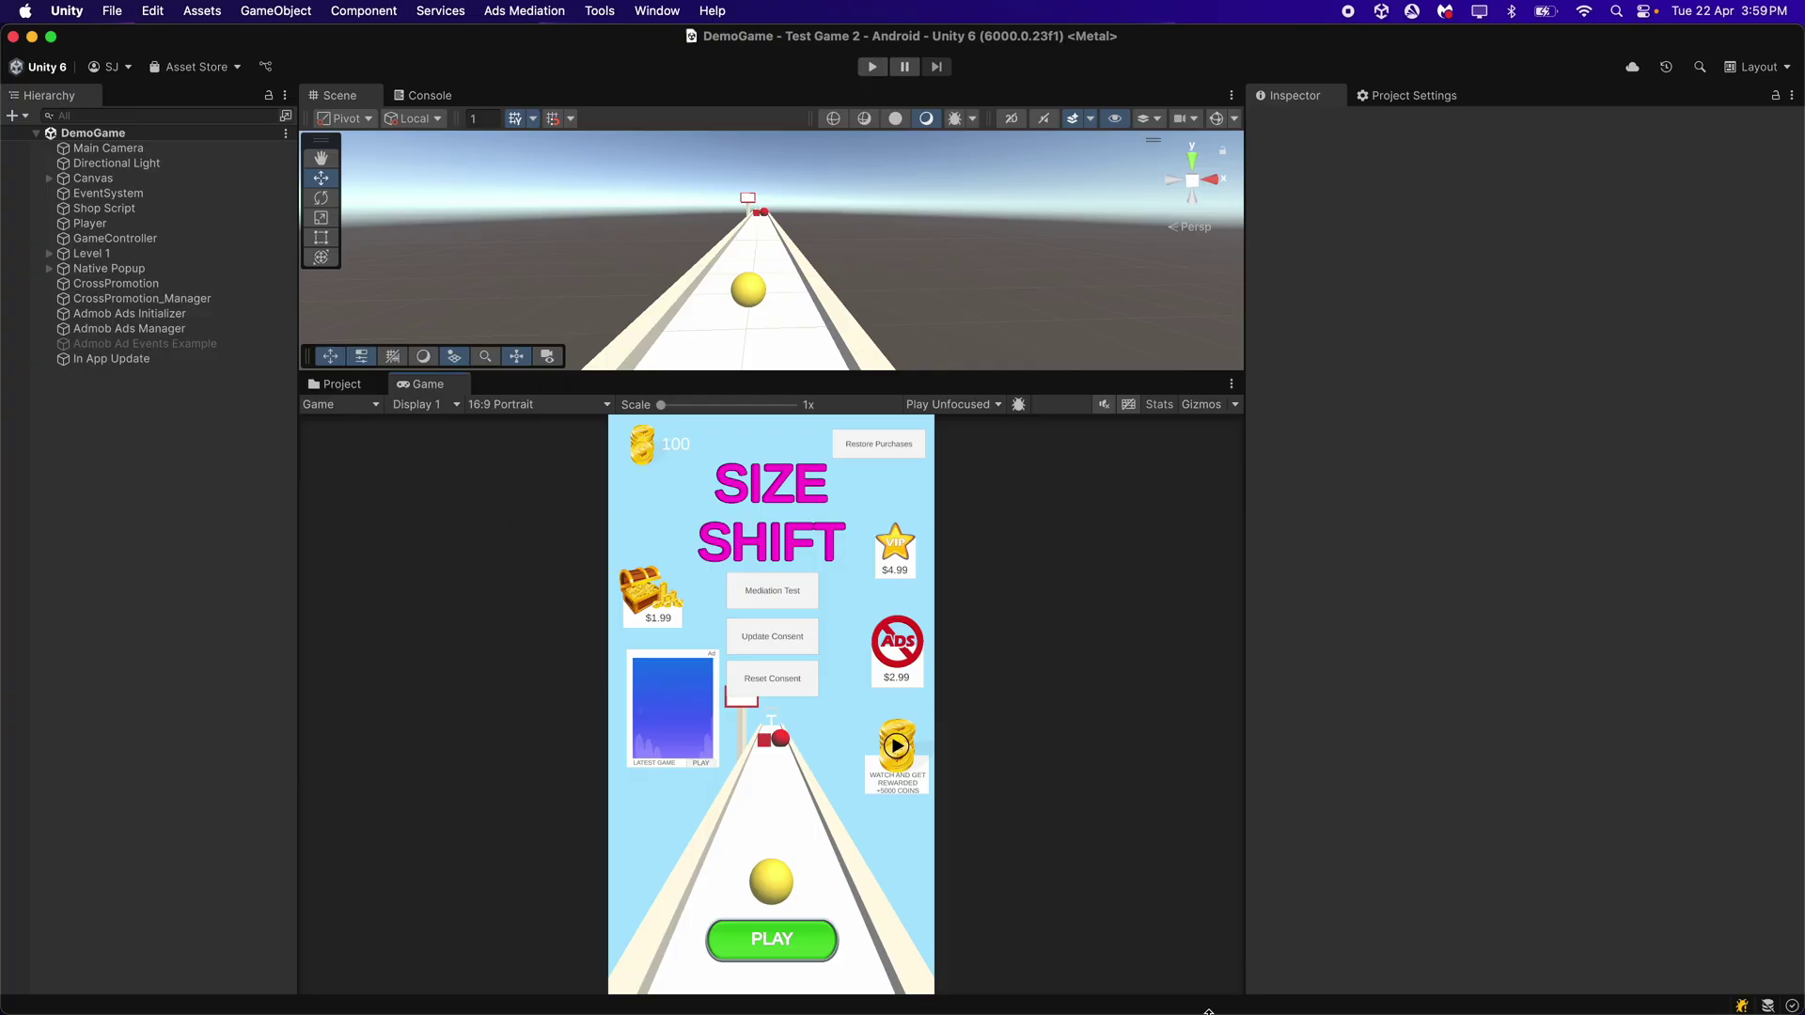
{"action": "left_click", "coordinate": [1250, 967]}
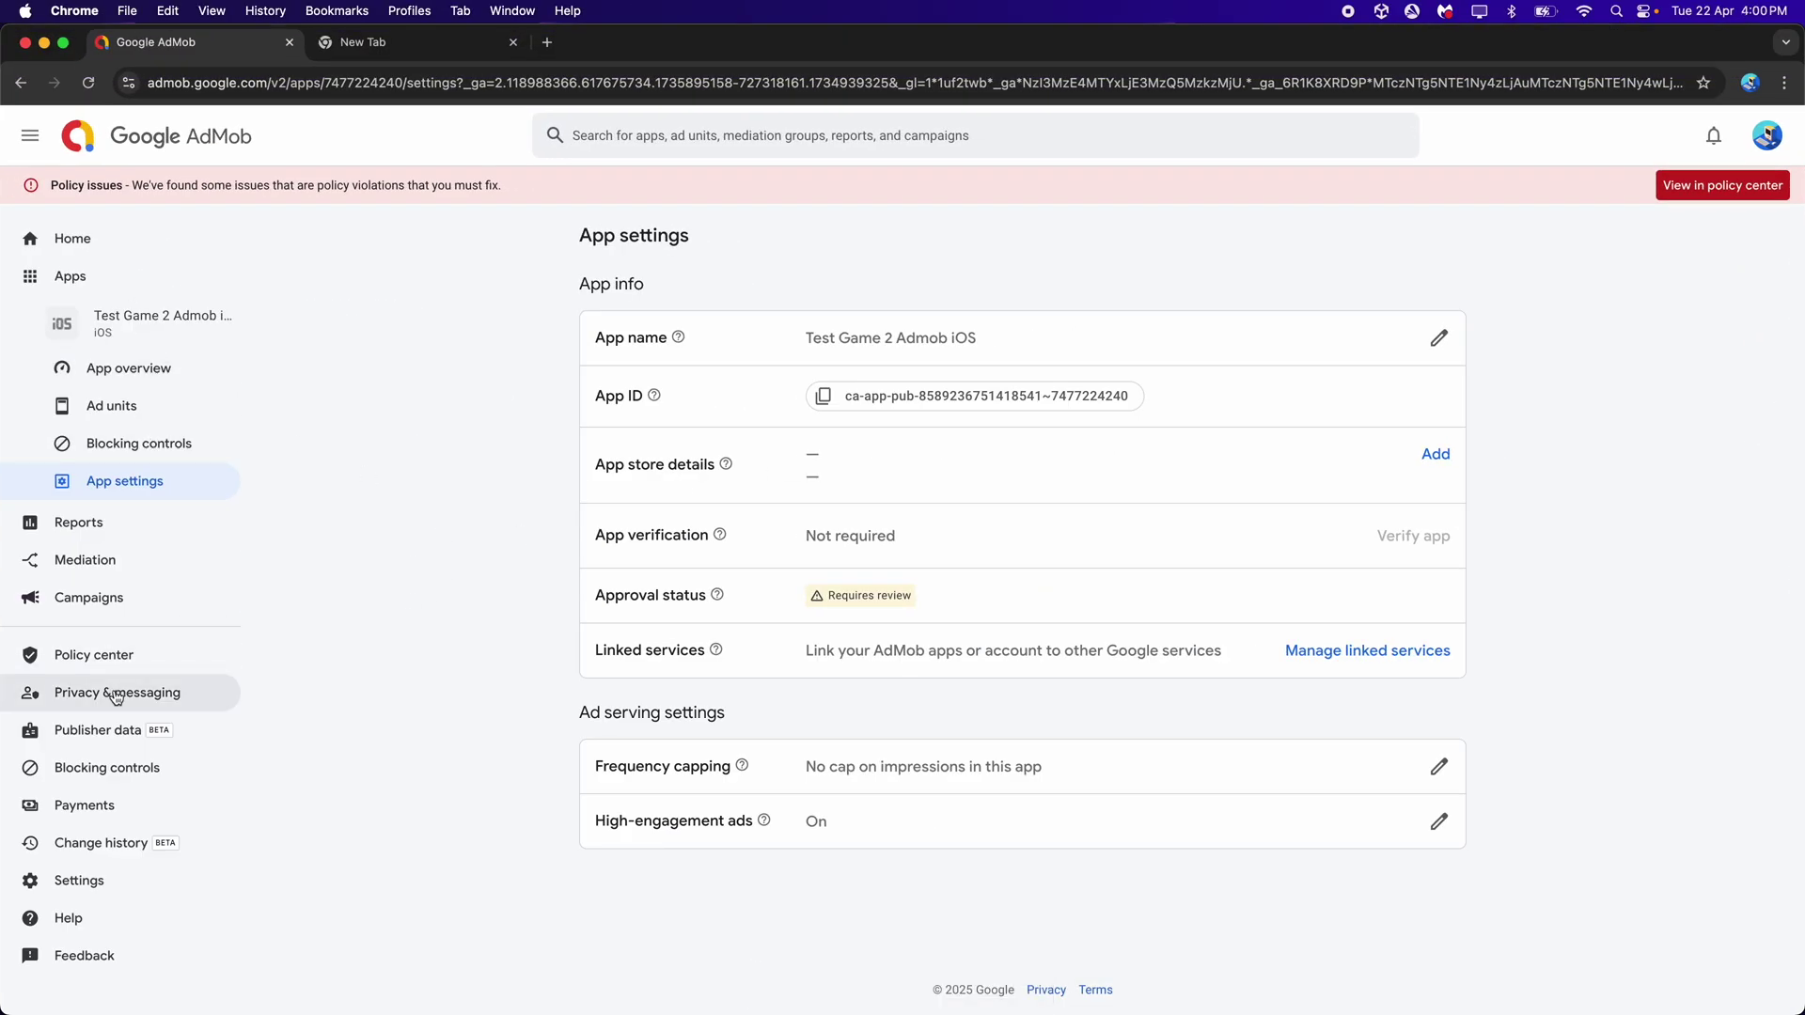
{"action": "left_click", "coordinate": [172, 699]}
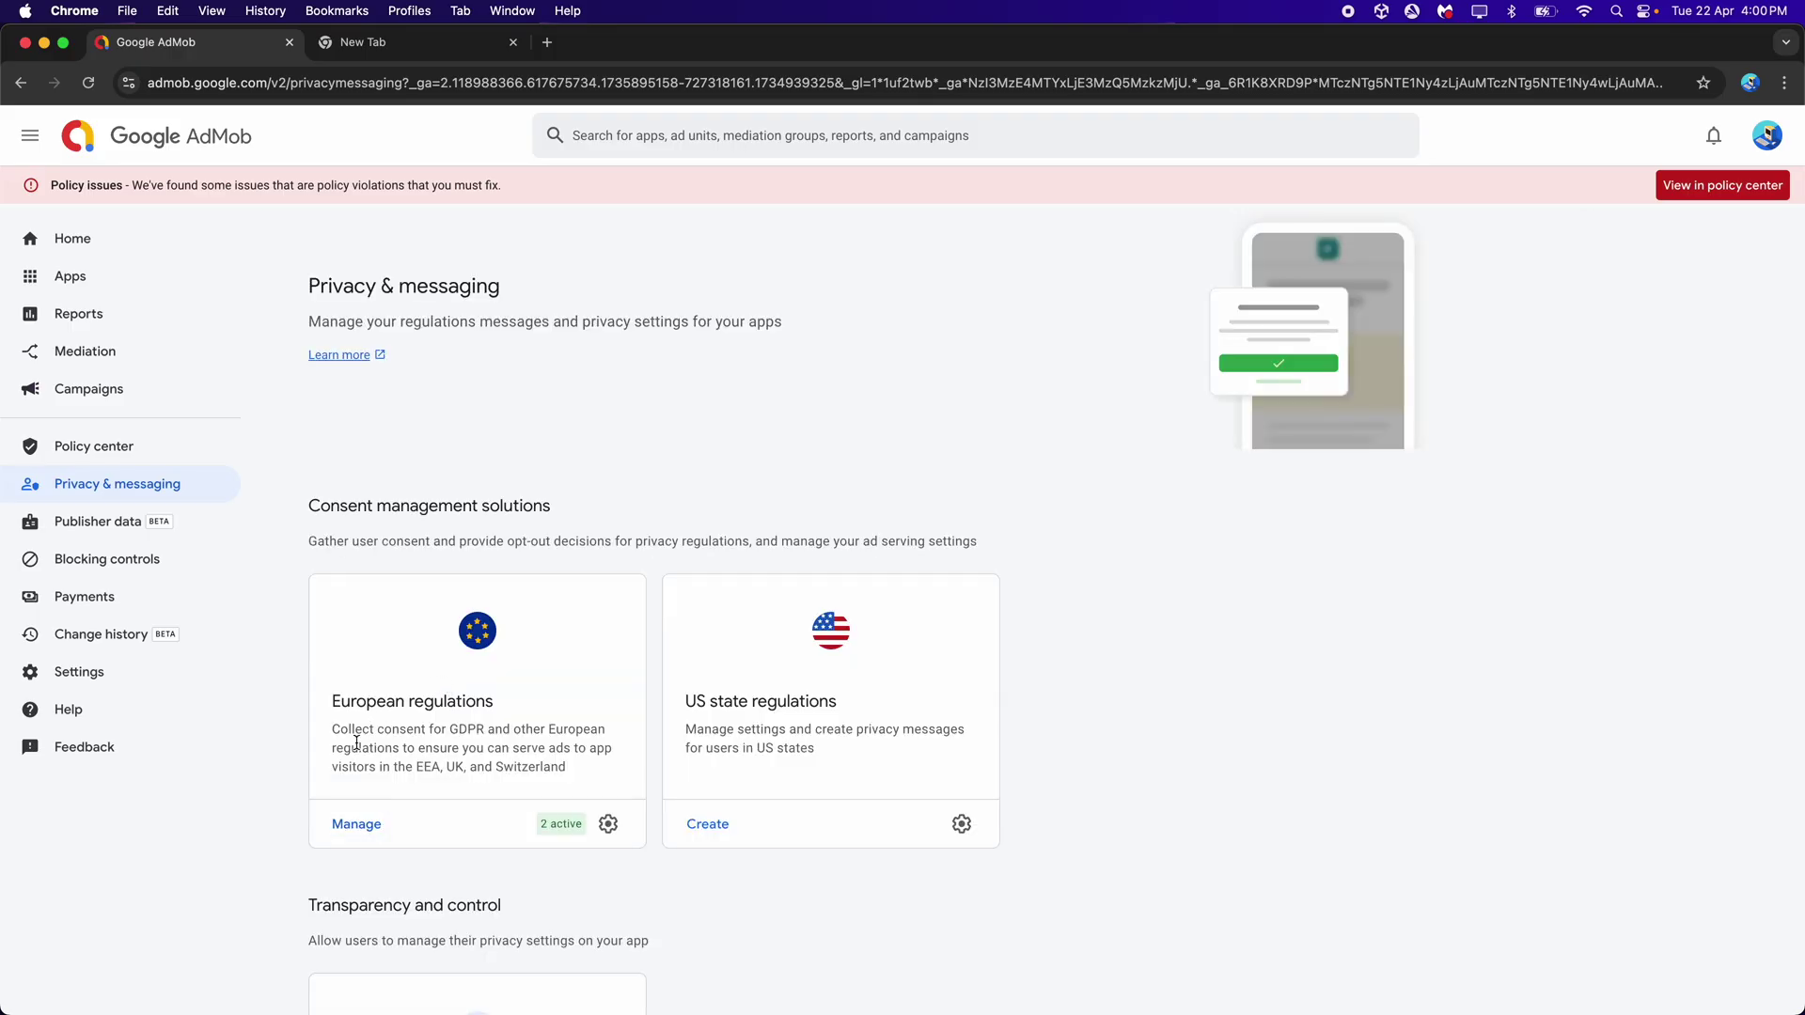
Open European regulations management and start a new message, keeping its Setup settings open.
{"action": "left_click", "coordinate": [370, 829]}
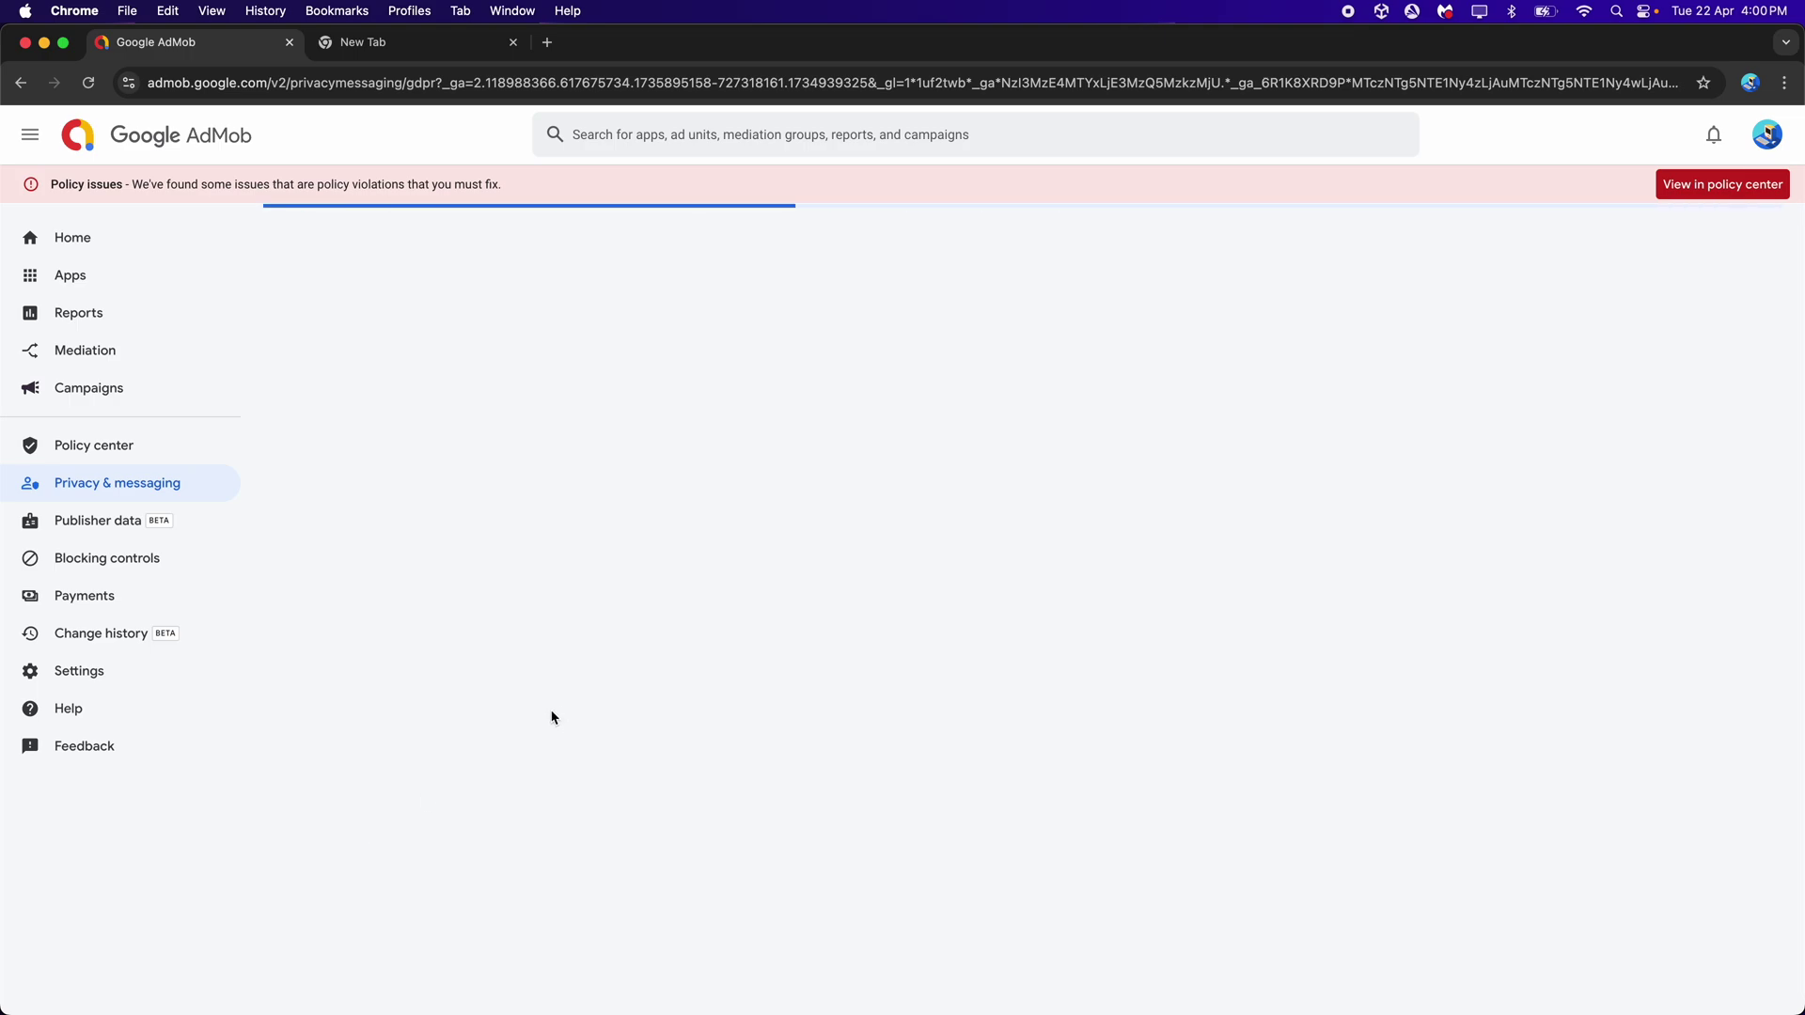
{"action": "left_click", "coordinate": [626, 636]}
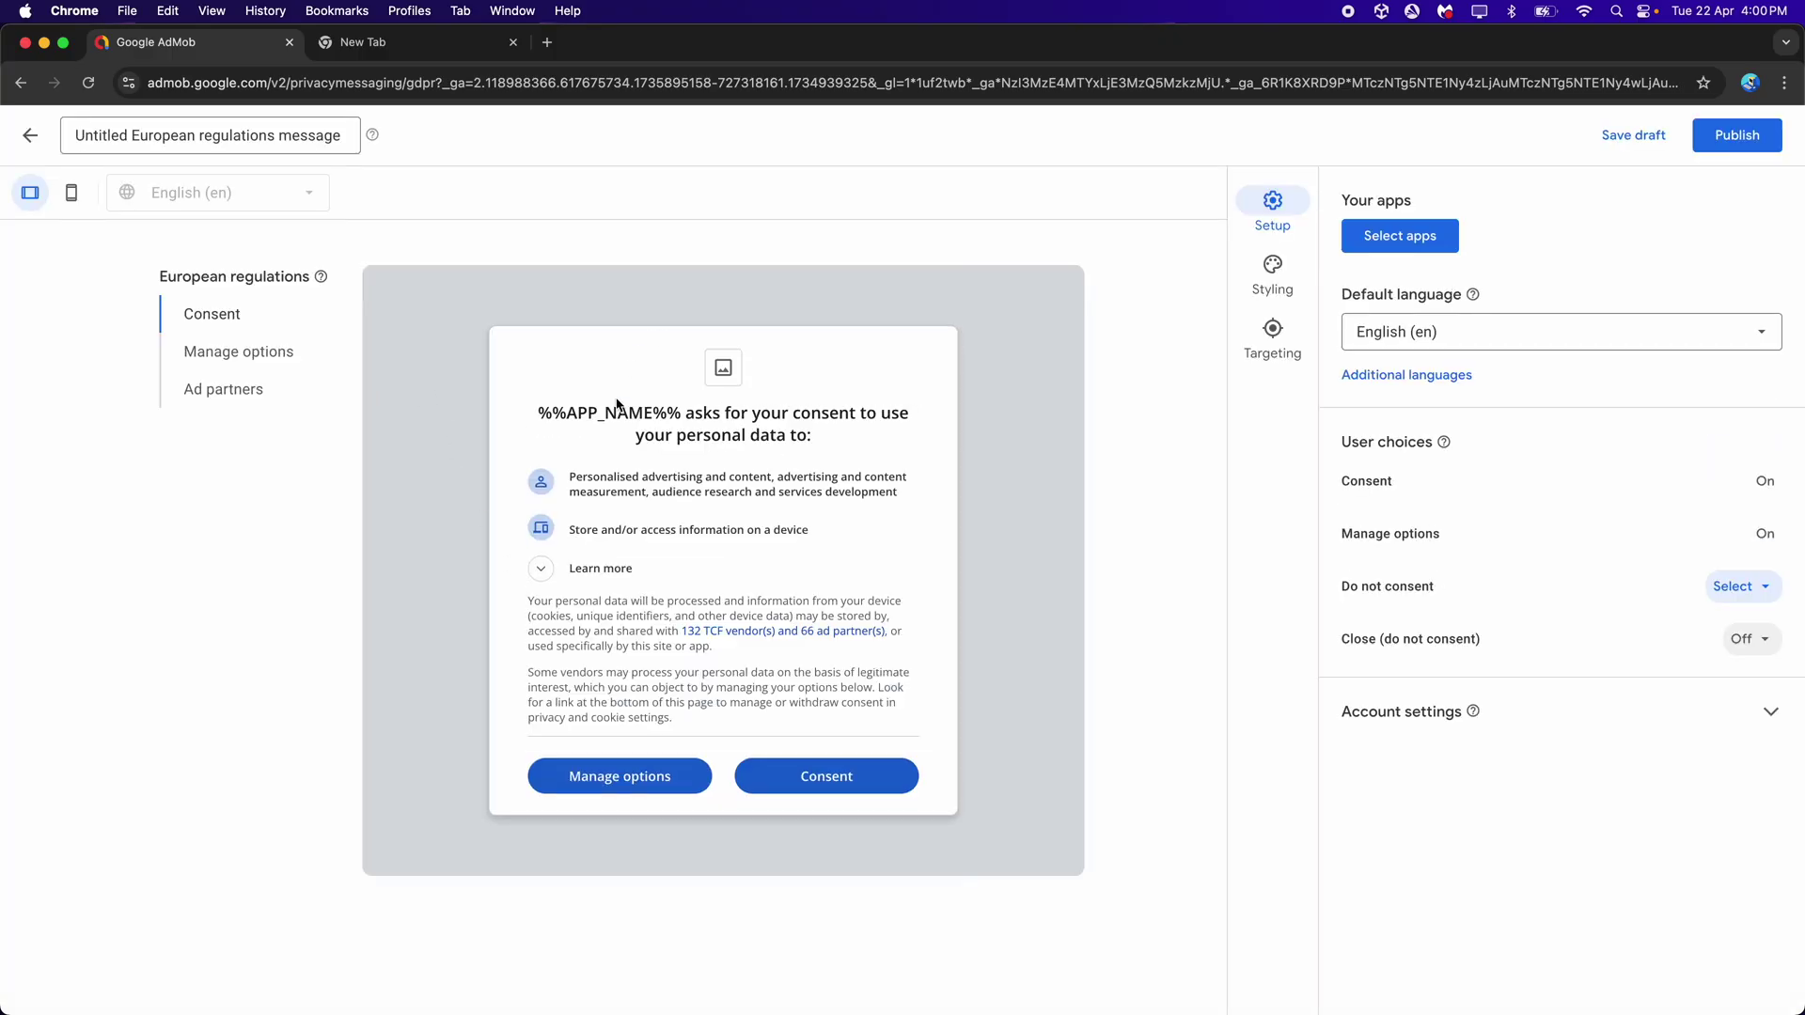
{"action": "left_click", "coordinate": [621, 412]}
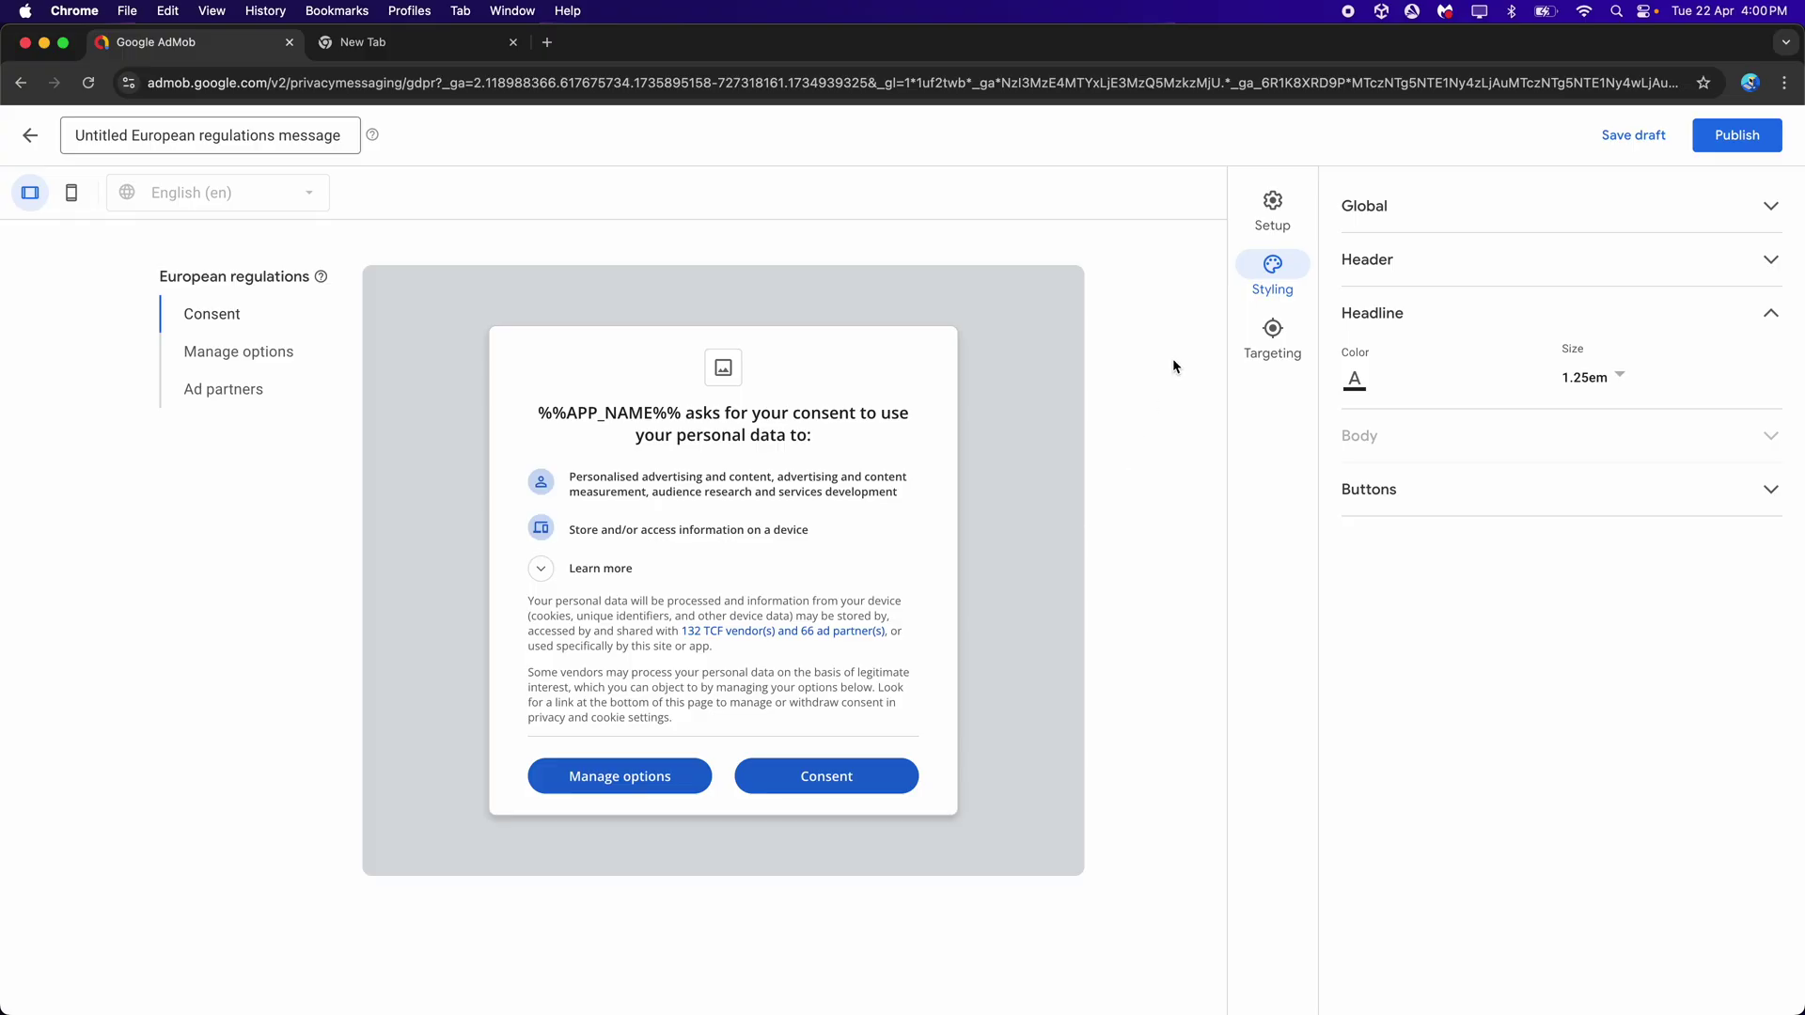
{"action": "left_click", "coordinate": [1275, 201]}
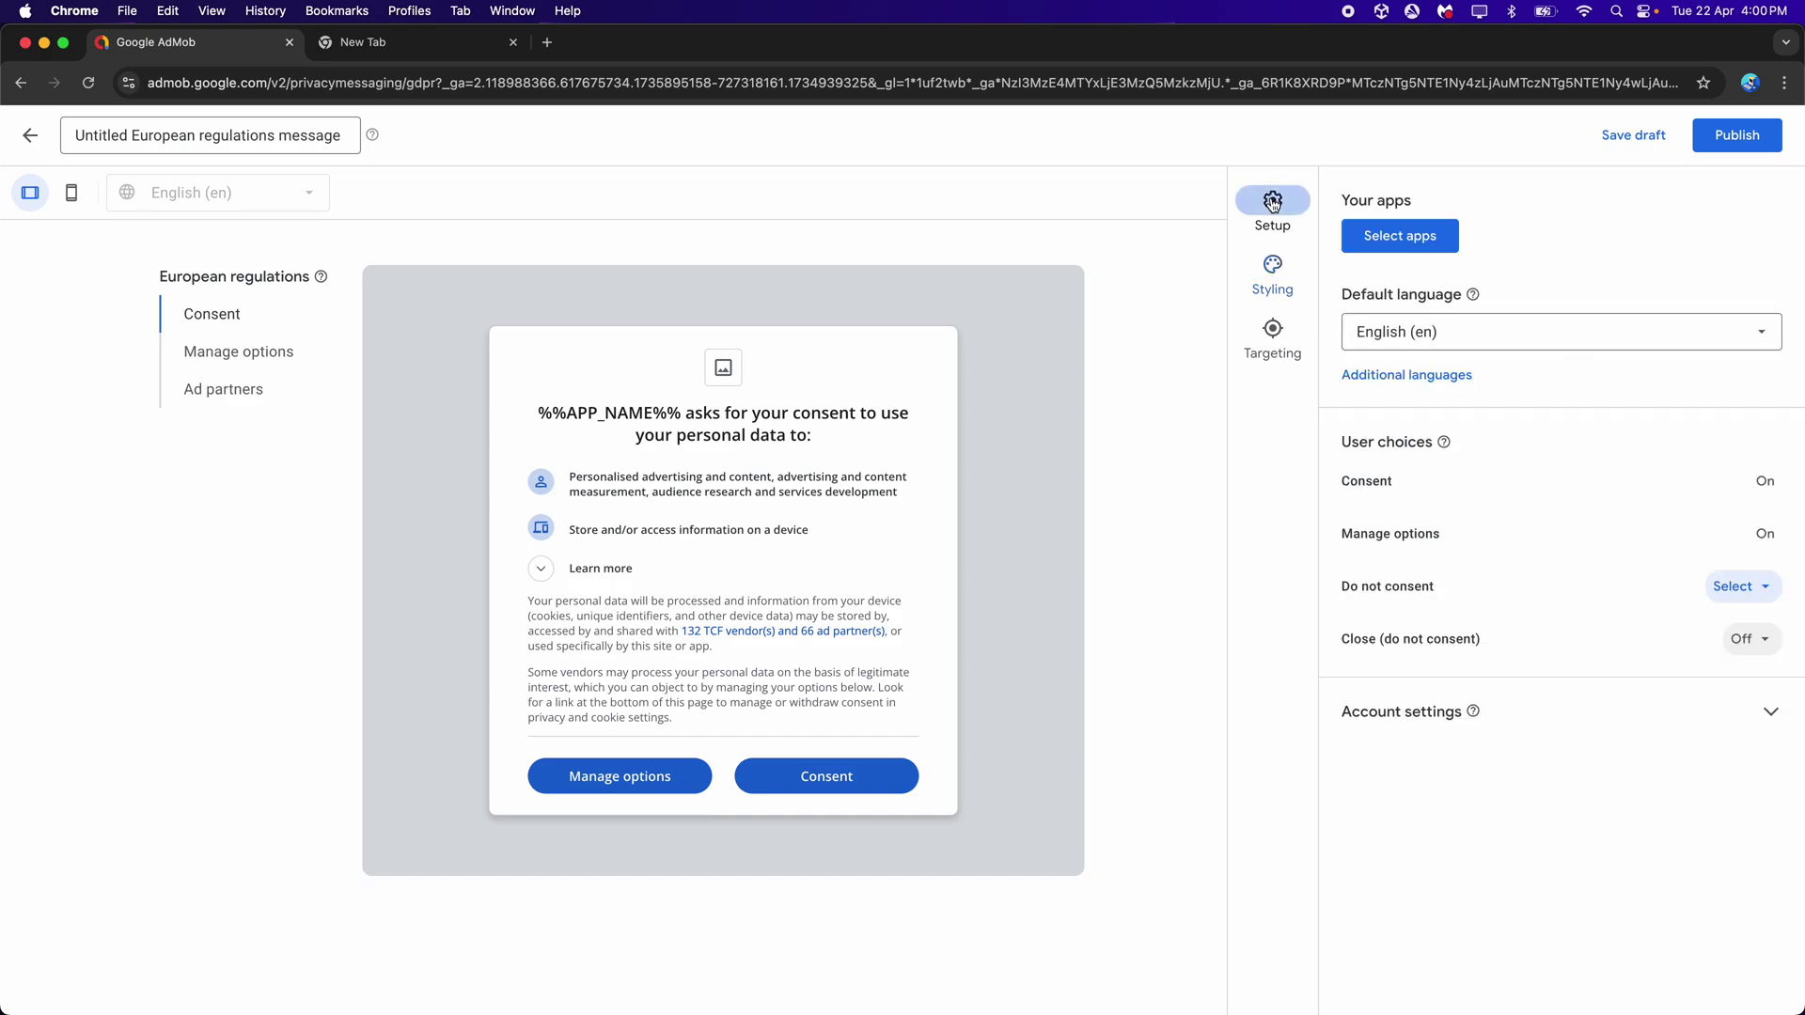
Choose Test Game 2 Admob and Test Game 2 Admob iOS as the apps for the European regulations message.
{"action": "left_click", "coordinate": [1400, 242]}
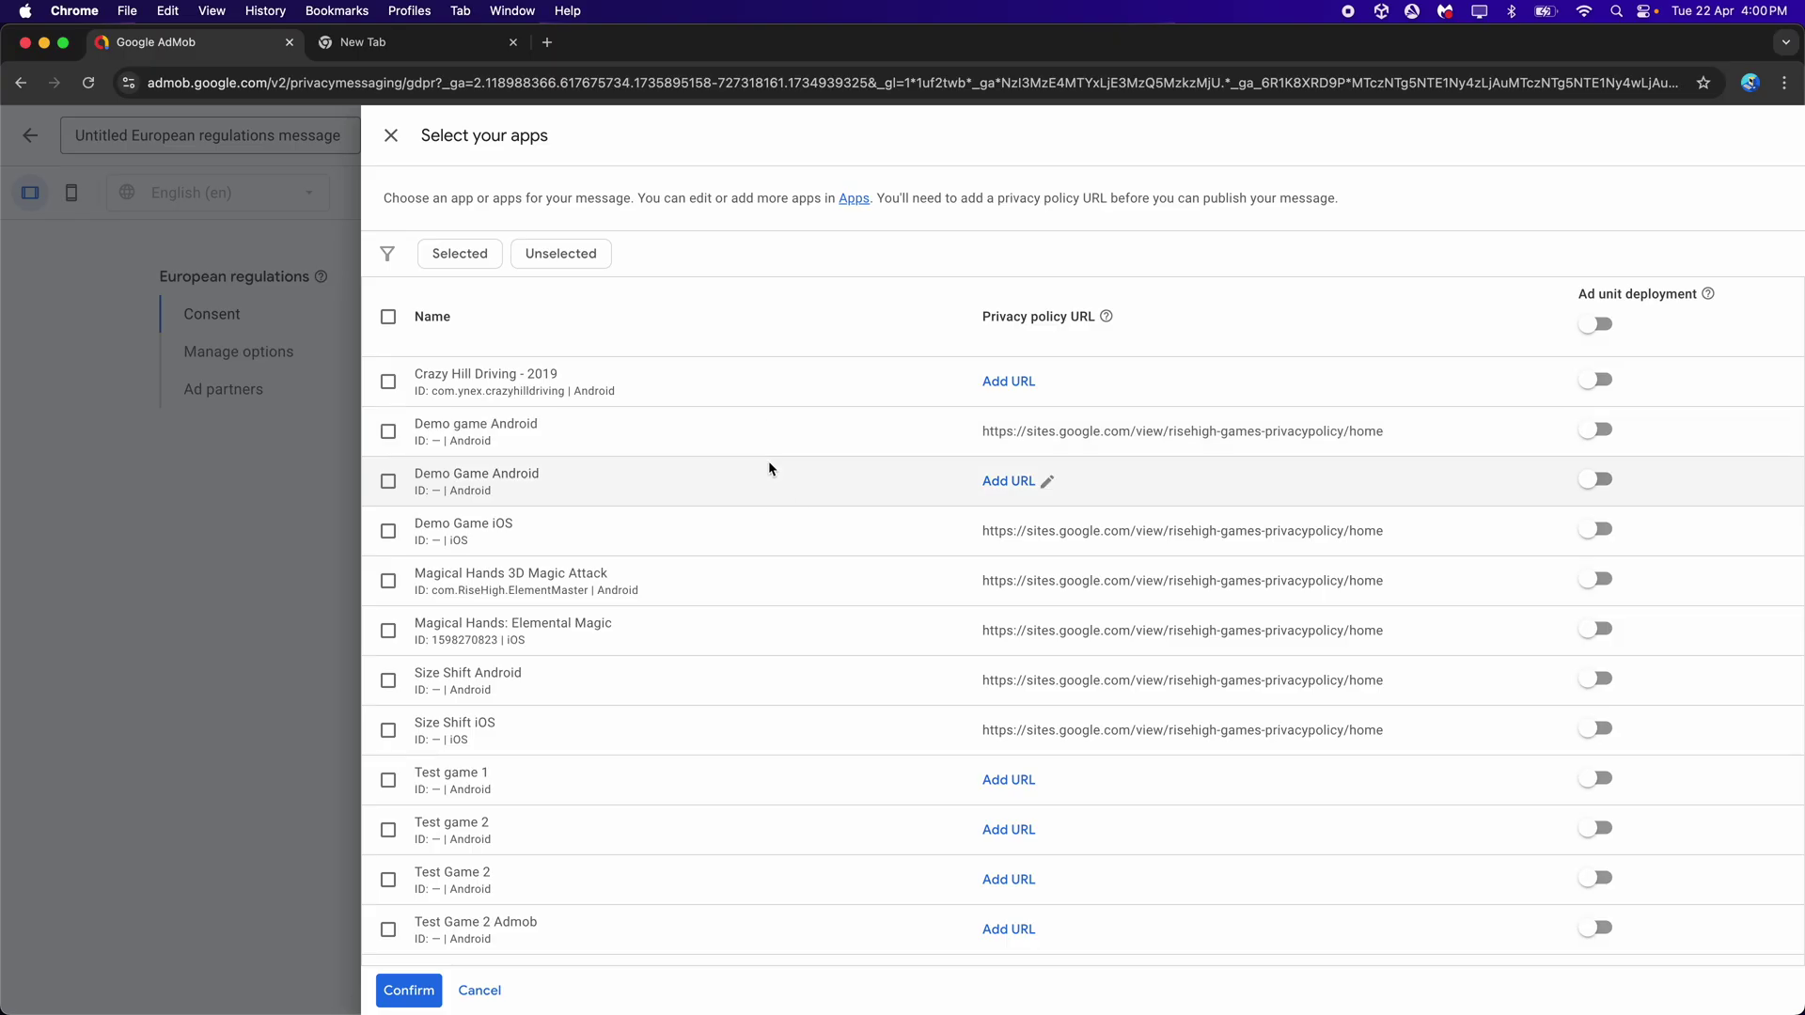
{"action": "scroll", "coordinate": [769, 465], "scroll_direction": "down", "scroll_amount": 3}
{"action": "scroll", "coordinate": [769, 467], "scroll_direction": "down", "scroll_amount": 3}
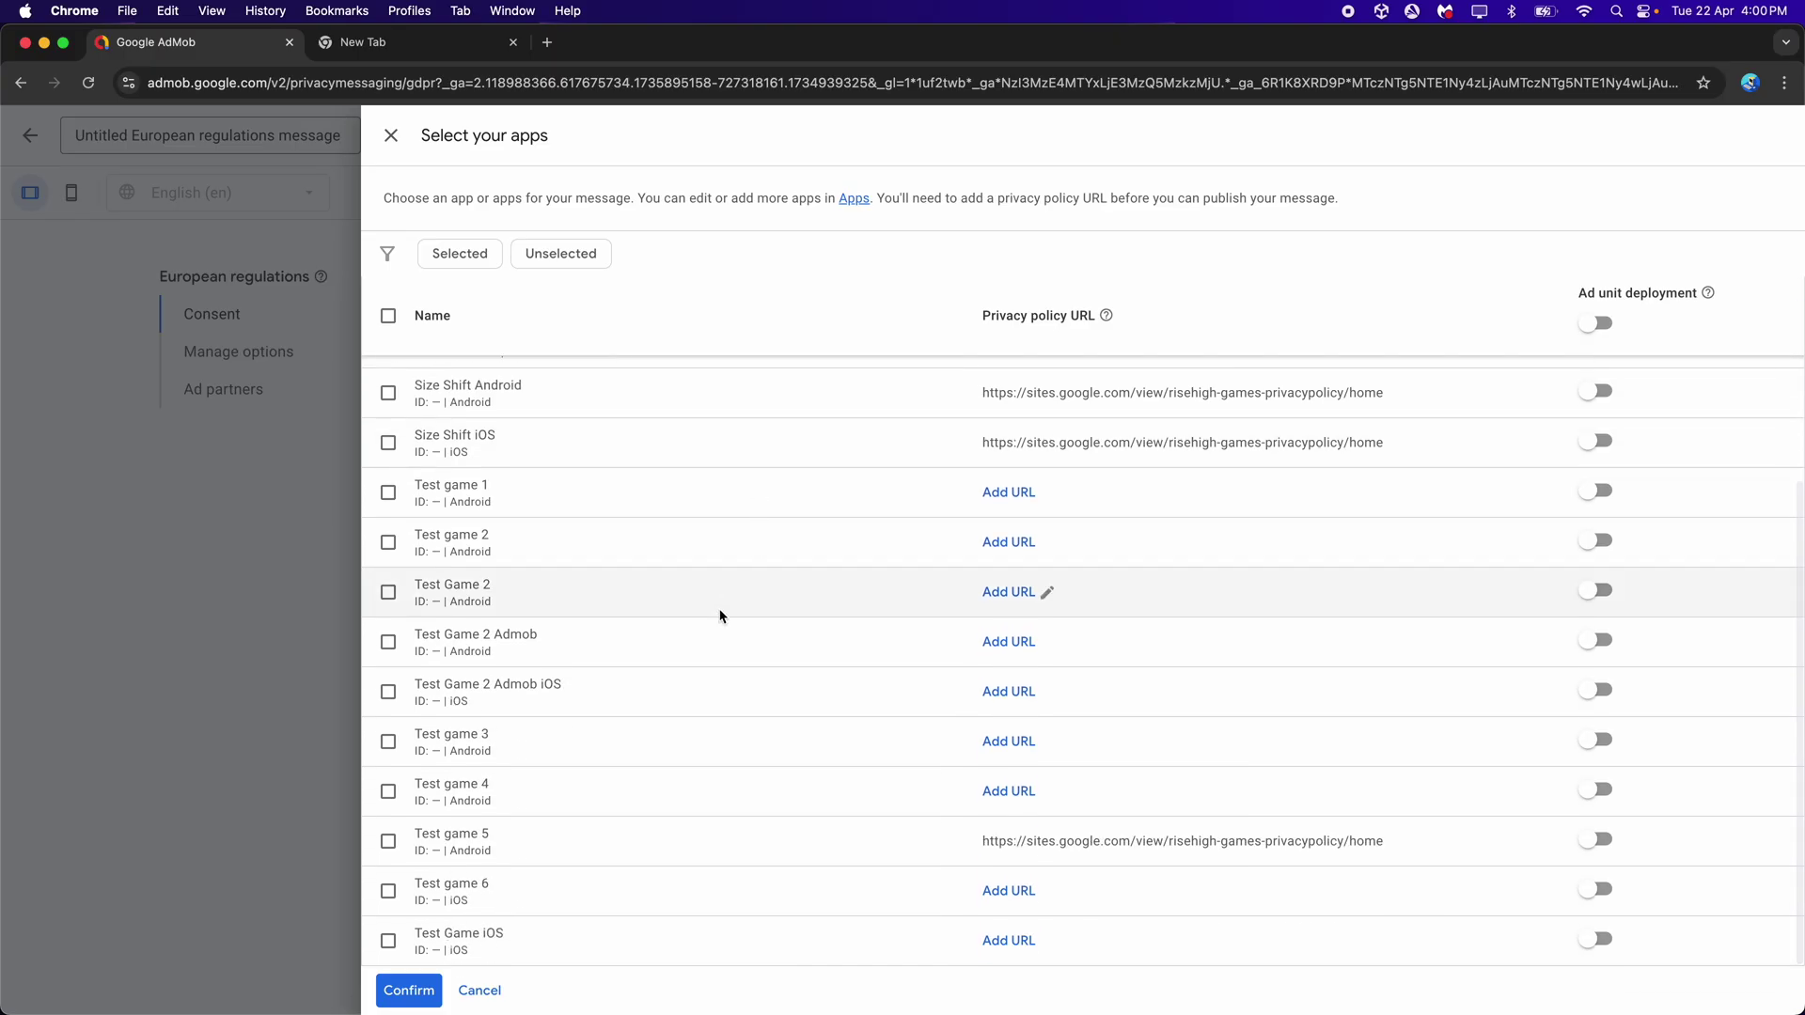
{"action": "left_click", "coordinate": [388, 643]}
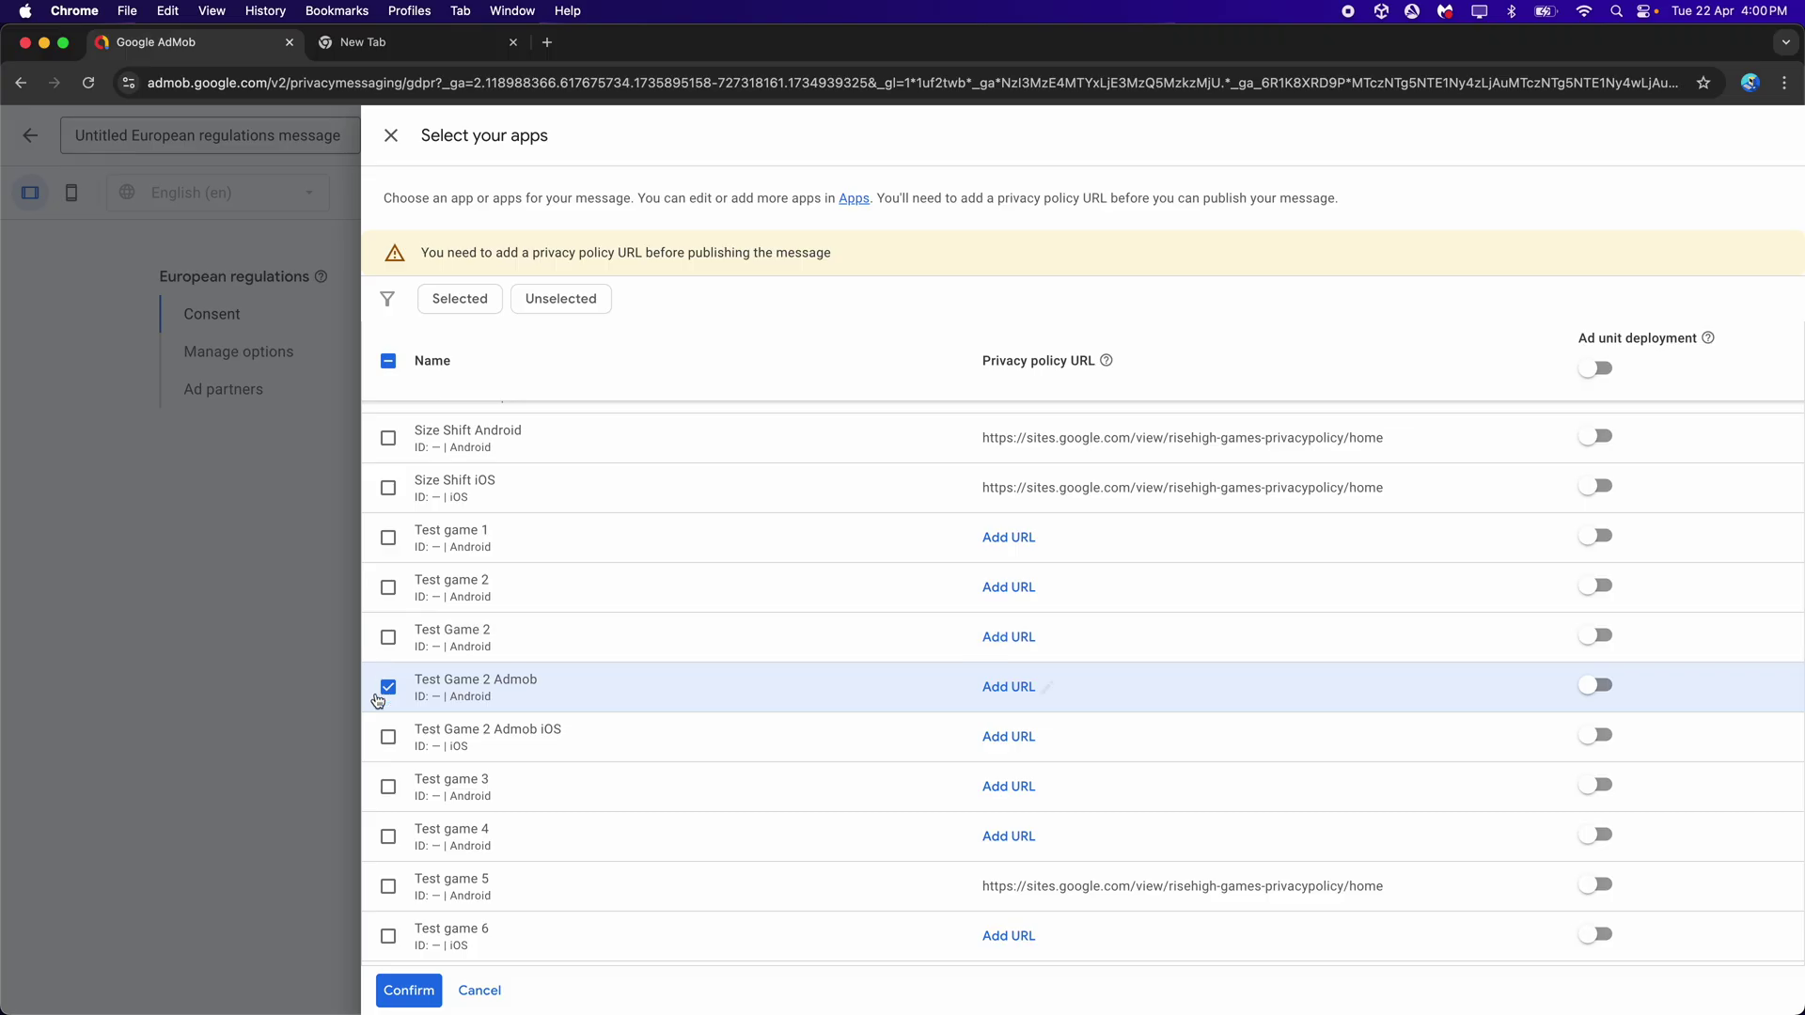
{"action": "left_click", "coordinate": [387, 739]}
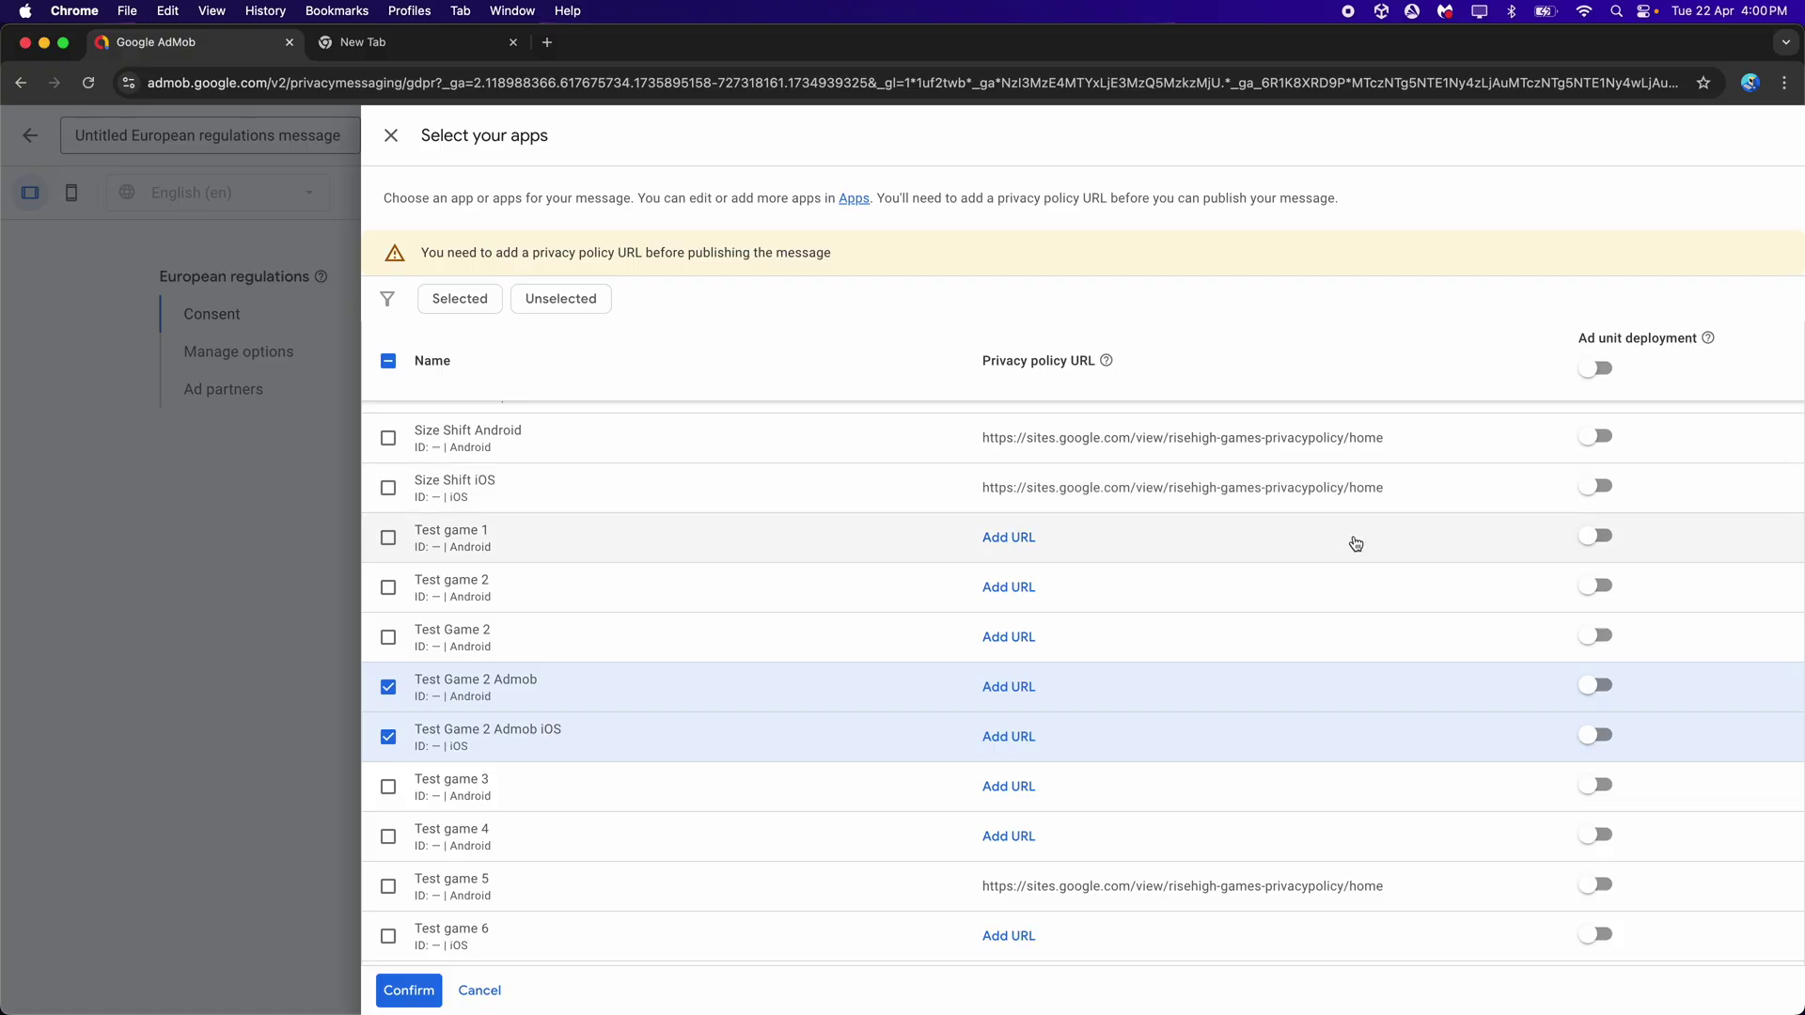
Copy the privacy policy URL of Size Shift iOS without changing that entry.
{"action": "scroll", "coordinate": [1297, 602], "scroll_direction": "up", "scroll_amount": 3}
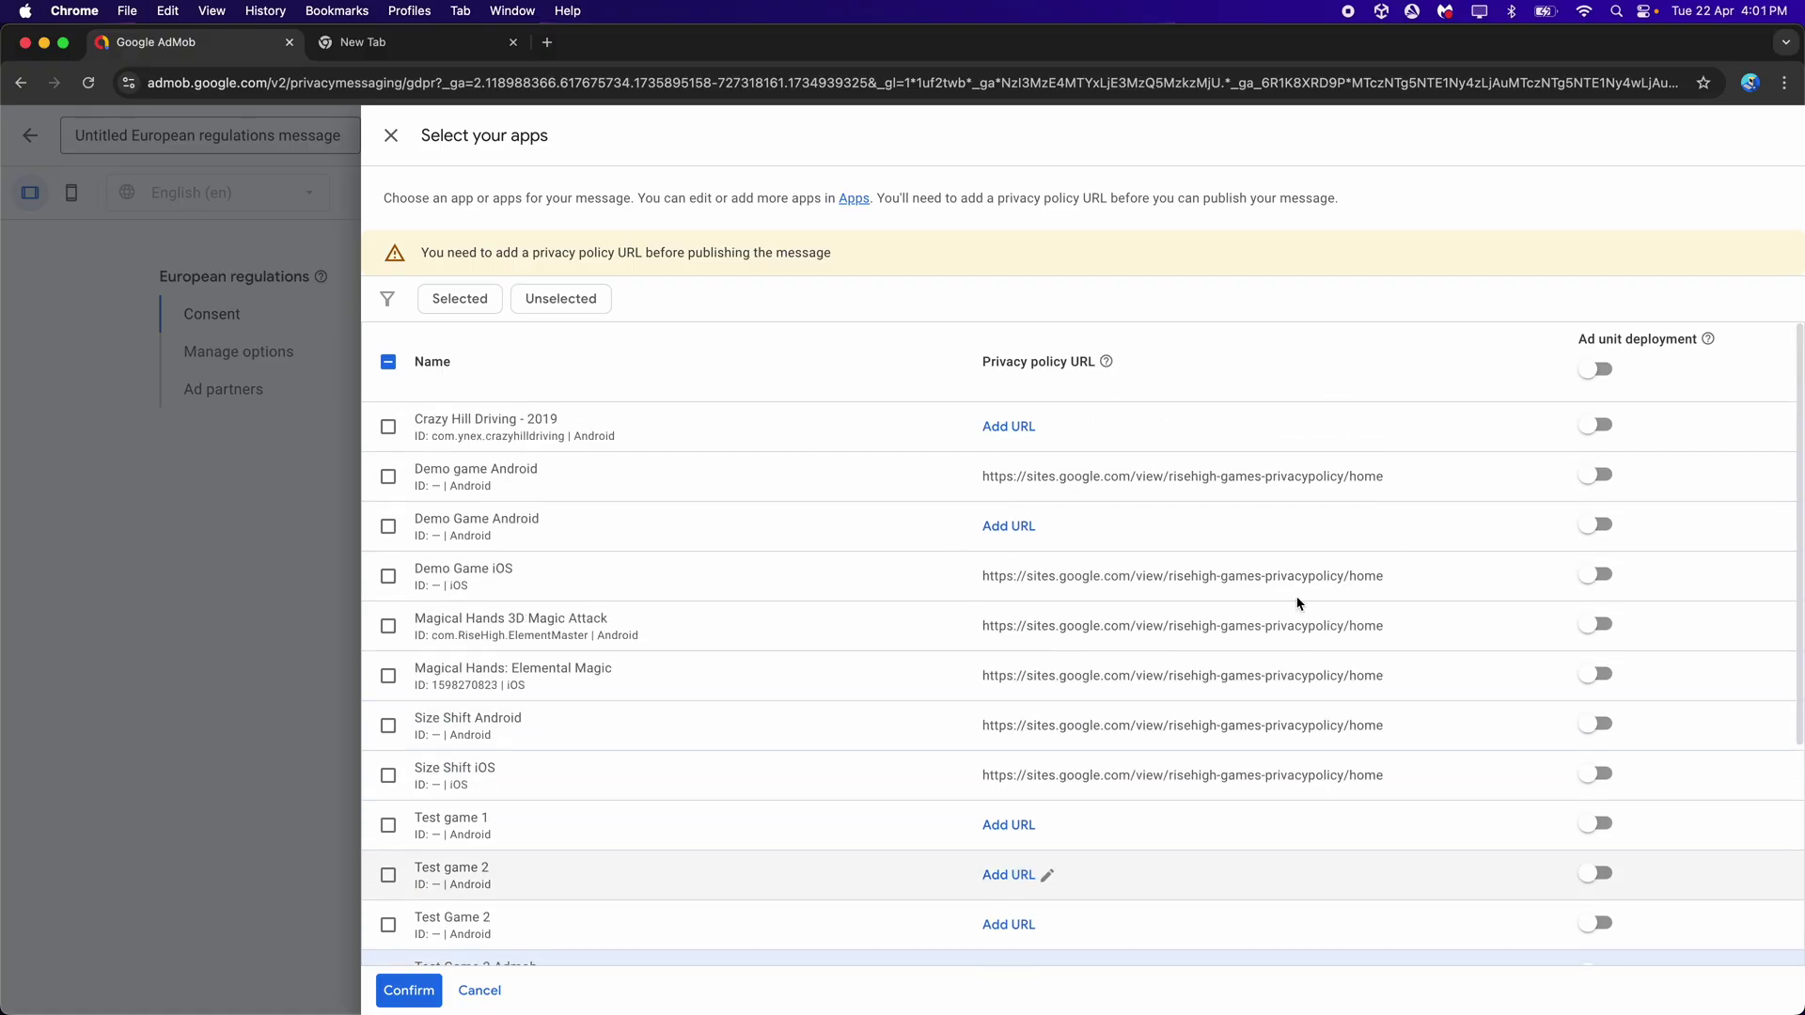
{"action": "scroll", "coordinate": [1298, 602], "scroll_direction": "down", "scroll_amount": 4}
{"action": "left_click", "coordinate": [1395, 443]}
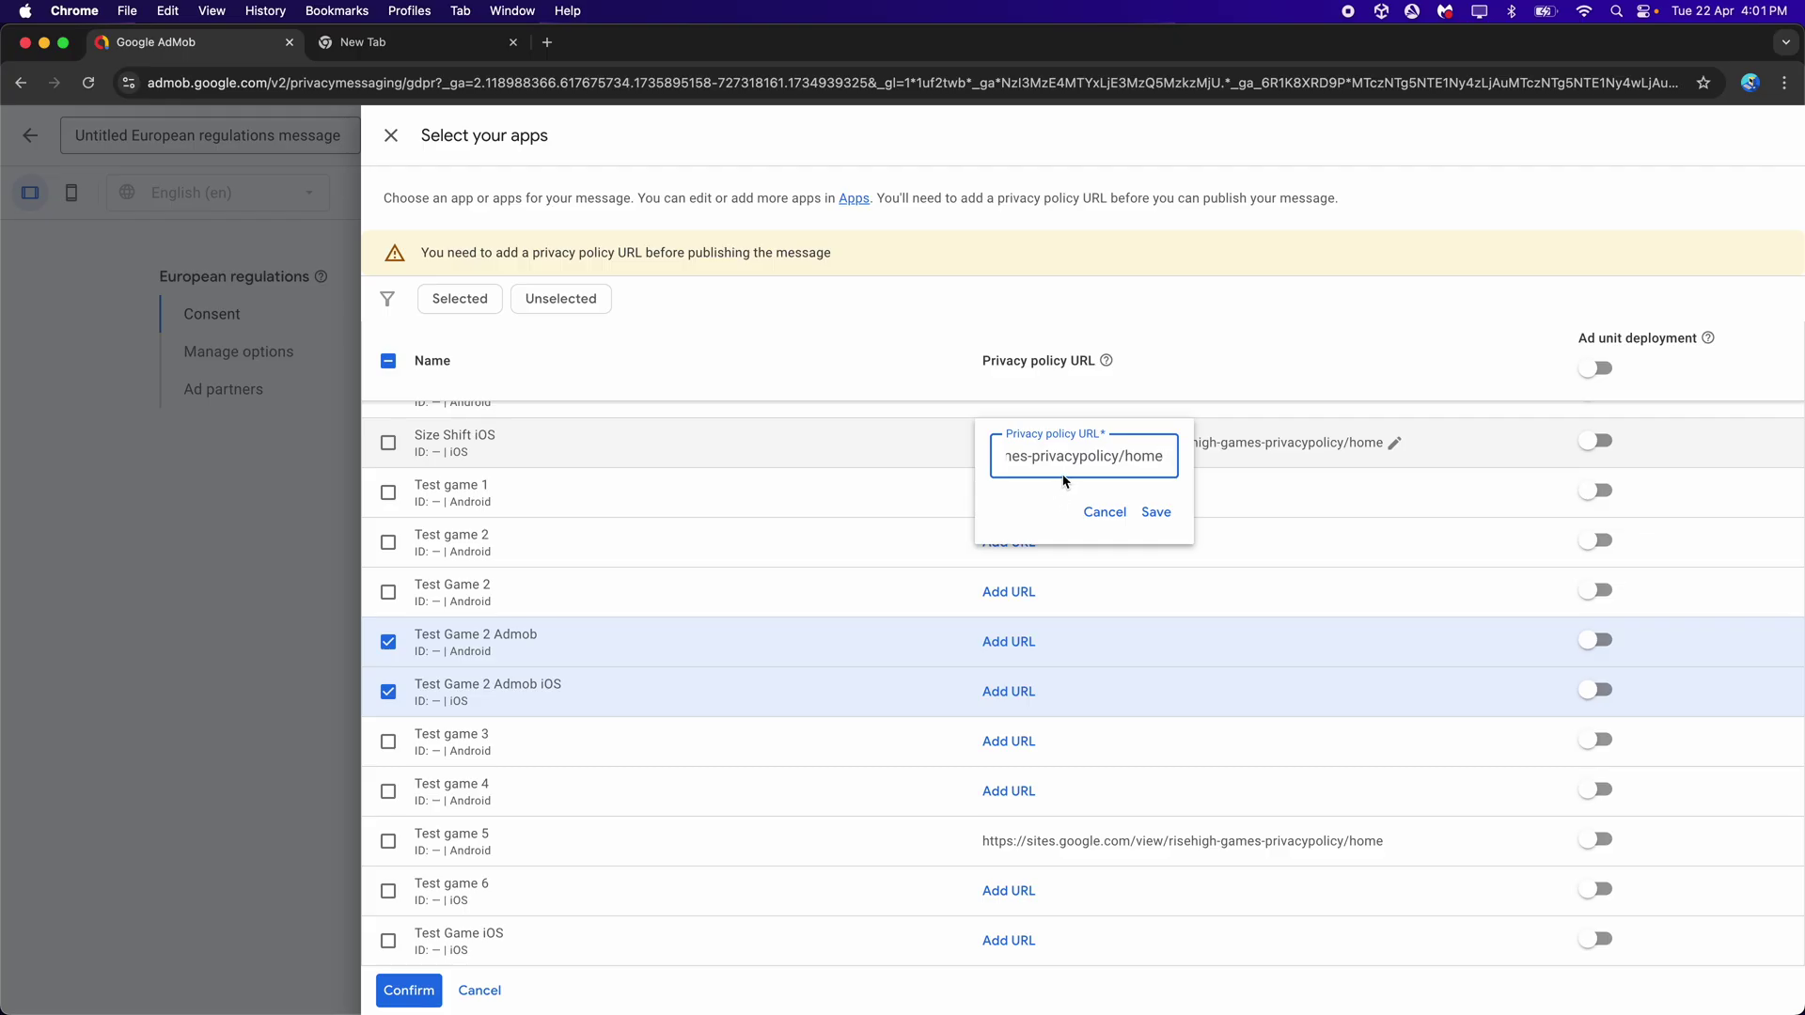
{"action": "key", "text": "super+a"}
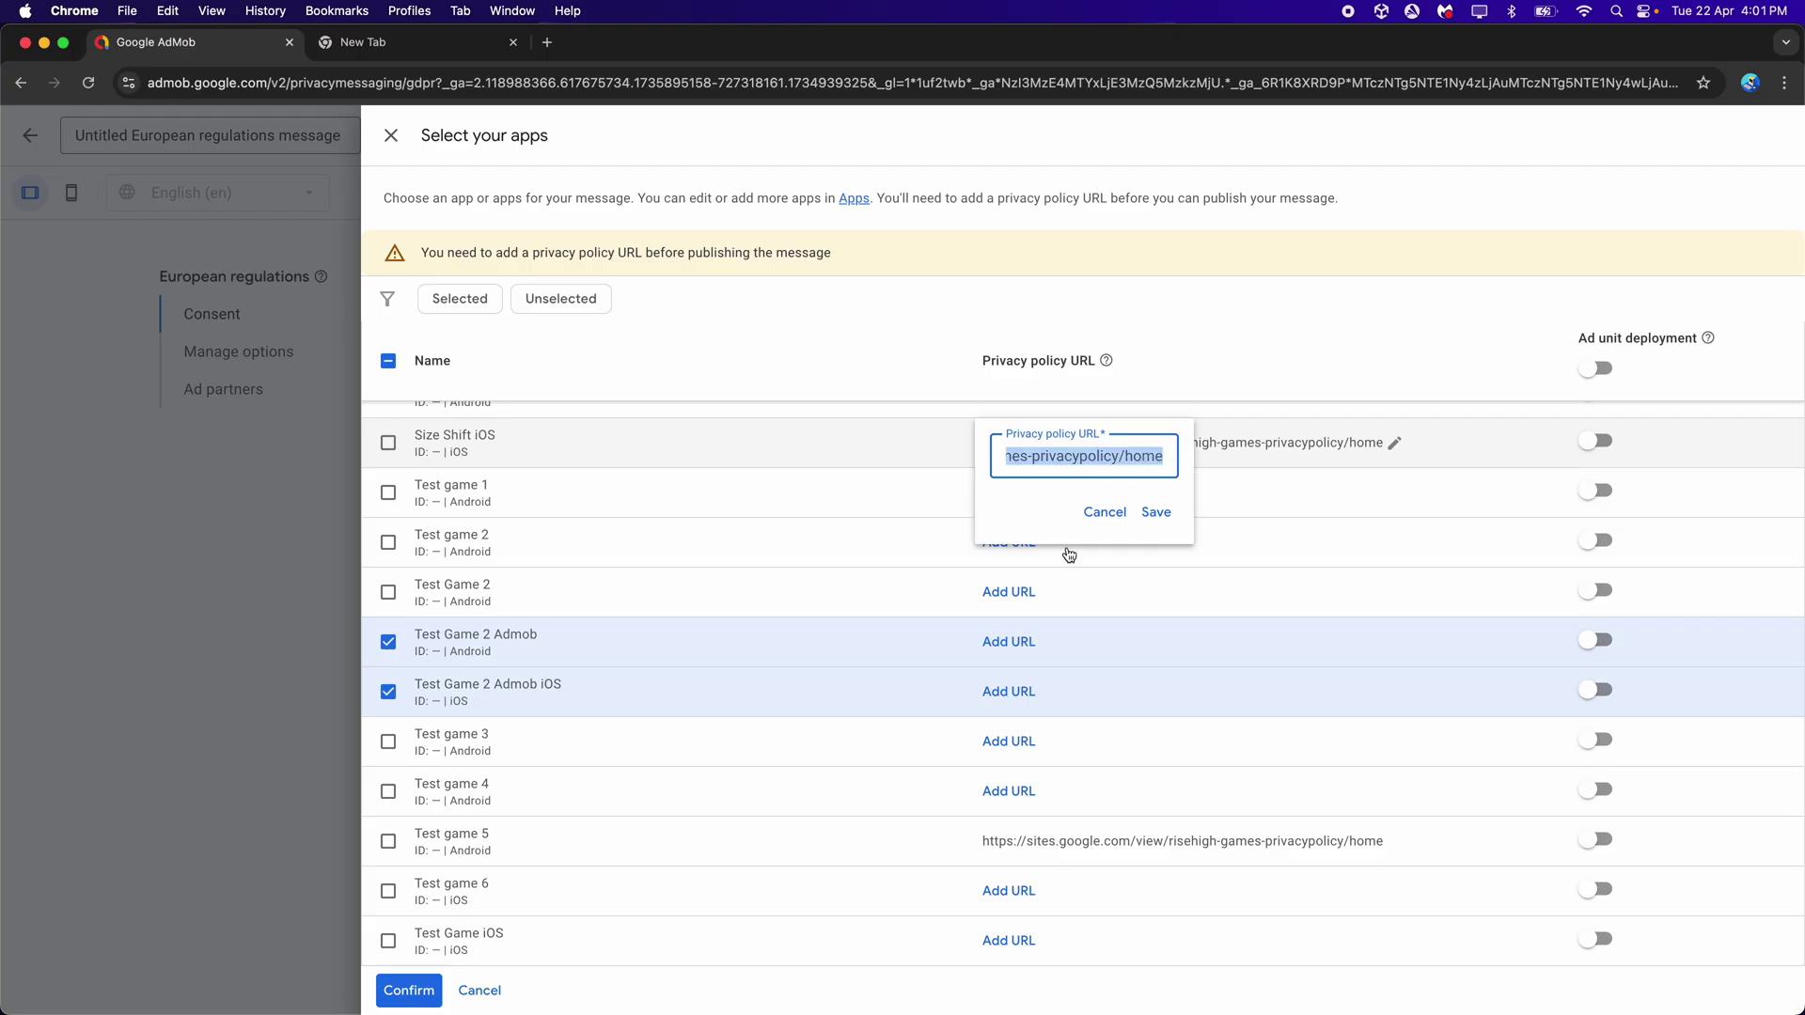
{"action": "key", "text": "super+c"}
{"action": "left_click", "coordinate": [1105, 513]}
{"action": "left_click", "coordinate": [1009, 647]}
{"action": "key", "text": "super+v"}
{"action": "left_click", "coordinate": [1156, 716]}
{"action": "left_click", "coordinate": [1014, 700]}
{"action": "key", "text": "super+v"}
{"action": "left_click", "coordinate": [1156, 758]}
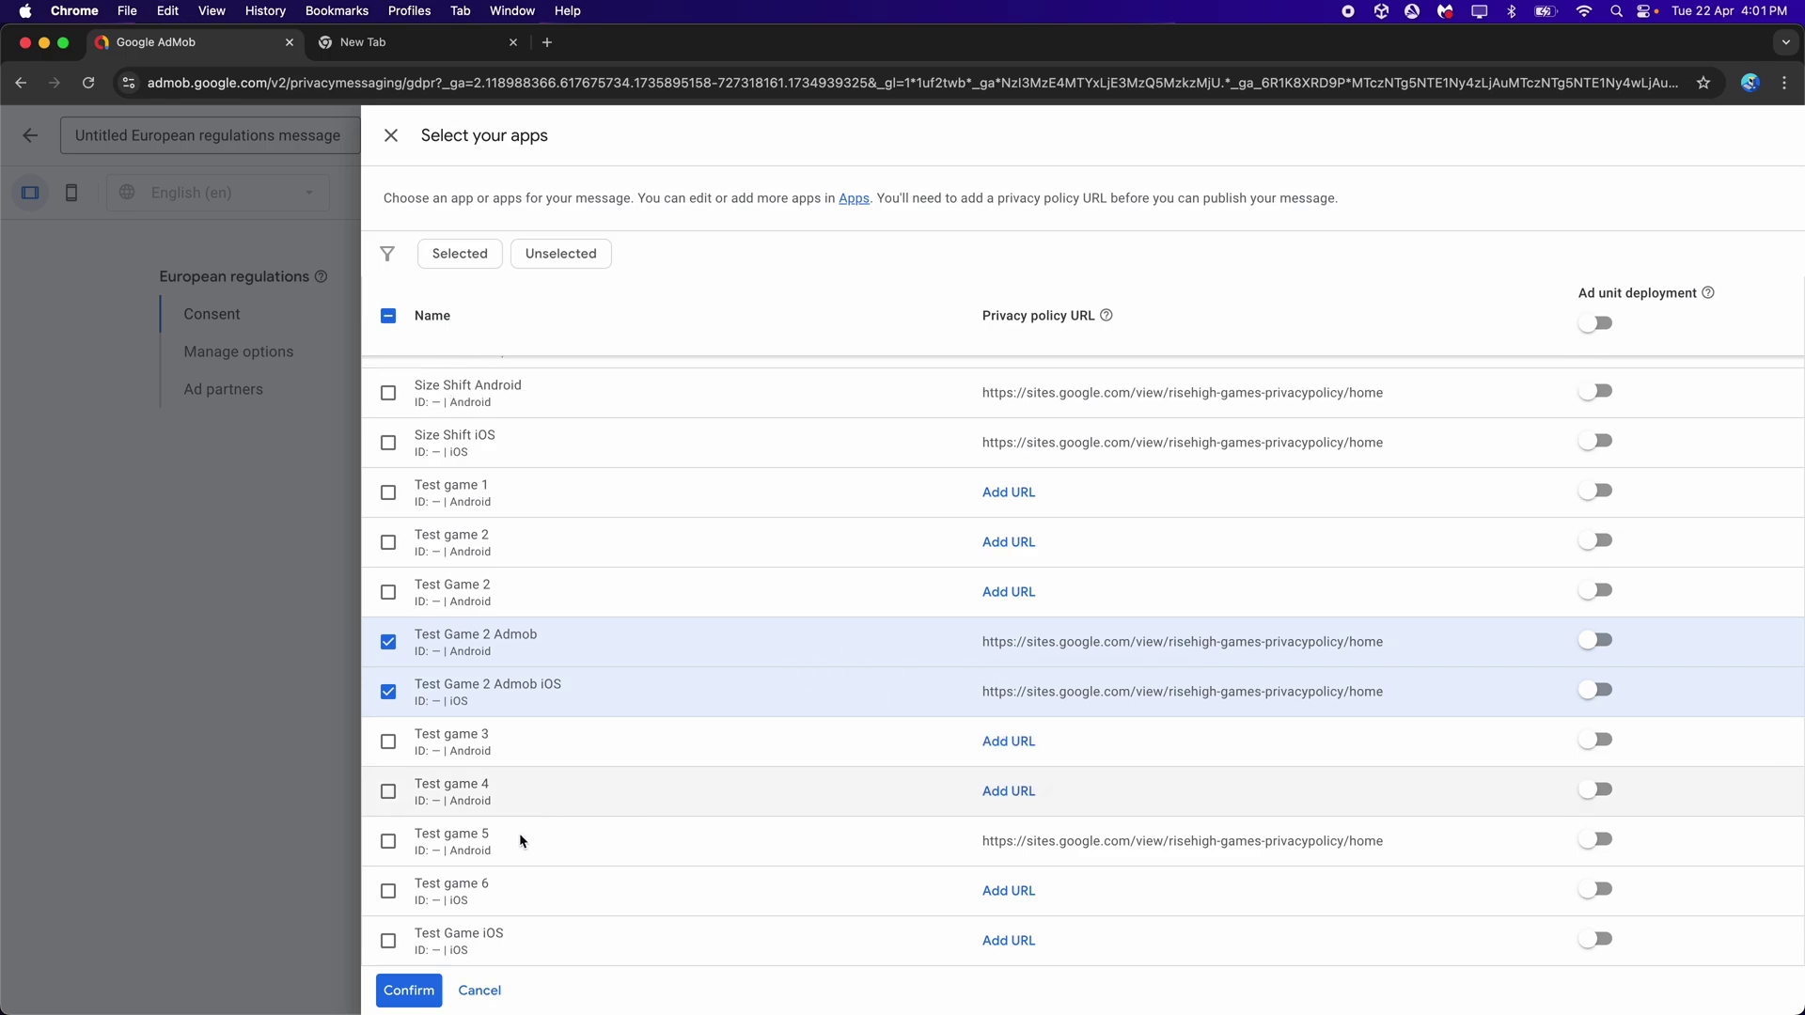
{"action": "left_click", "coordinate": [419, 987]}
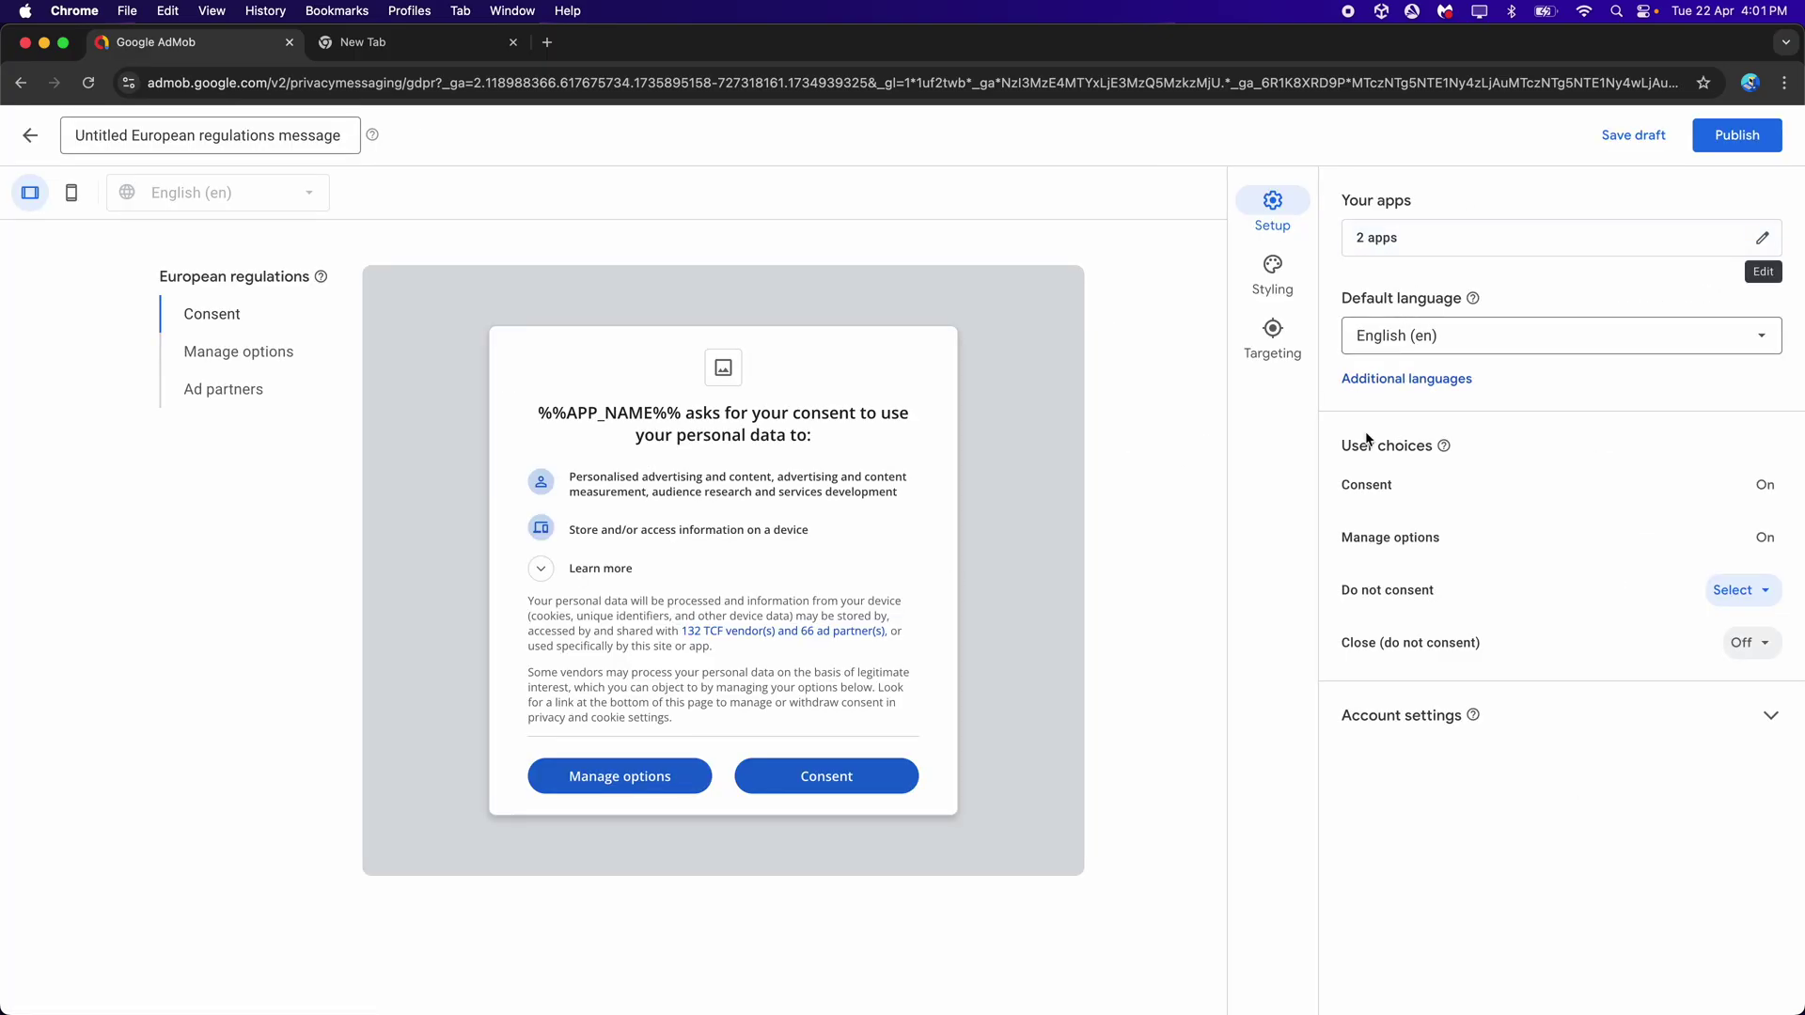
{"action": "mouse_move", "coordinate": [1439, 452]}
{"action": "left_click", "coordinate": [1737, 592]}
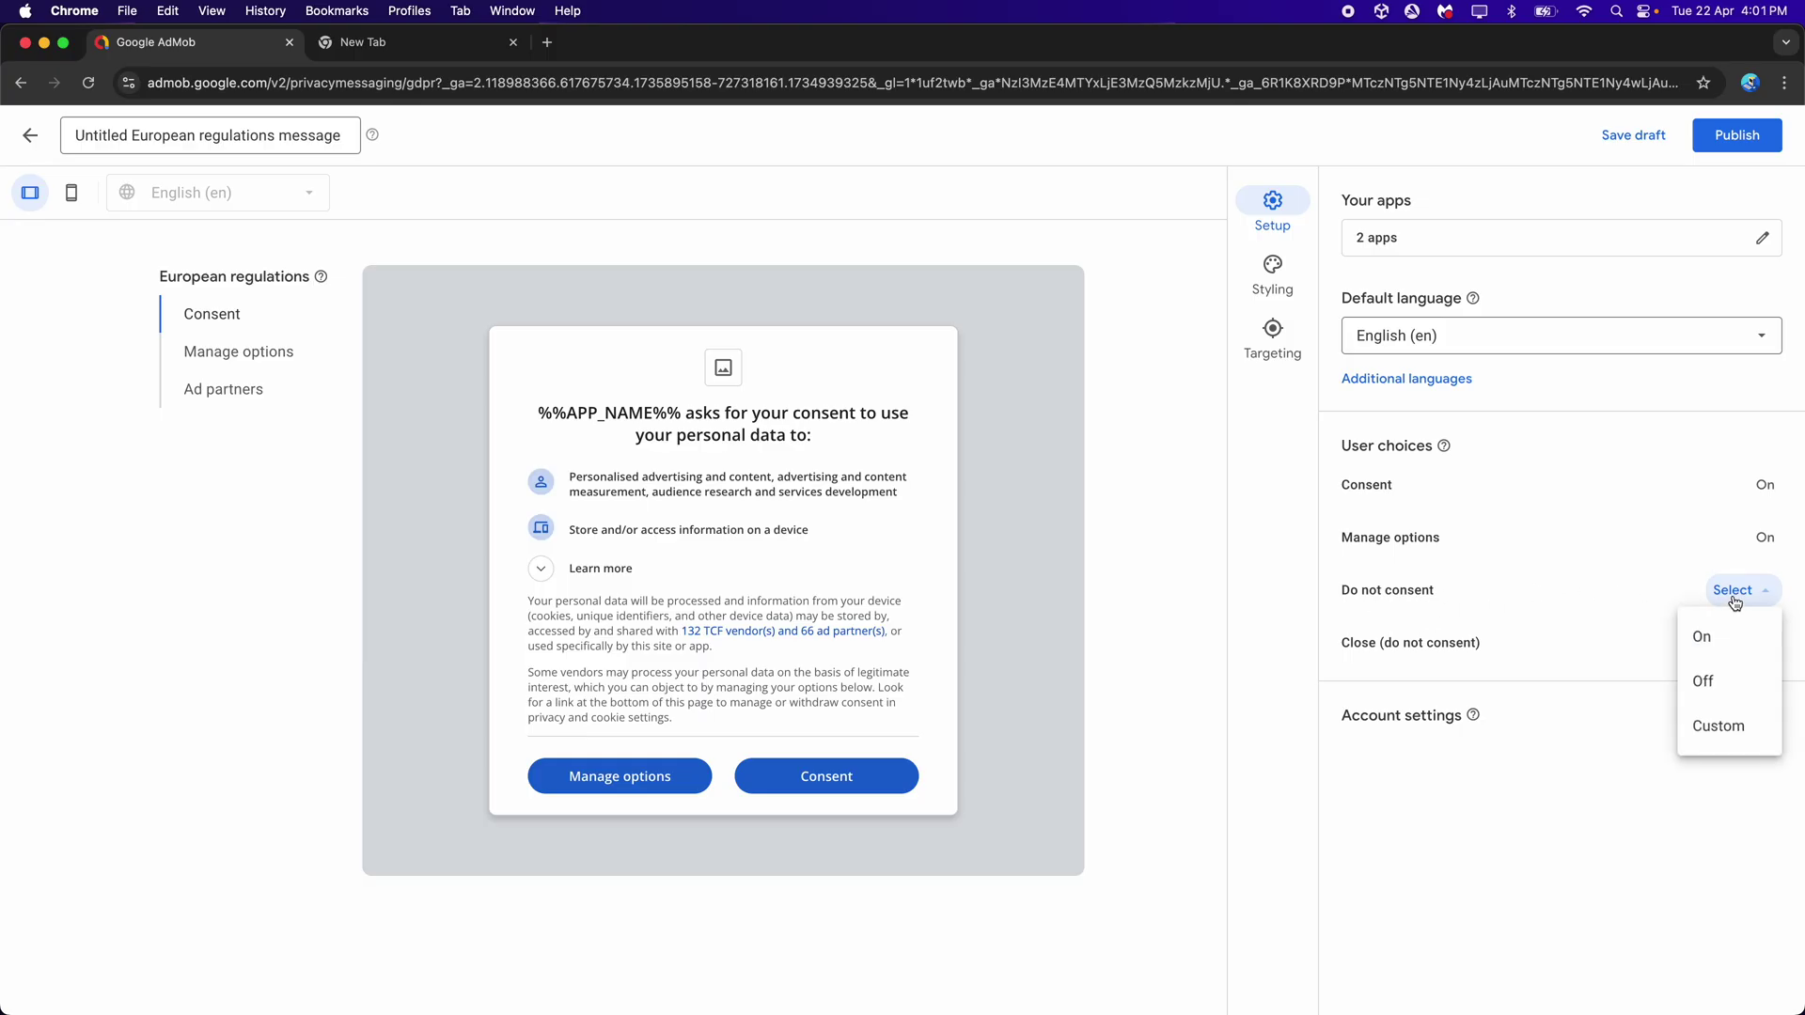
{"action": "left_click", "coordinate": [1546, 834]}
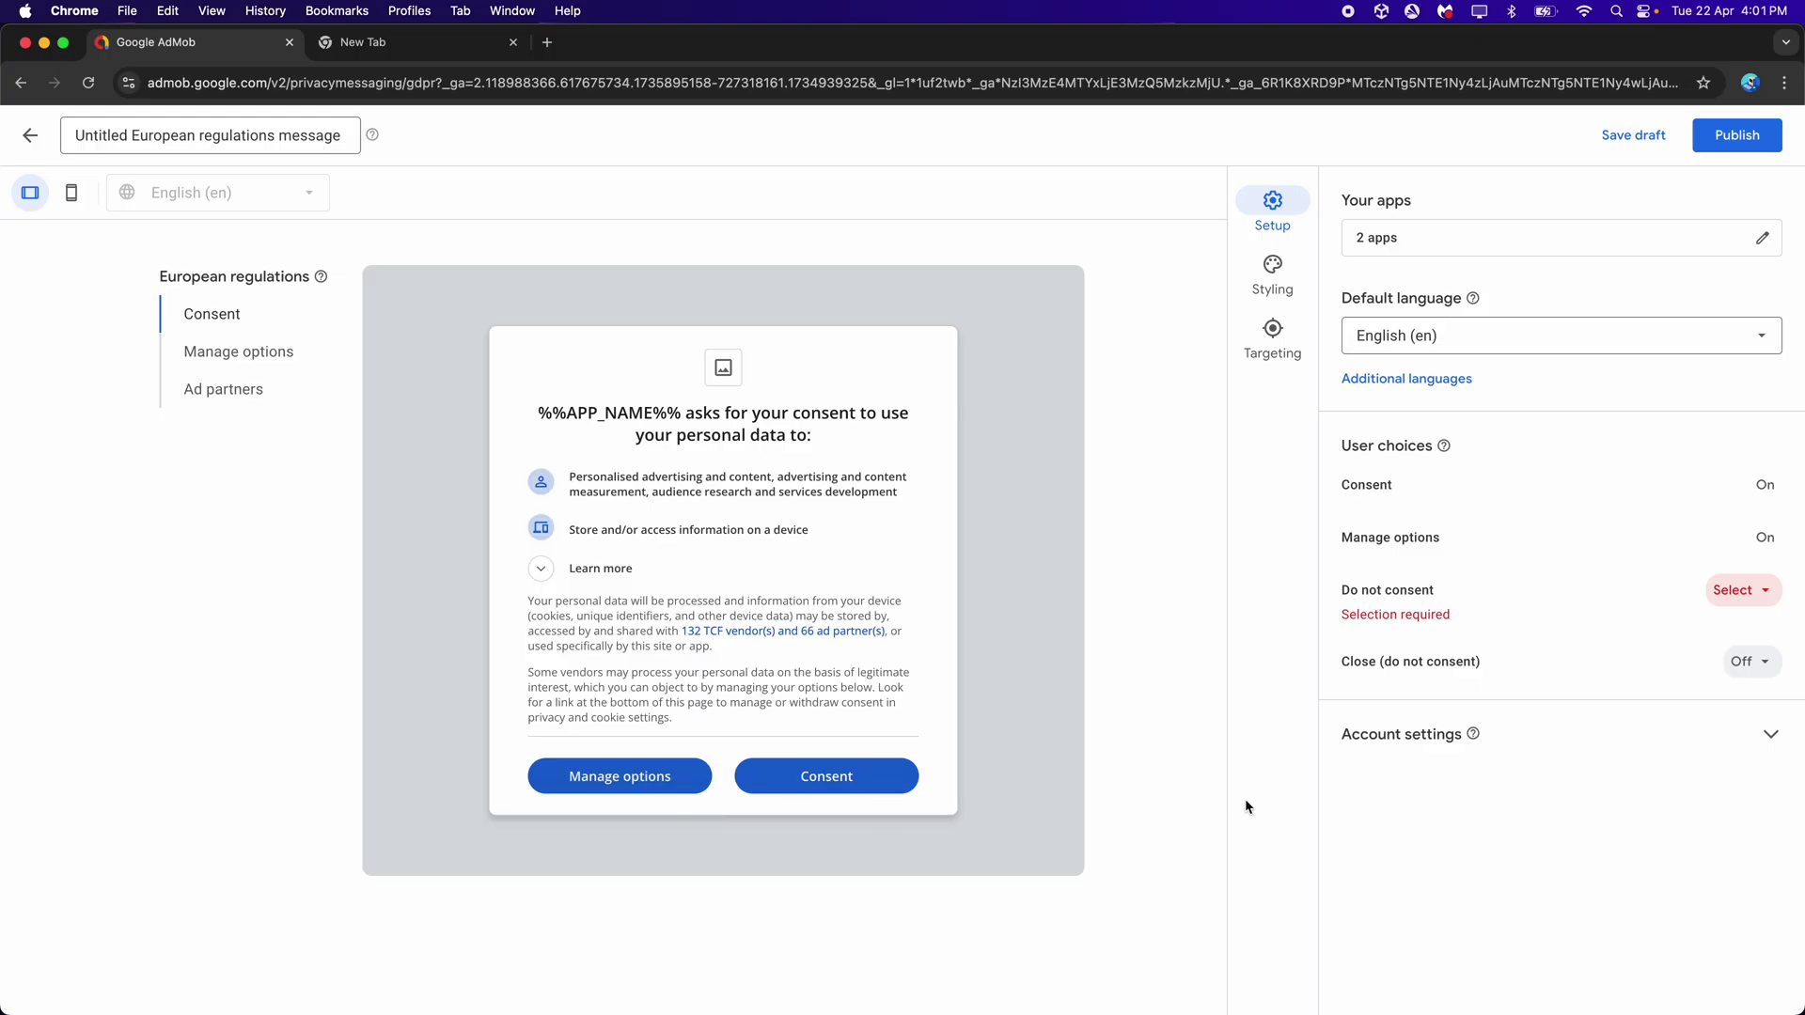
Set the message's geography targeting to Everywhere and try to publish the message.
{"action": "left_click", "coordinate": [1272, 268]}
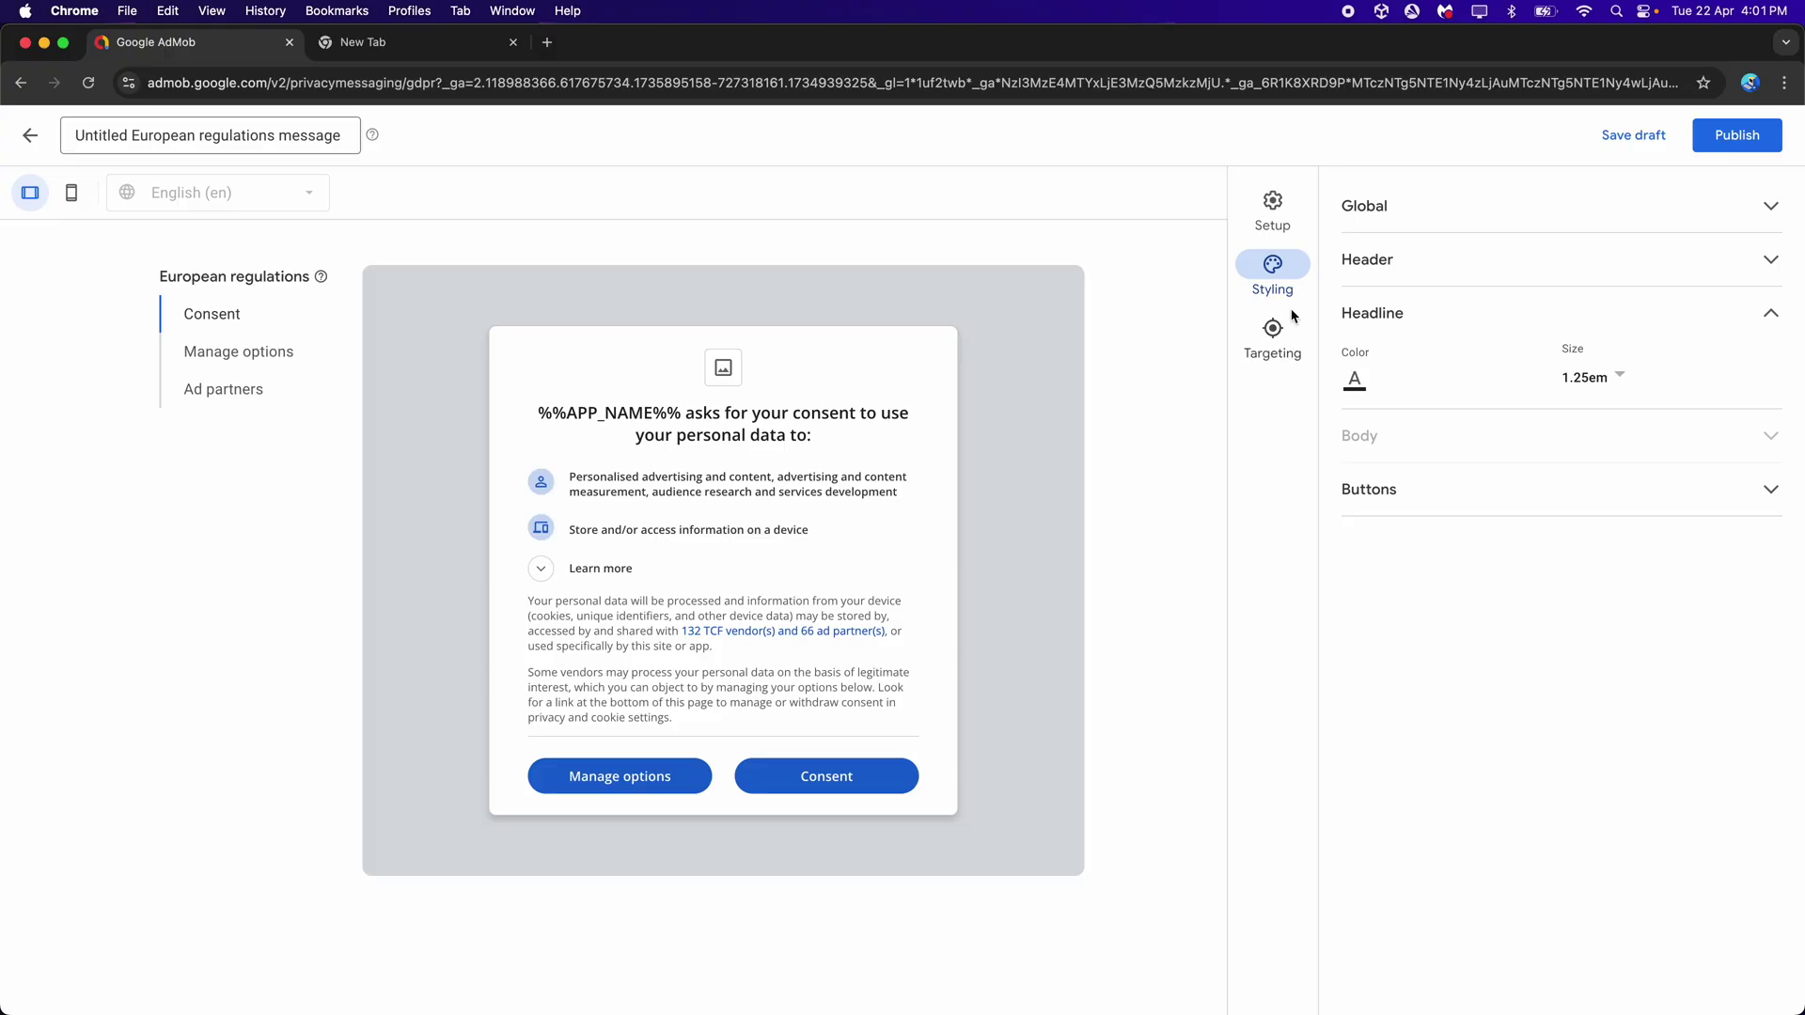
{"action": "left_click", "coordinate": [1273, 331]}
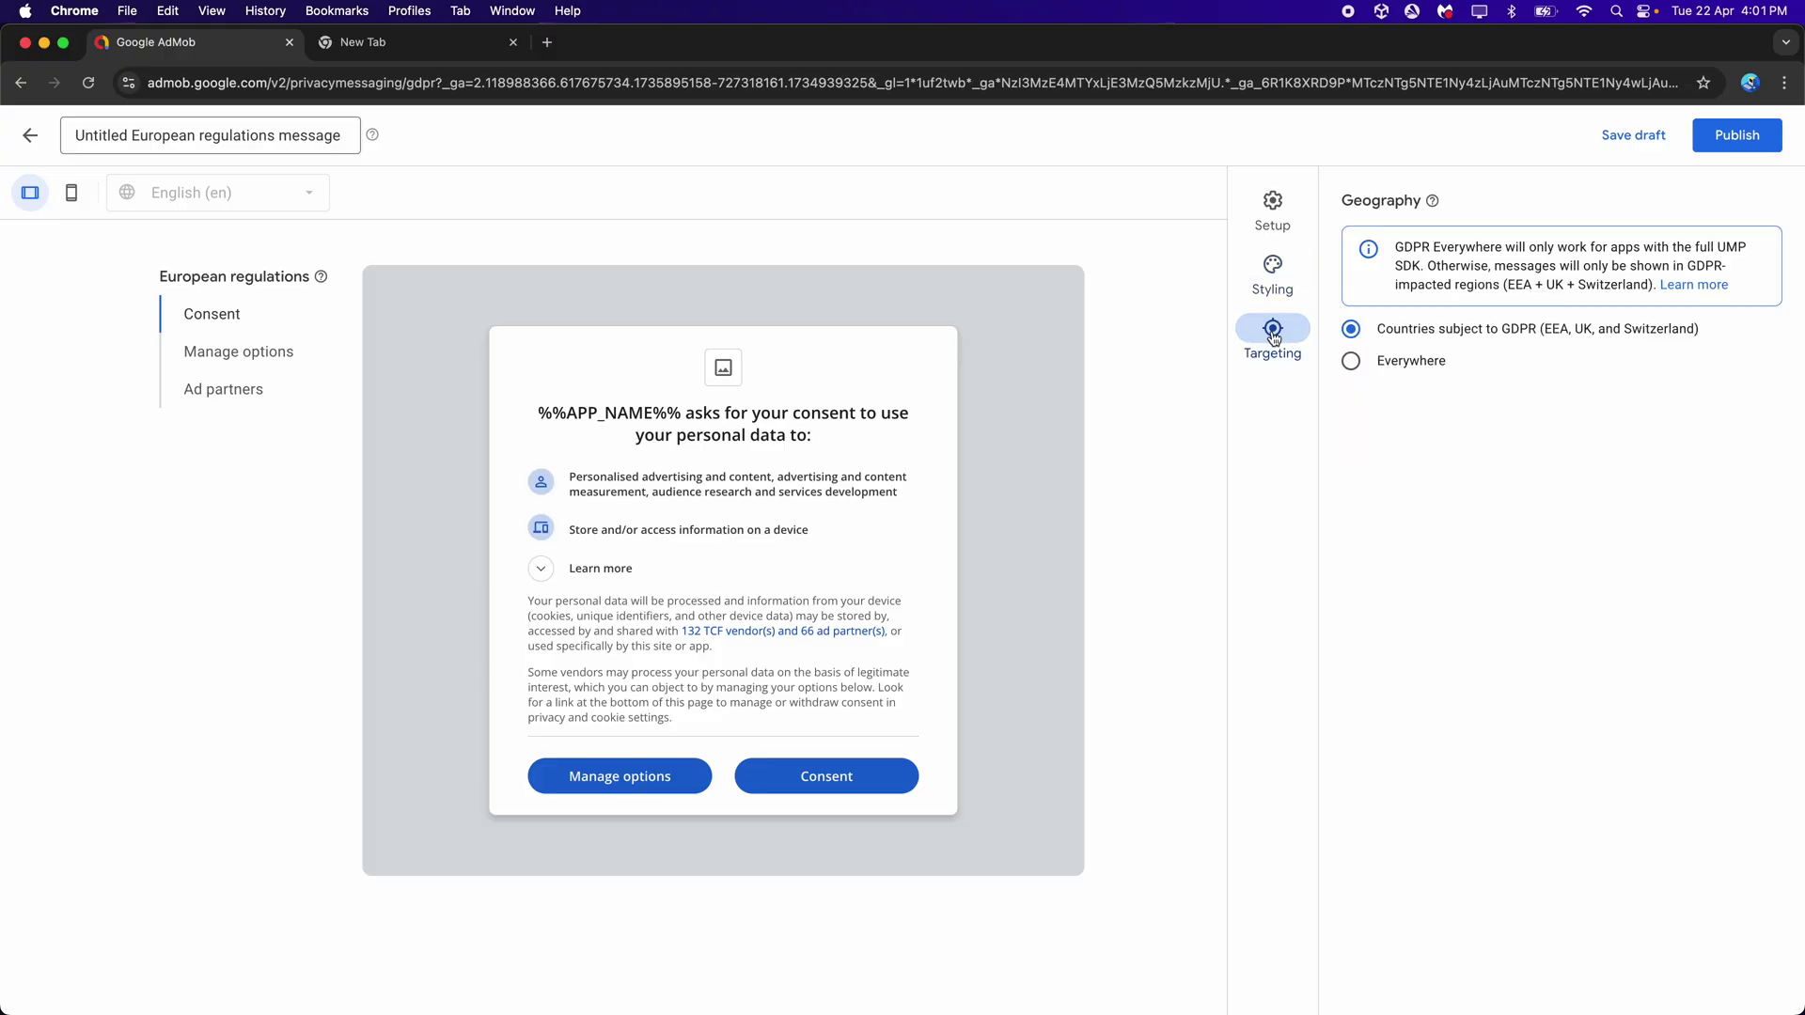
{"action": "left_click", "coordinate": [1353, 367]}
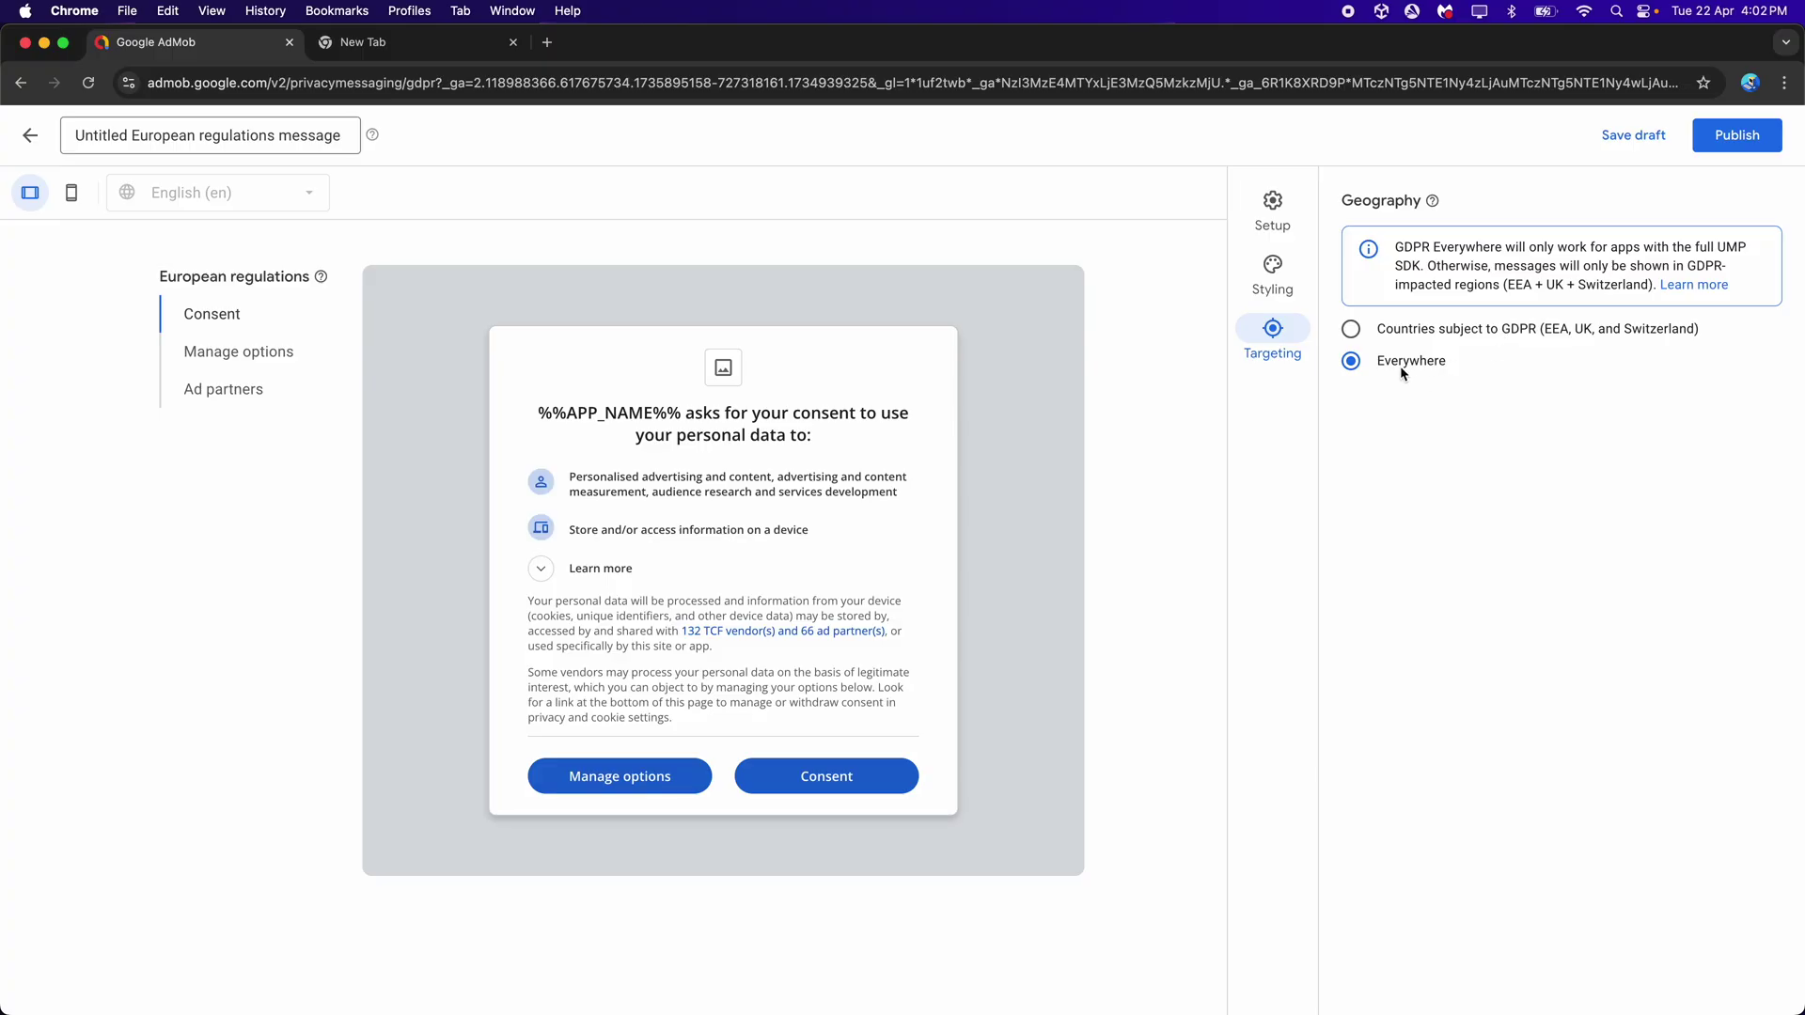
{"action": "left_click", "coordinate": [1740, 136]}
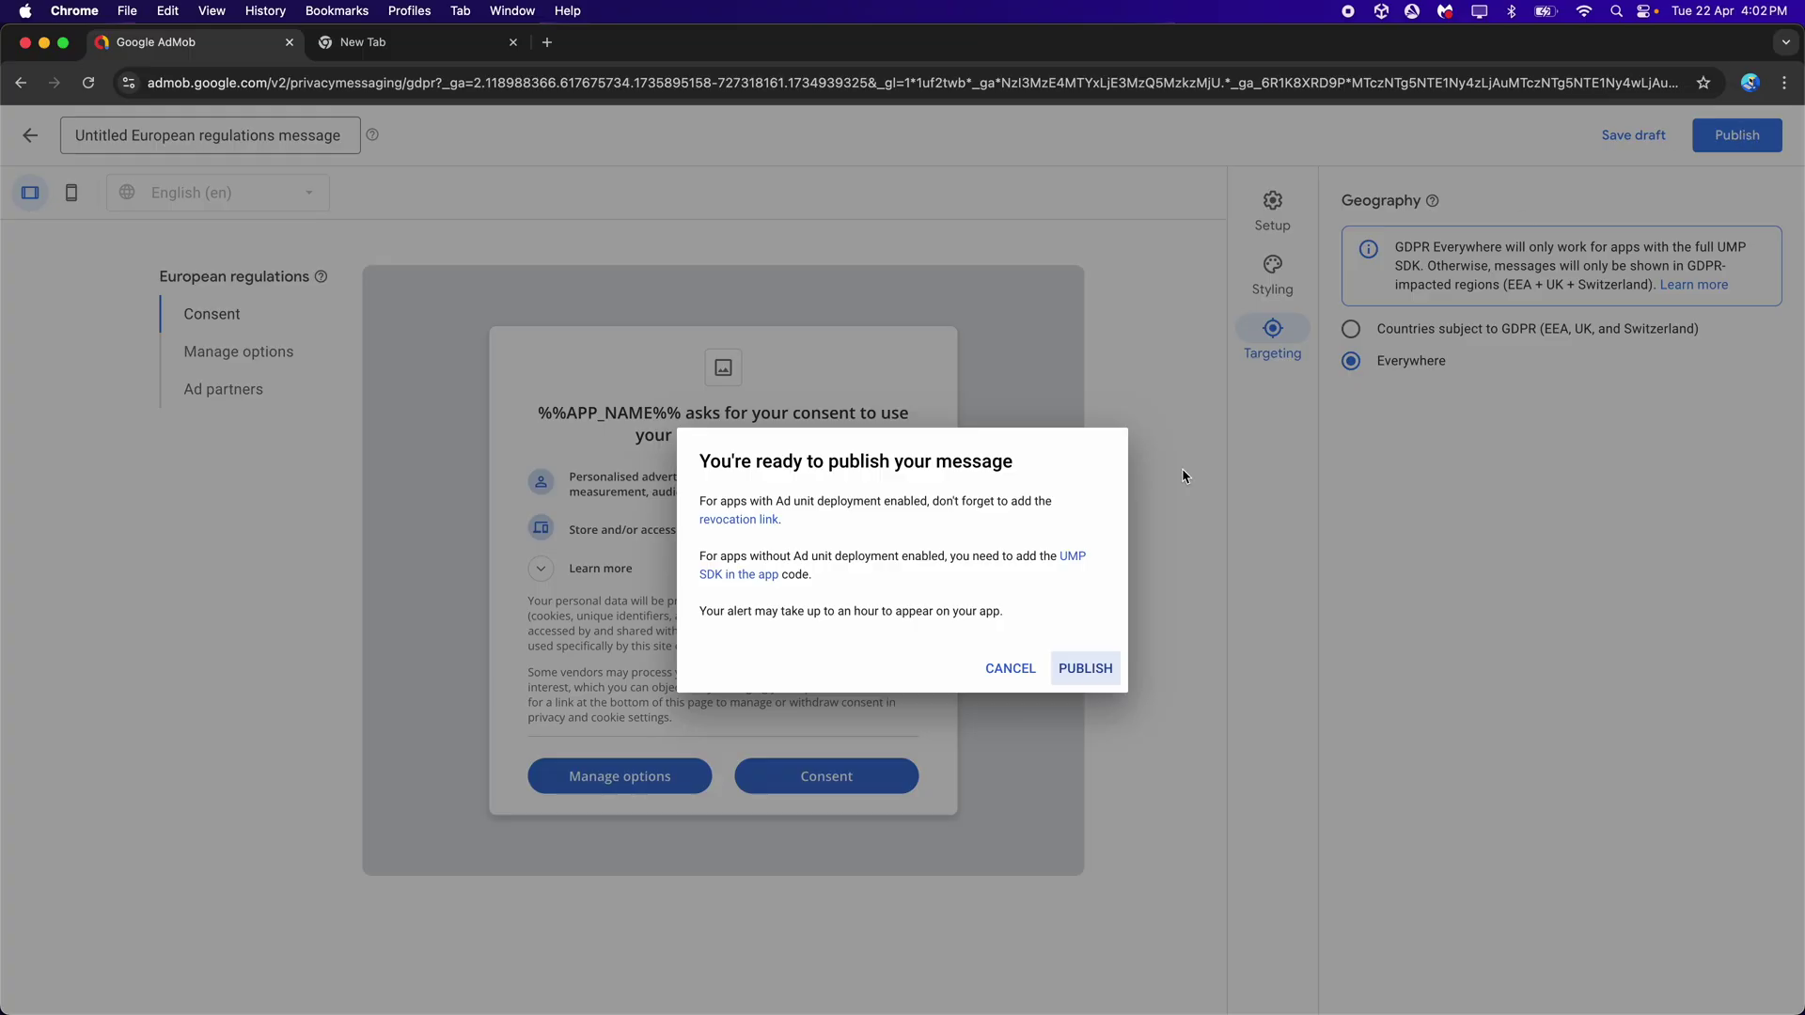
{"action": "left_click", "coordinate": [1086, 668]}
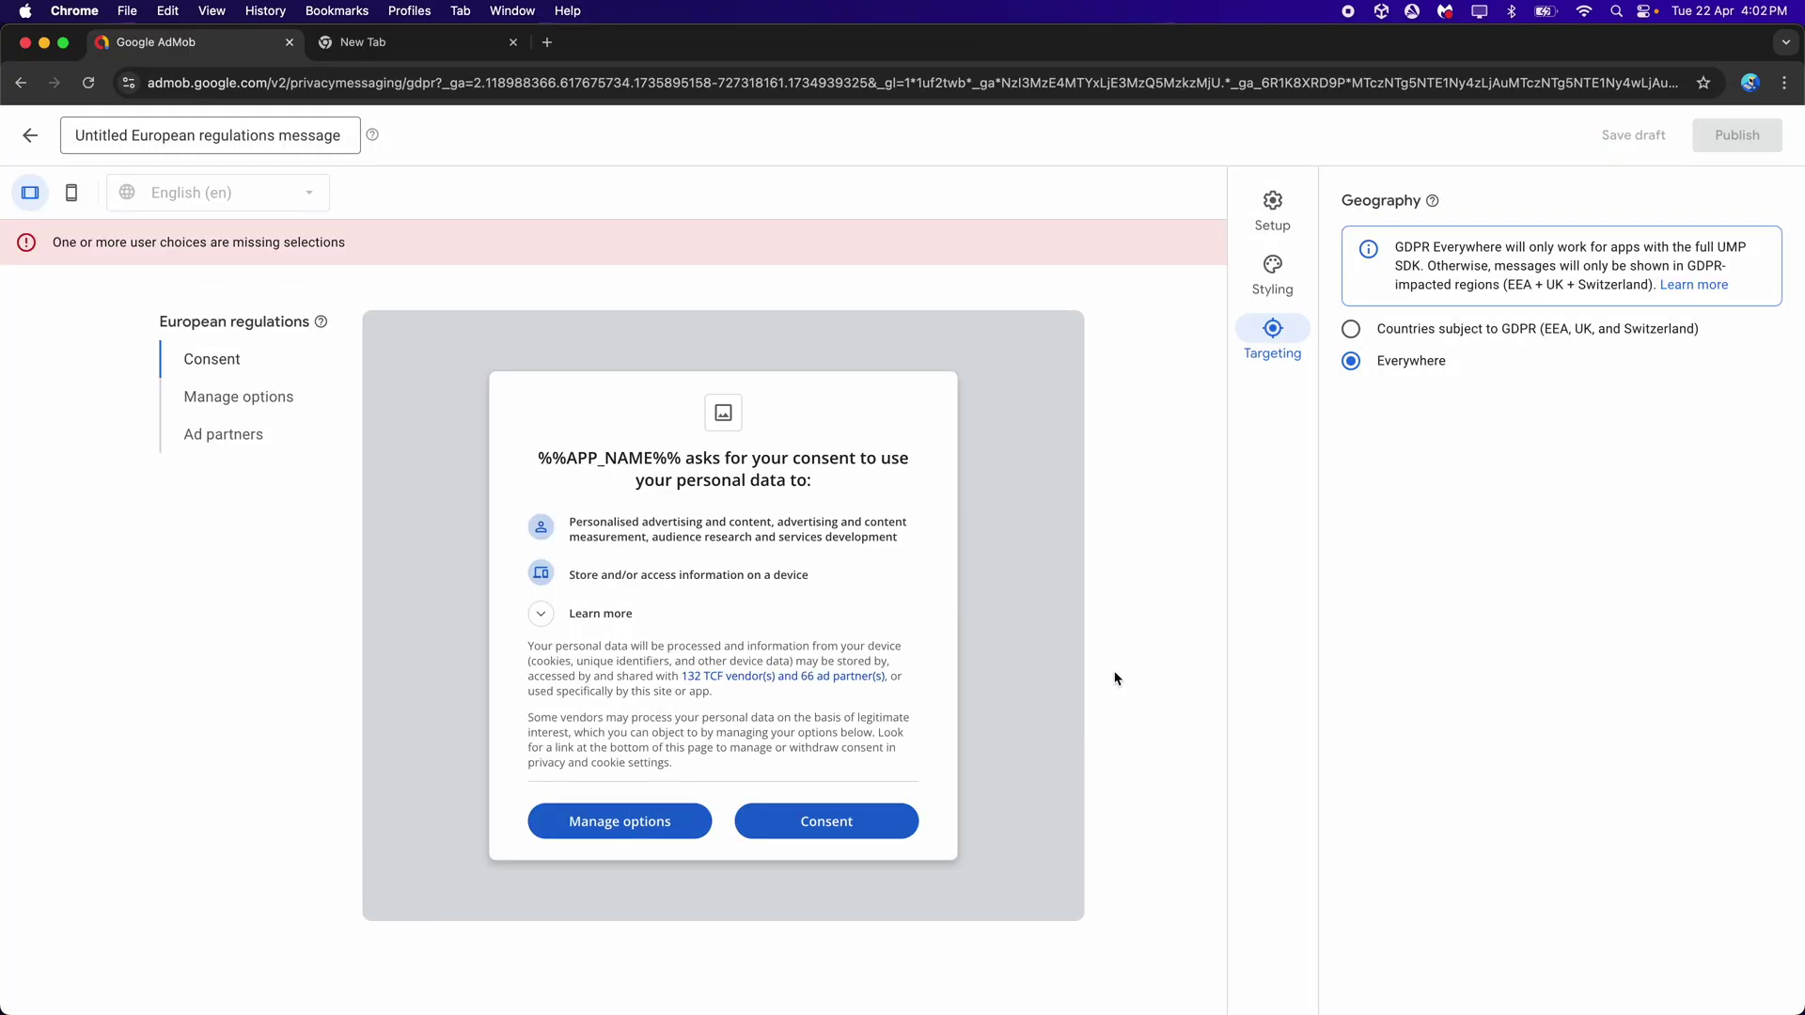
Set the Do not consent user choice to Off and publish the European regulations message.
{"action": "left_click", "coordinate": [1273, 205]}
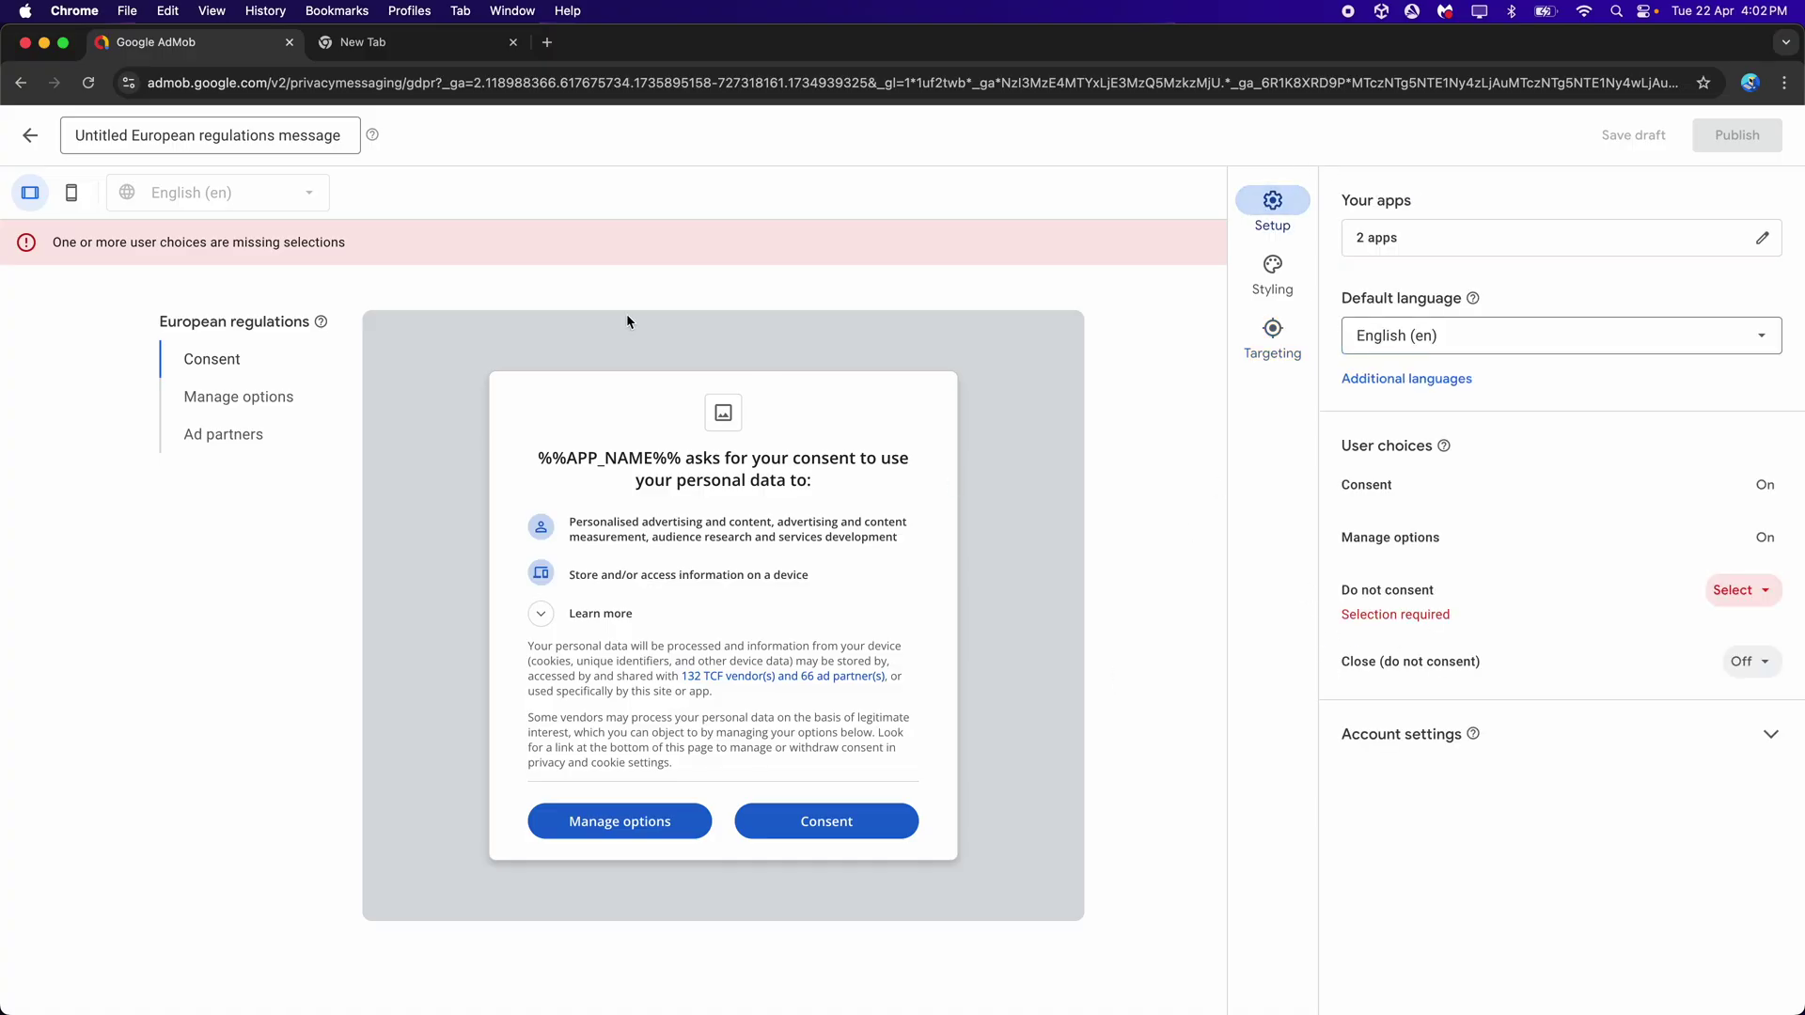
{"action": "left_click", "coordinate": [1727, 602]}
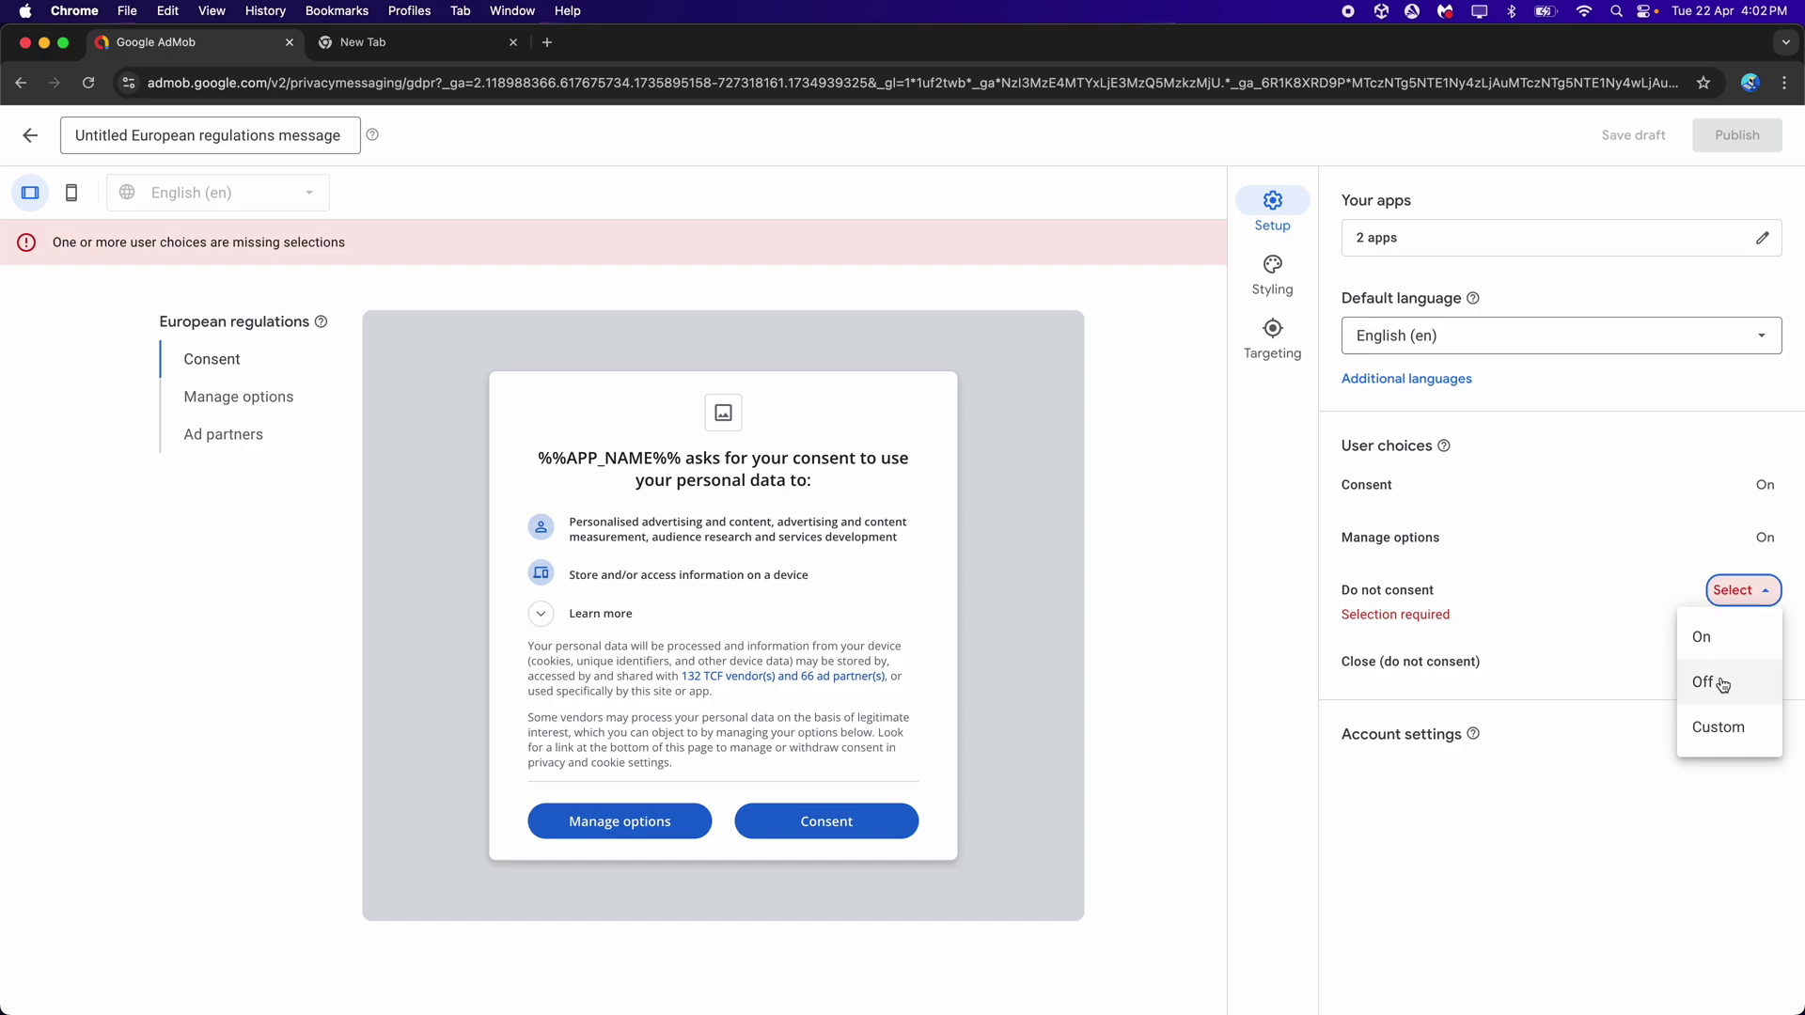
{"action": "left_click", "coordinate": [1698, 689]}
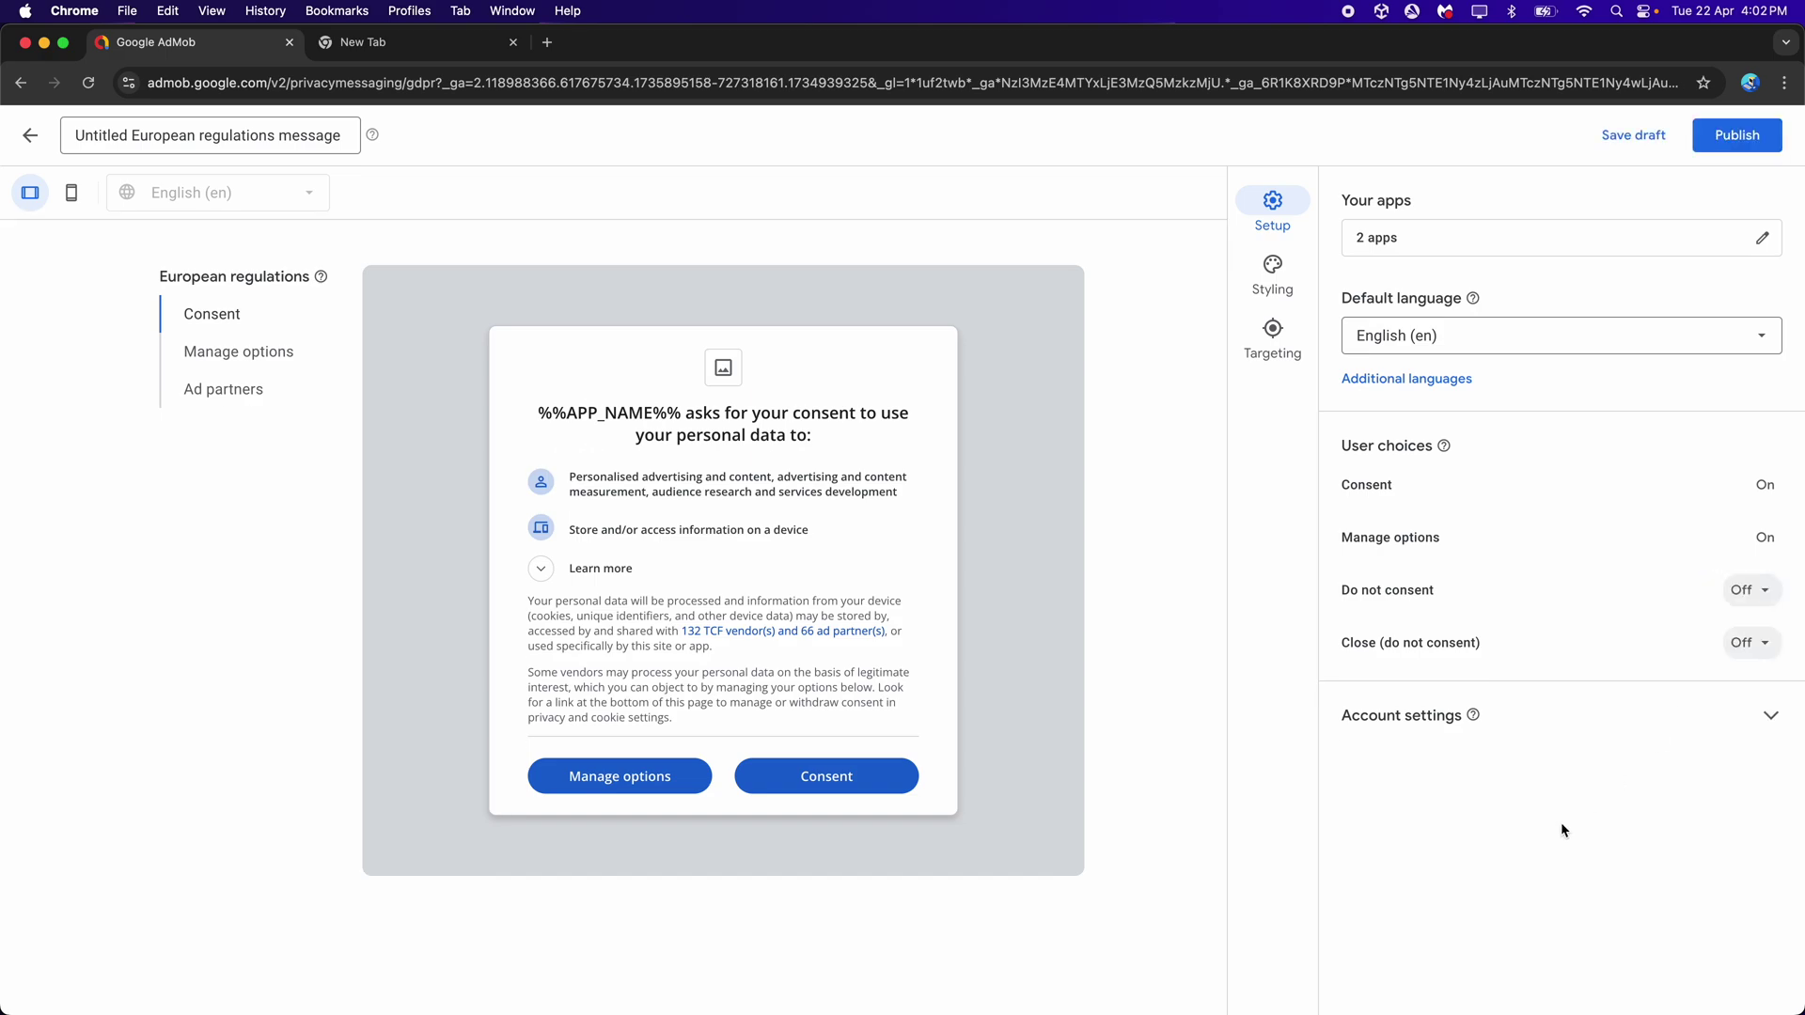
{"action": "left_click", "coordinate": [1736, 135]}
{"action": "left_click", "coordinate": [1086, 668]}
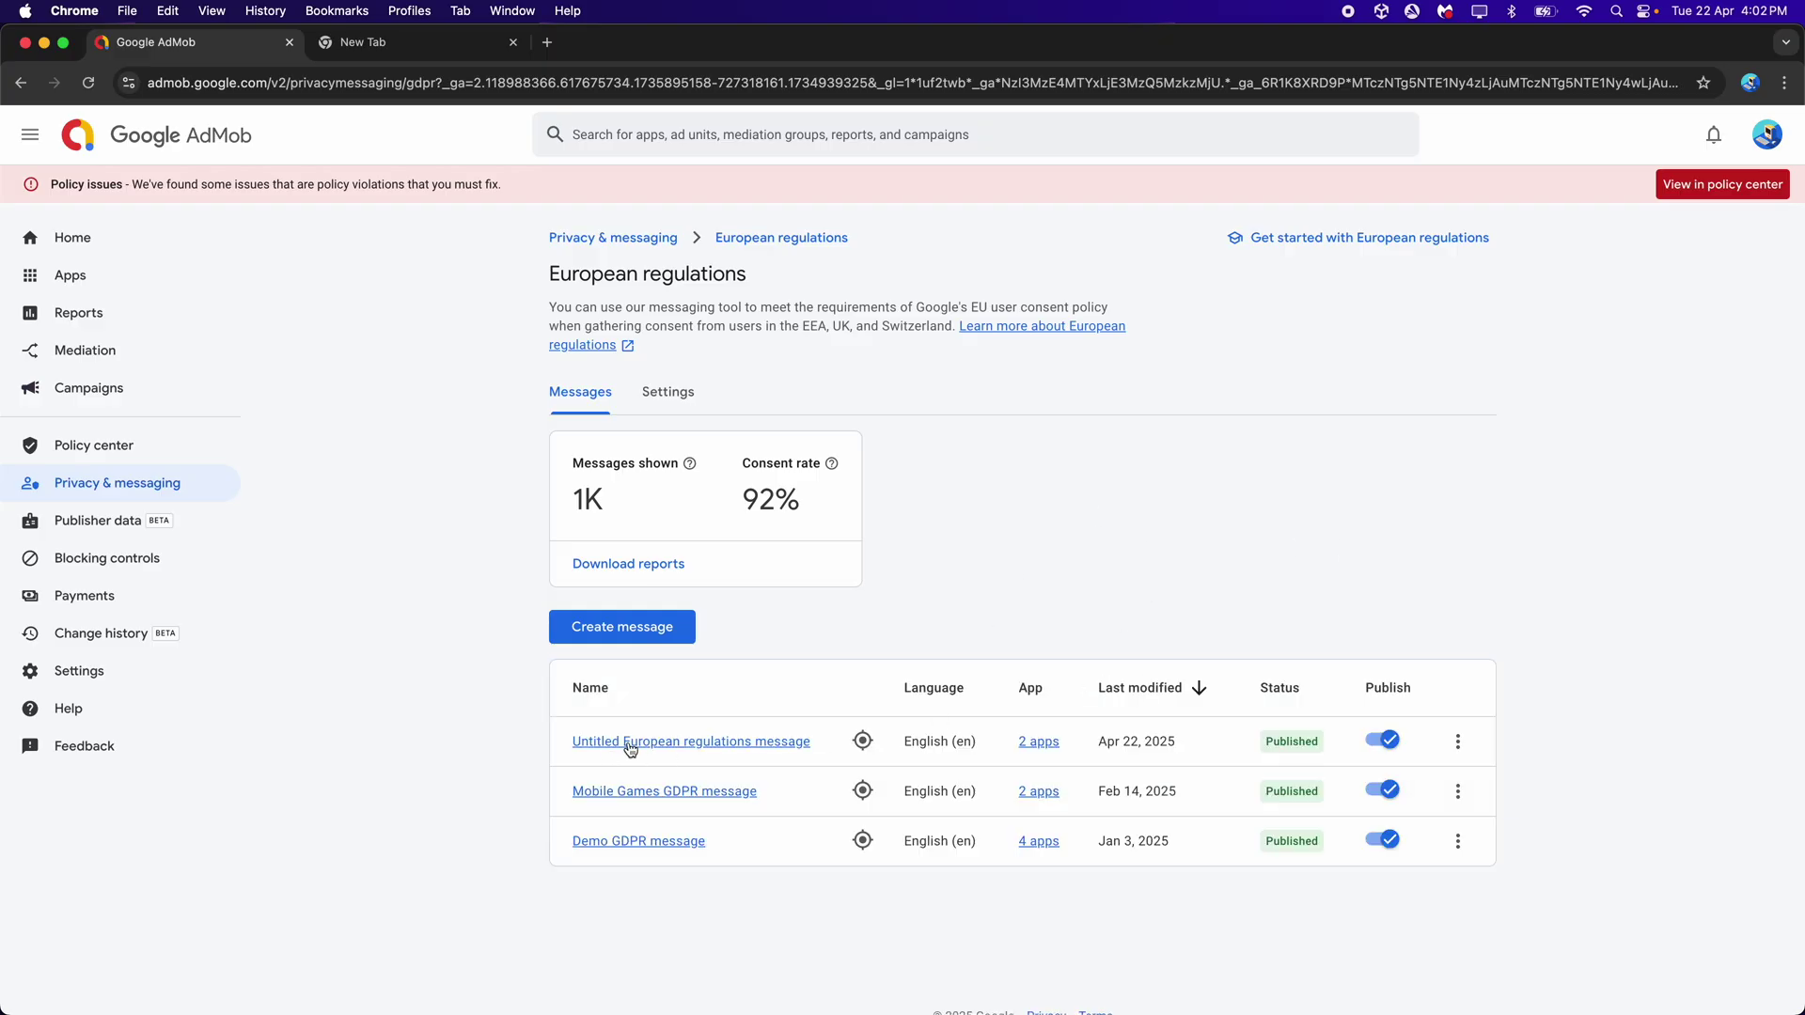
Reopen the Untitled European regulations message, rename it Test Game GDPR and publish the changes.
{"action": "left_click", "coordinate": [694, 745]}
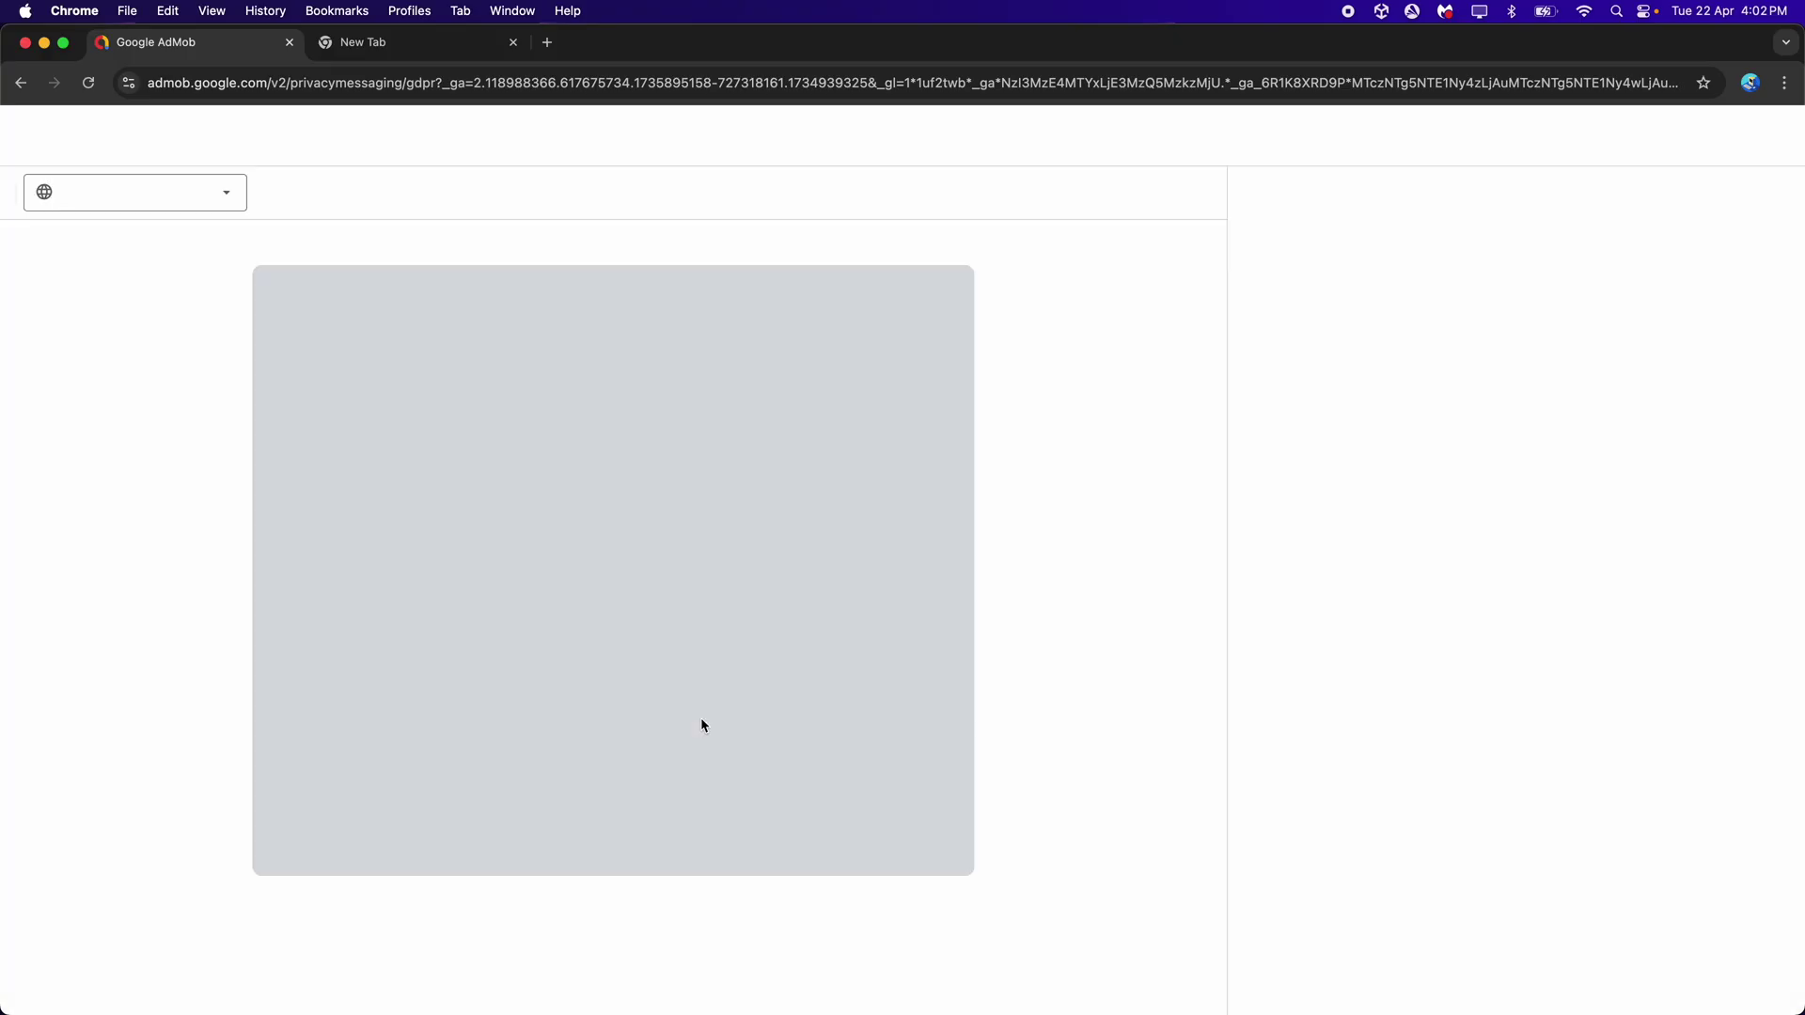
{"action": "left_click", "coordinate": [152, 137]}
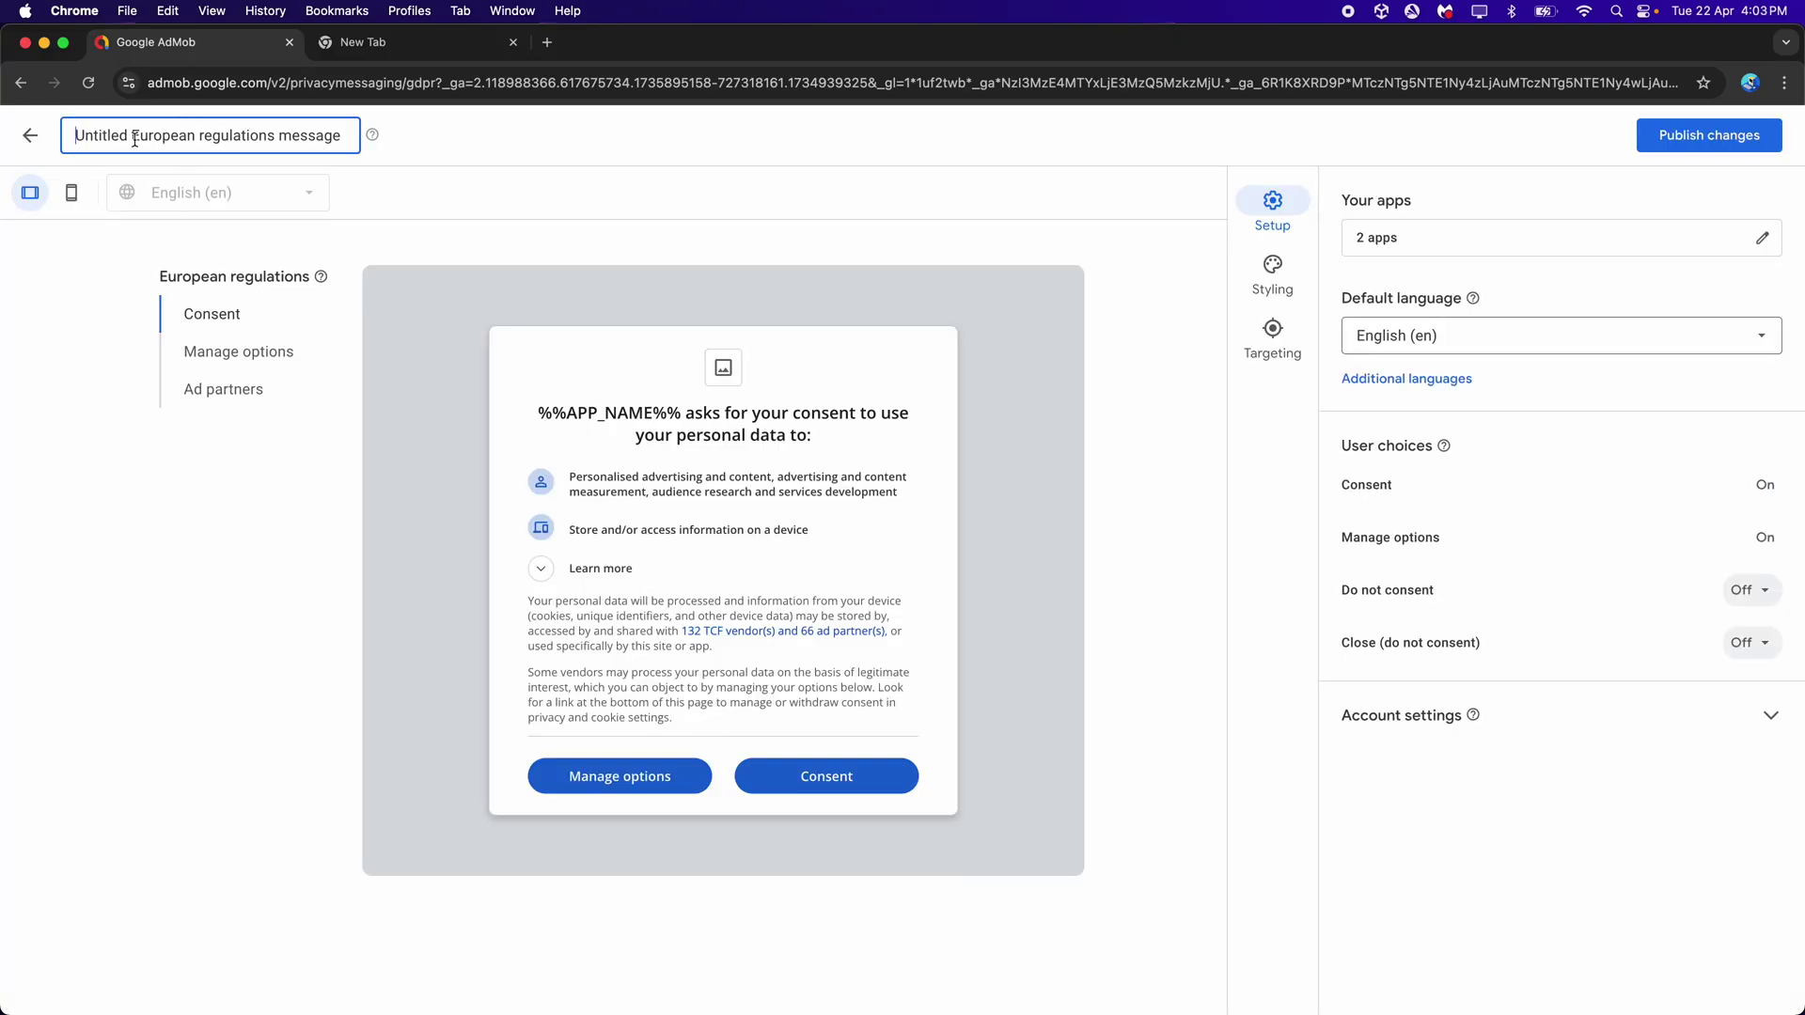
{"action": "left_click_drag", "start_coordinate": [342, 137], "coordinate": [3, 137]}
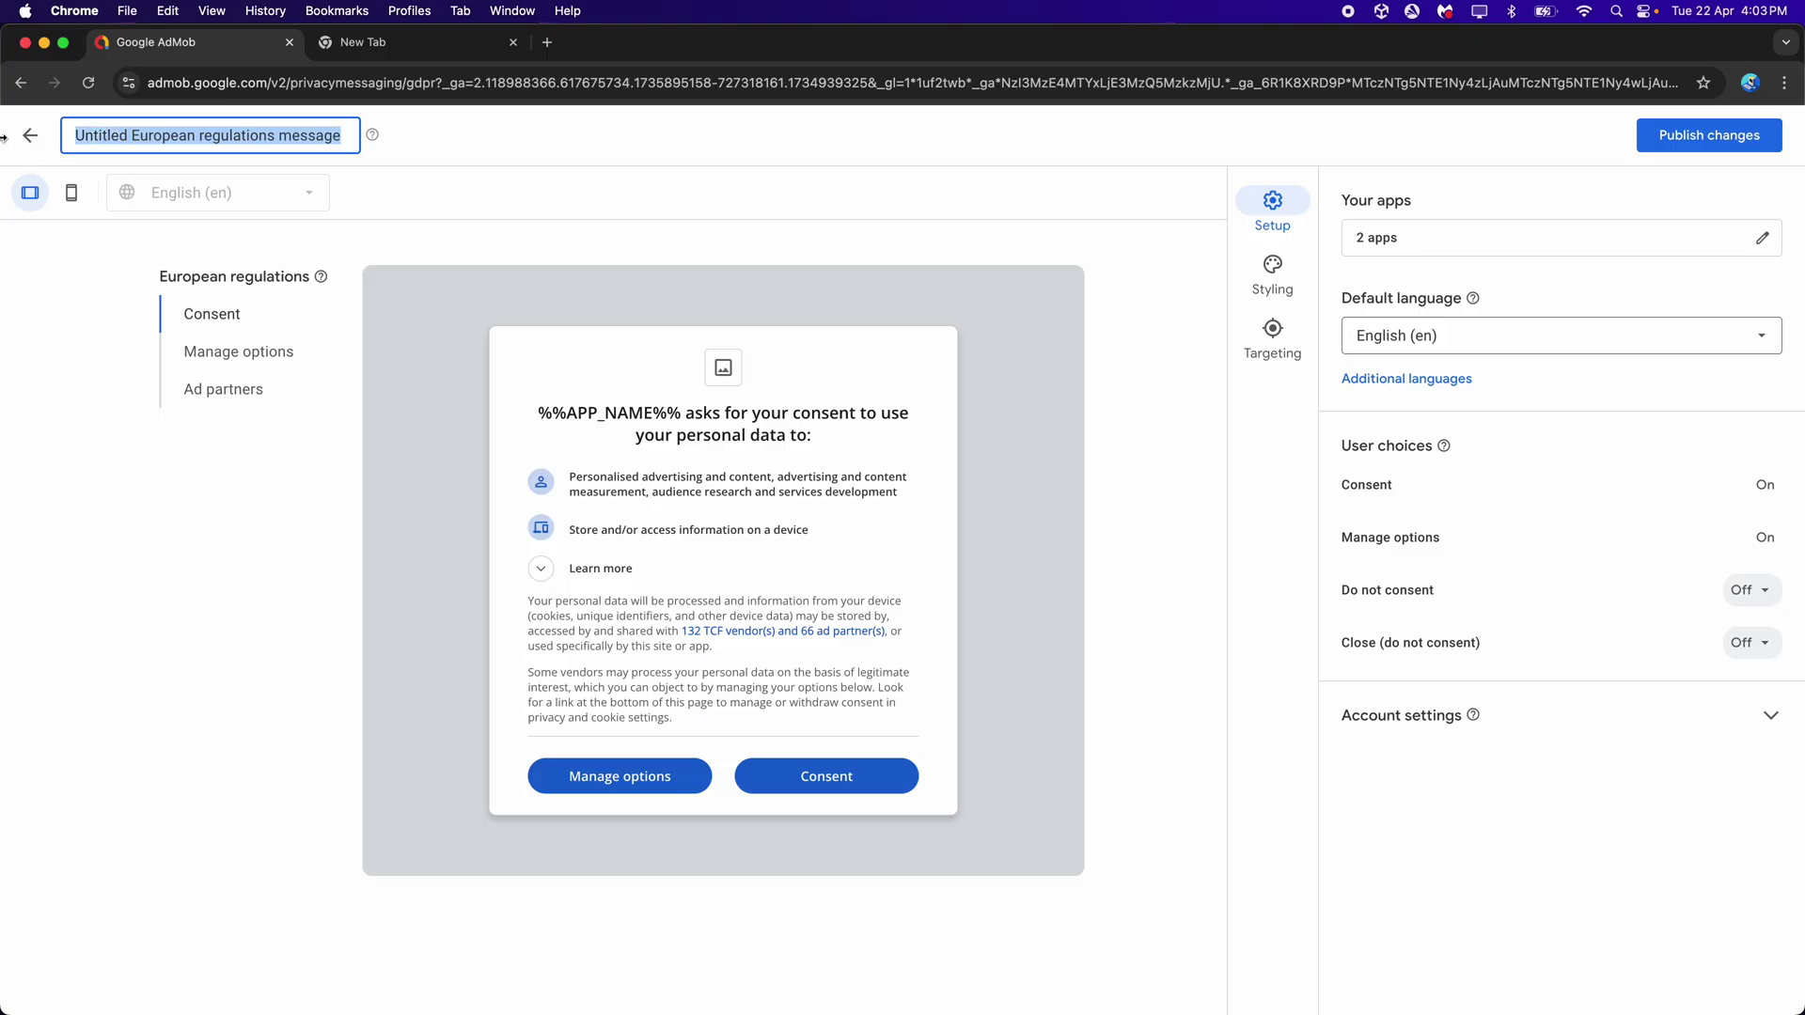
{"action": "key", "text": "BackSpace"}
{"action": "type", "text": "Test"}
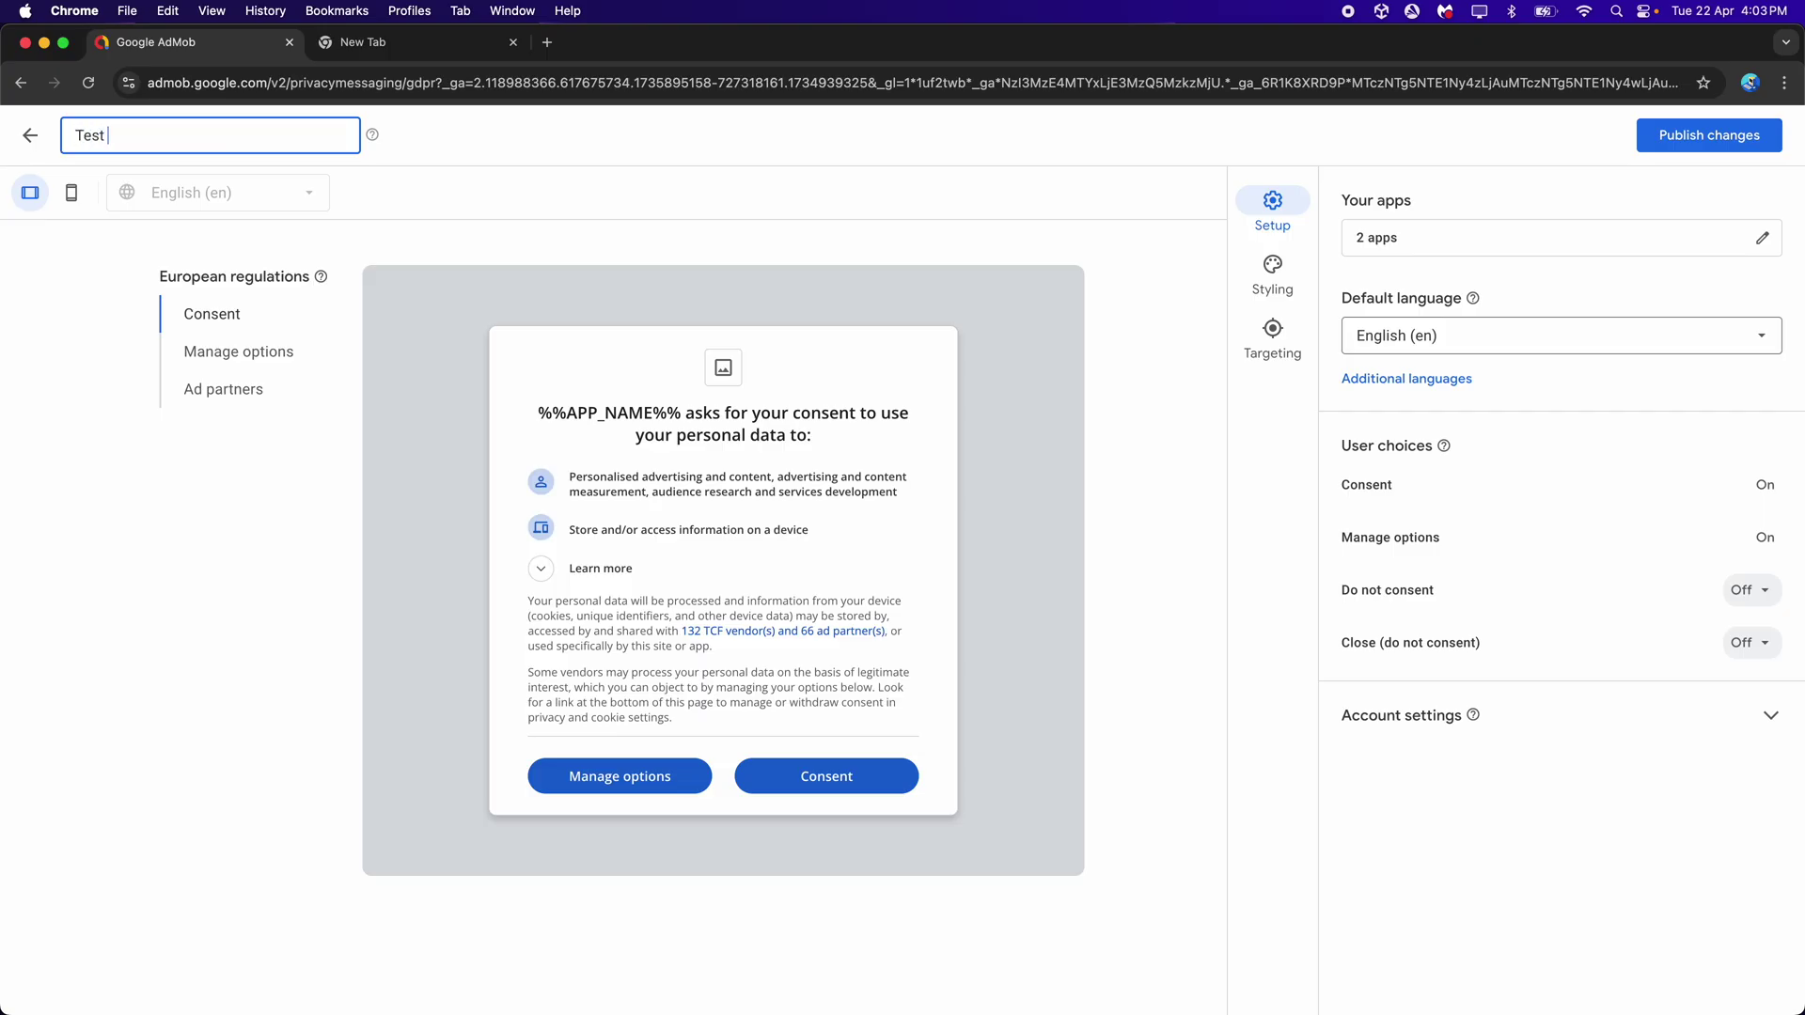
{"action": "type", "text": " Game GDPR"}
{"action": "left_click", "coordinate": [1707, 135]}
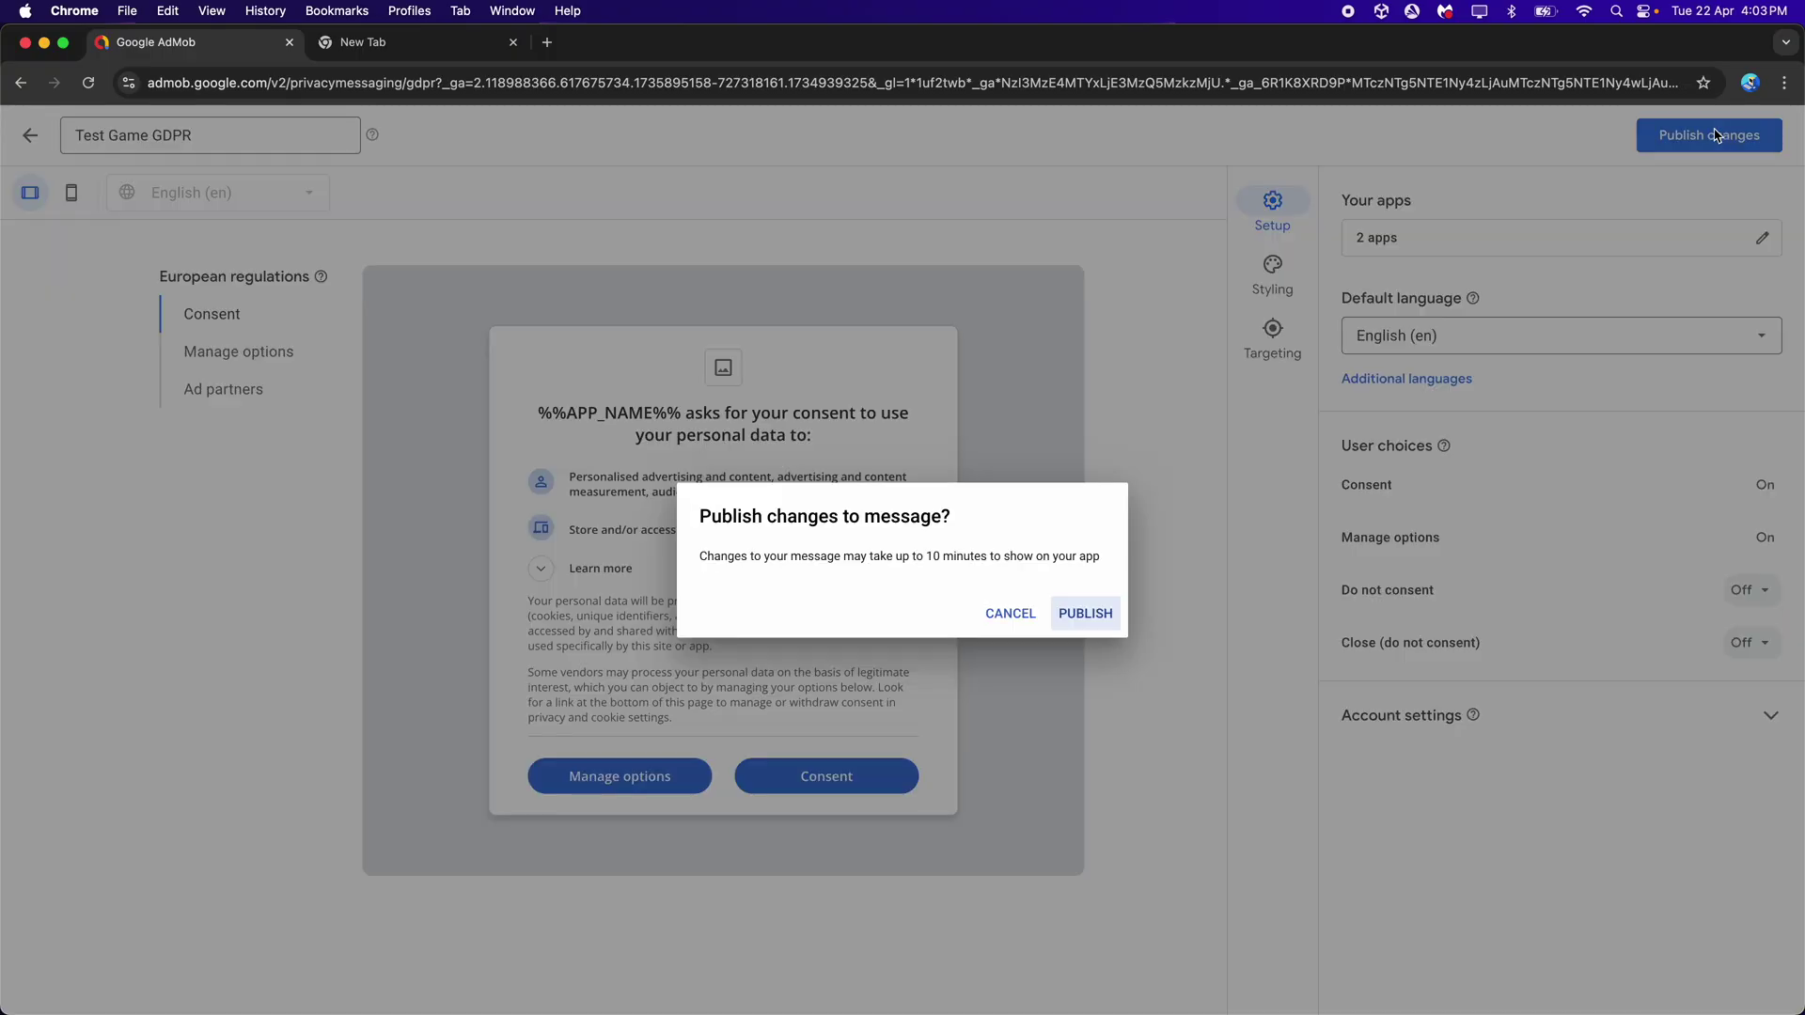
{"action": "left_click", "coordinate": [1085, 616]}
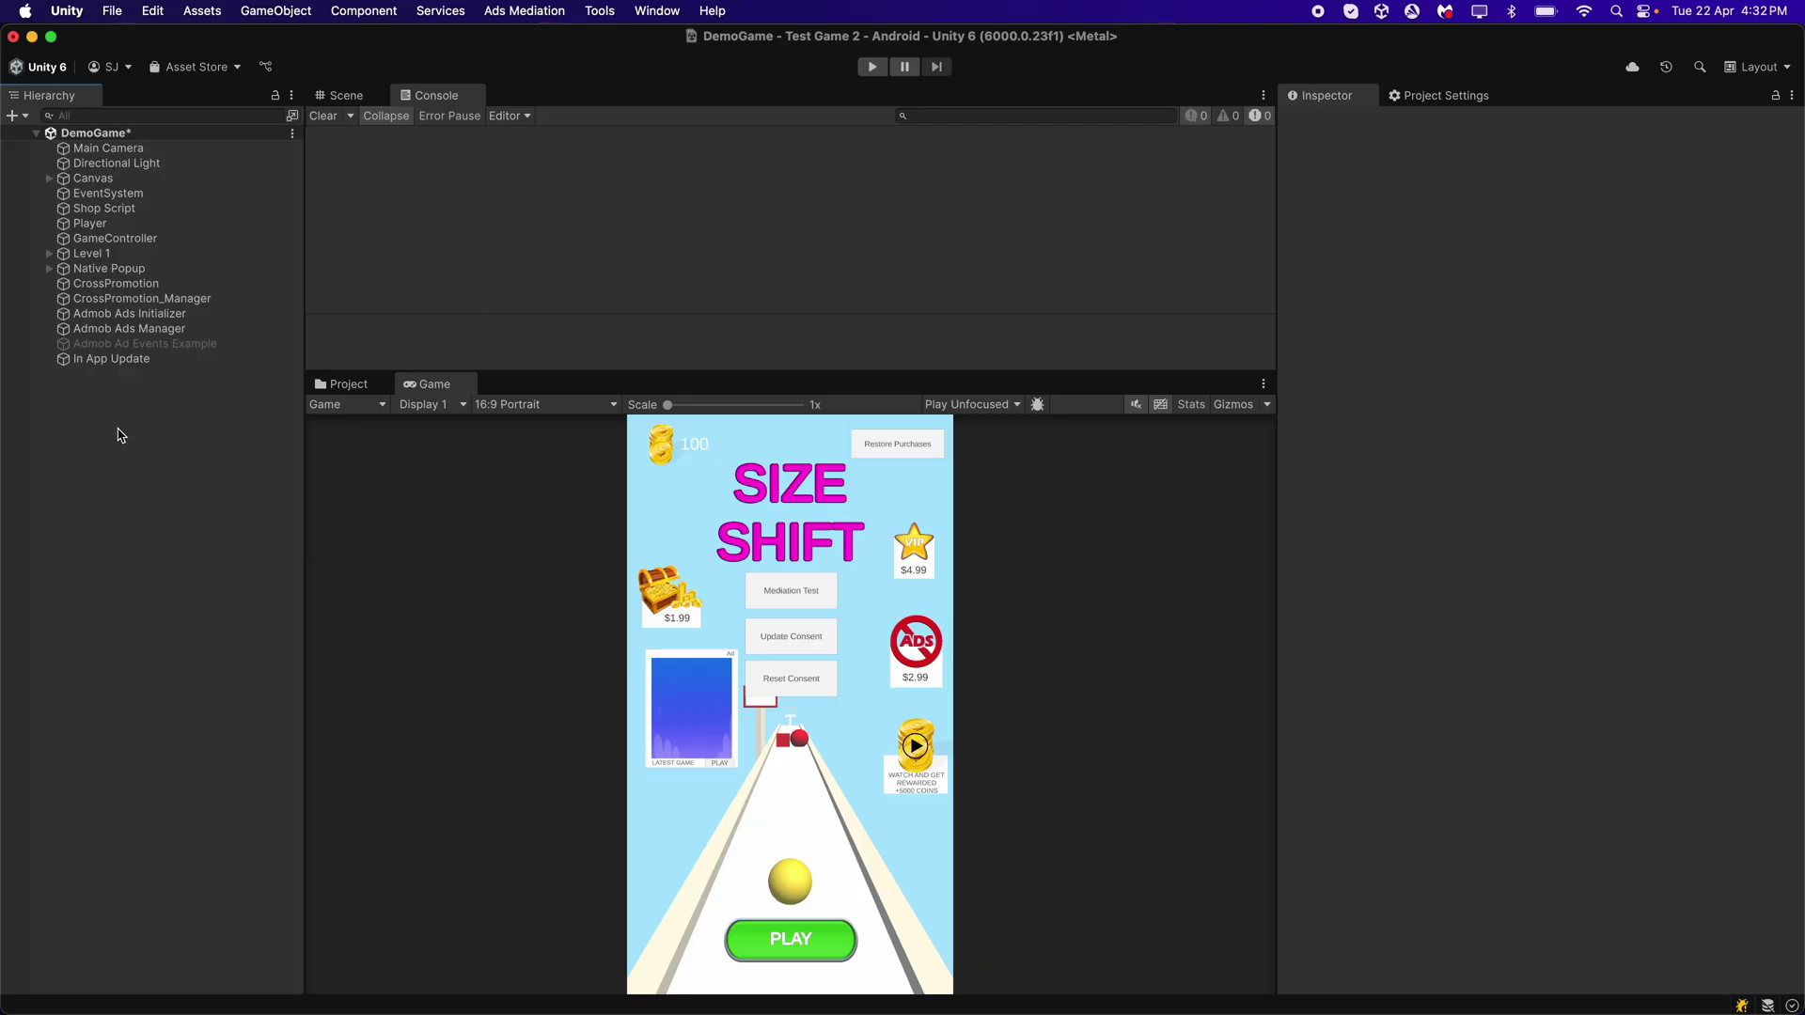
Switch to Unity and create an empty object named Consent Manager in the DemoGame scene.
{"action": "right_click", "coordinate": [183, 428]}
{"action": "left_click", "coordinate": [226, 749]}
{"action": "type", "text": "Consent Manager"}
{"action": "key", "text": "Return"}
Copy the Mobile Monetization Pro_Consent_Controller component on Admob Ads Initializer and remove it from that object.
{"action": "left_click", "coordinate": [188, 313]}
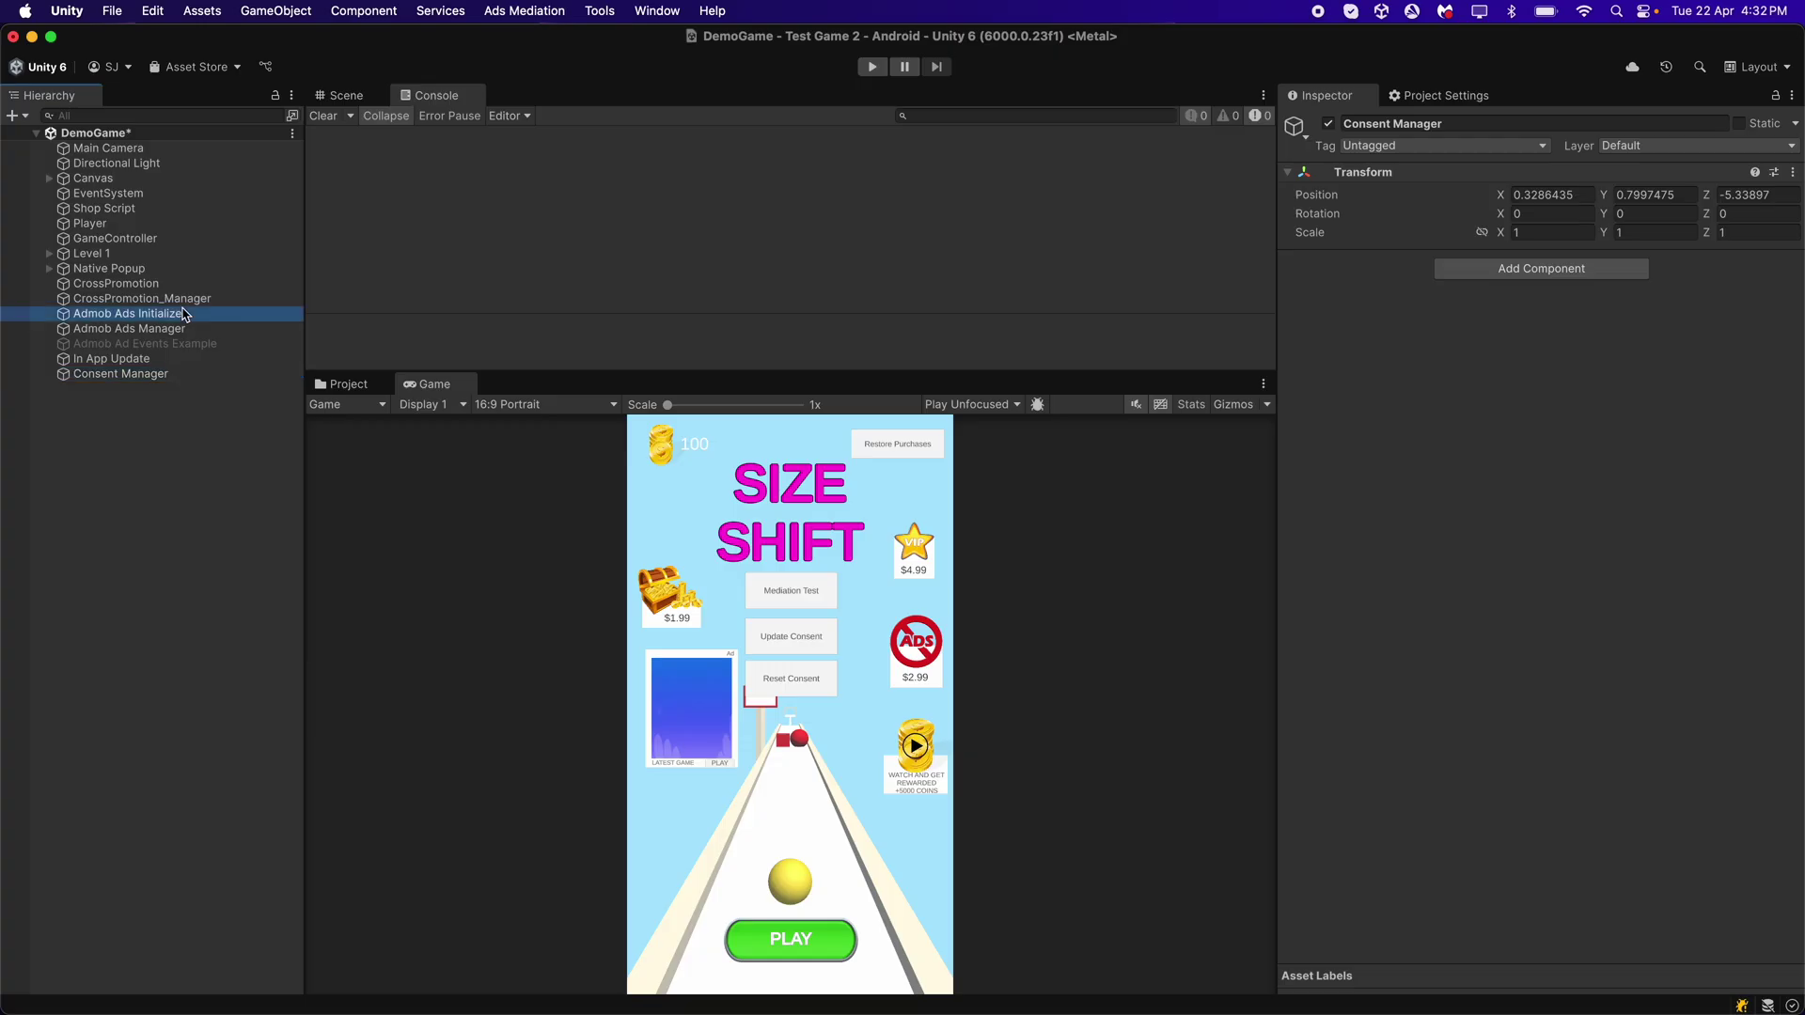
{"action": "scroll", "coordinate": [1451, 620], "scroll_direction": "down", "scroll_amount": 3}
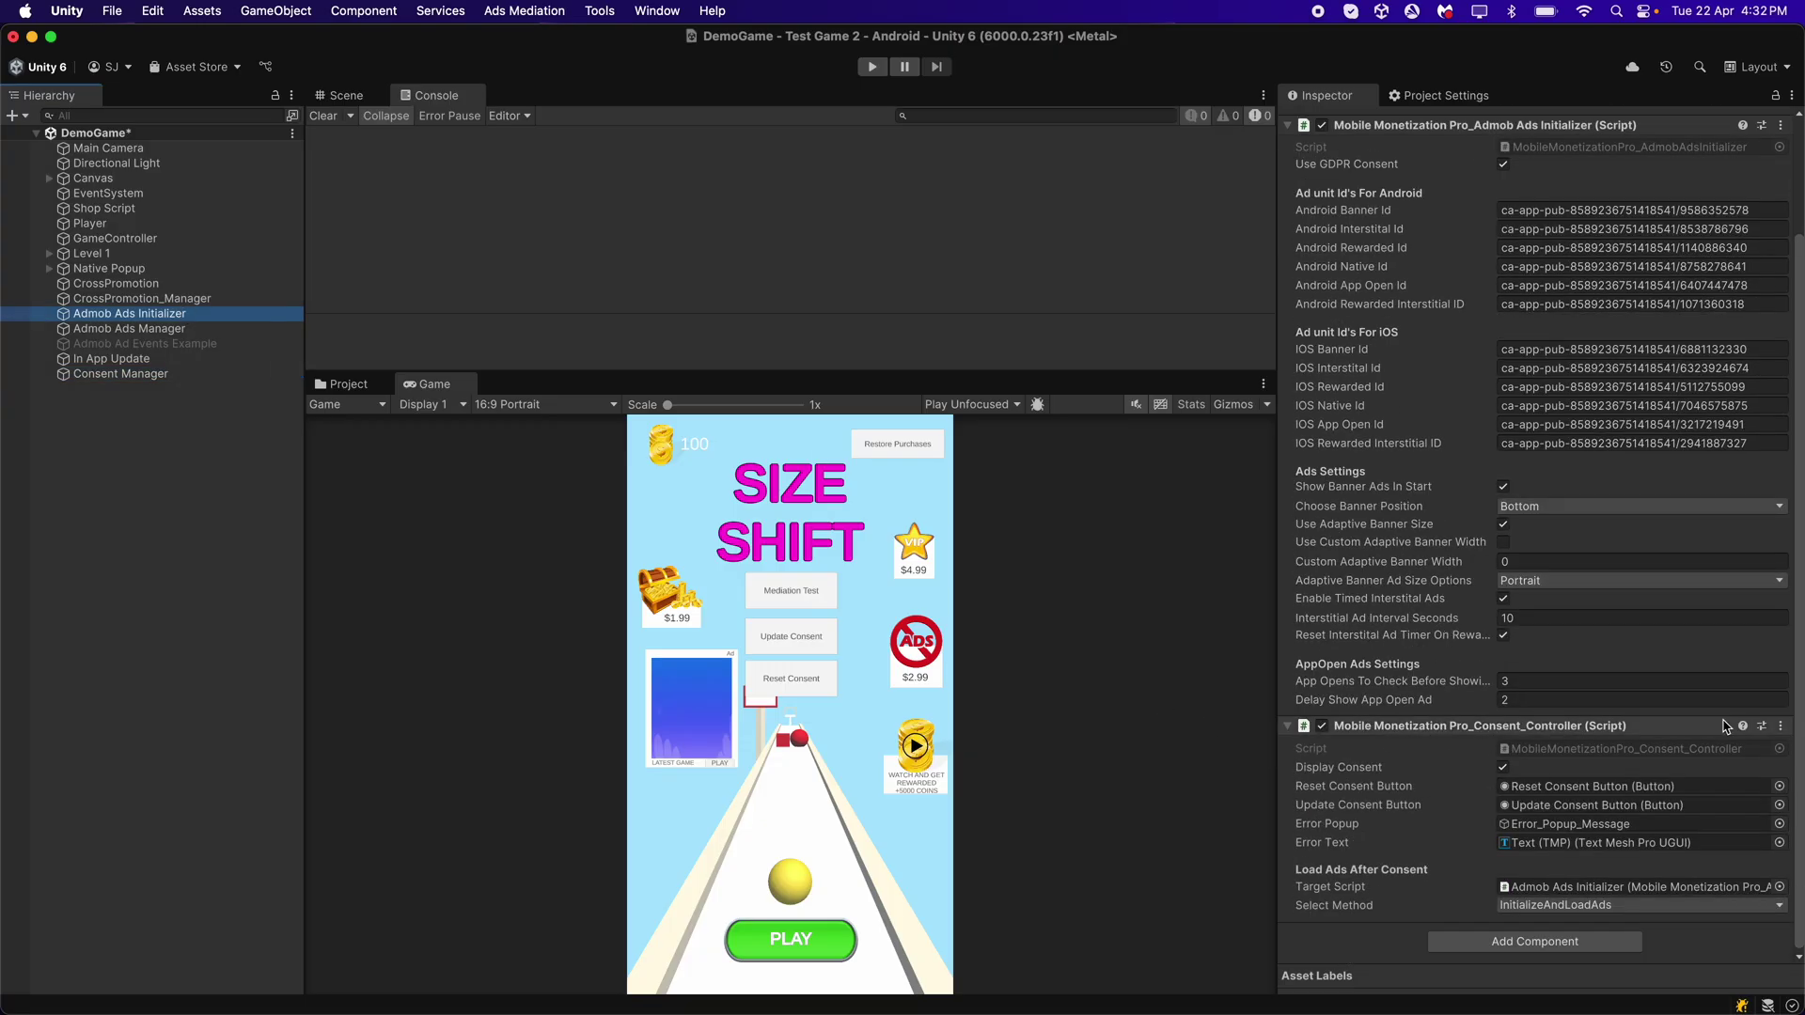
{"action": "left_click", "coordinate": [1781, 725]}
{"action": "left_click", "coordinate": [1750, 840]}
{"action": "left_click", "coordinate": [1781, 726]}
{"action": "left_click", "coordinate": [1683, 782]}
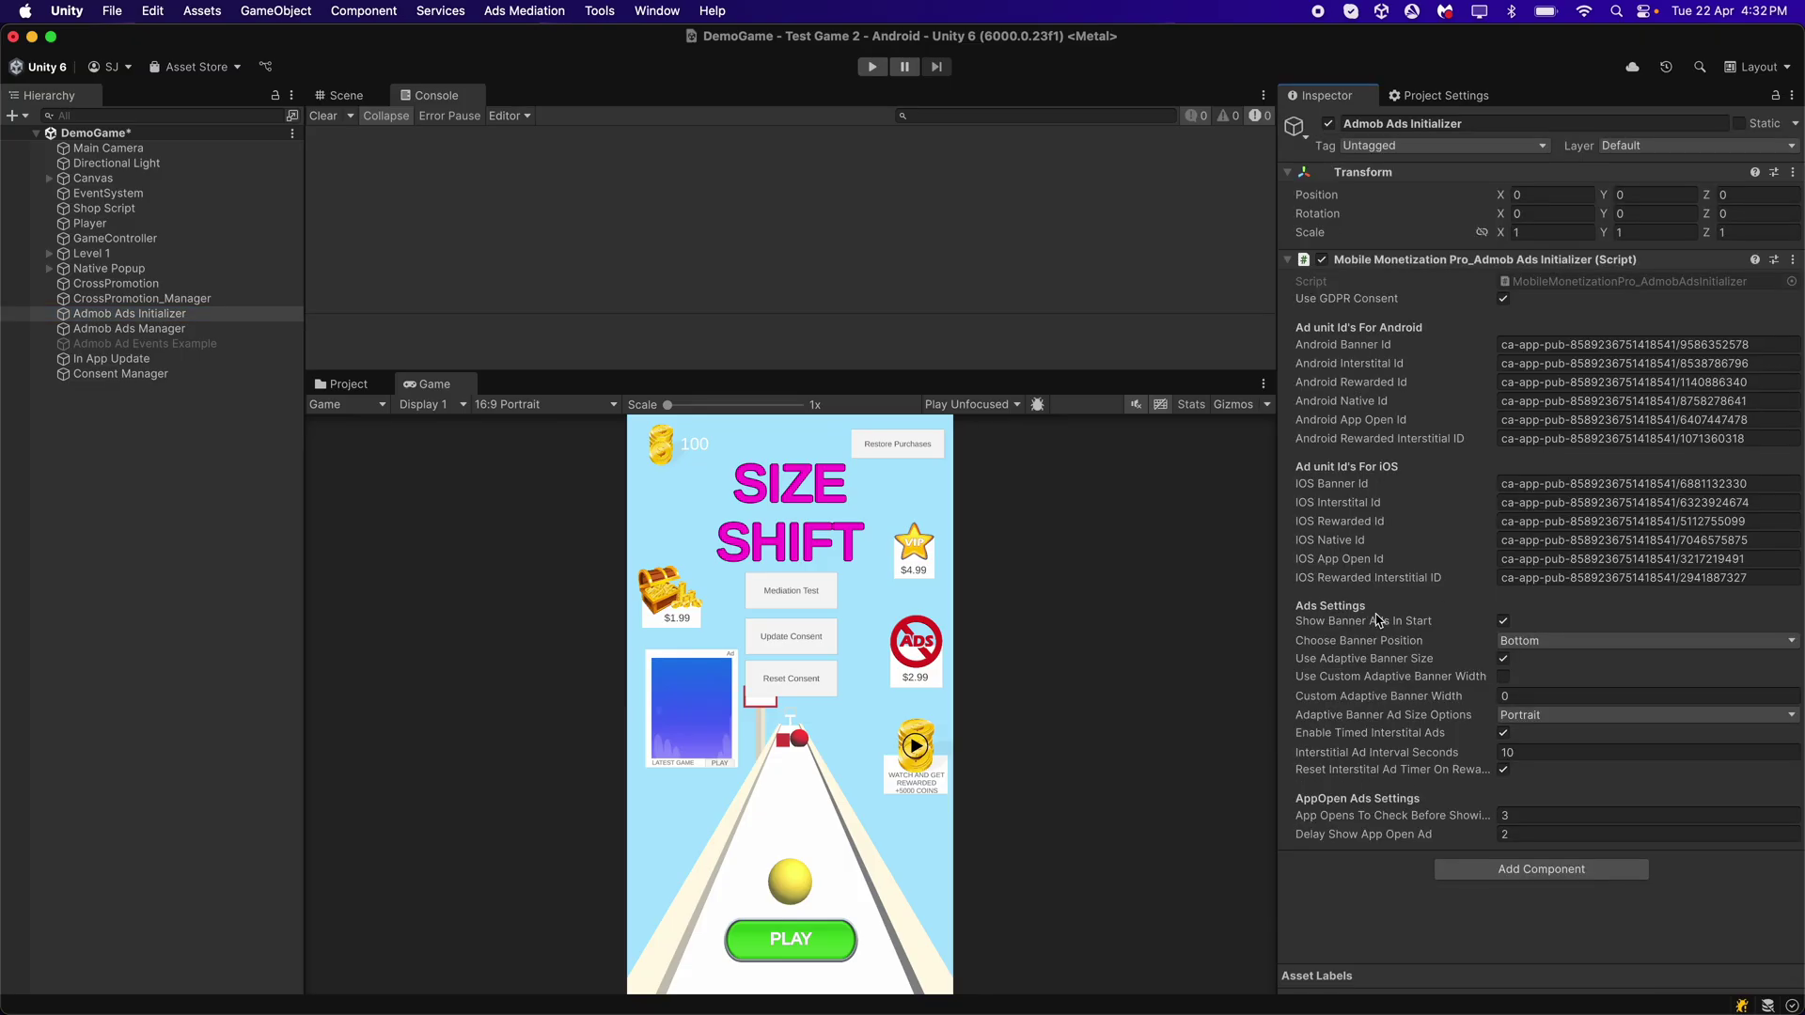
Add the Mobile Monetization Pro_Consent_Controller script to Consent Manager and paste the copied component values into it.
{"action": "left_click", "coordinate": [212, 375]}
{"action": "left_click", "coordinate": [1446, 267]}
{"action": "left_click", "coordinate": [1542, 335]}
{"action": "left_click", "coordinate": [1793, 260]}
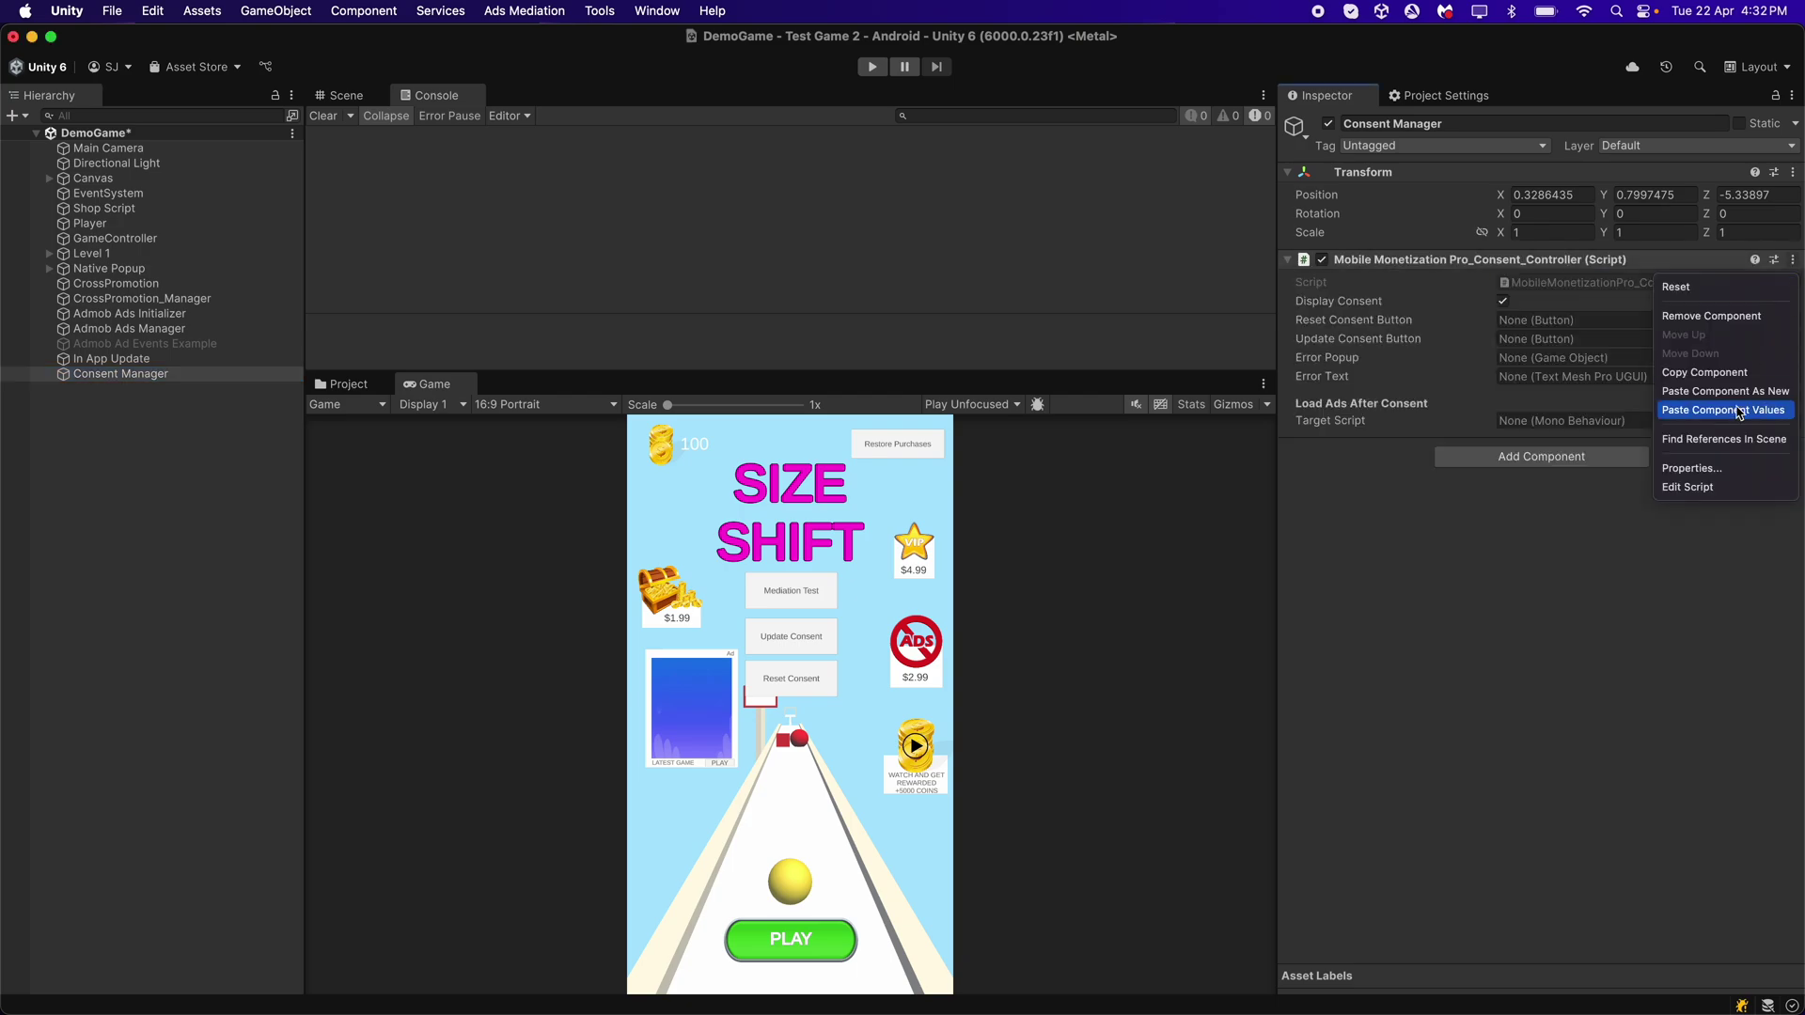
{"action": "left_click", "coordinate": [1730, 410]}
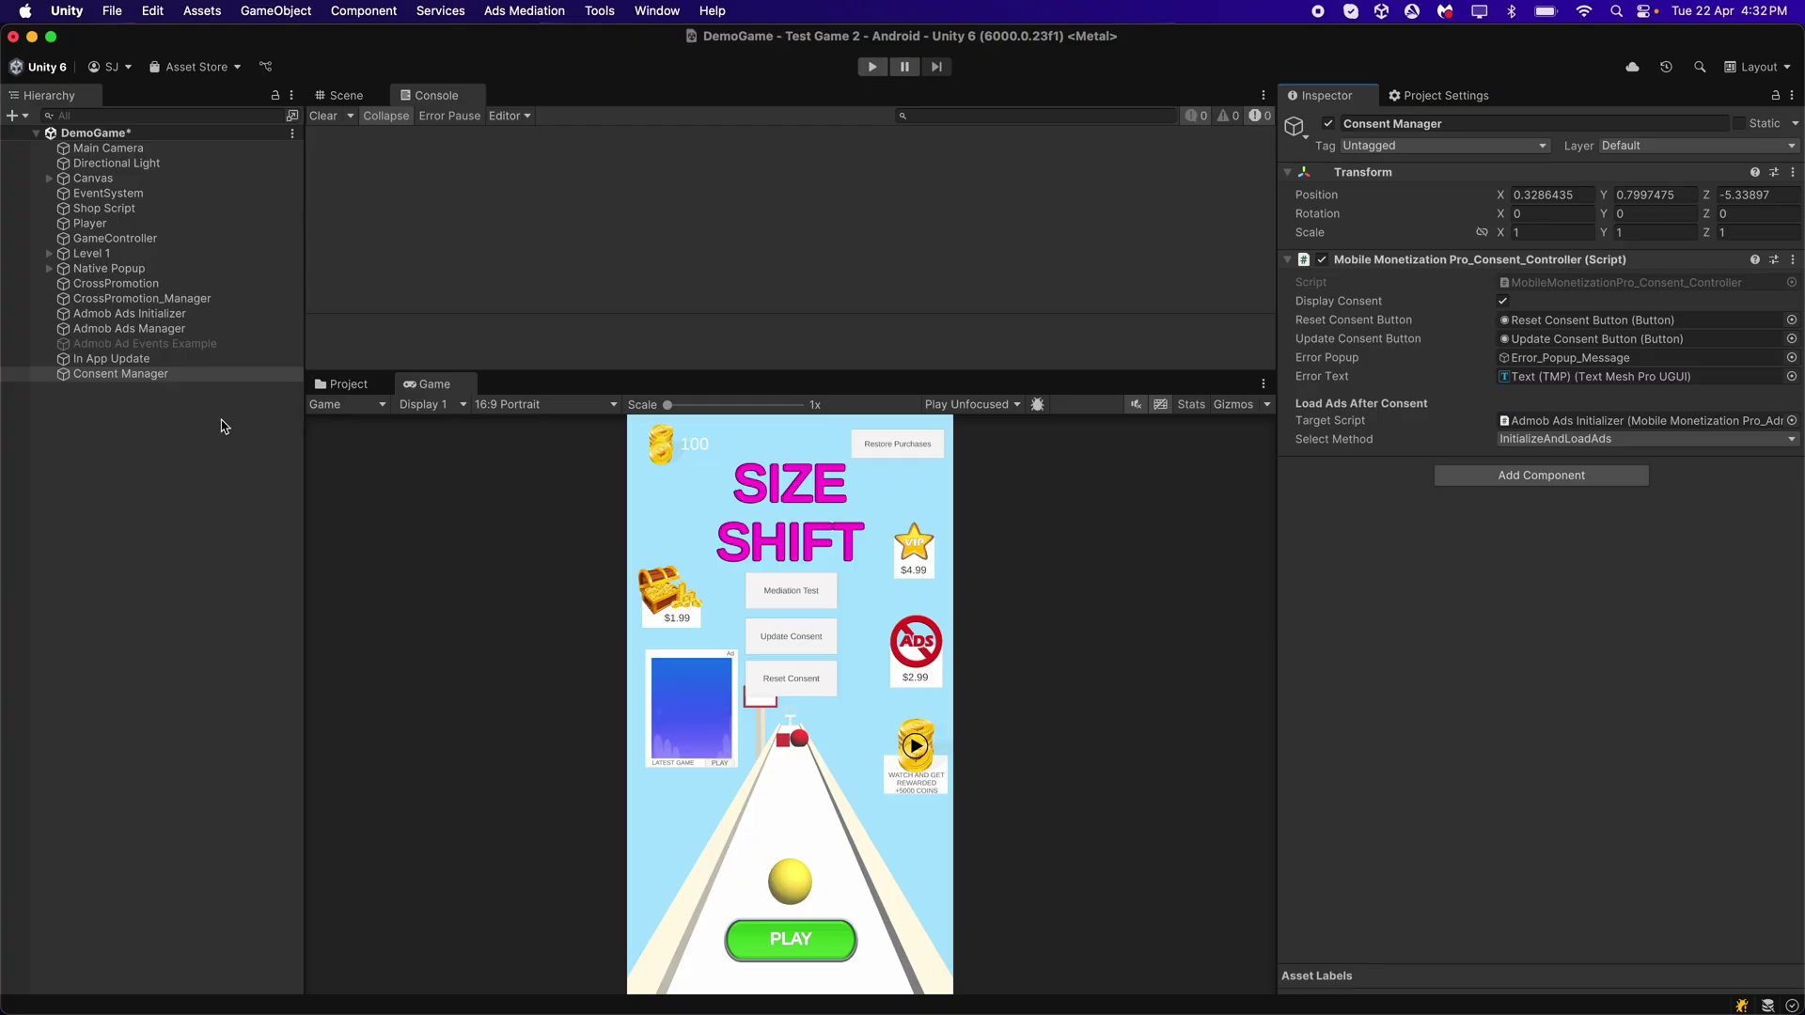
Save the DemoGame scene and the project, and build and run the game on the Android phone.
{"action": "left_click", "coordinate": [194, 316]}
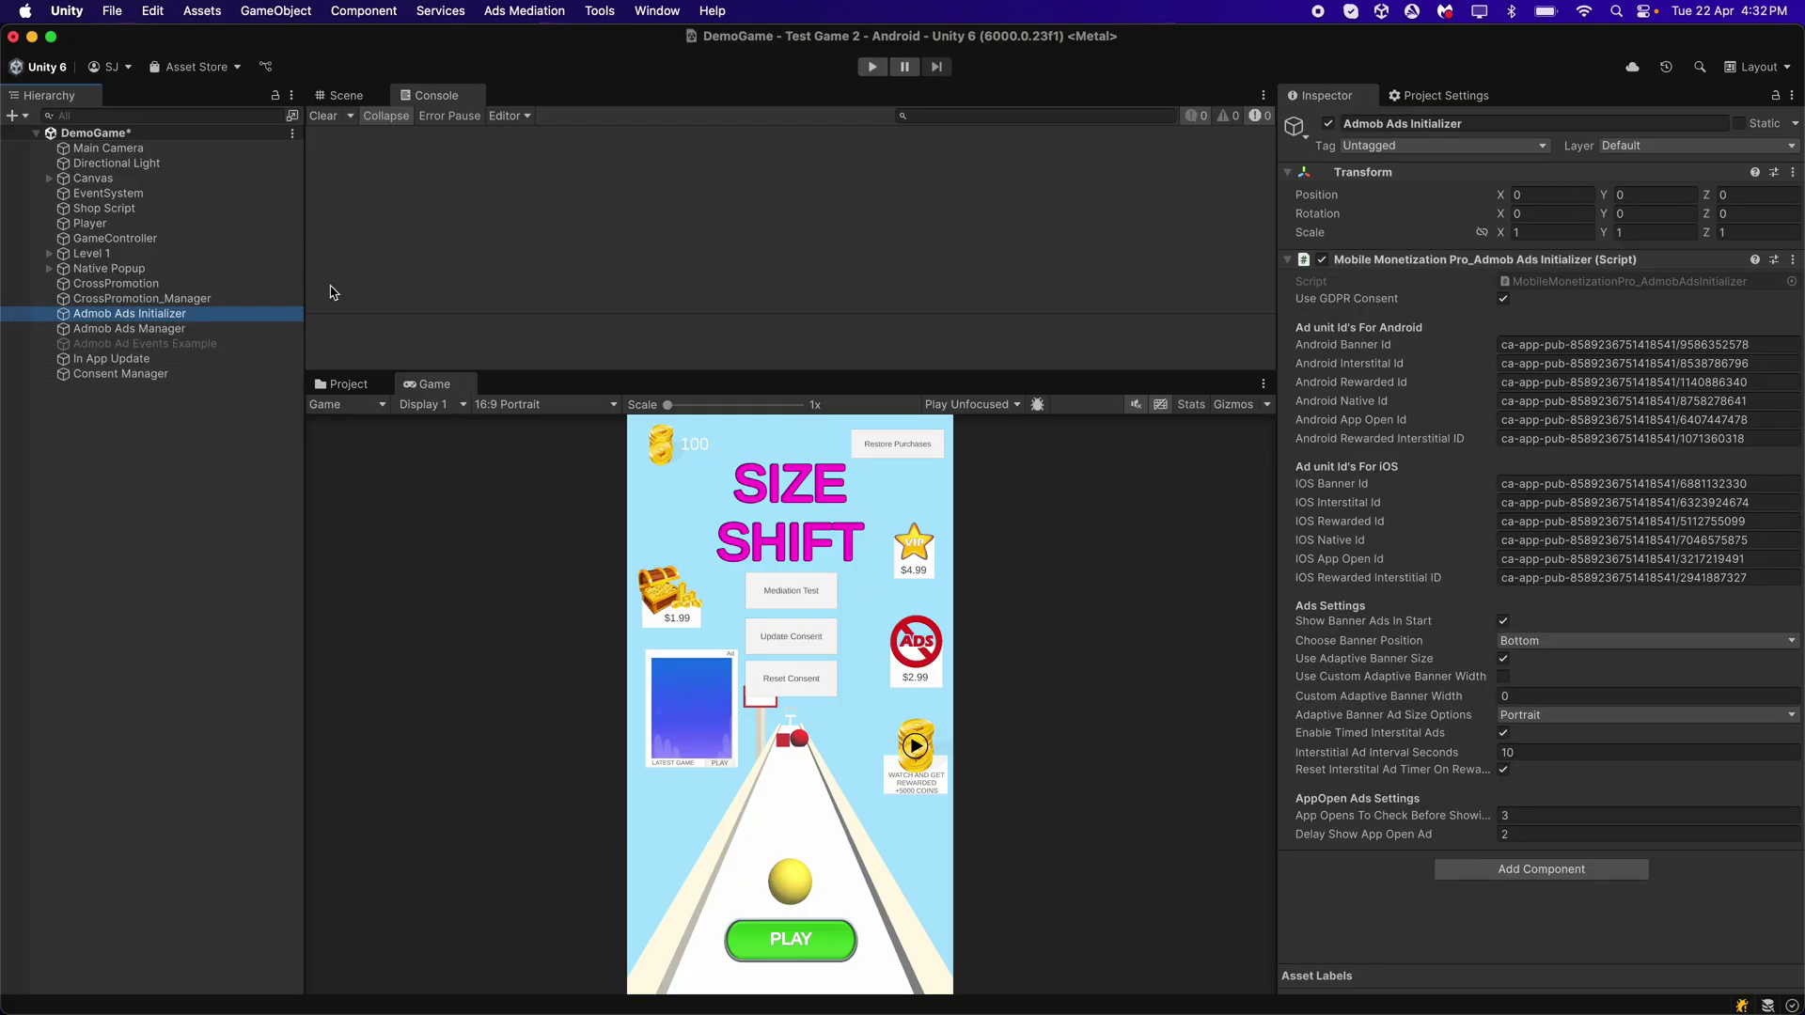
{"action": "left_click", "coordinate": [158, 375]}
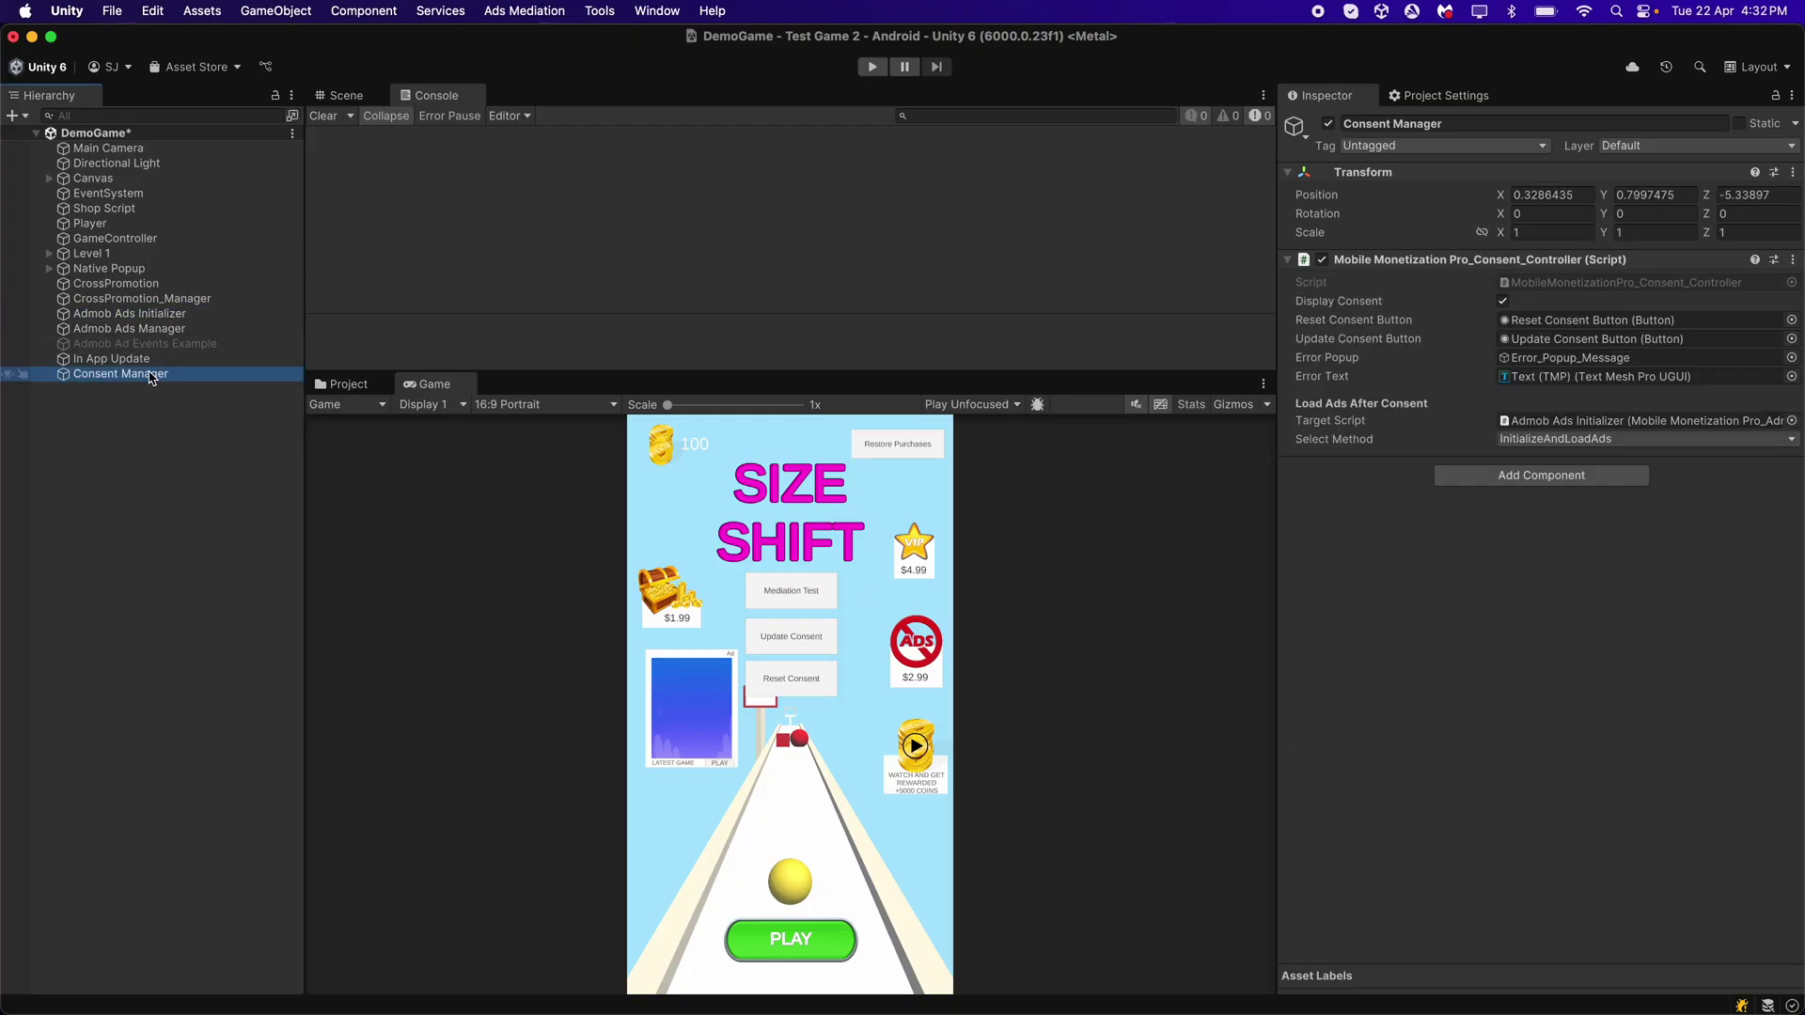
{"action": "left_click", "coordinate": [174, 472]}
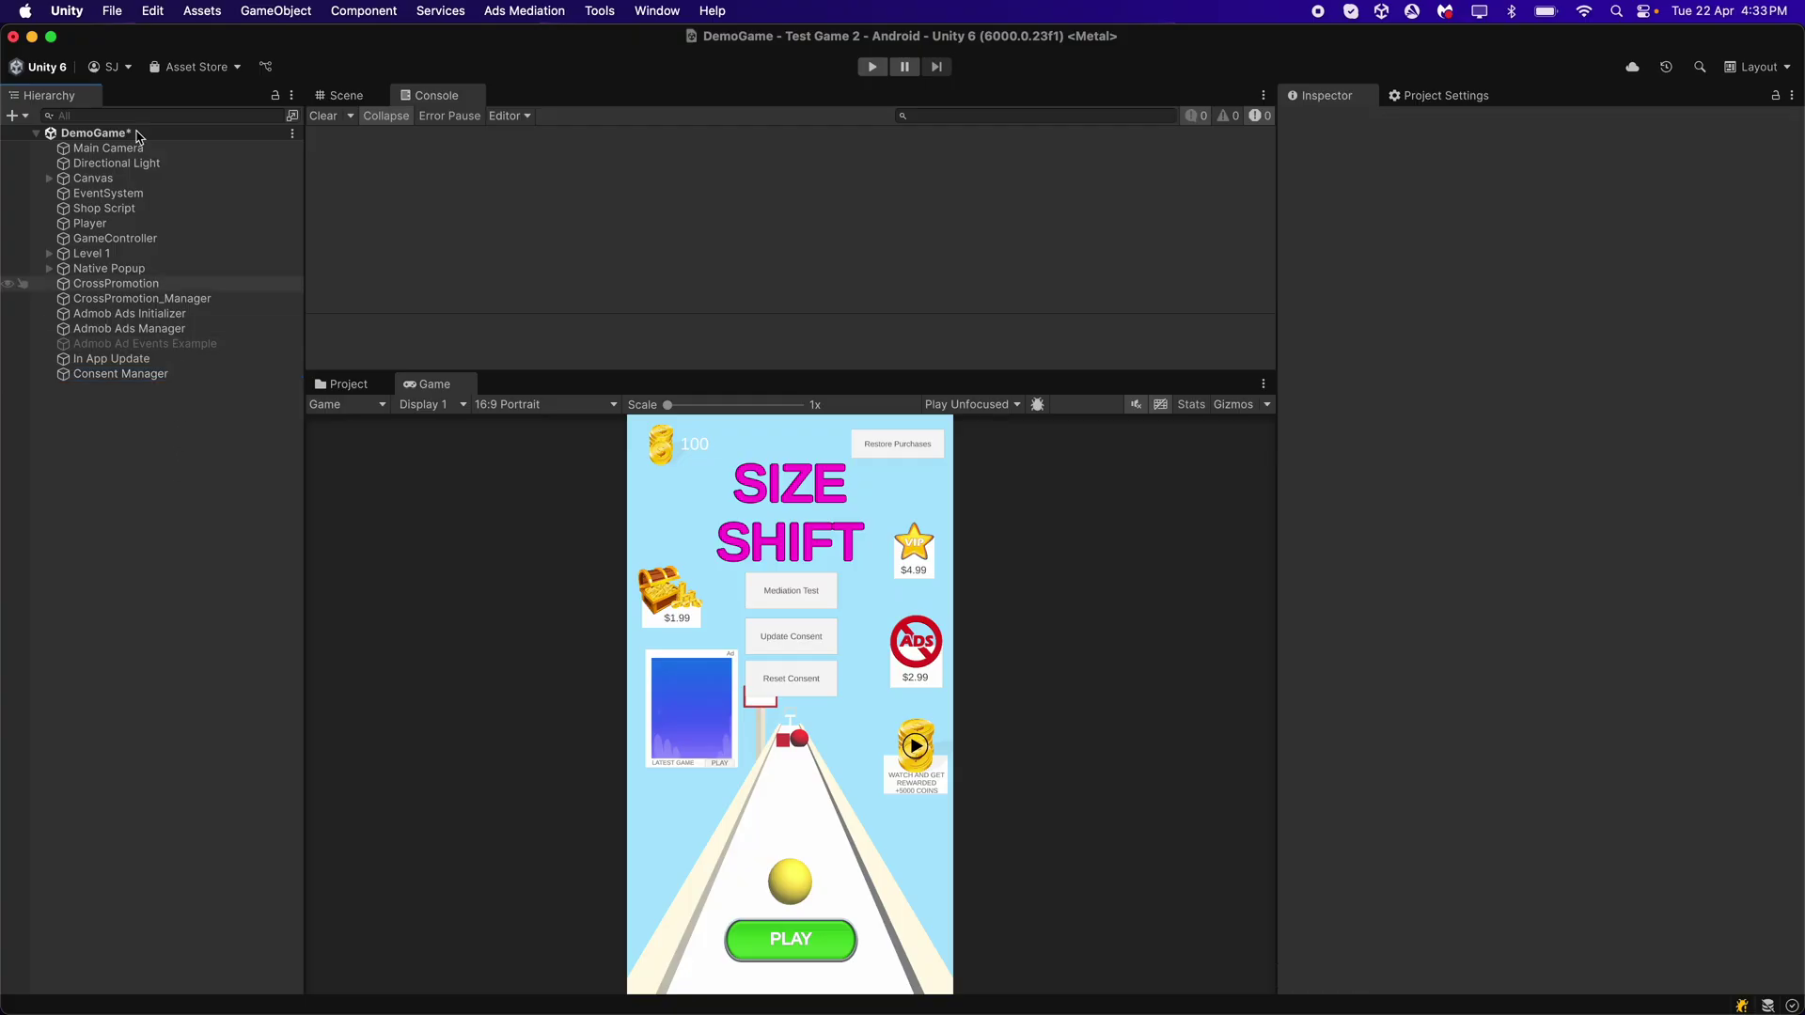
{"action": "left_click", "coordinate": [112, 10]}
{"action": "left_click", "coordinate": [131, 109]}
{"action": "left_click", "coordinate": [106, 10]}
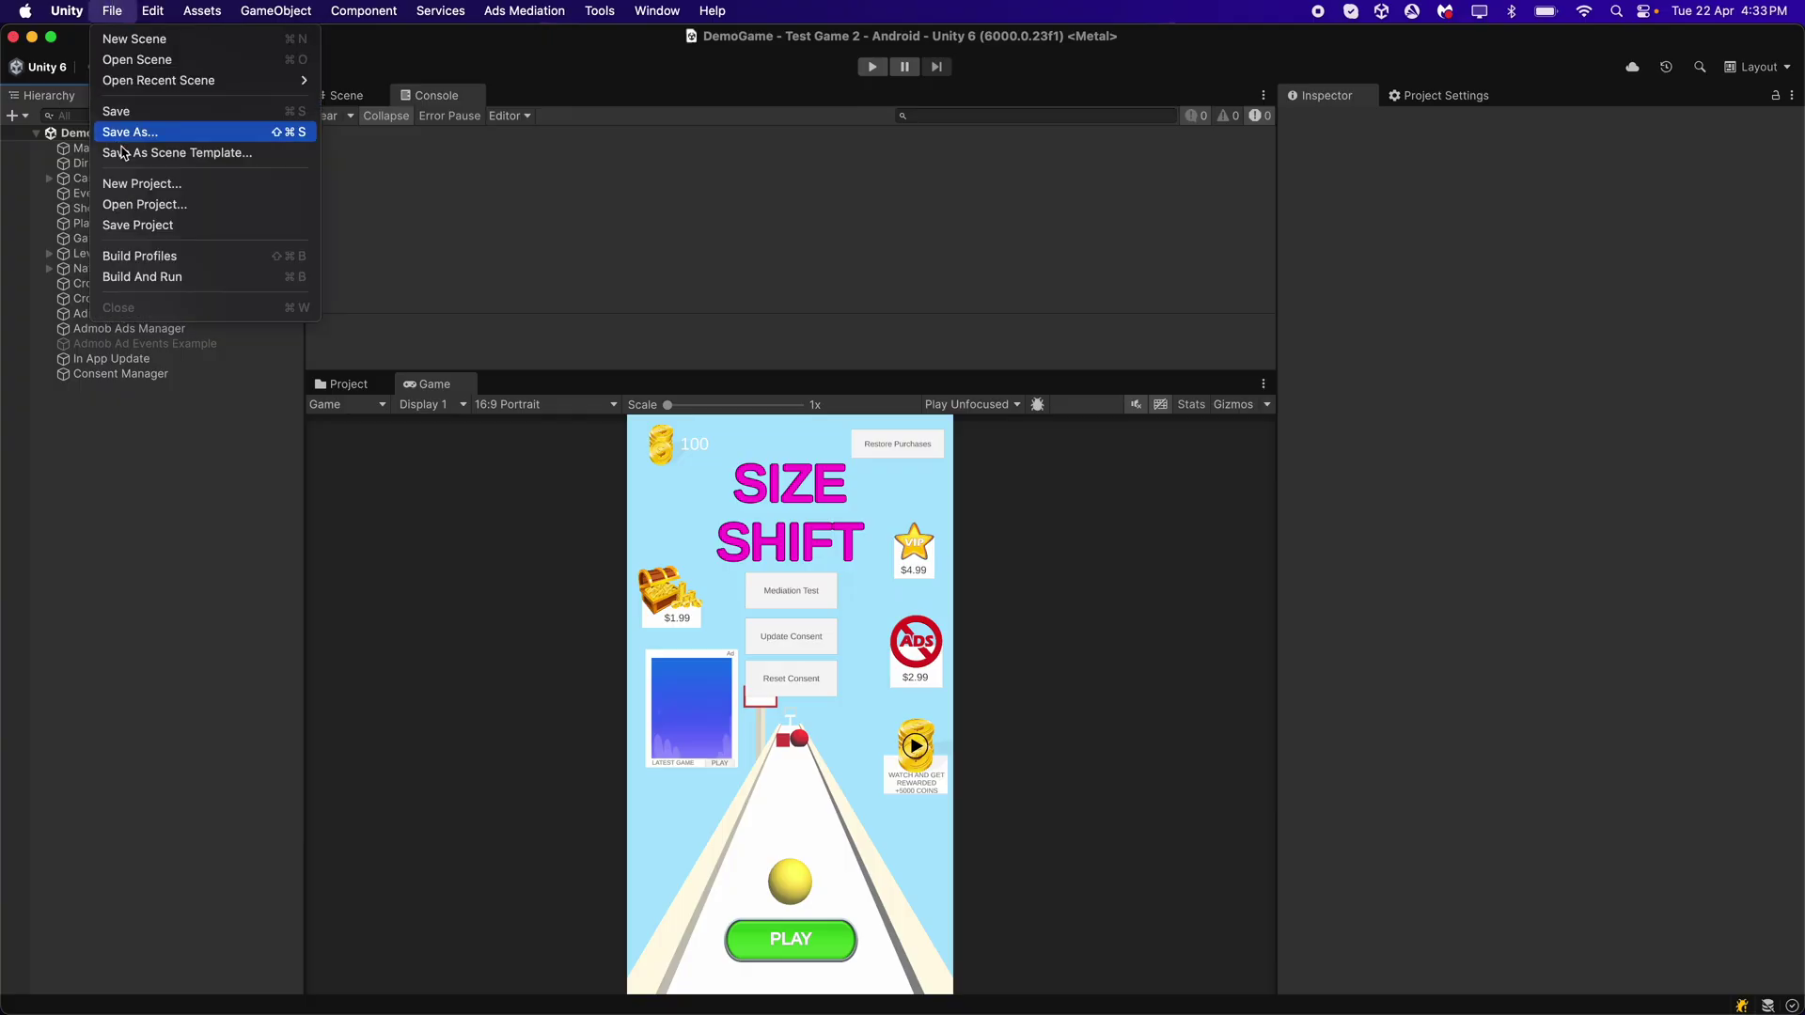
{"action": "left_click", "coordinate": [138, 225]}
{"action": "left_click", "coordinate": [114, 11]}
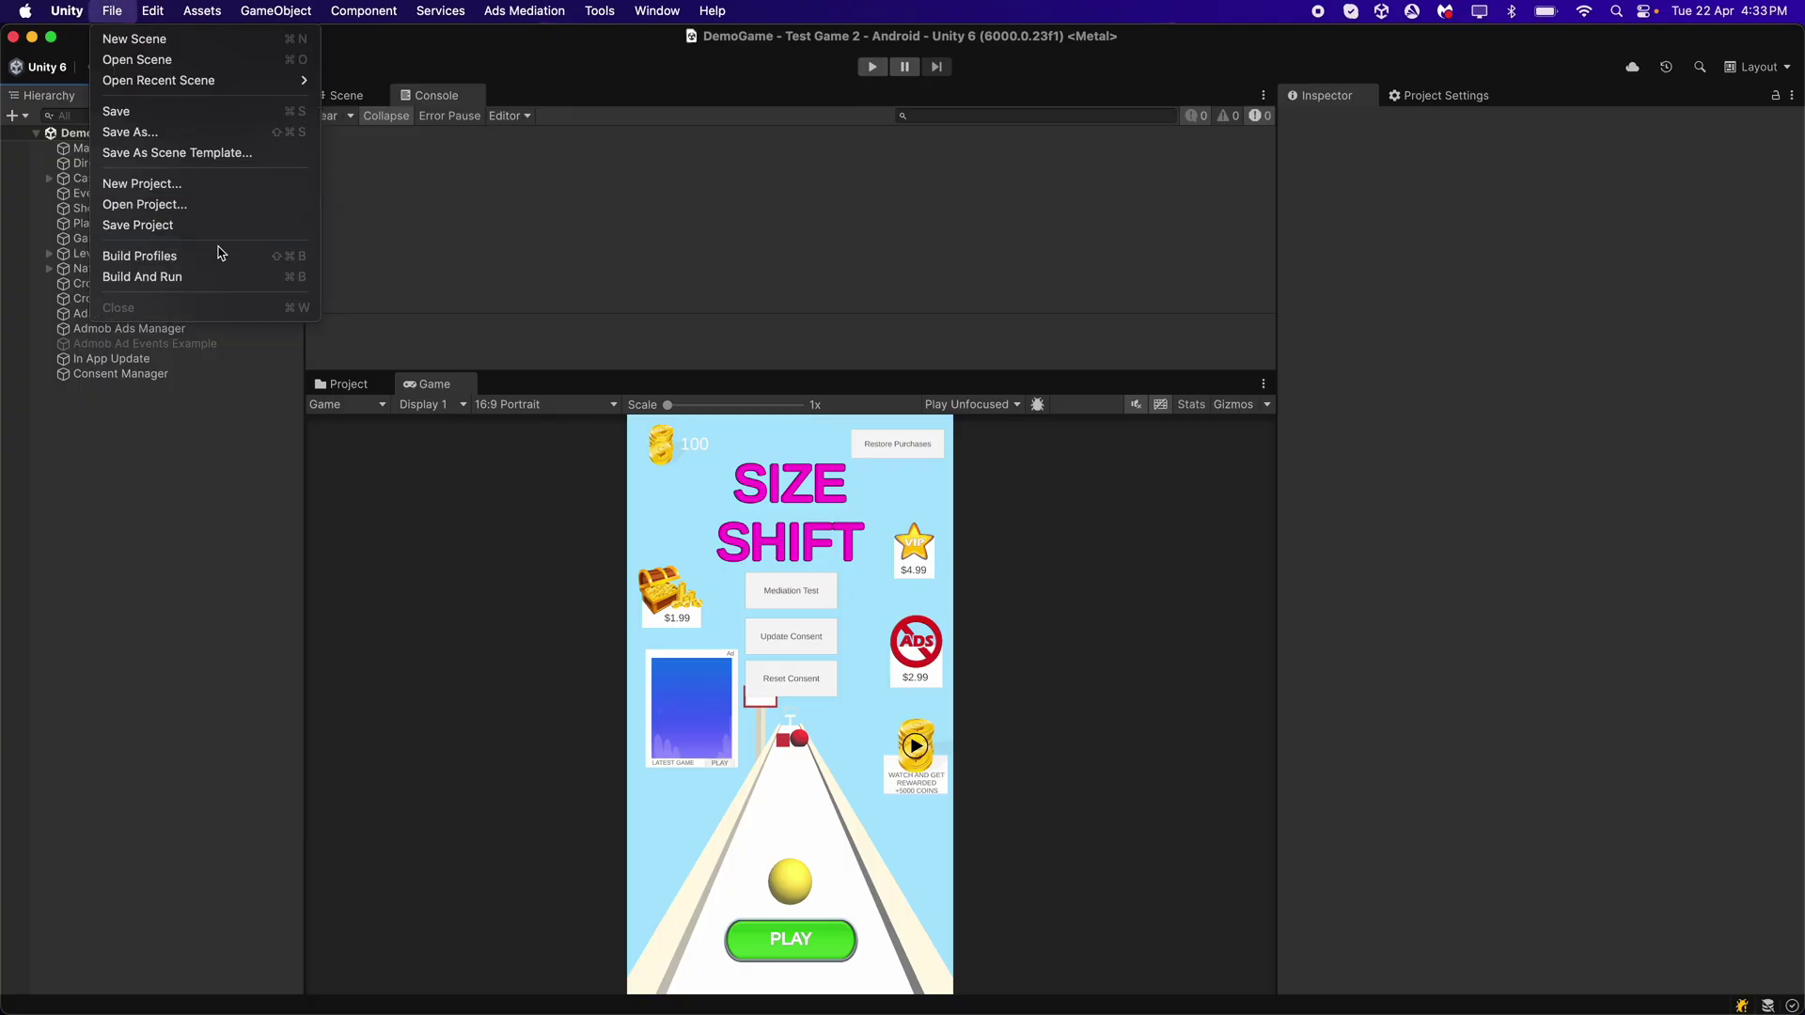
{"action": "left_click", "coordinate": [259, 276]}
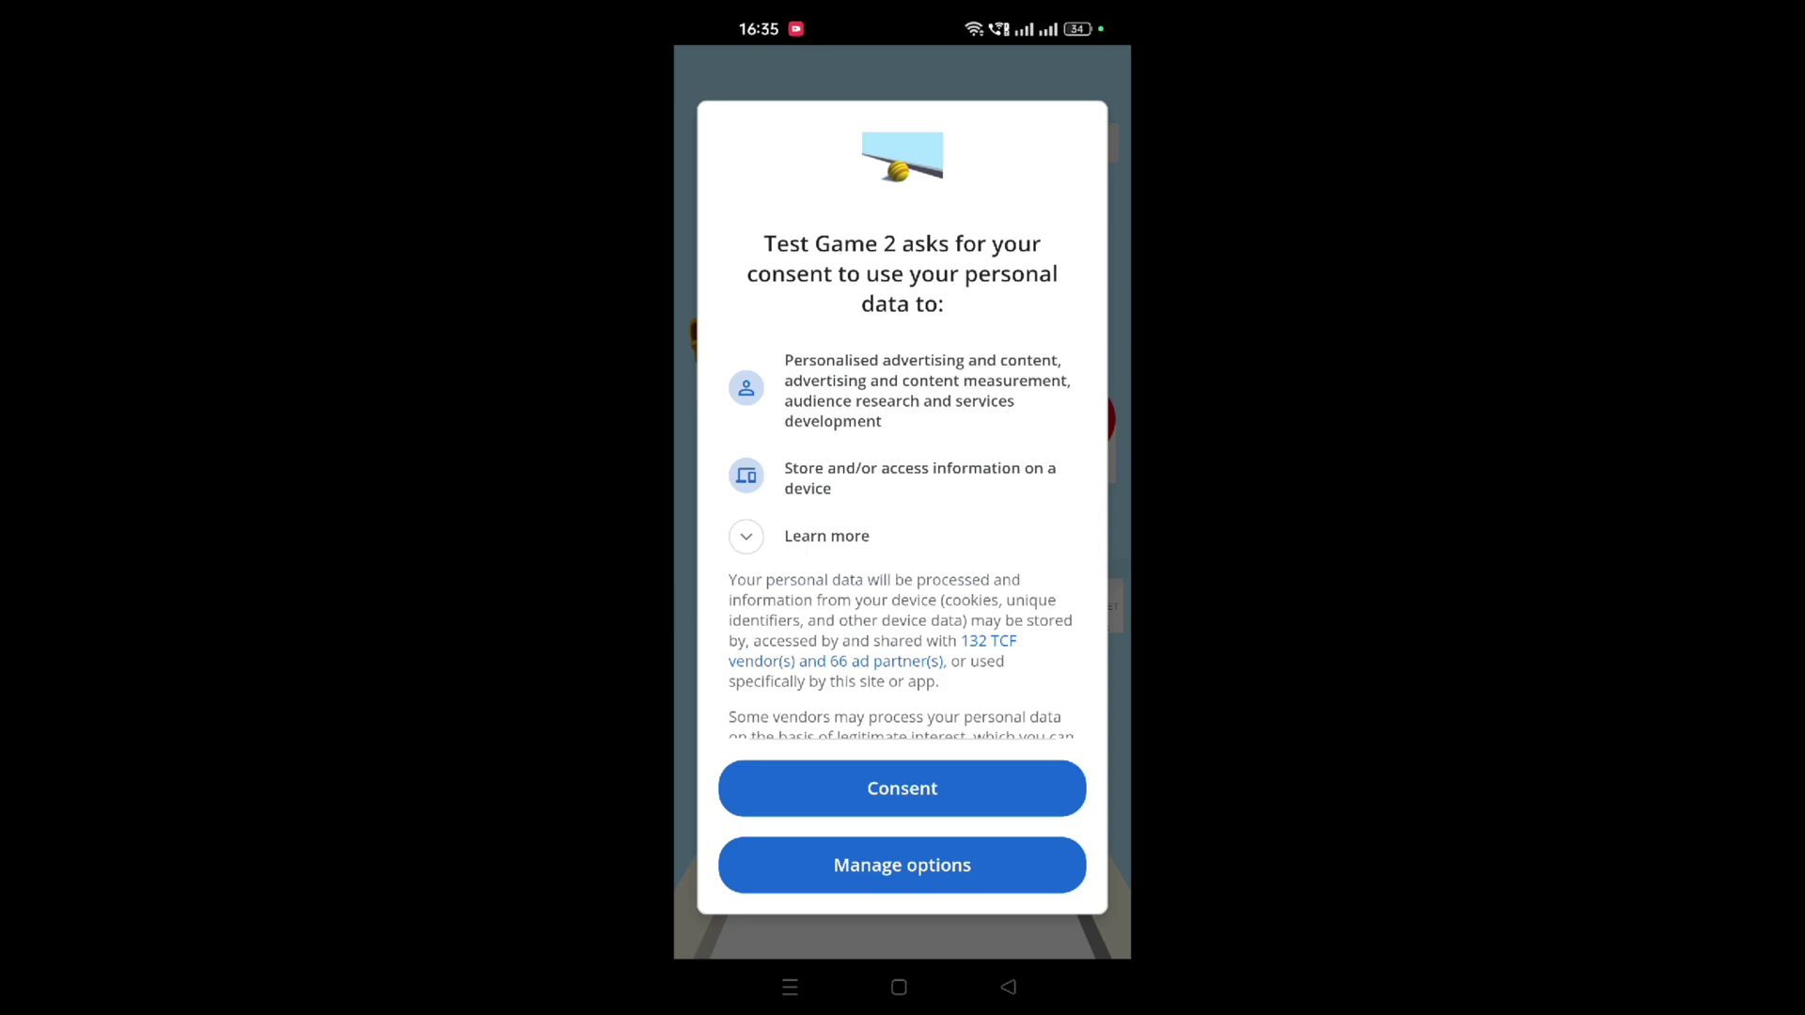
Read through the consent form in the Android game and give consent.
{"action": "scroll", "coordinate": [1020, 500], "scroll_direction": "down", "scroll_amount": 2}
{"action": "scroll", "coordinate": [1020, 500], "scroll_direction": "up", "scroll_amount": 2}
{"action": "left_click", "coordinate": [956, 793]}
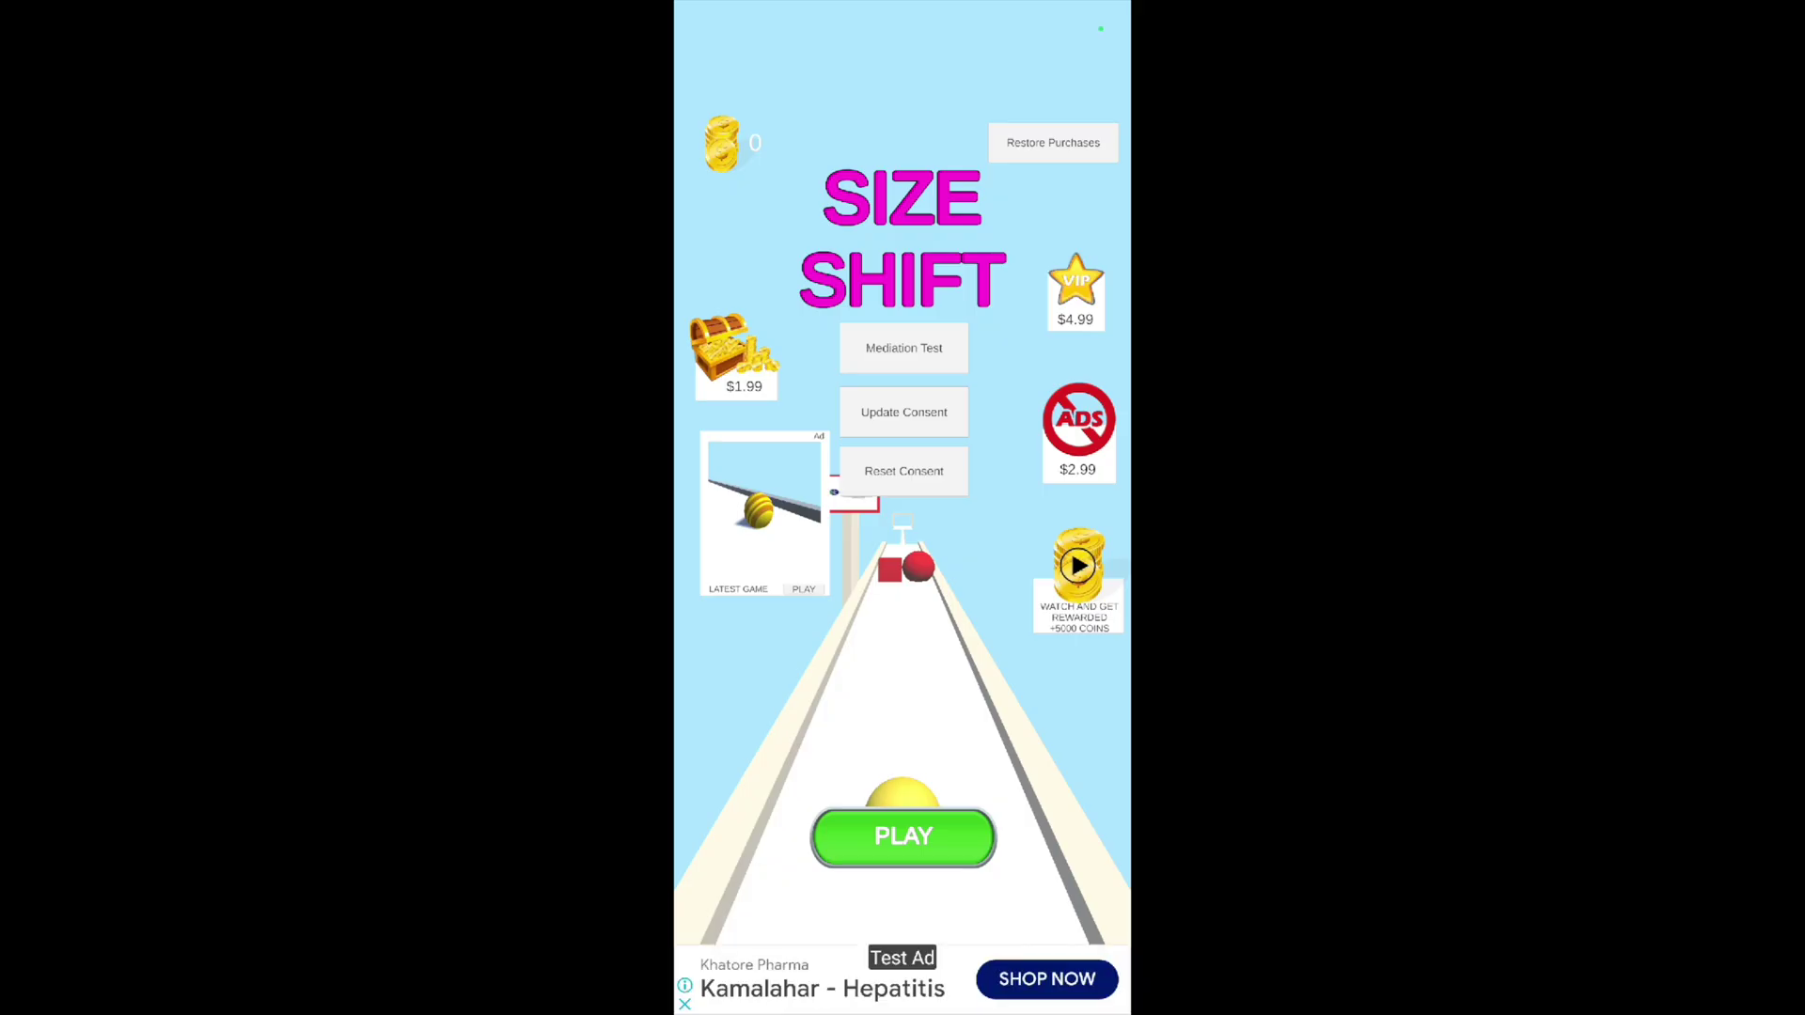
Test a level in the Android game and restart it to return to the start screen.
{"action": "left_click", "coordinate": [903, 837]}
{"action": "mouse_move", "coordinate": [820, 868]}
{"action": "left_mouse_down"}
{"action": "mouse_move", "coordinate": [910, 864]}
{"action": "mouse_move", "coordinate": [820, 866]}
{"action": "left_mouse_up"}
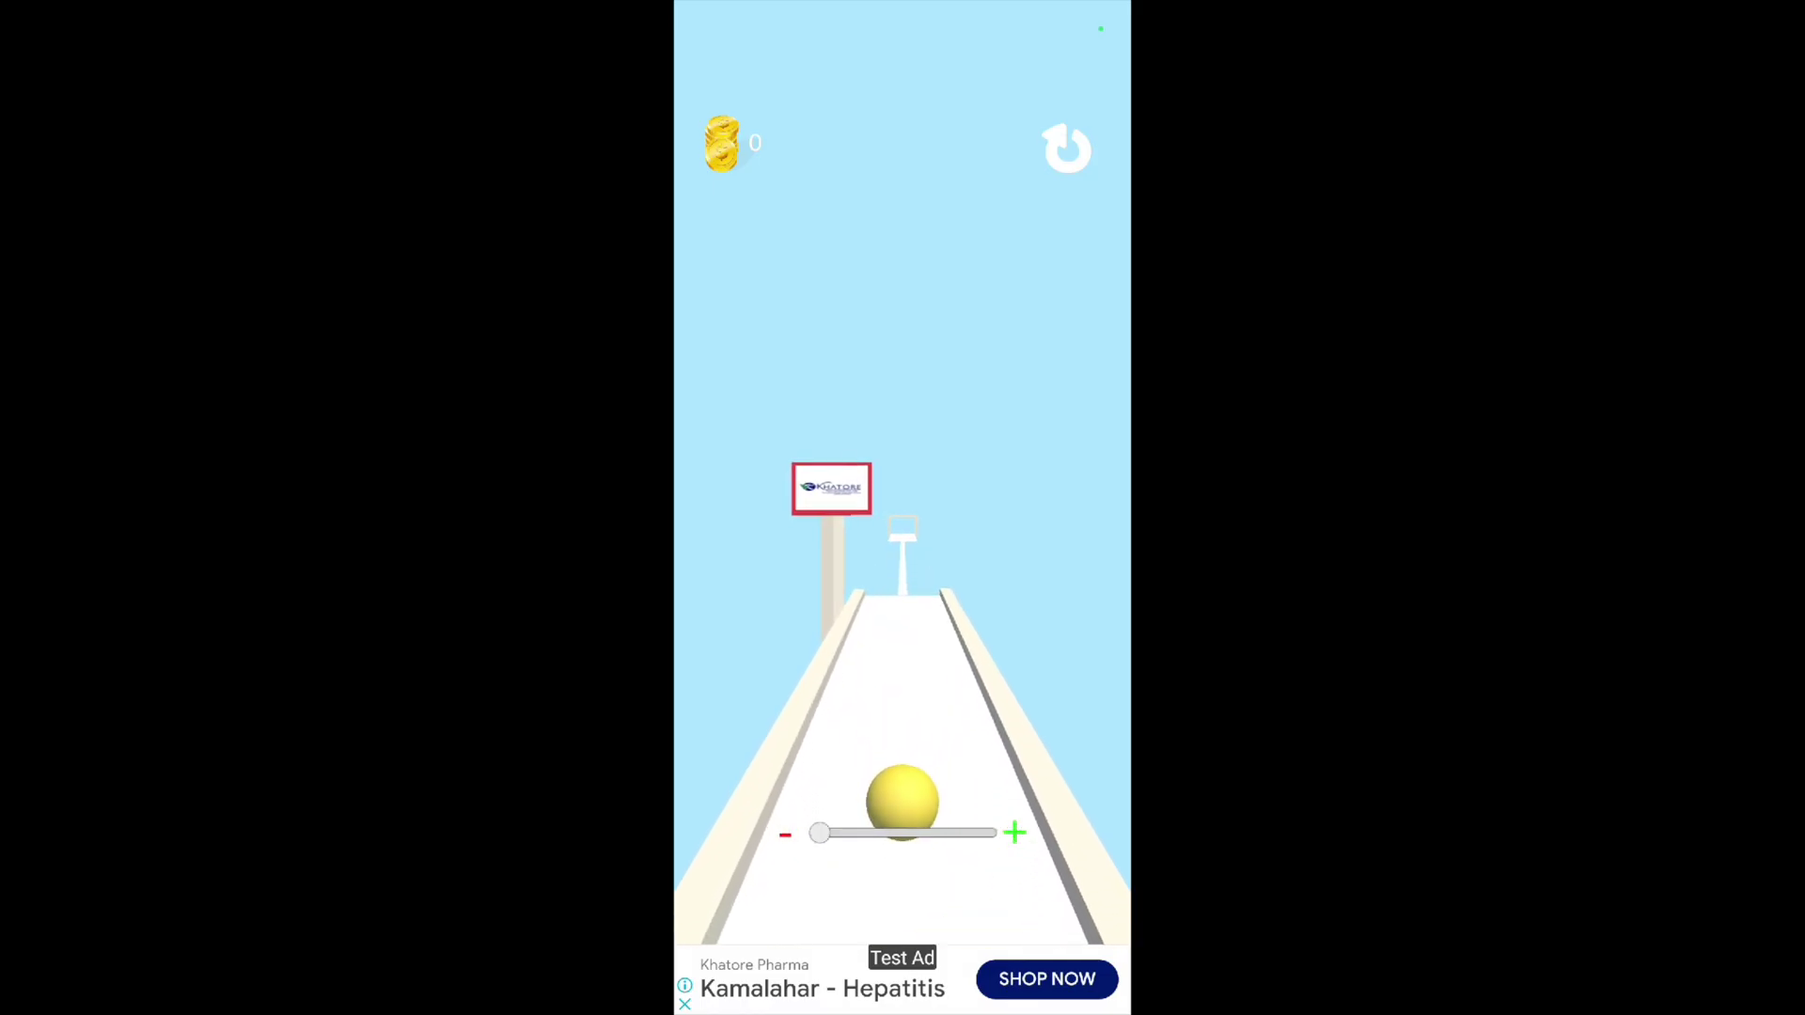
{"action": "left_click", "coordinate": [1067, 148]}
{"action": "left_click", "coordinate": [717, 93]}
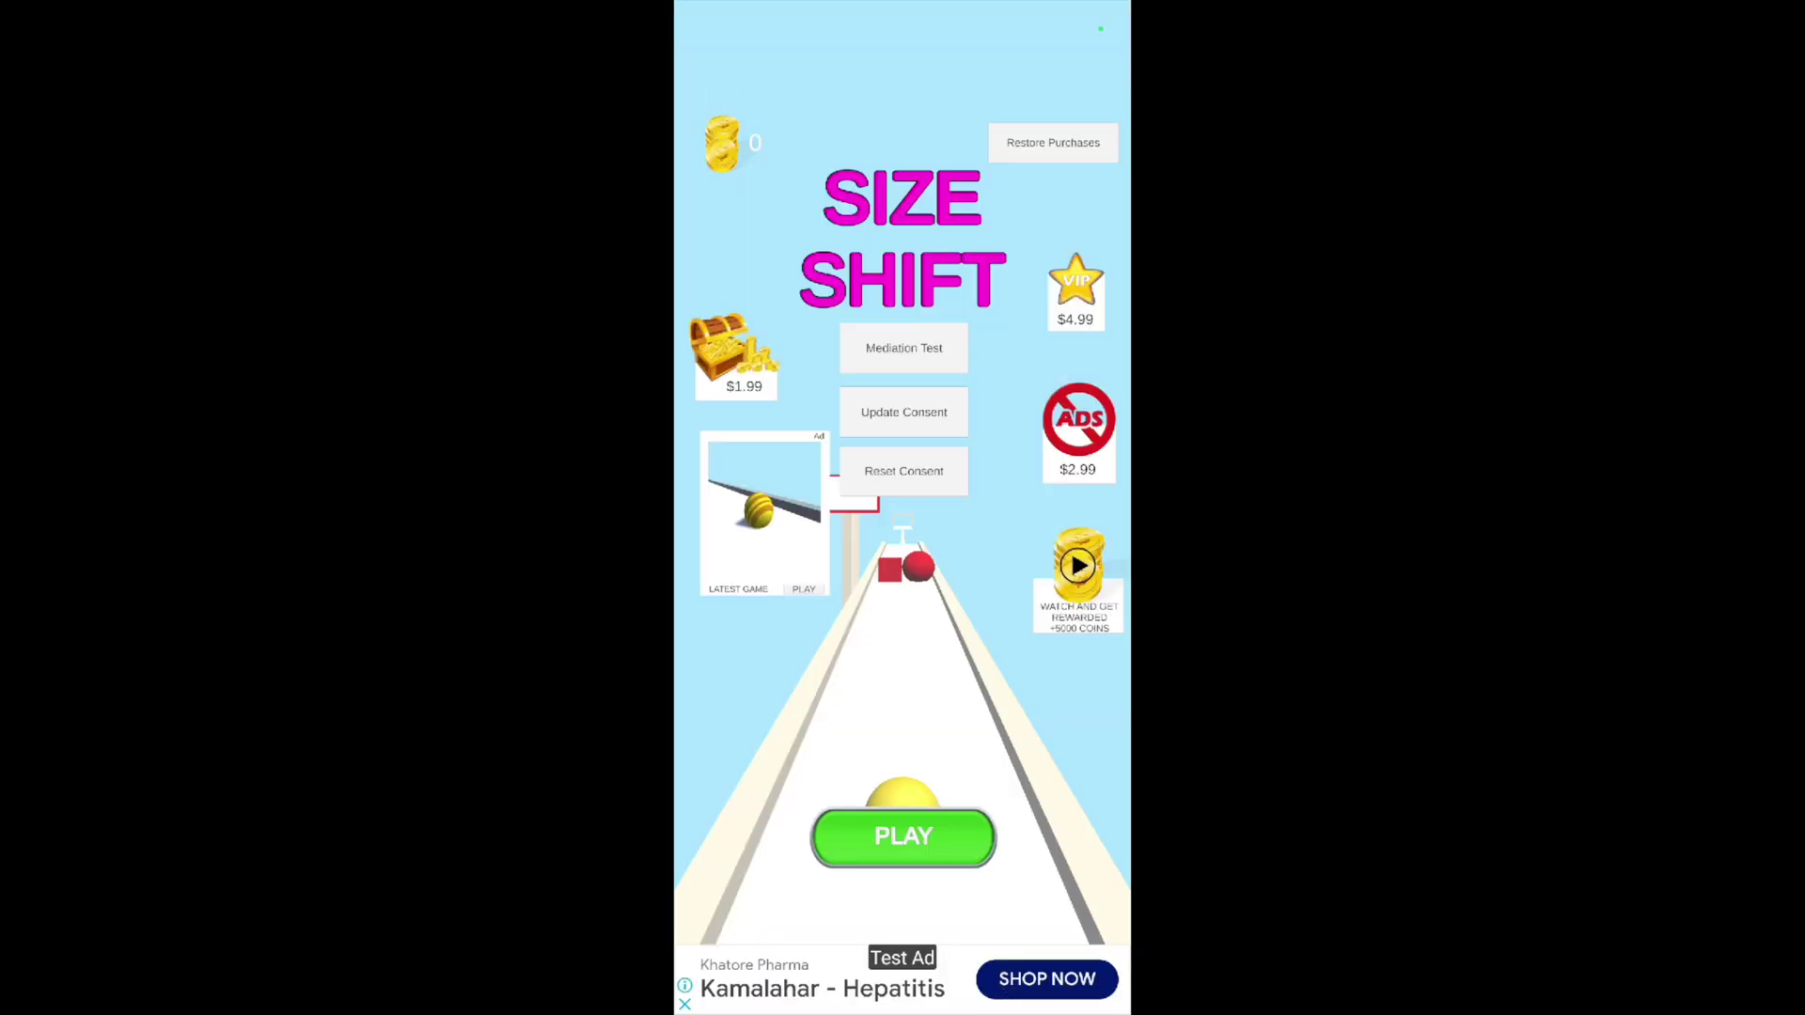
Update the consent choice to Do not consent, and close and relaunch the Android game.
{"action": "left_click", "coordinate": [935, 418]}
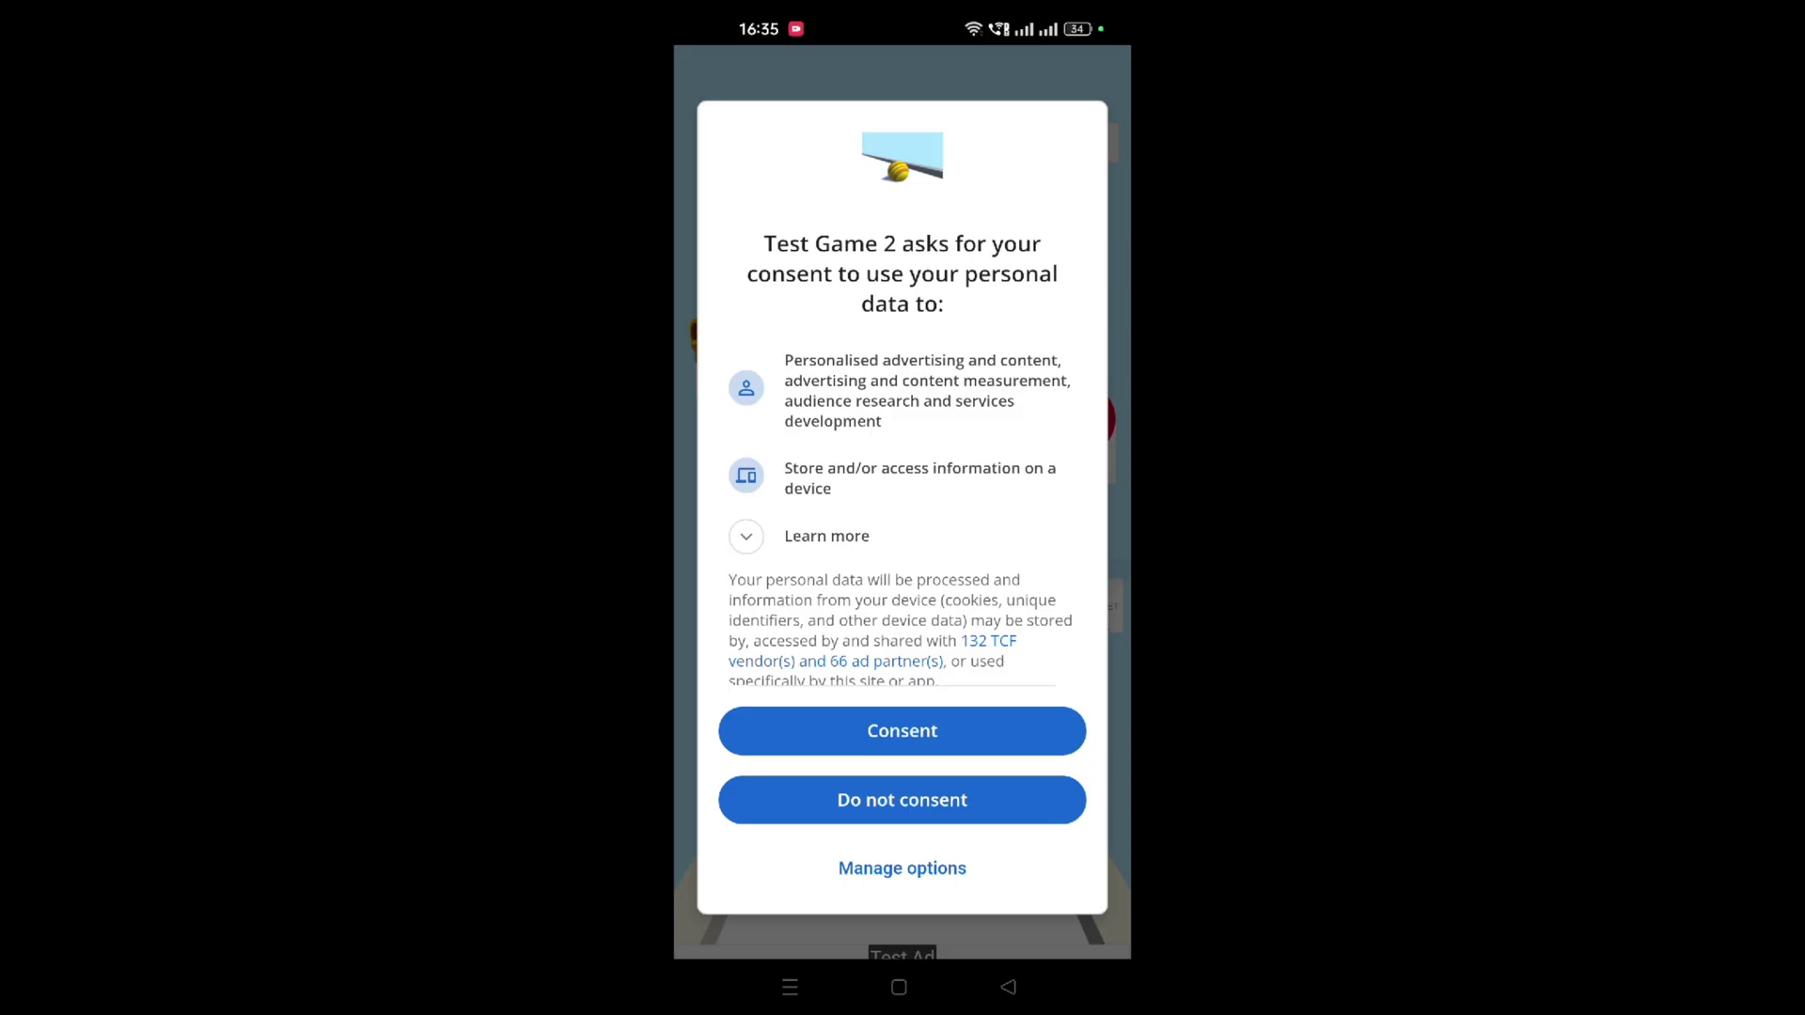
{"action": "left_click", "coordinate": [960, 799]}
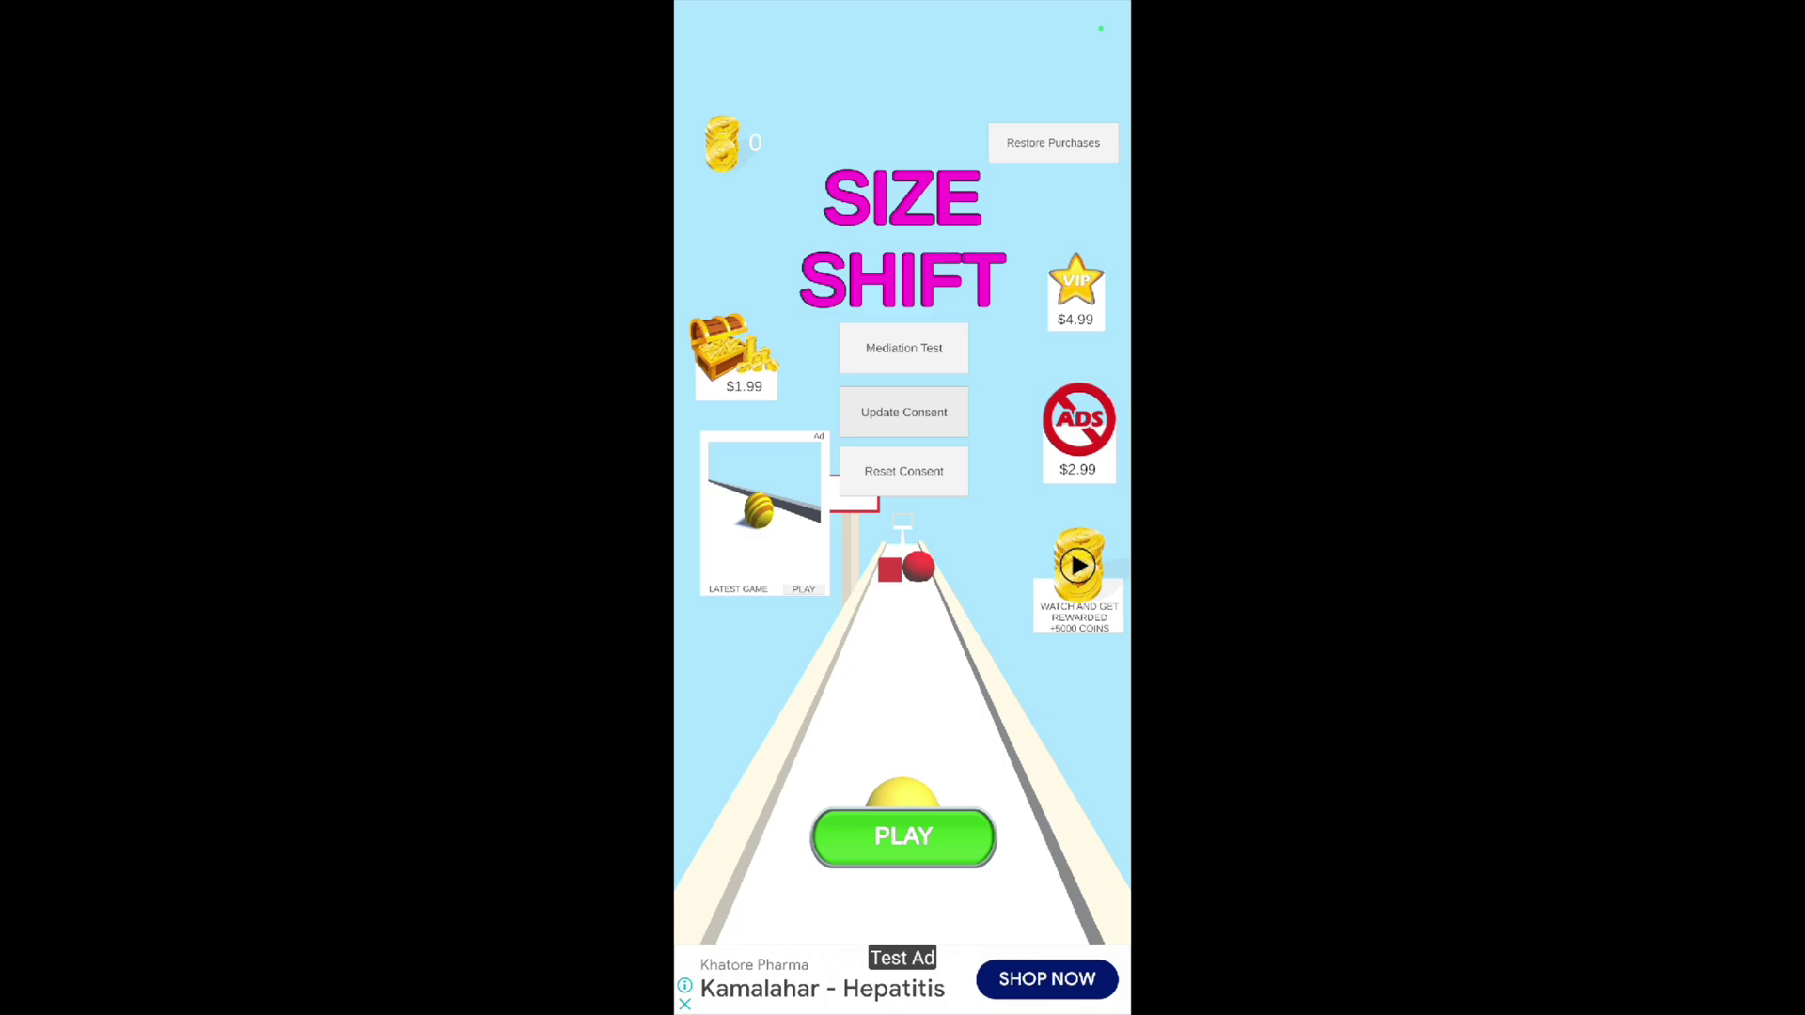
{"action": "left_click", "coordinate": [789, 988]}
{"action": "left_click_drag", "start_coordinate": [865, 771], "coordinate": [949, 141]}
{"action": "left_click", "coordinate": [851, 368]}
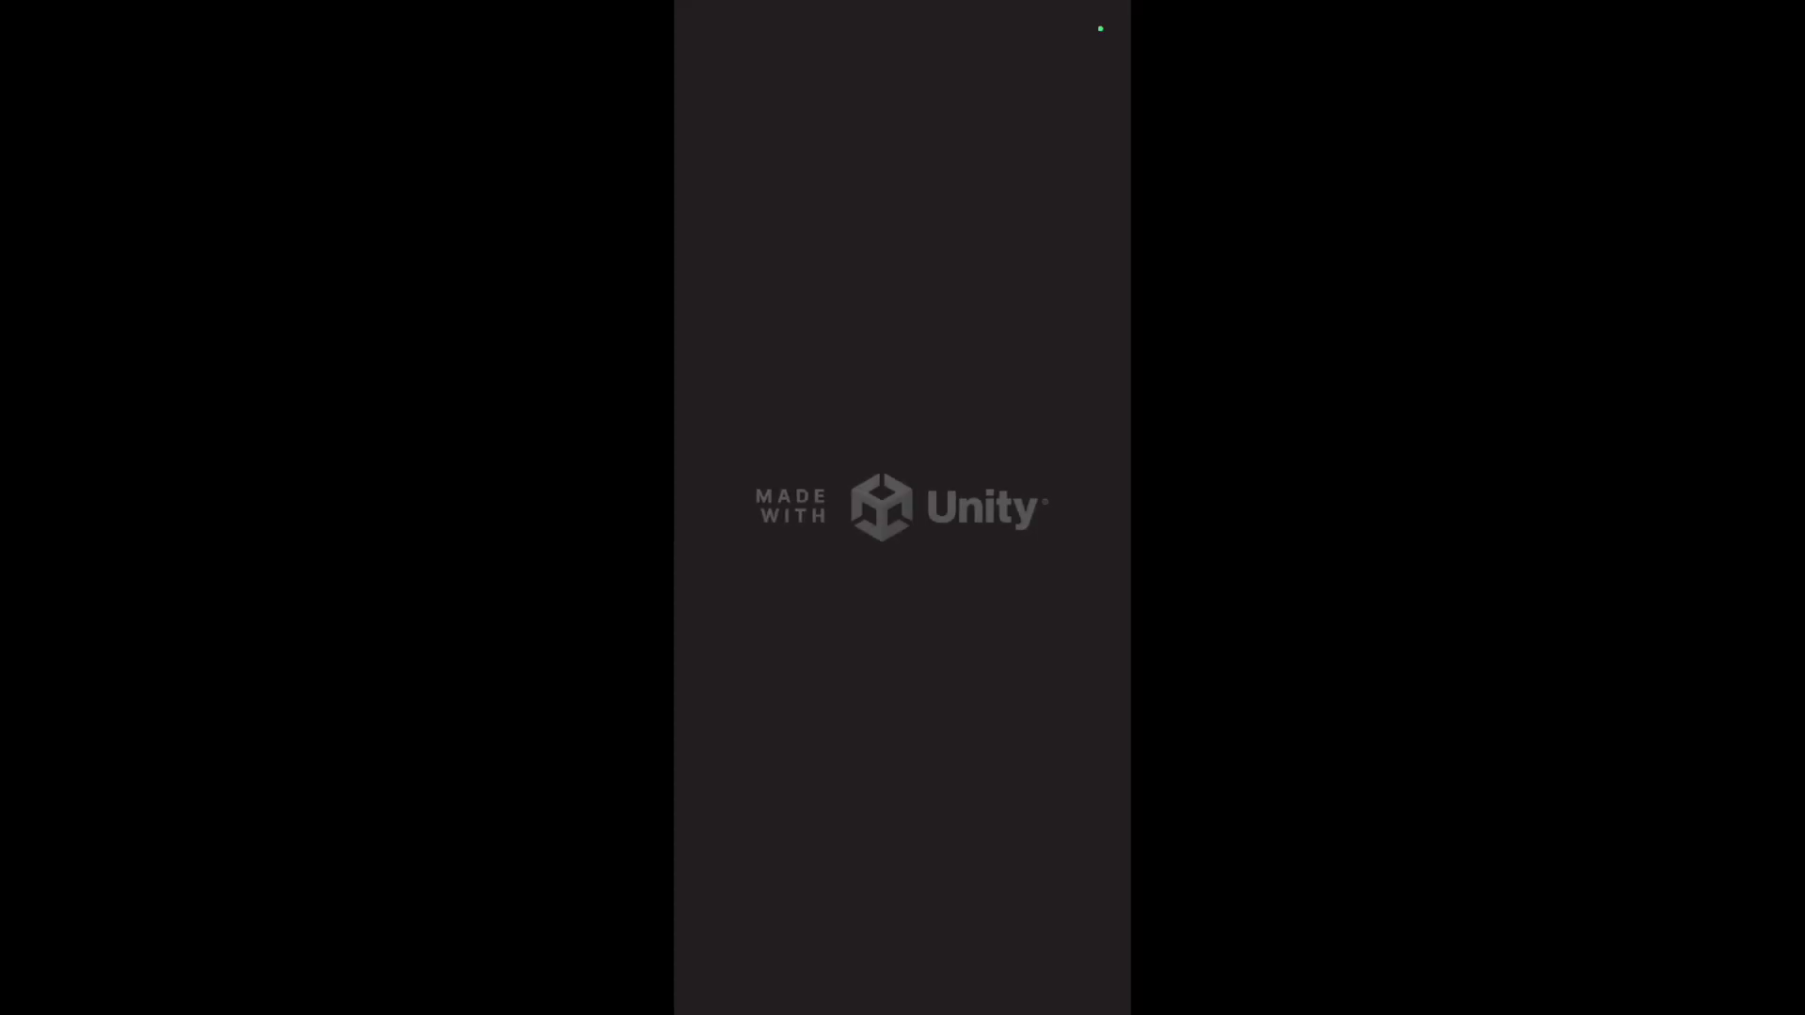
Start a level in the relaunched game and skip the full-screen ad.
{"action": "left_click", "coordinate": [928, 849]}
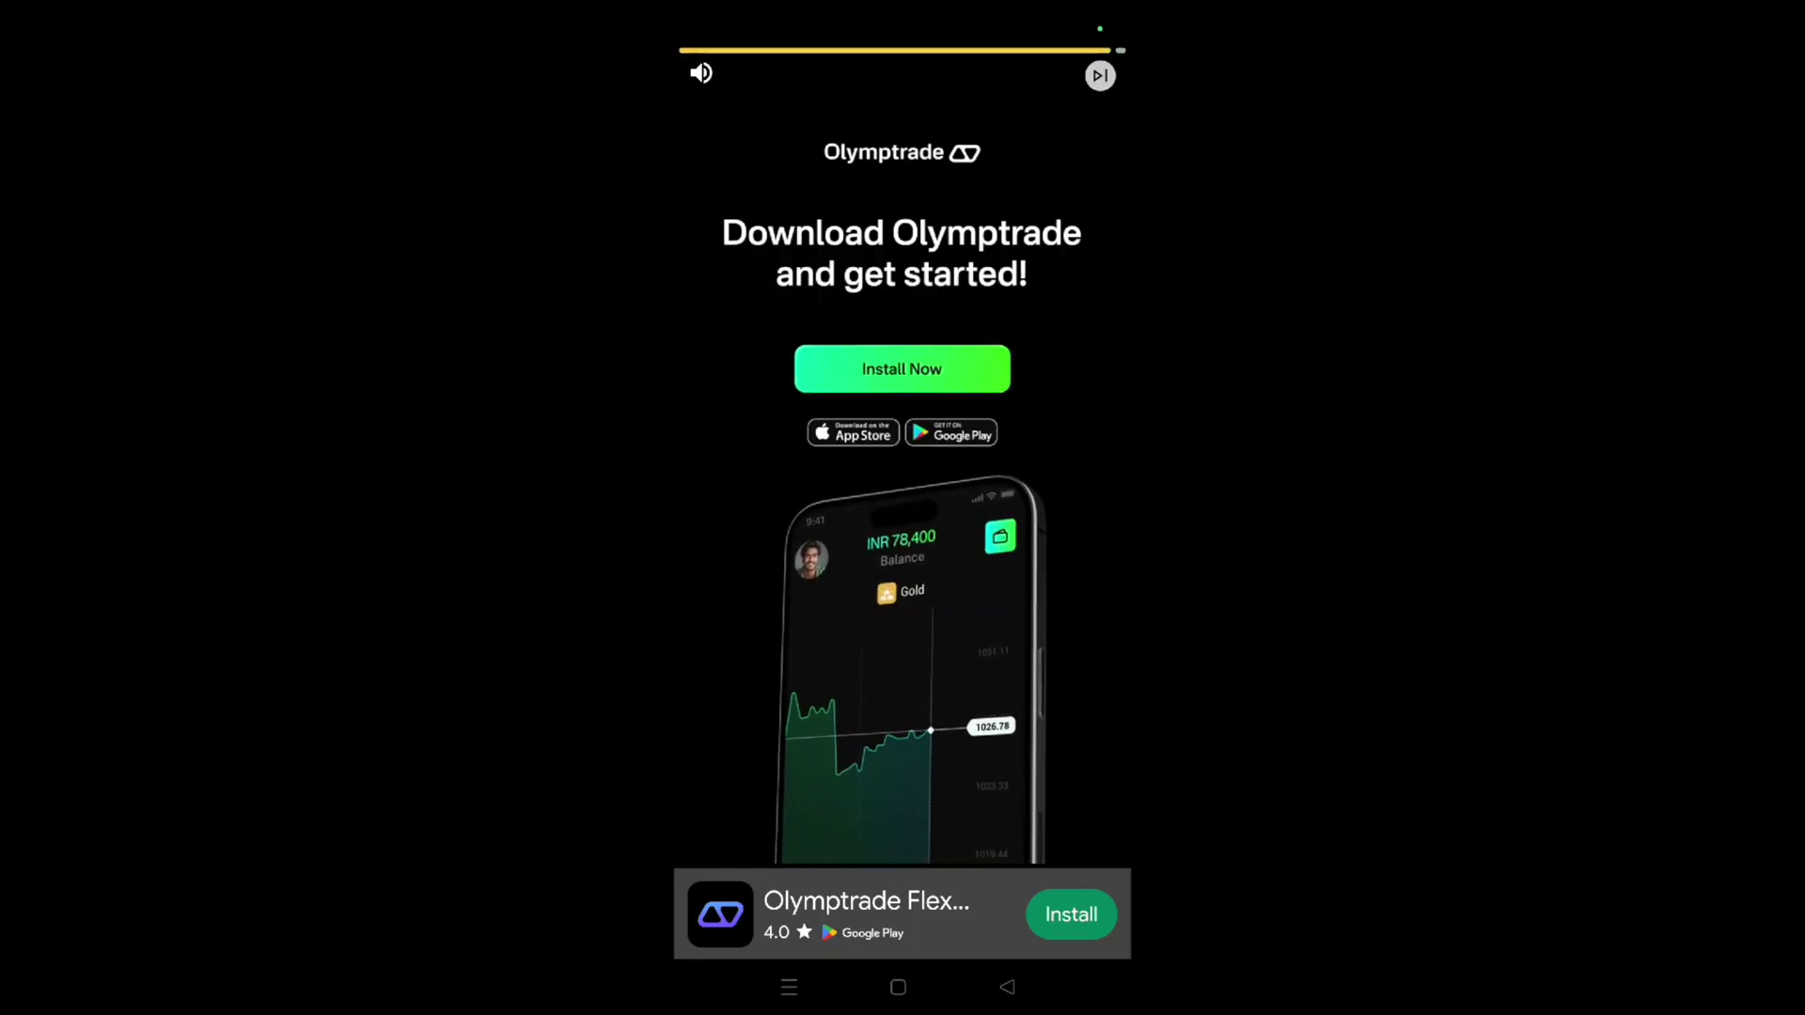
{"action": "left_click", "coordinate": [1100, 76]}
{"action": "left_click", "coordinate": [1097, 73]}
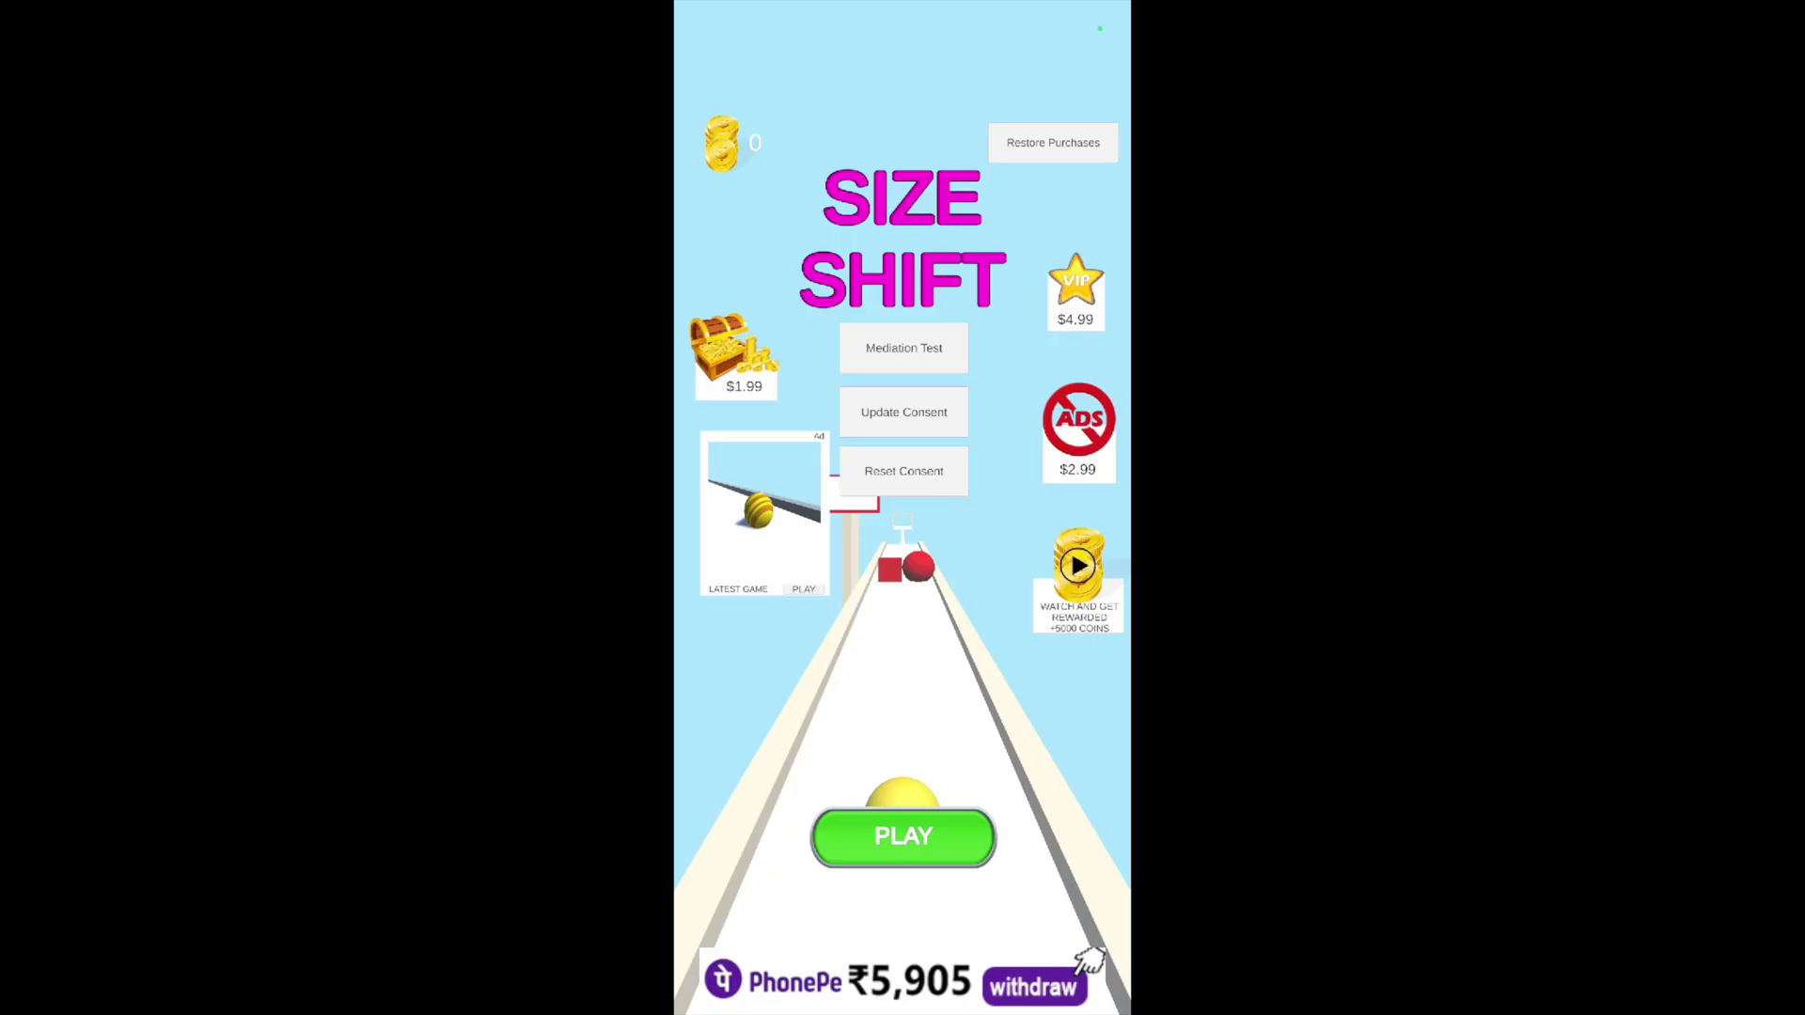
Reopen the consent form through Update Consent twice, choosing Consent each time.
{"action": "left_click", "coordinate": [904, 412]}
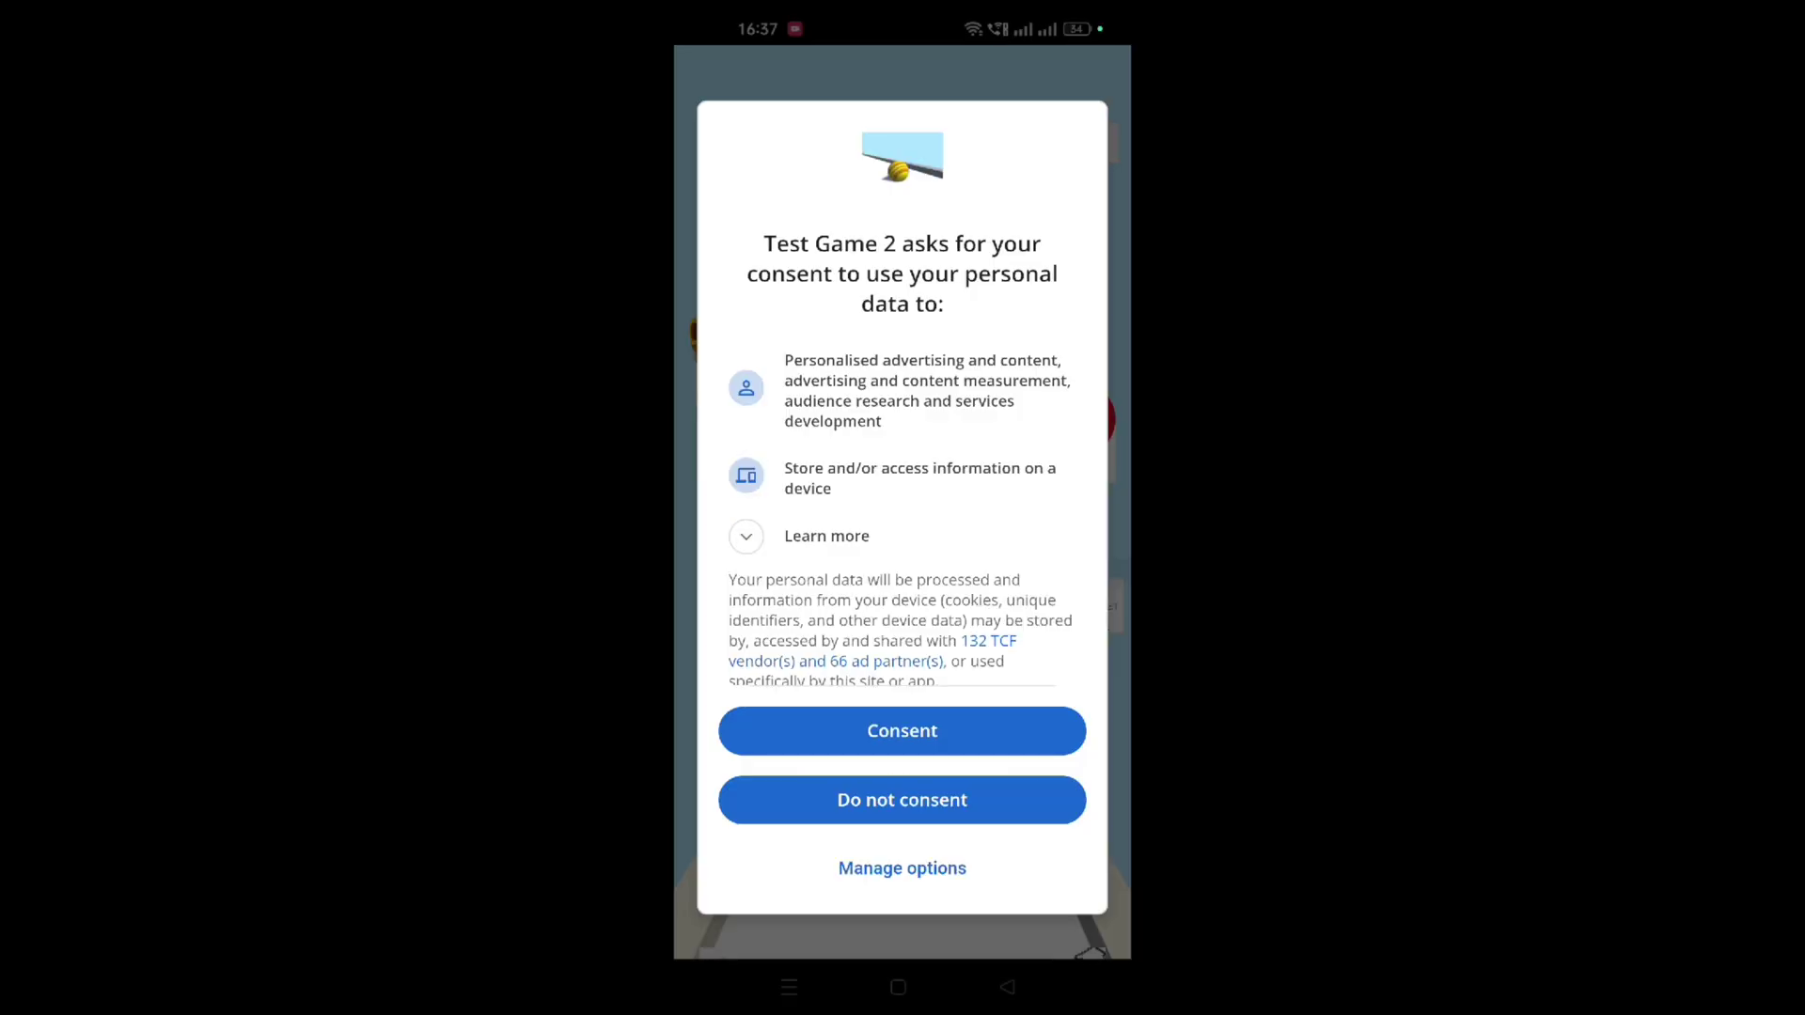
{"action": "left_click", "coordinate": [903, 730]}
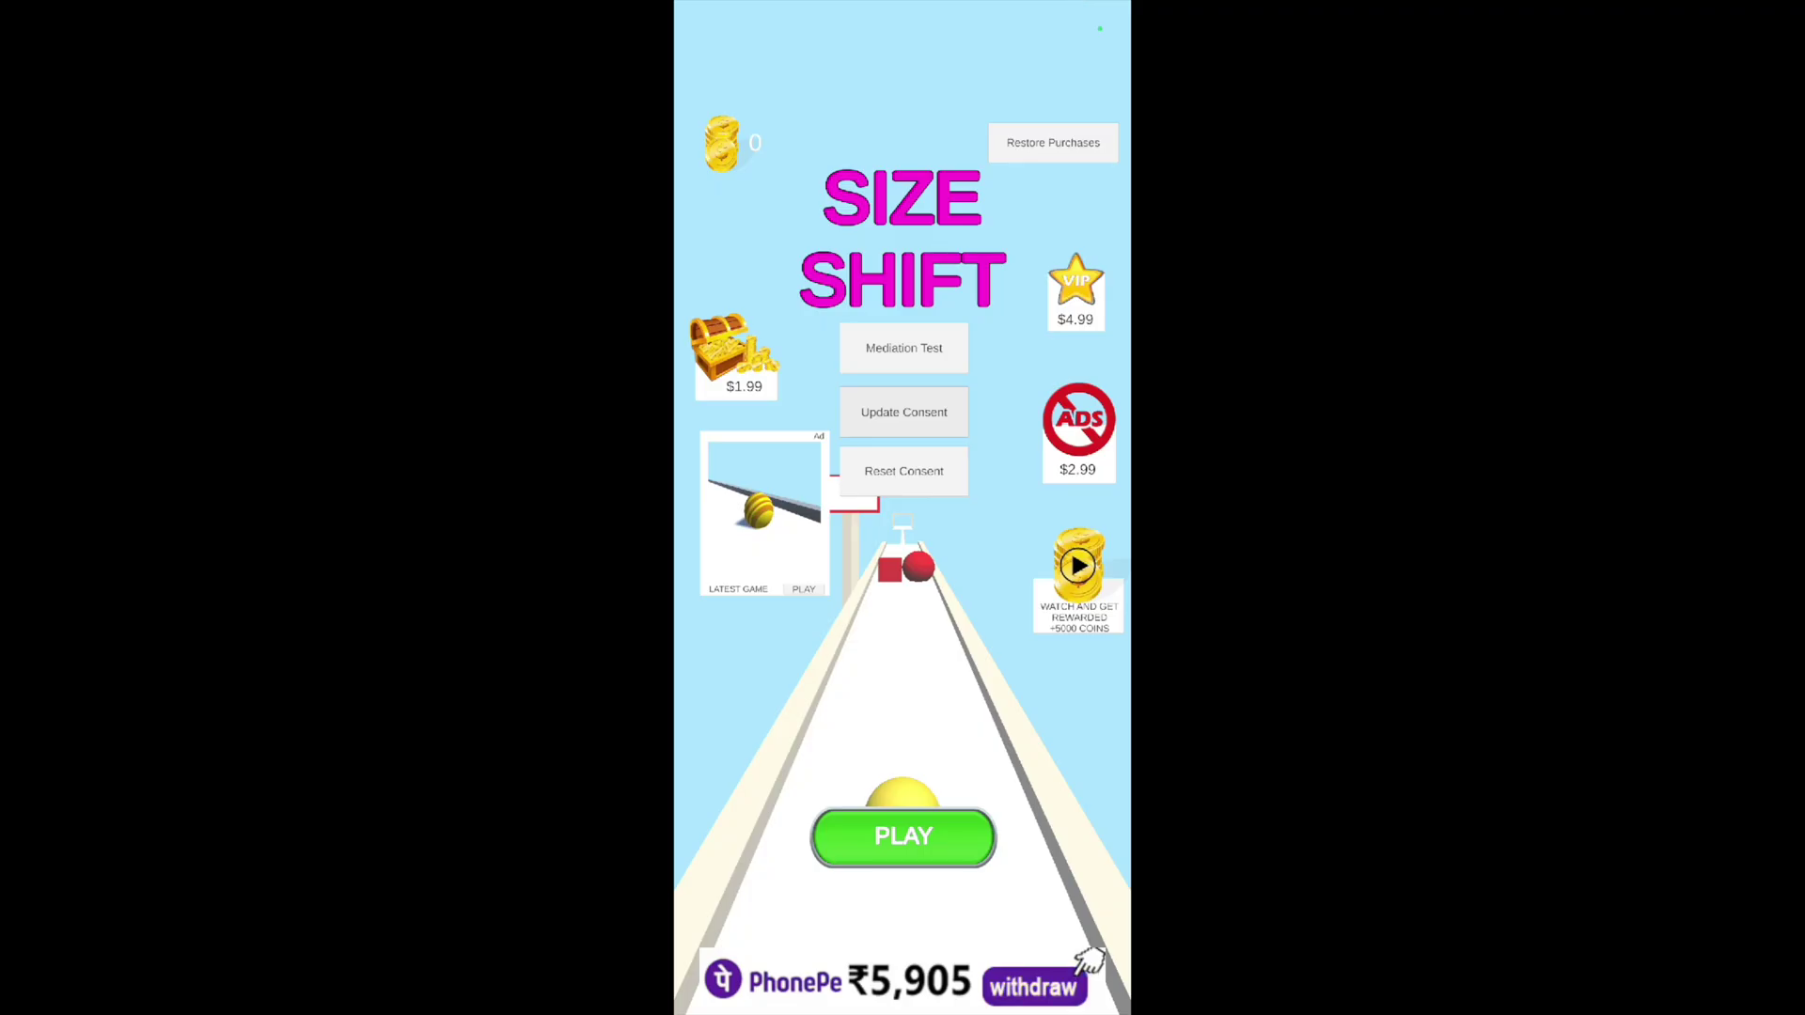
{"action": "left_click", "coordinate": [904, 412]}
{"action": "left_click", "coordinate": [940, 733]}
Reset the stored consent, relaunch the Android game and give consent in the new form.
{"action": "left_click", "coordinate": [929, 473]}
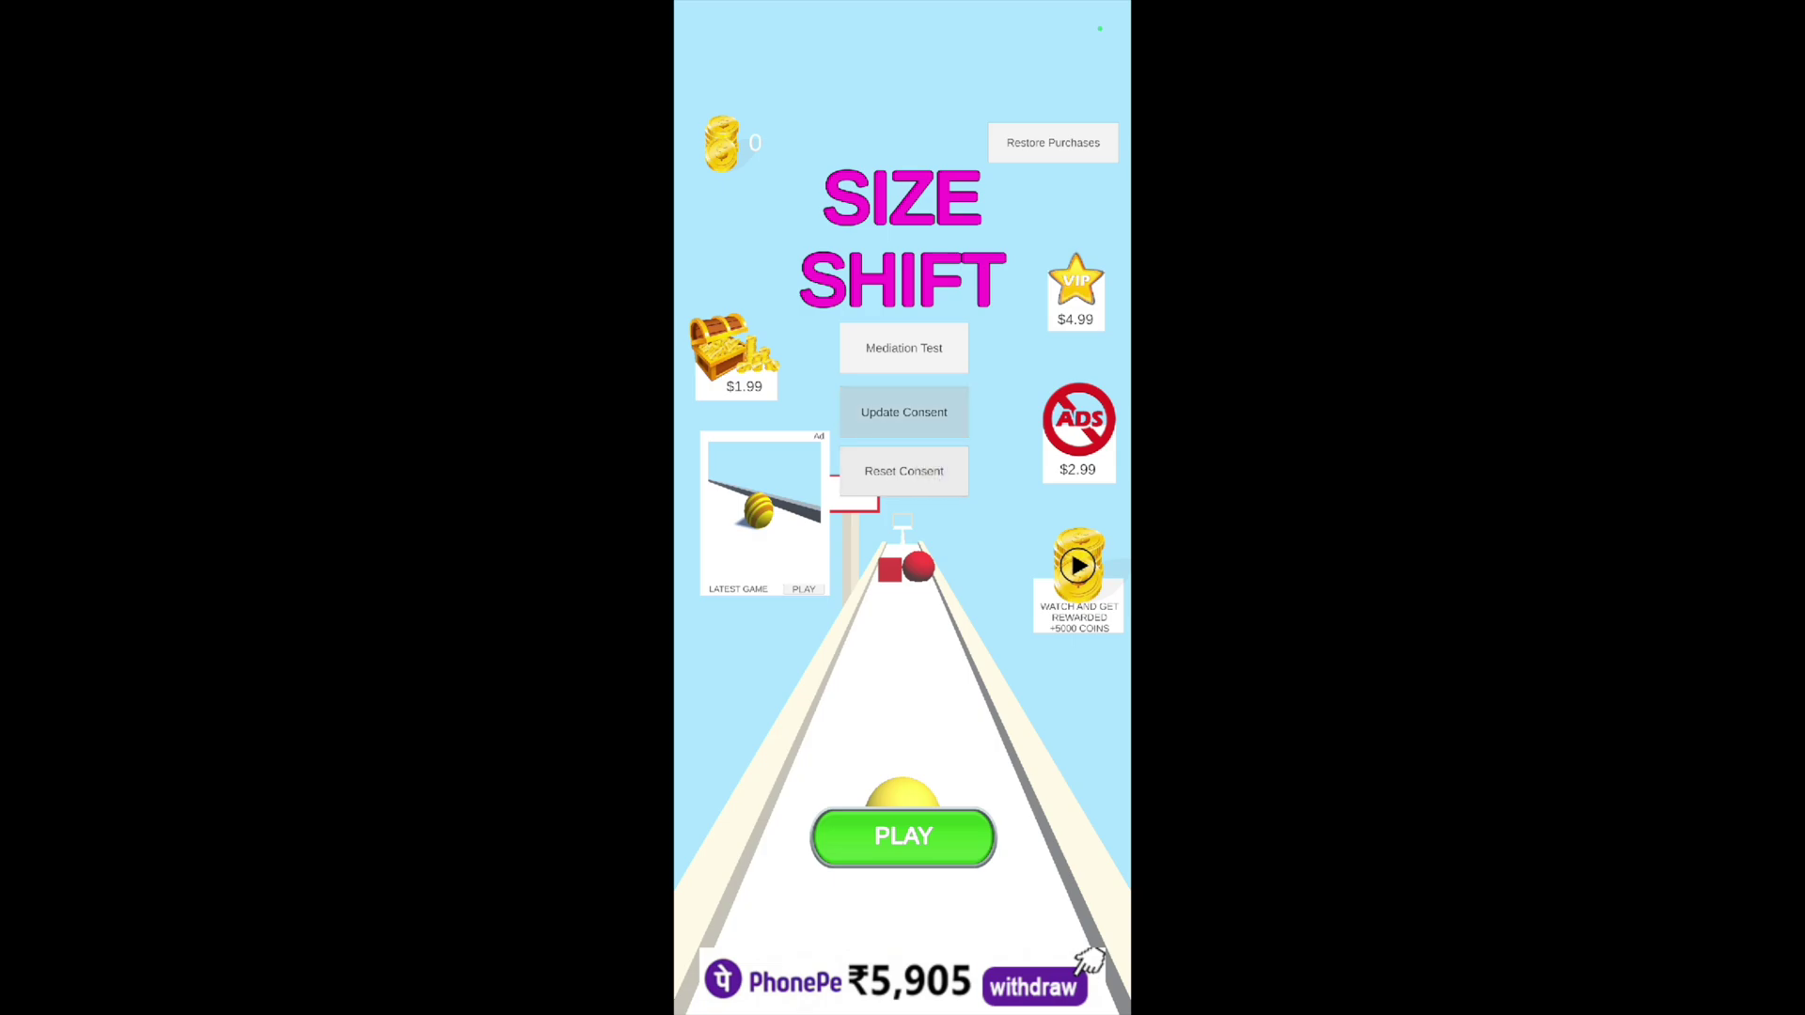
{"action": "left_click_drag", "start_coordinate": [902, 1011], "coordinate": [902, 940]}
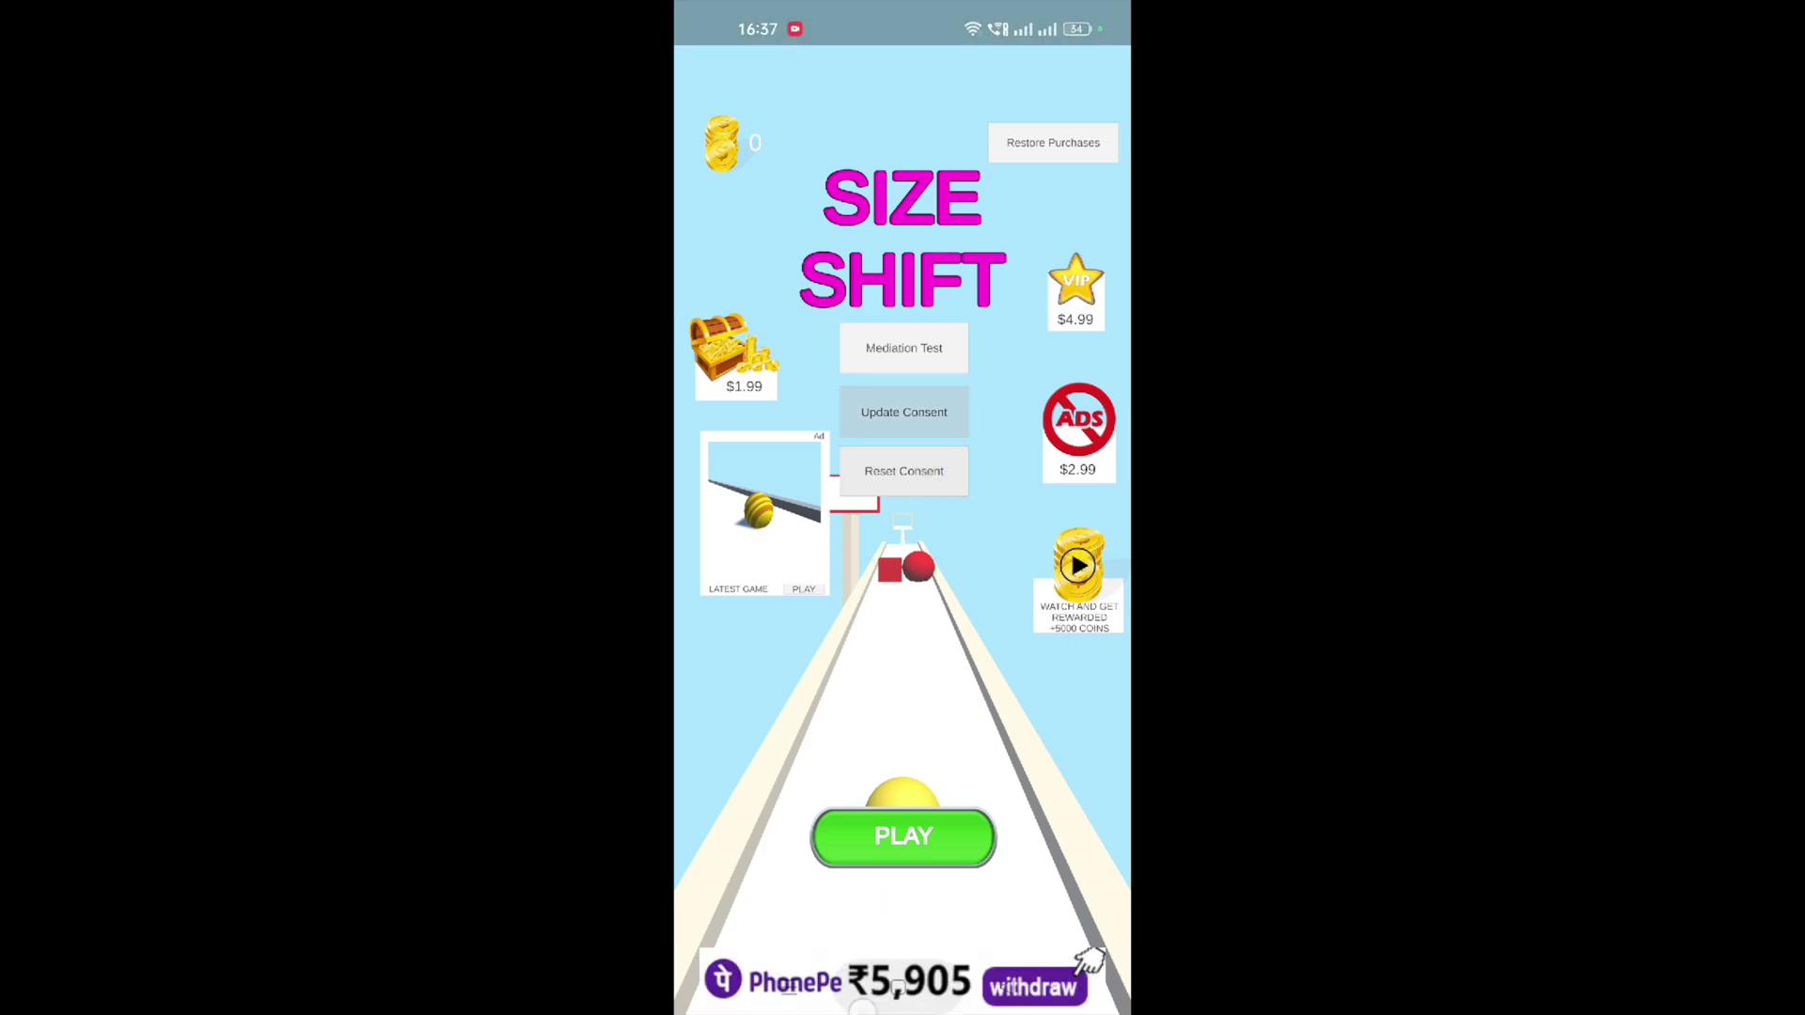
{"action": "left_click", "coordinate": [789, 987]}
{"action": "left_click_drag", "start_coordinate": [900, 470], "coordinate": [899, 141]}
{"action": "left_click", "coordinate": [846, 363]}
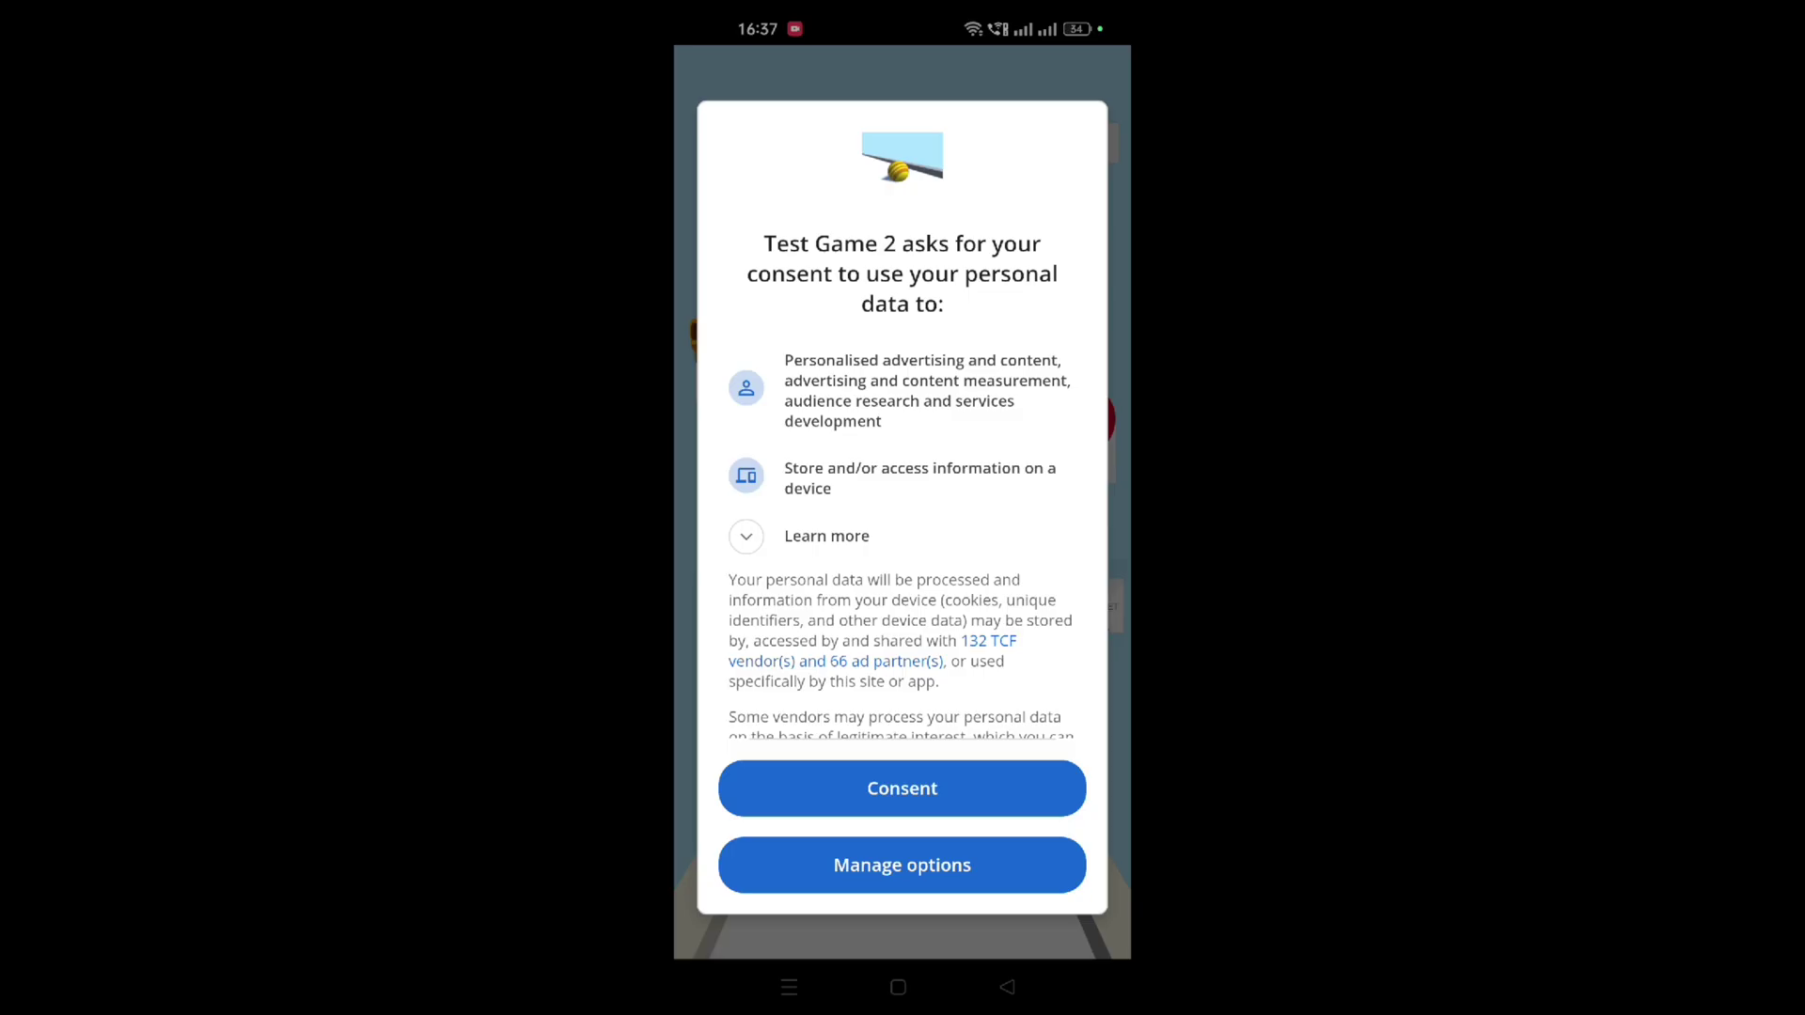
{"action": "left_click", "coordinate": [951, 788]}
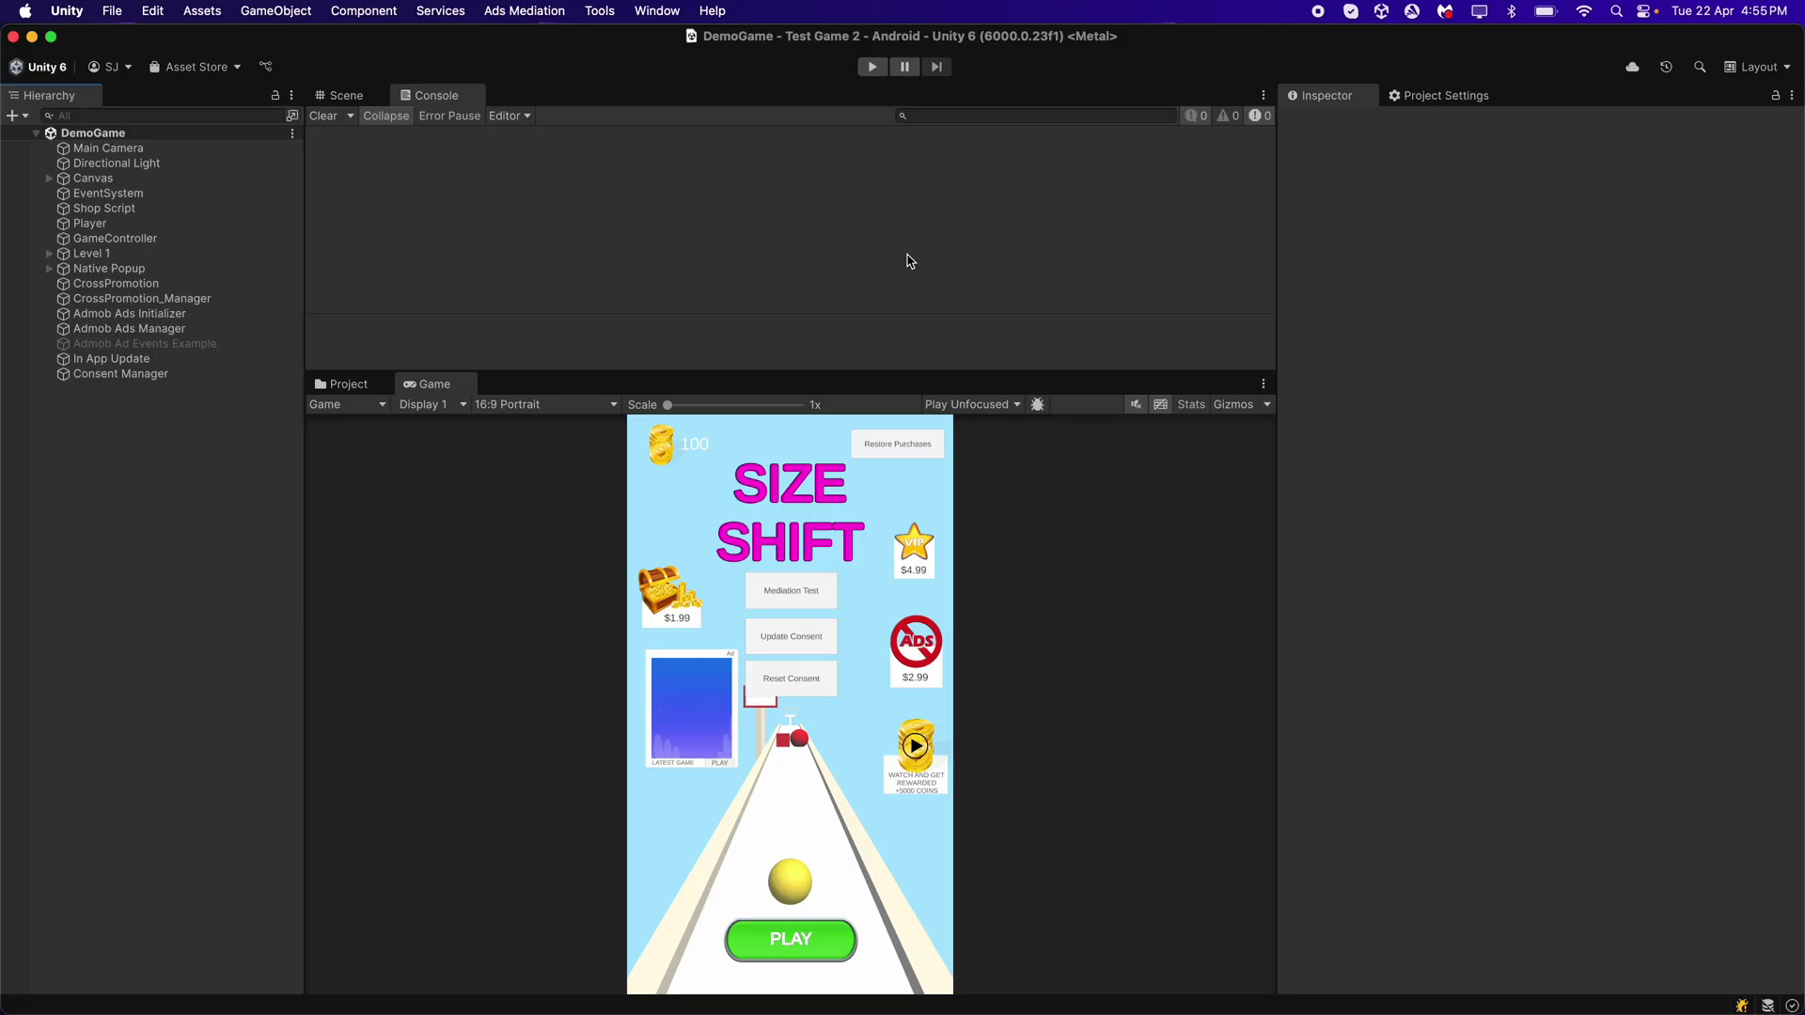
Switch to Unity and make iOS the active build platform in Build Profiles.
{"action": "left_click", "coordinate": [122, 11]}
{"action": "left_click", "coordinate": [228, 256]}
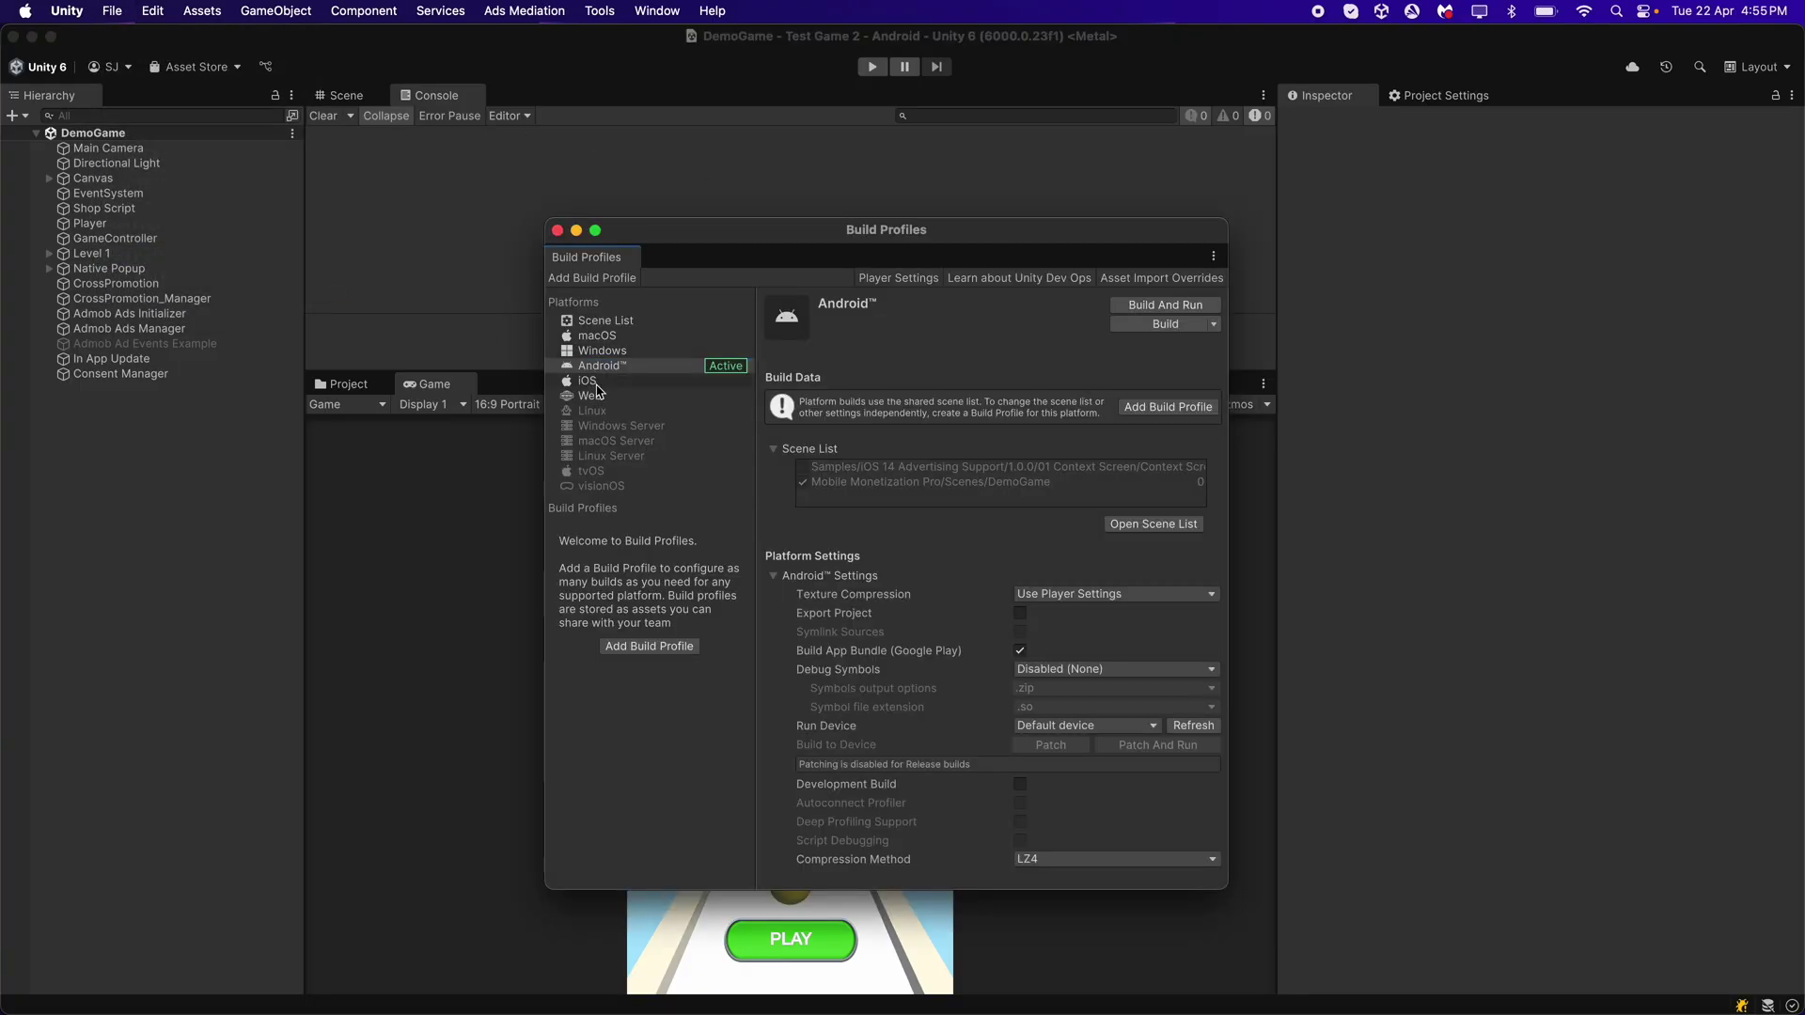
{"action": "left_click", "coordinate": [588, 381]}
{"action": "left_click", "coordinate": [1166, 305]}
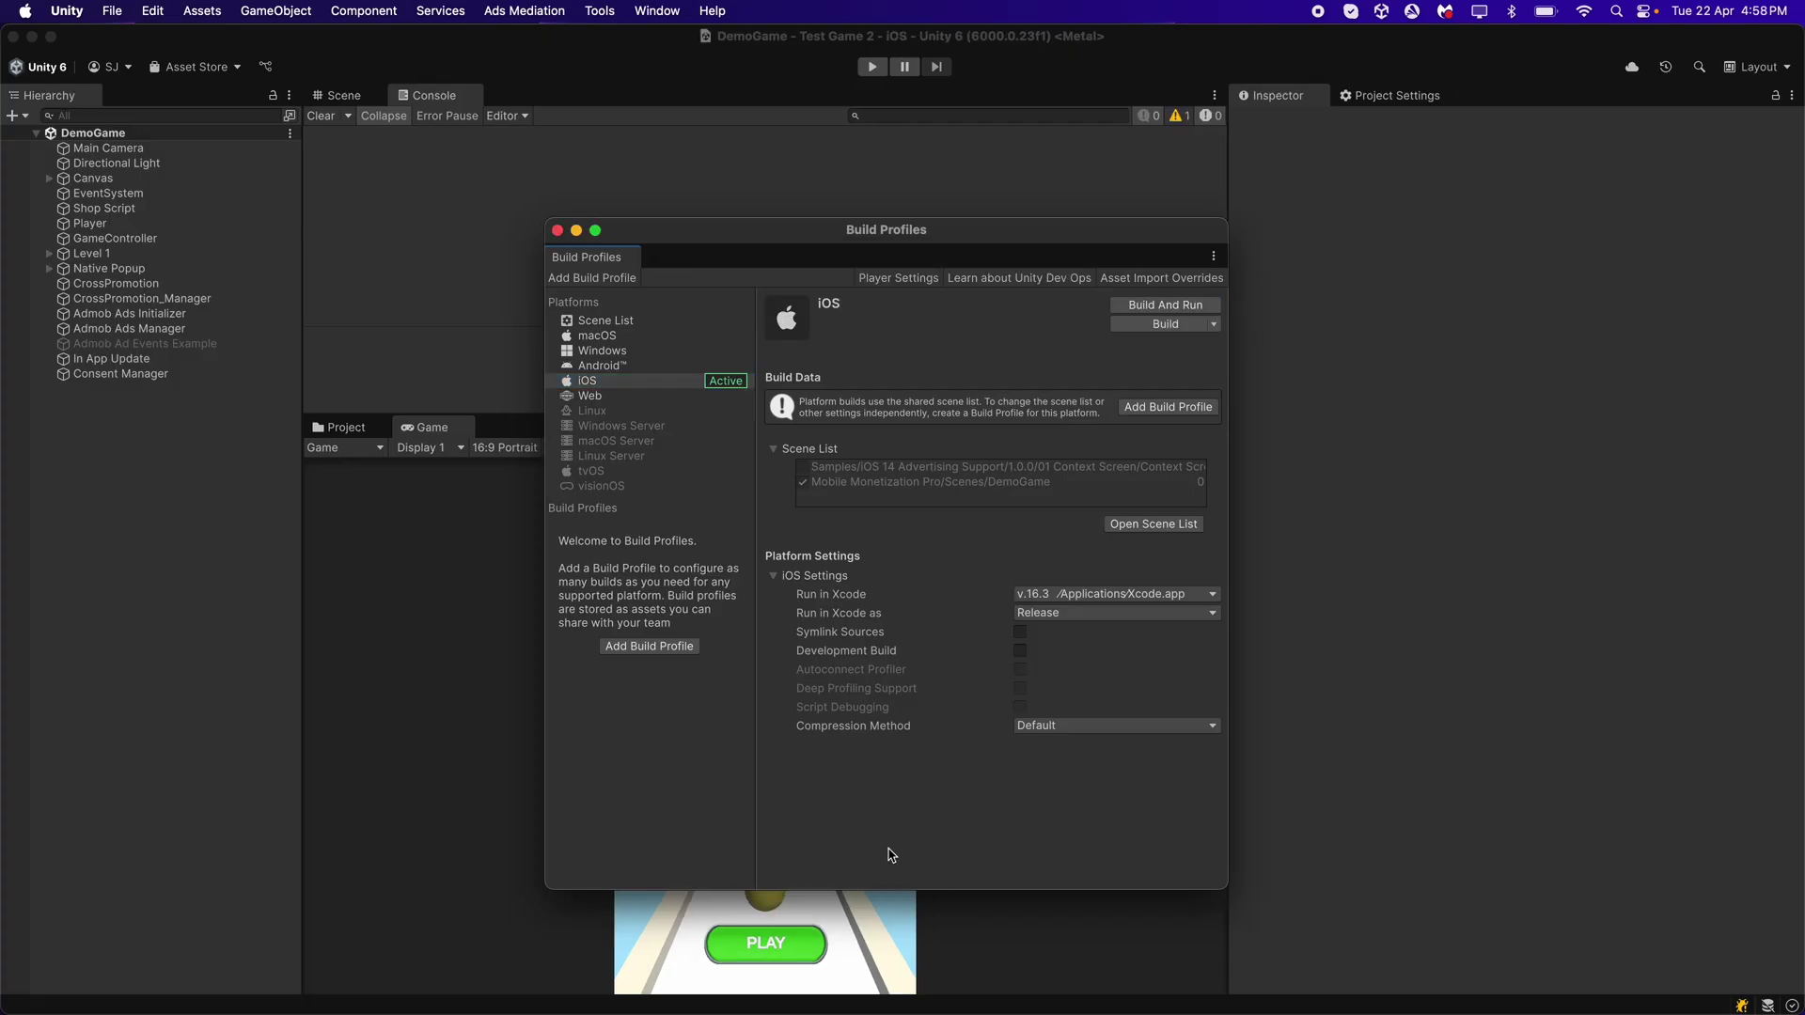
Enable the iOS 14 Advertising Support Context Screen scene in the scene list and build for iOS.
{"action": "left_click", "coordinate": [1121, 525]}
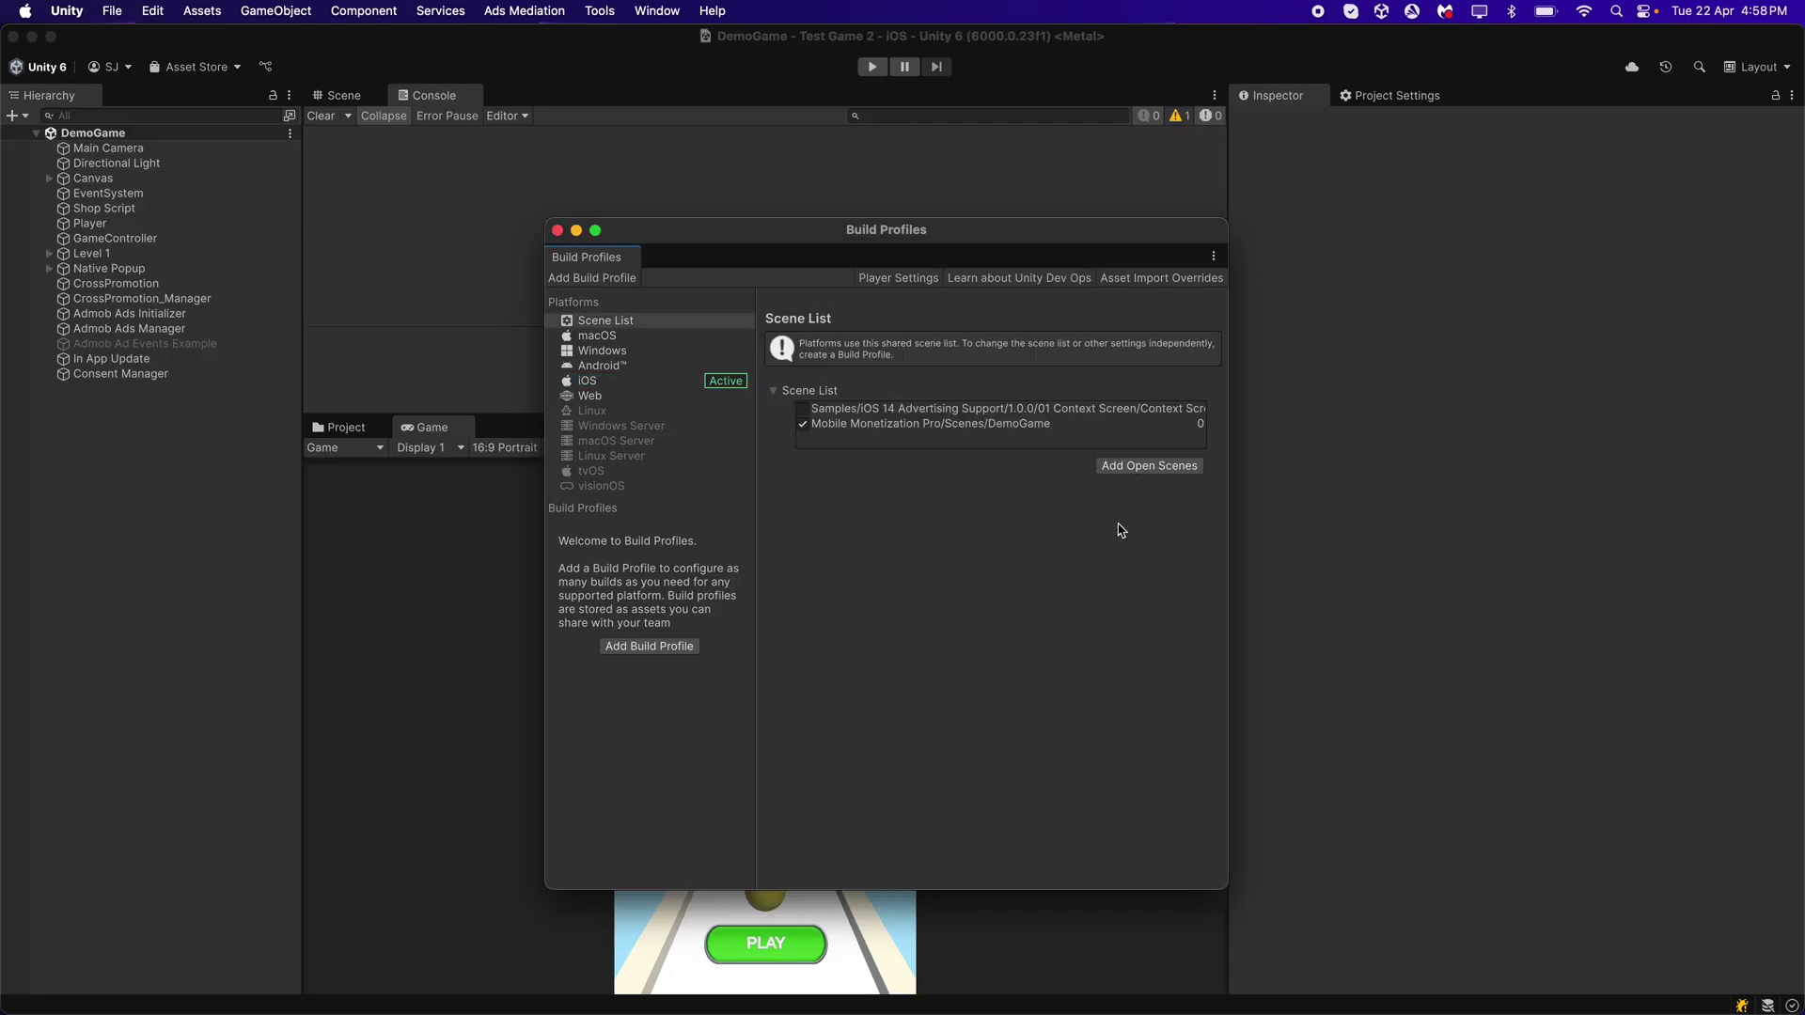
{"action": "left_click", "coordinate": [804, 411]}
{"action": "left_click", "coordinate": [613, 385]}
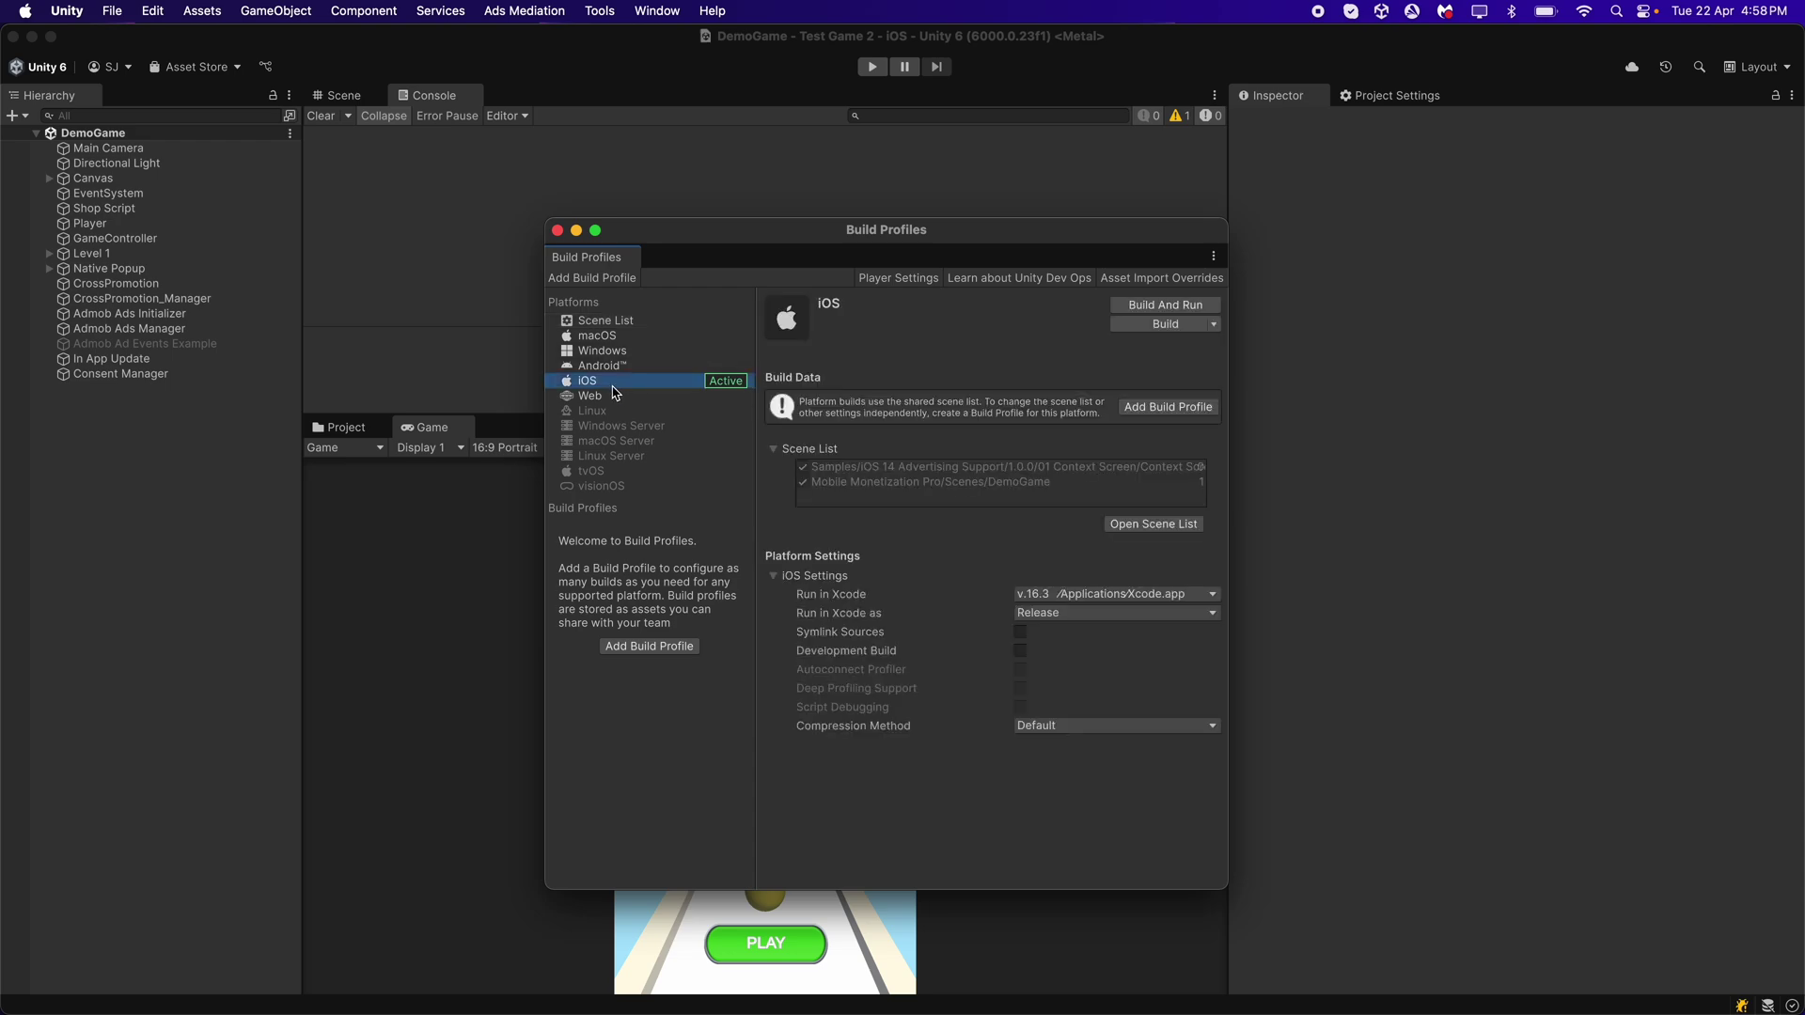
{"action": "left_click", "coordinate": [1145, 324]}
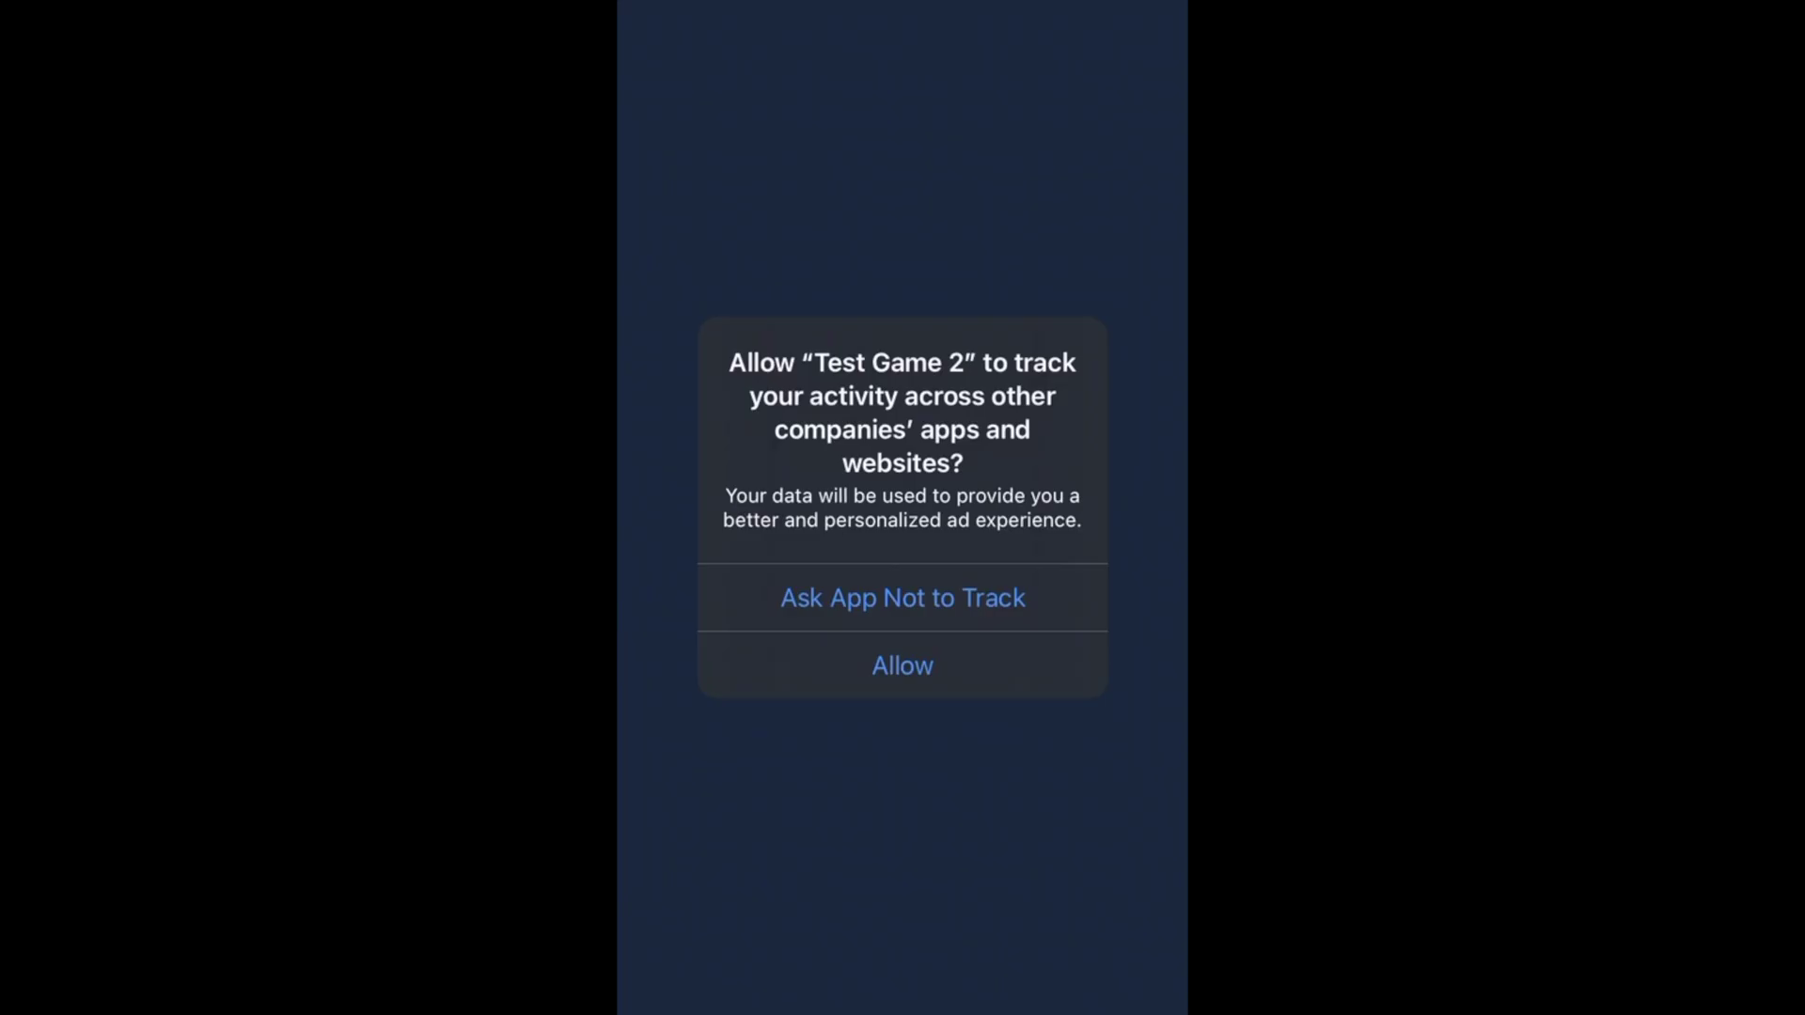
Allow tracking for Test Game 2 on the iPhone, play a level and close the full-screen ad.
{"action": "left_click", "coordinate": [903, 666]}
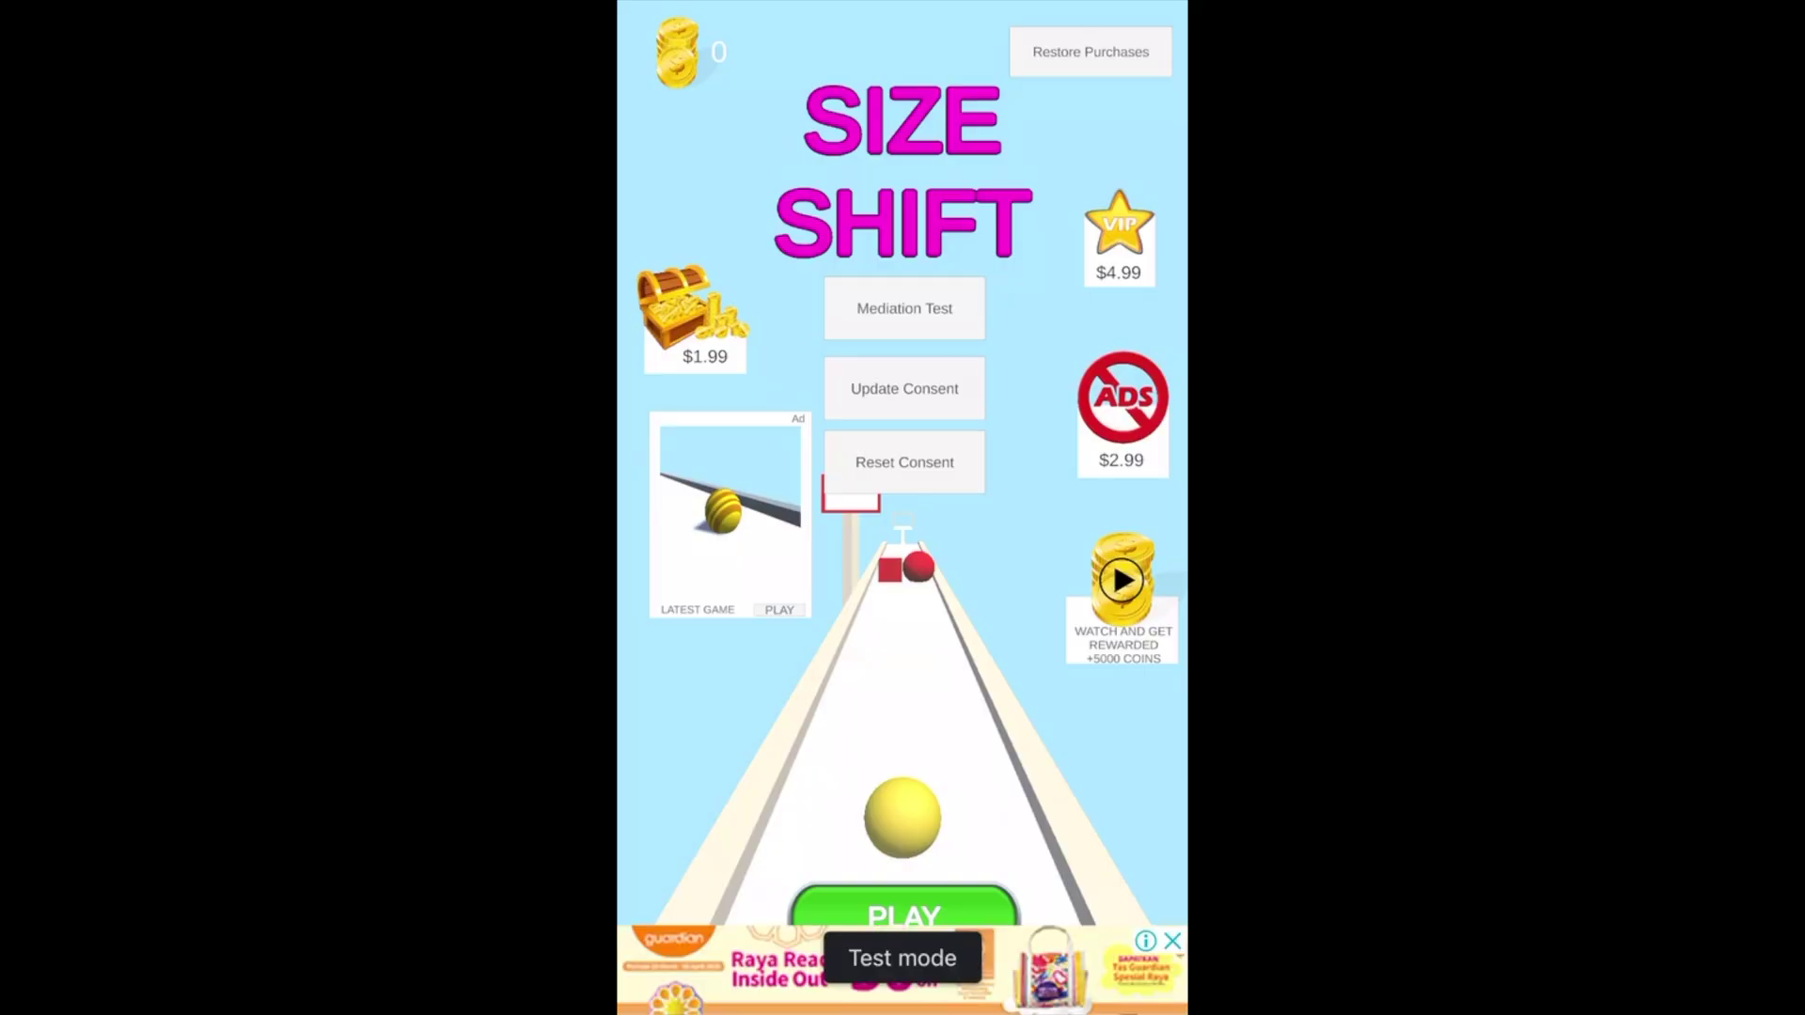
{"action": "left_click", "coordinate": [903, 910]}
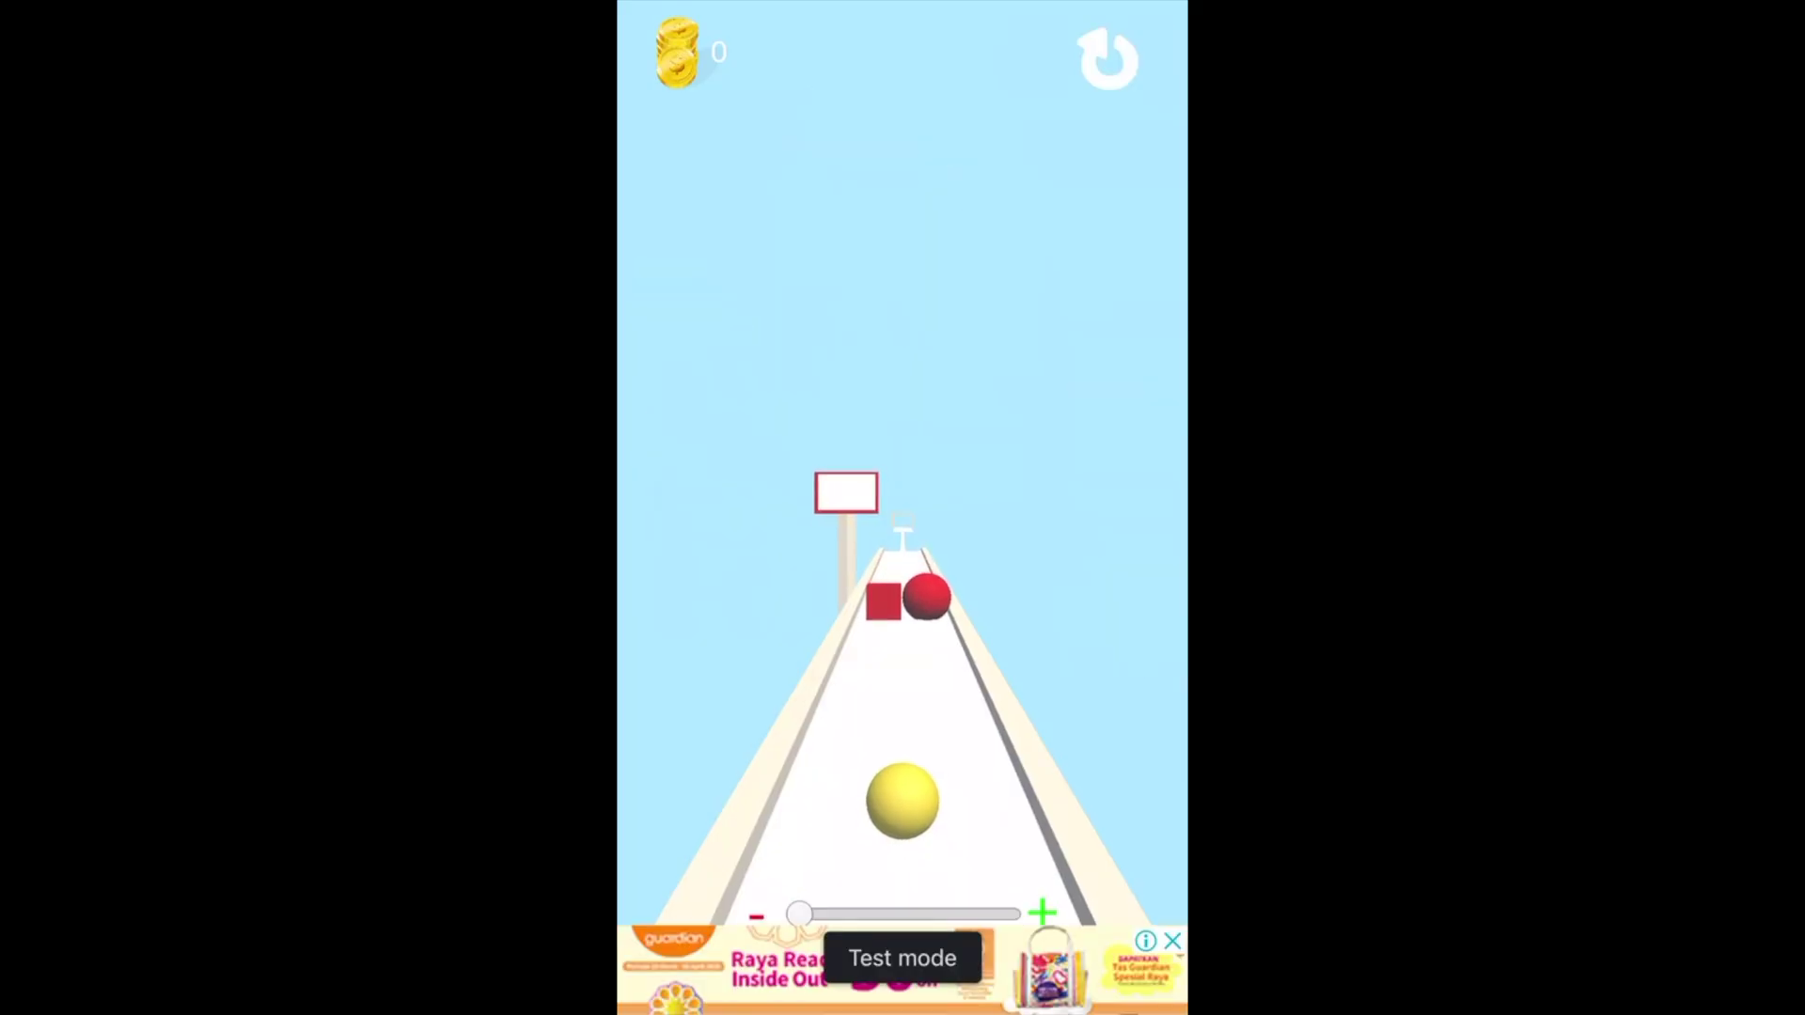
{"action": "left_click_drag", "start_coordinate": [799, 914], "coordinate": [843, 913]}
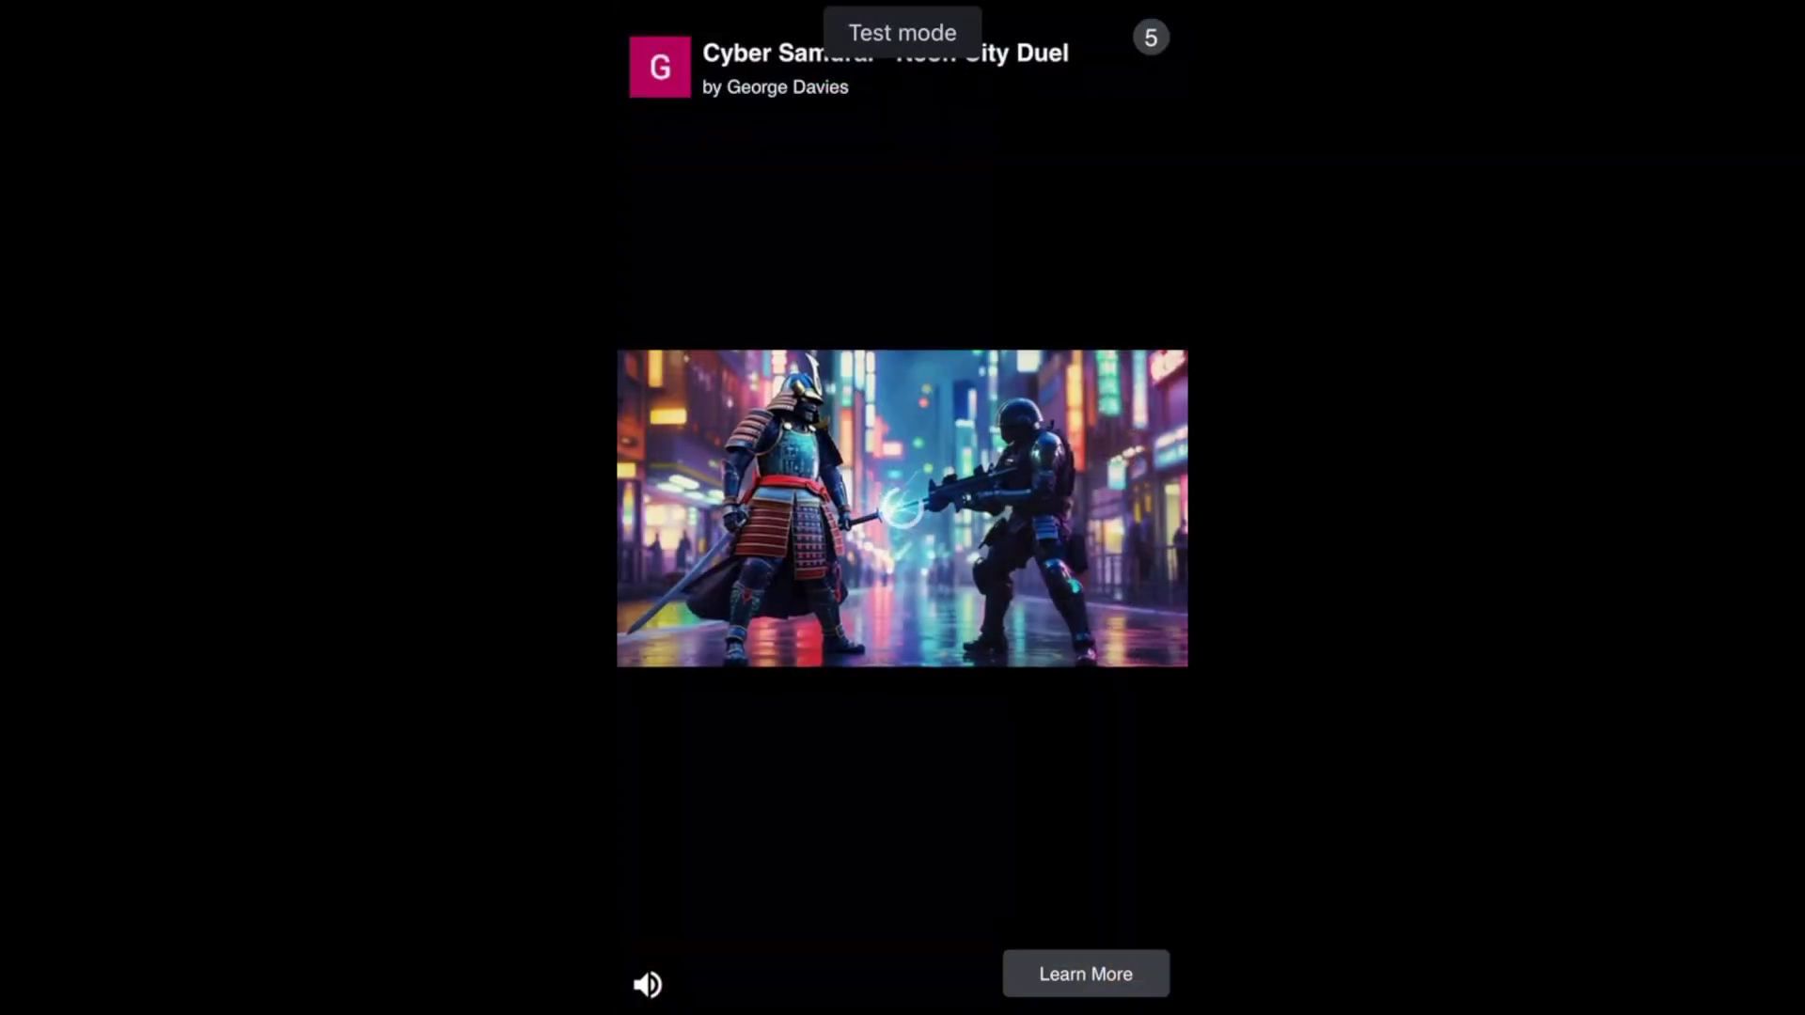
{"action": "left_click", "coordinate": [1149, 35]}
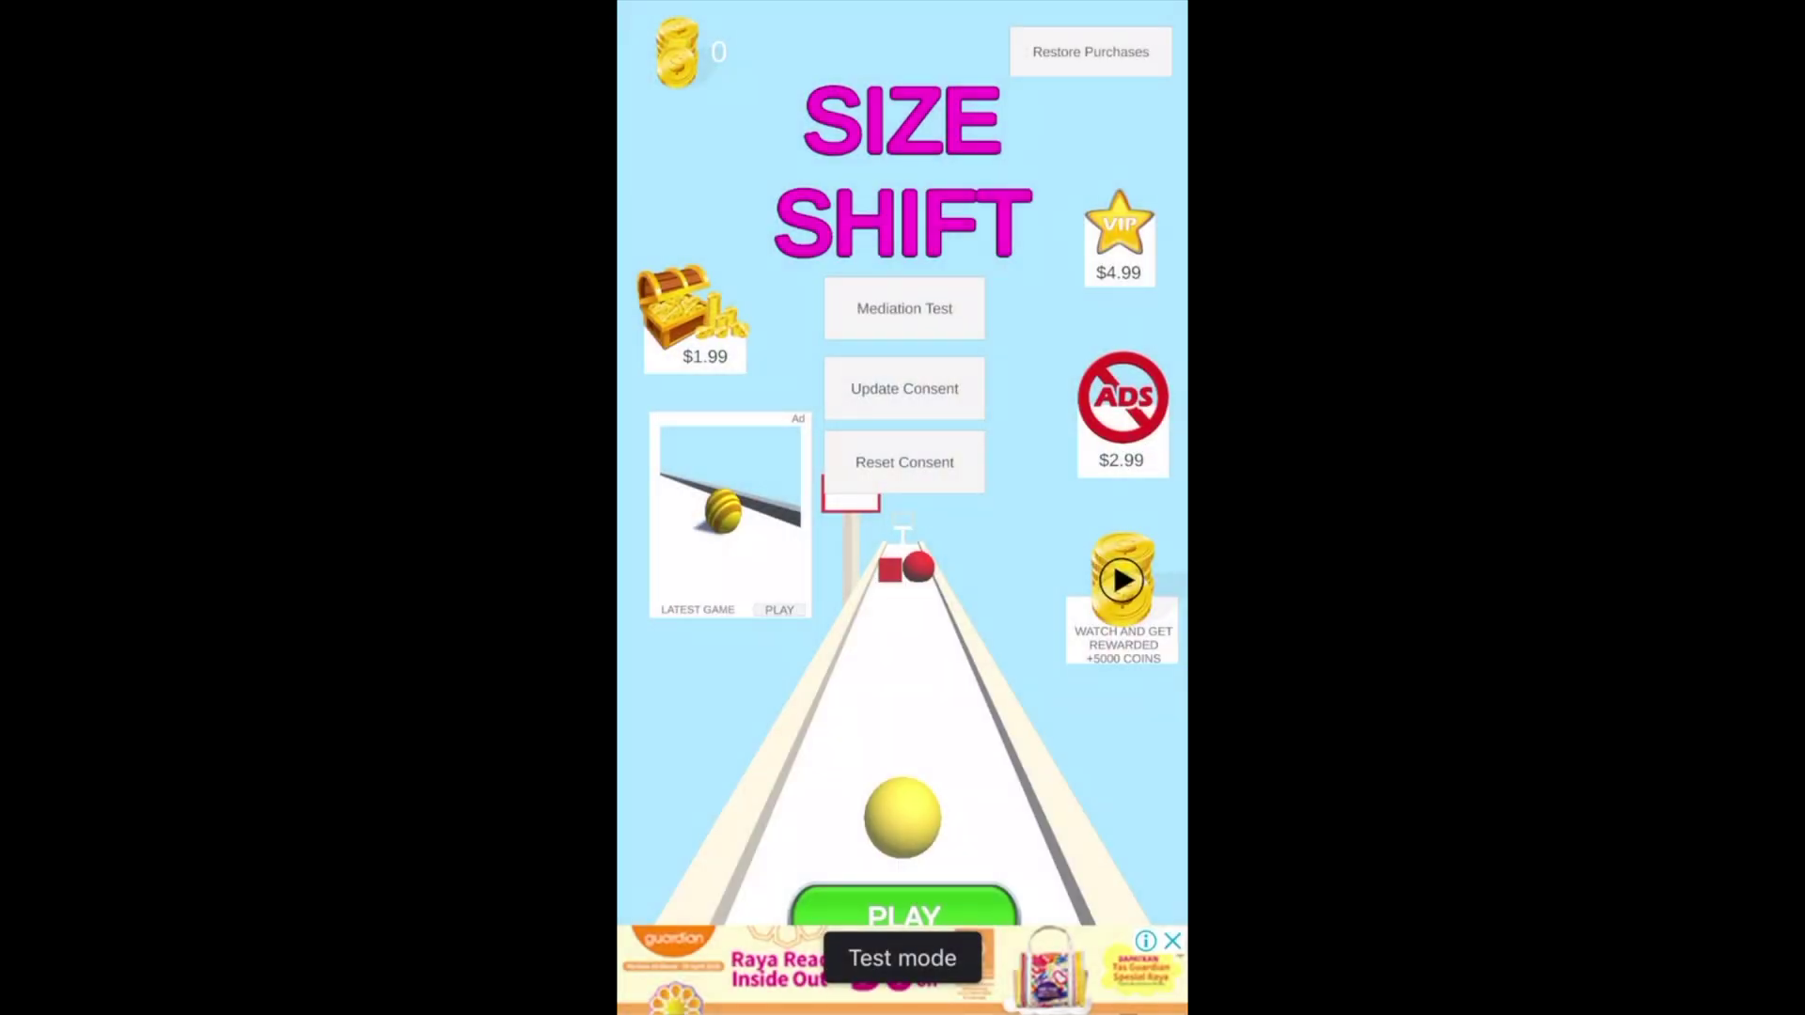
Try Update Consent in the iPhone game, and play and restart levels to check the ad behaviour.
{"action": "left_click", "coordinate": [905, 388]}
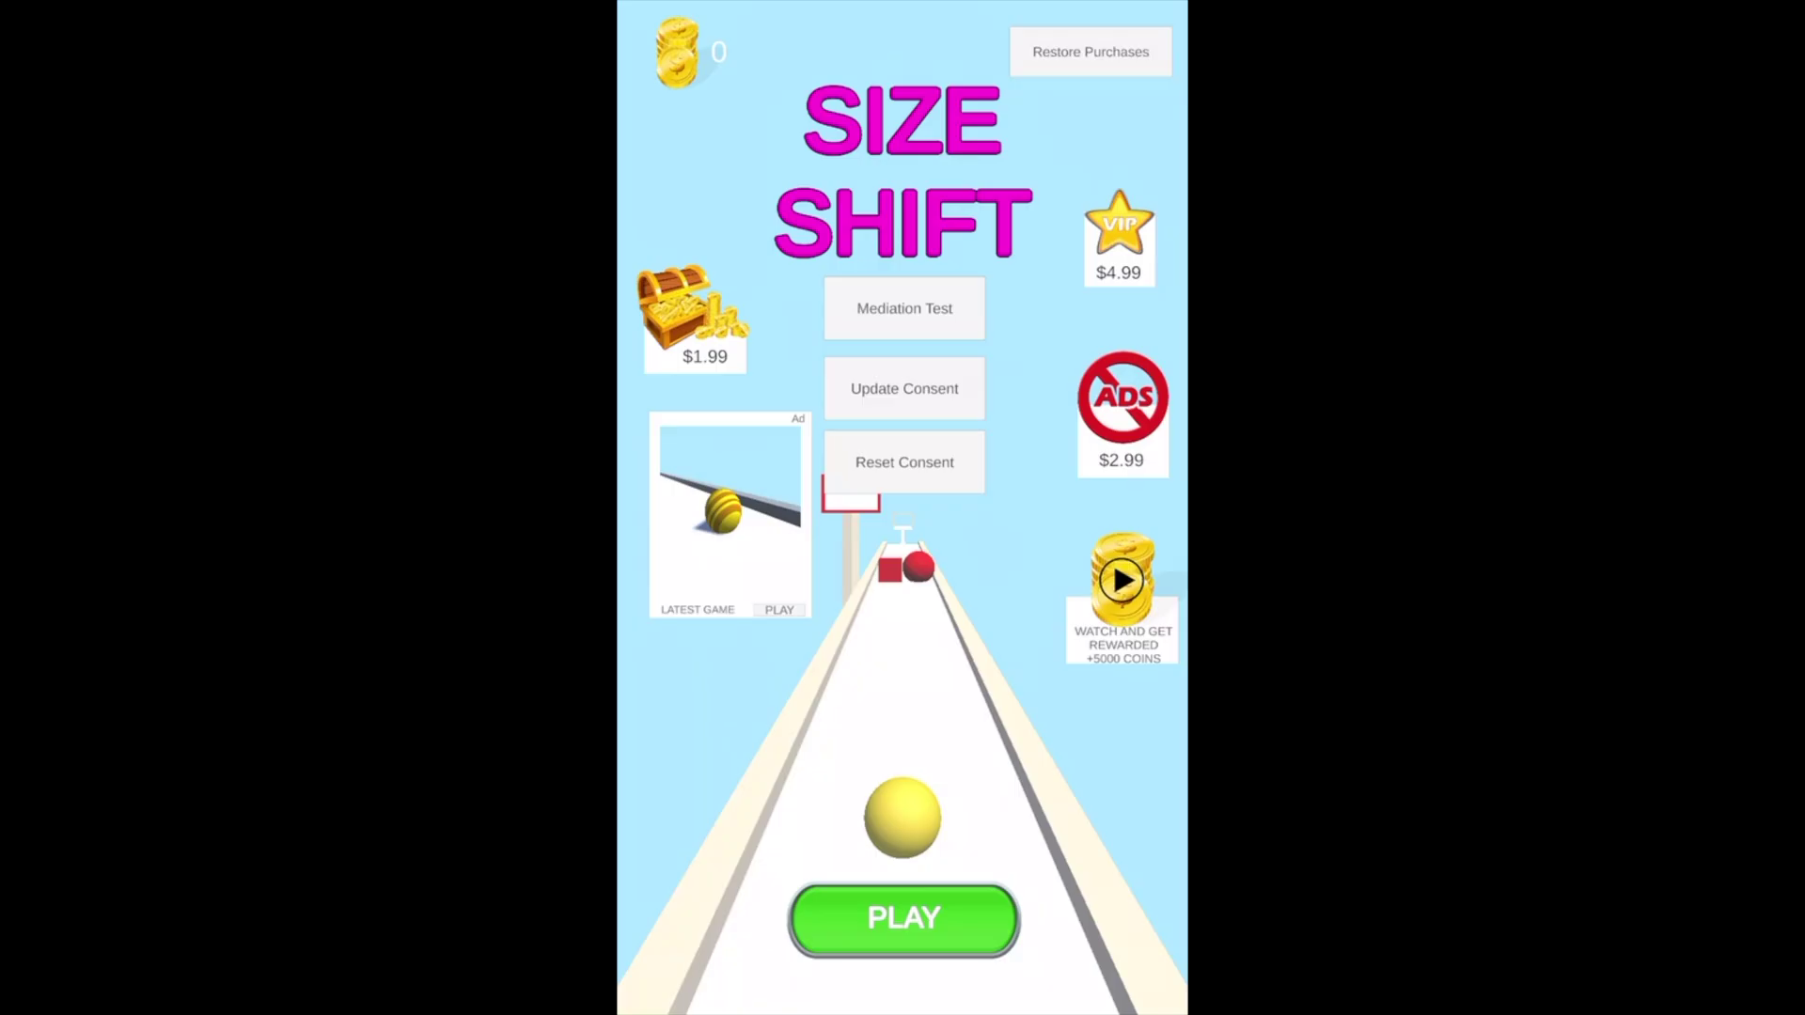
{"action": "left_click", "coordinate": [904, 918]}
{"action": "left_click", "coordinate": [1108, 60]}
{"action": "left_click", "coordinate": [904, 918]}
{"action": "left_click_drag", "start_coordinate": [803, 914], "coordinate": [939, 914]}
Reset the stored consent, close and relaunch Test Game 2 on the iPhone, and give consent.
{"action": "left_click", "coordinate": [905, 388]}
{"action": "left_click_drag", "start_coordinate": [903, 1006], "coordinate": [903, 658]}
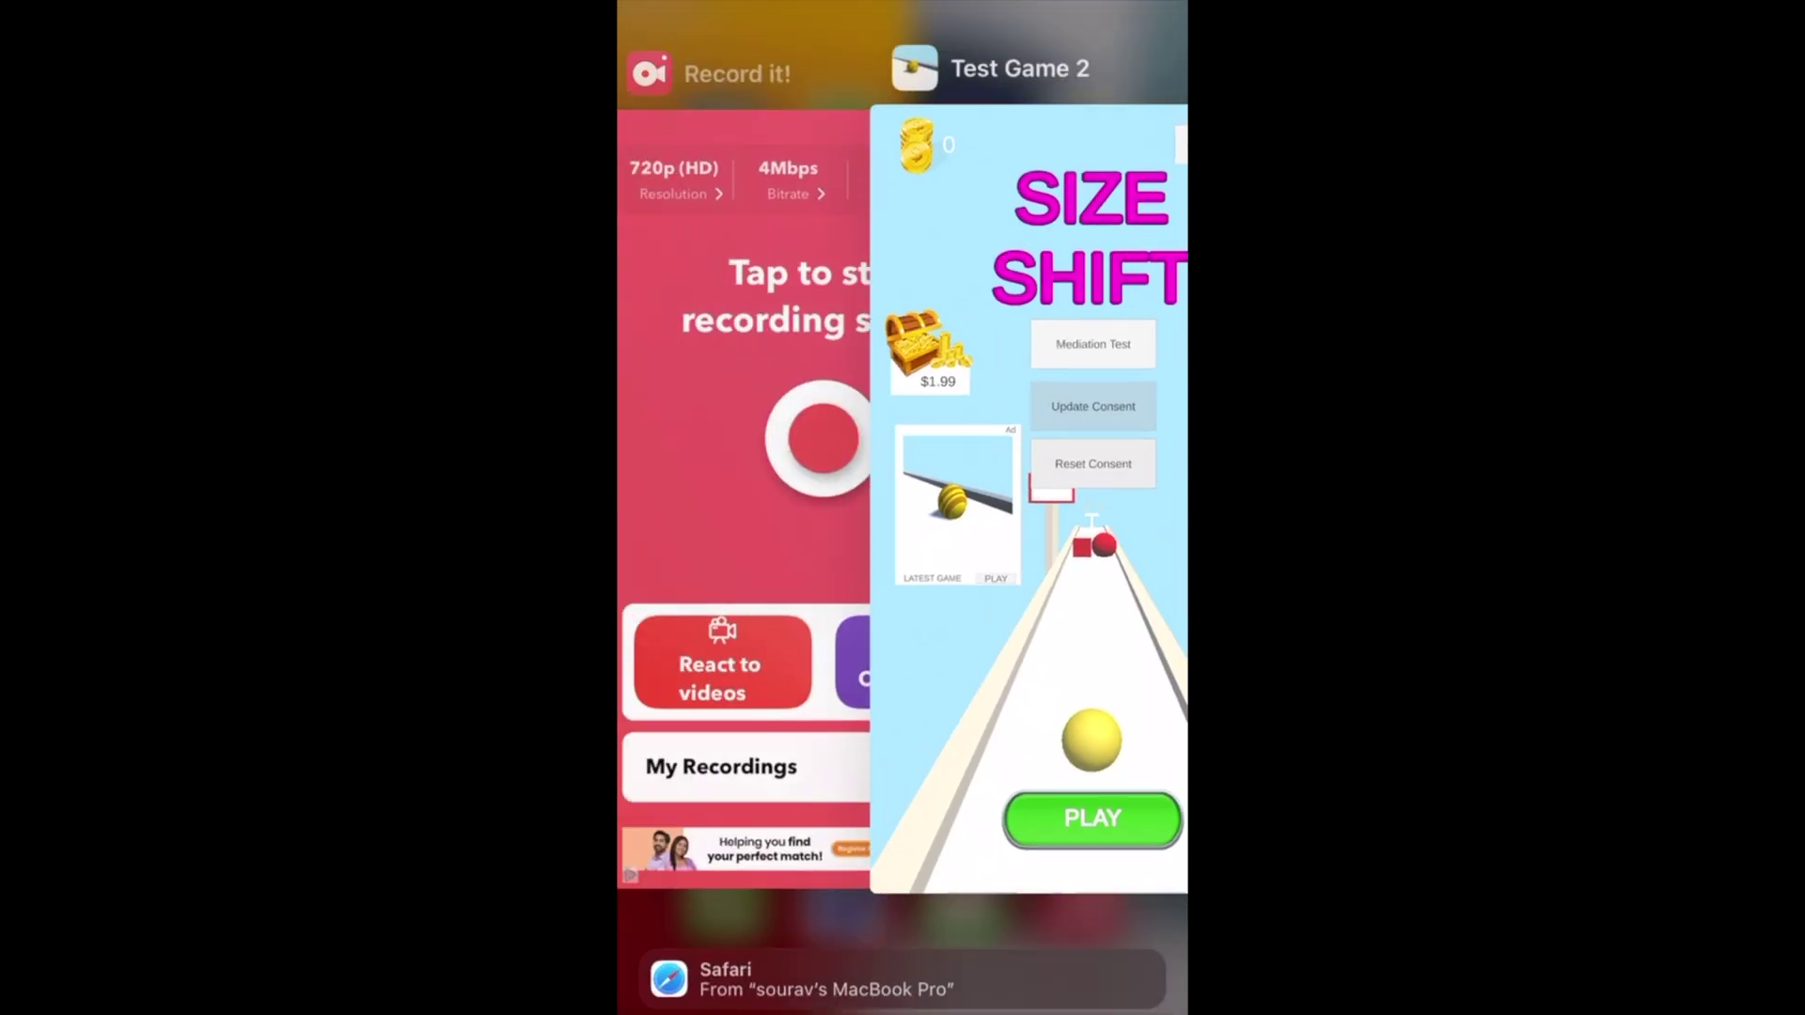
{"action": "left_click_drag", "start_coordinate": [752, 508], "coordinate": [1081, 507]}
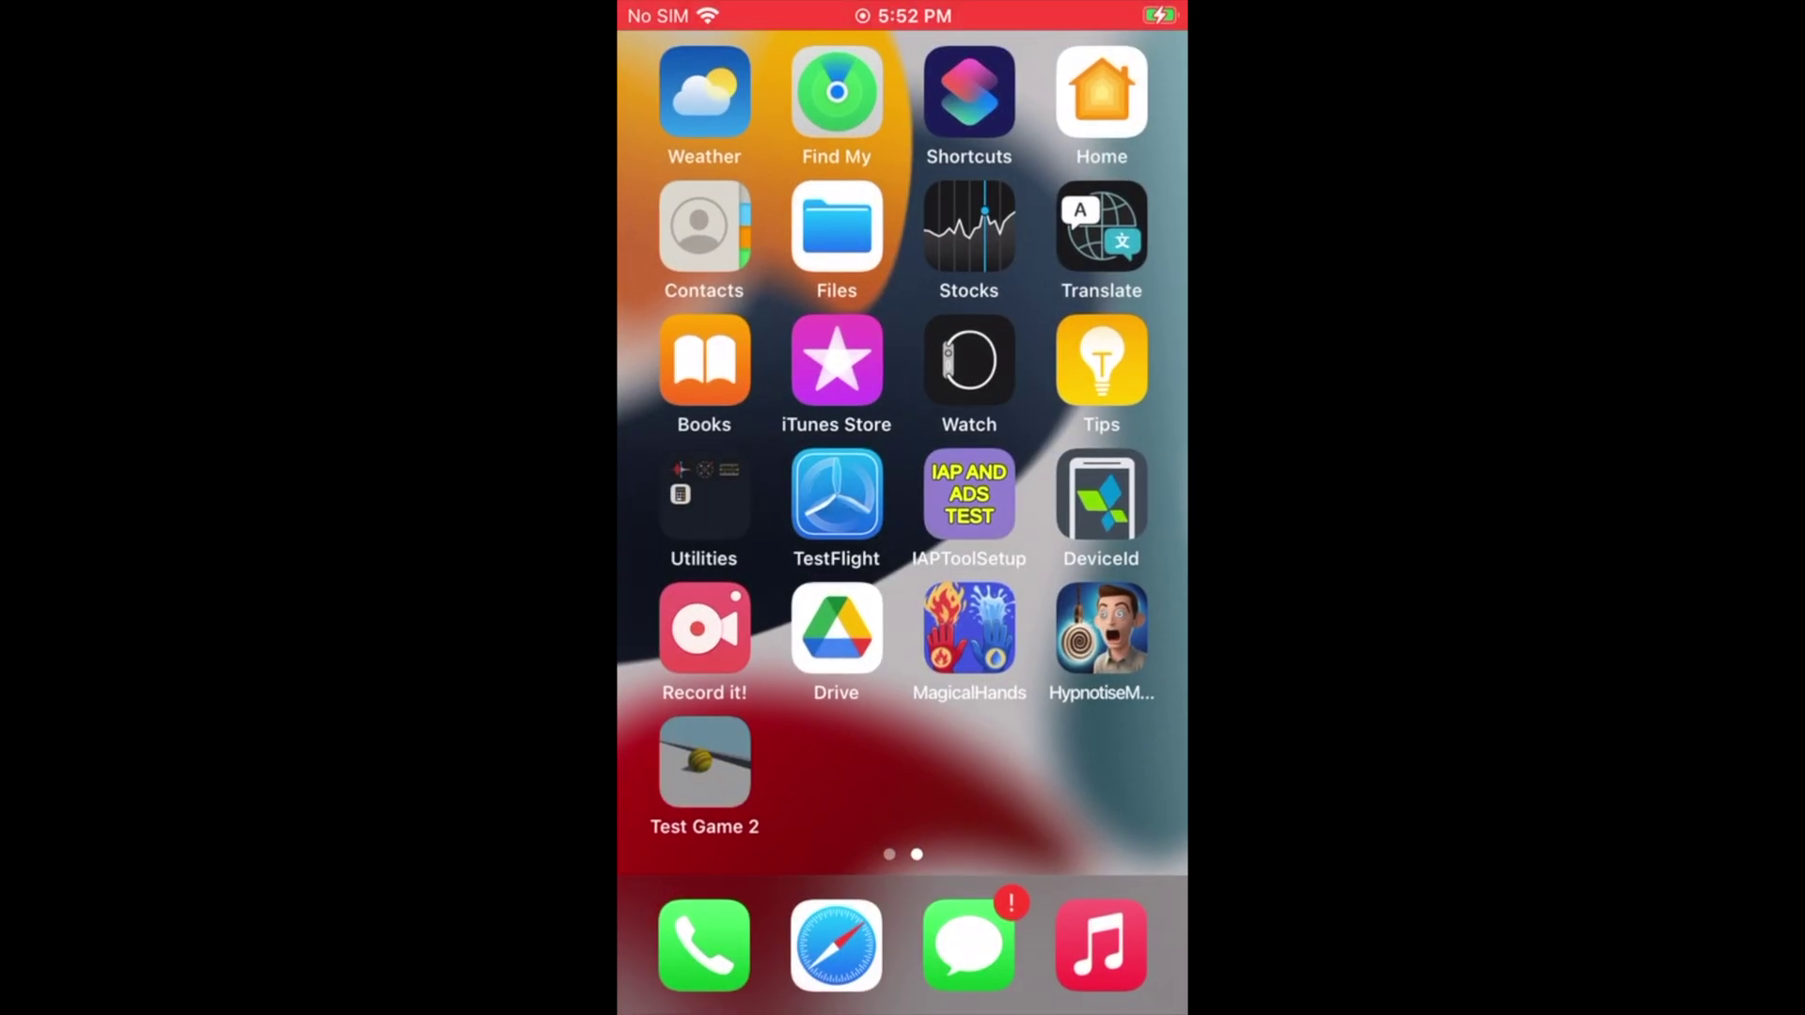
{"action": "left_click", "coordinate": [708, 757]}
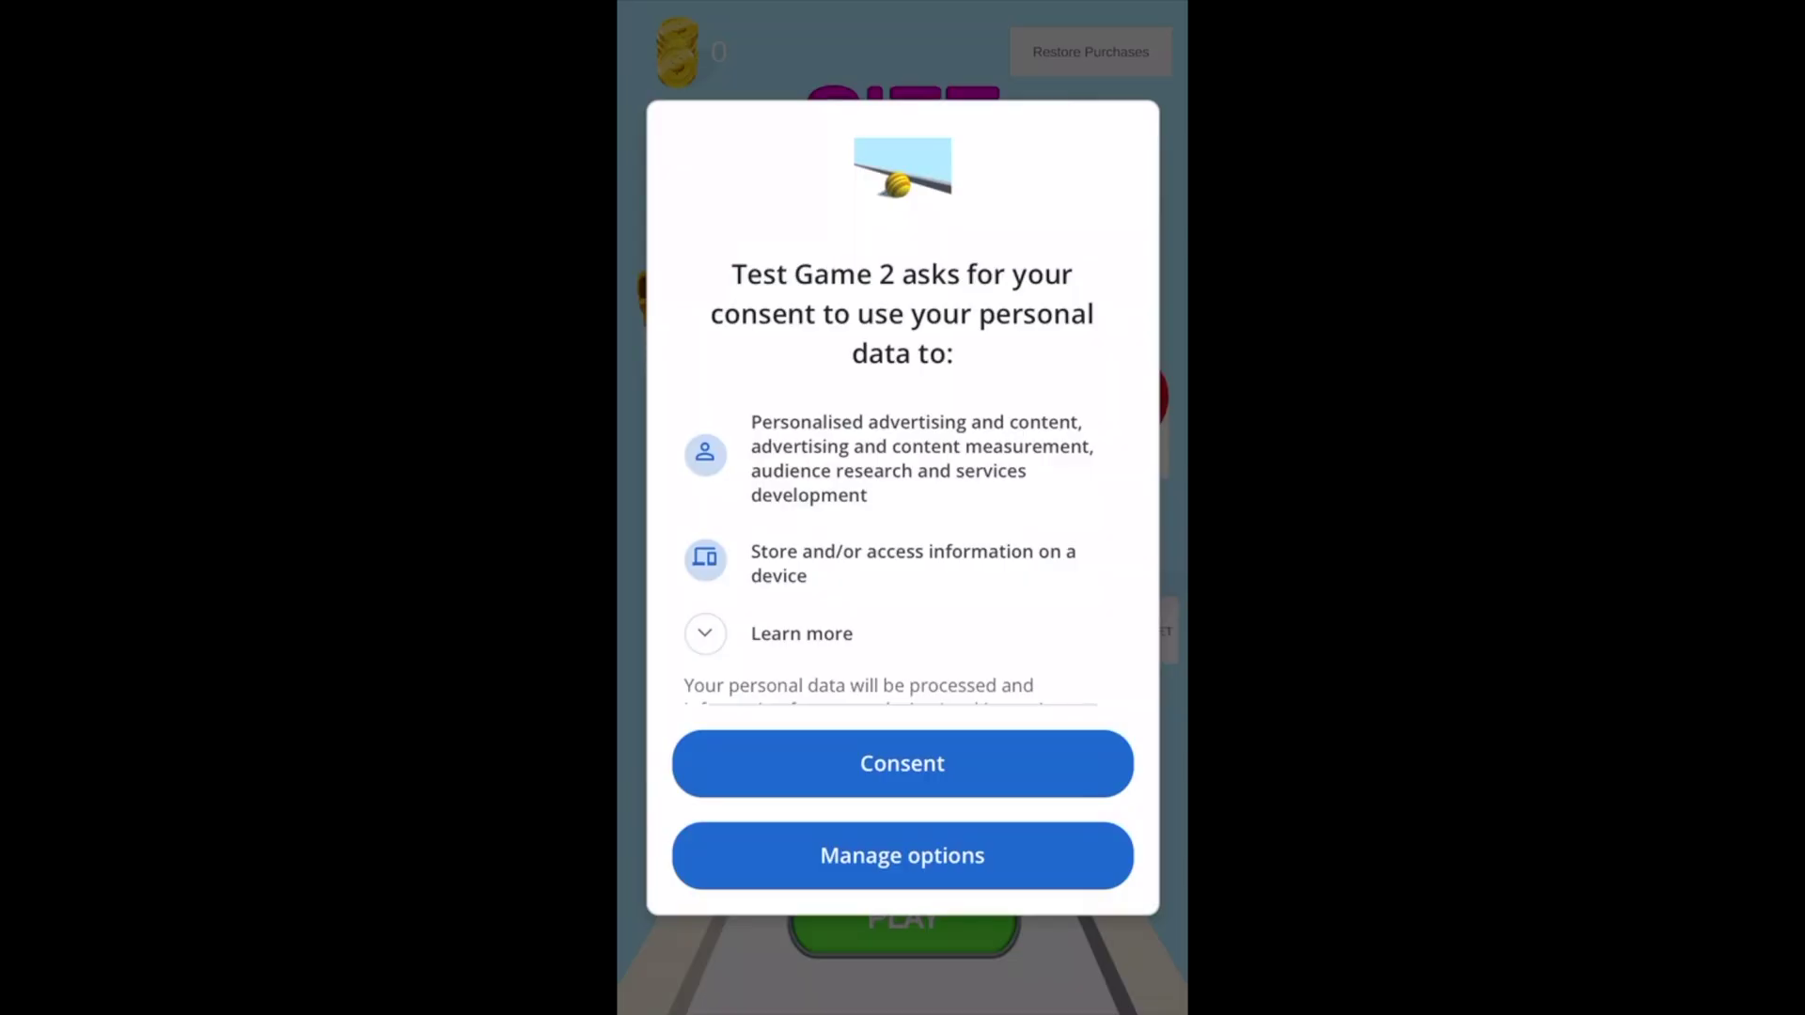
{"action": "left_click", "coordinate": [902, 764]}
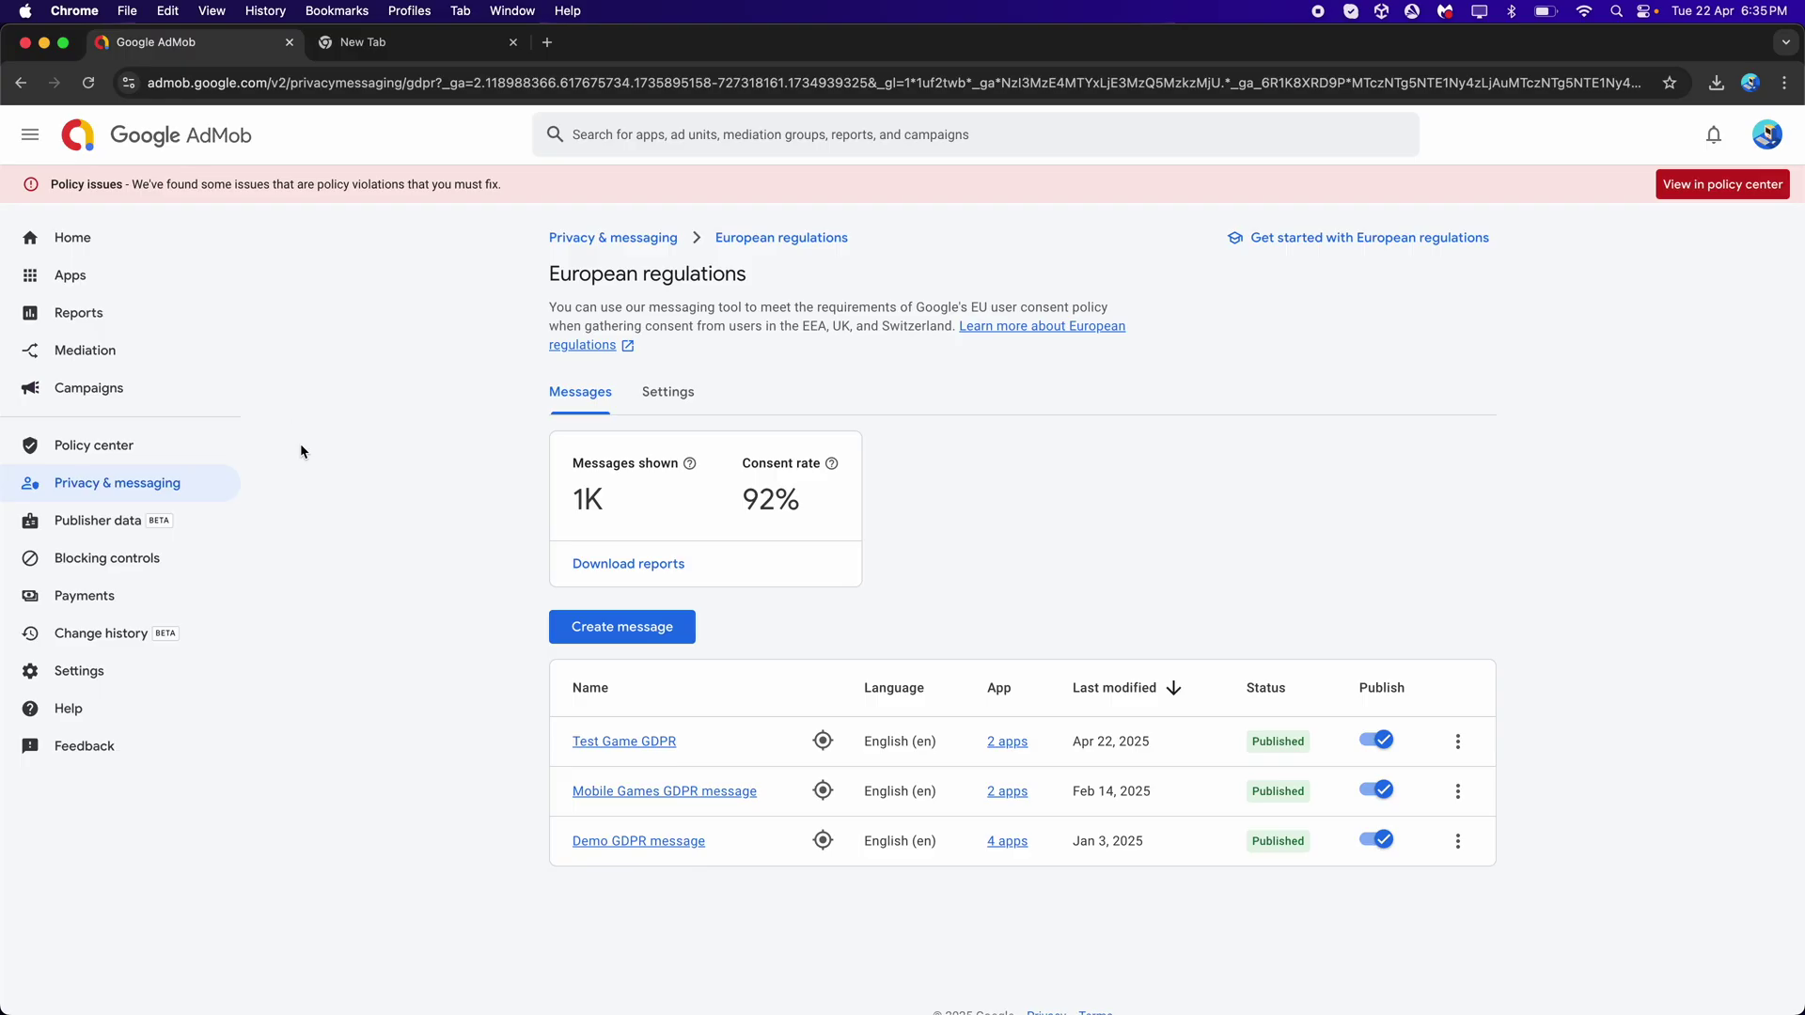
Check the Geography targeting of the Test Game GDPR message in AdMob and switch back to Unity.
{"action": "left_click", "coordinate": [609, 746]}
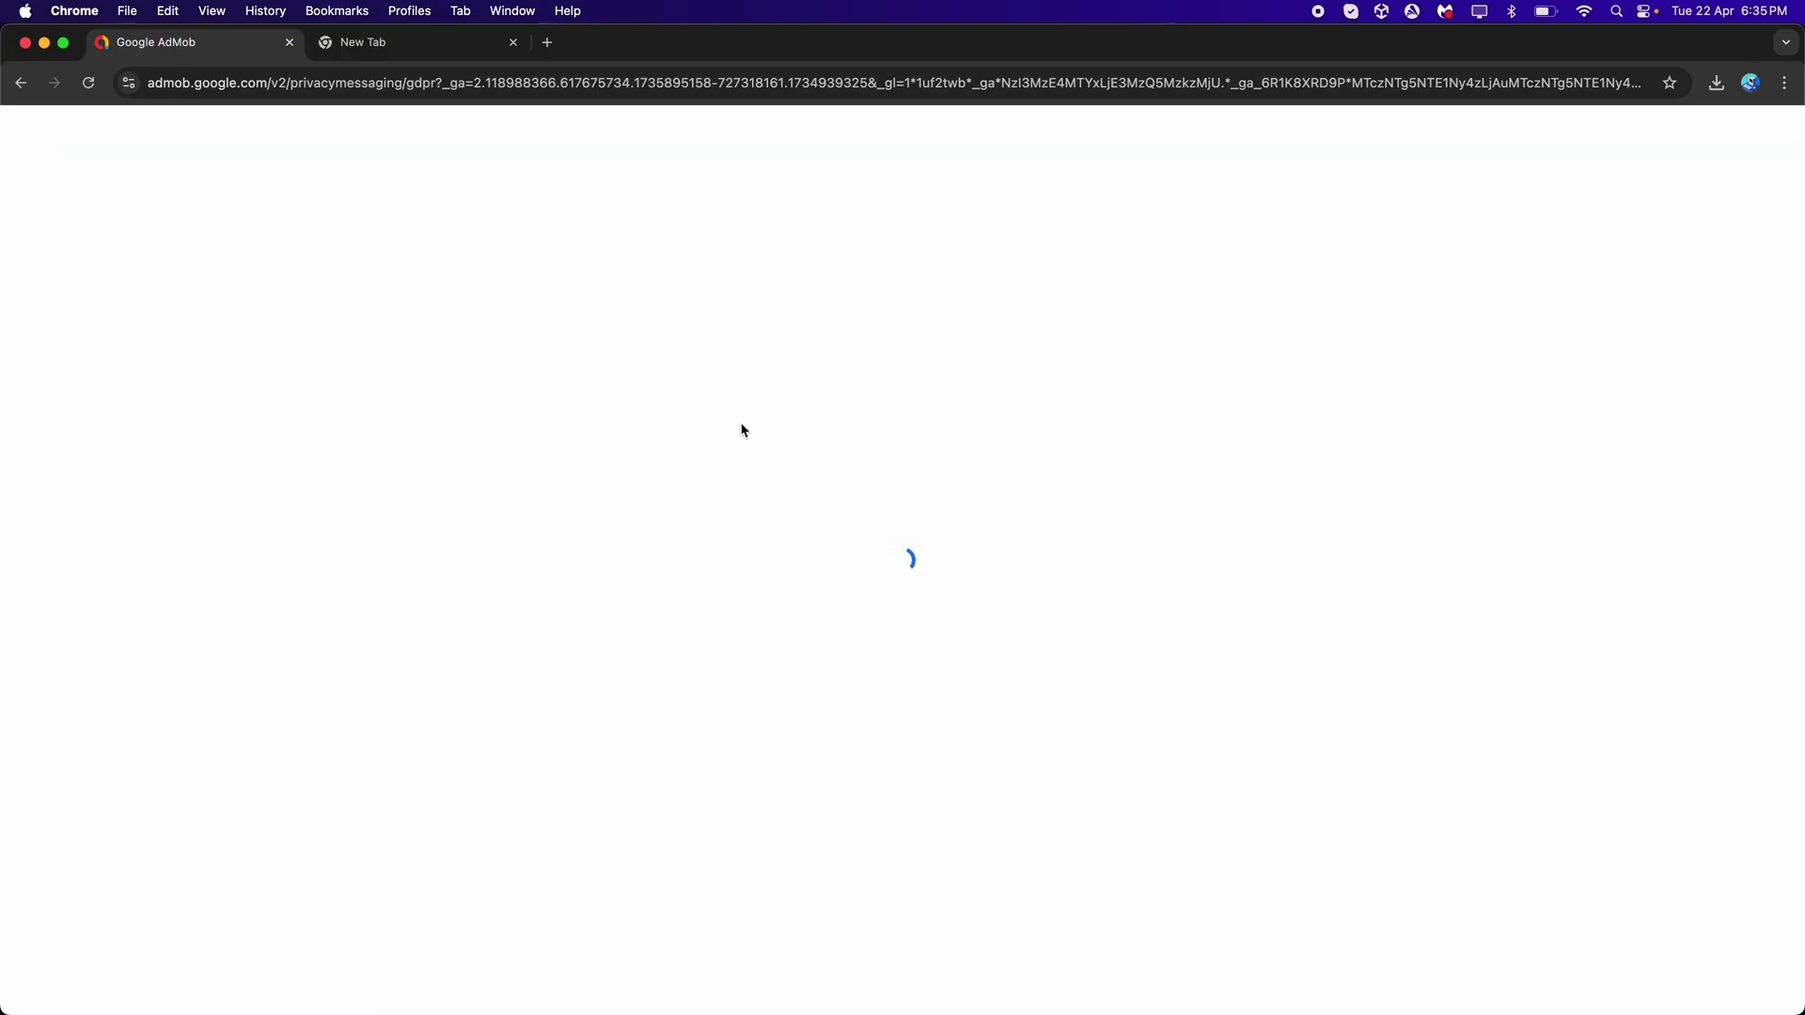
{"action": "left_click", "coordinate": [1254, 332]}
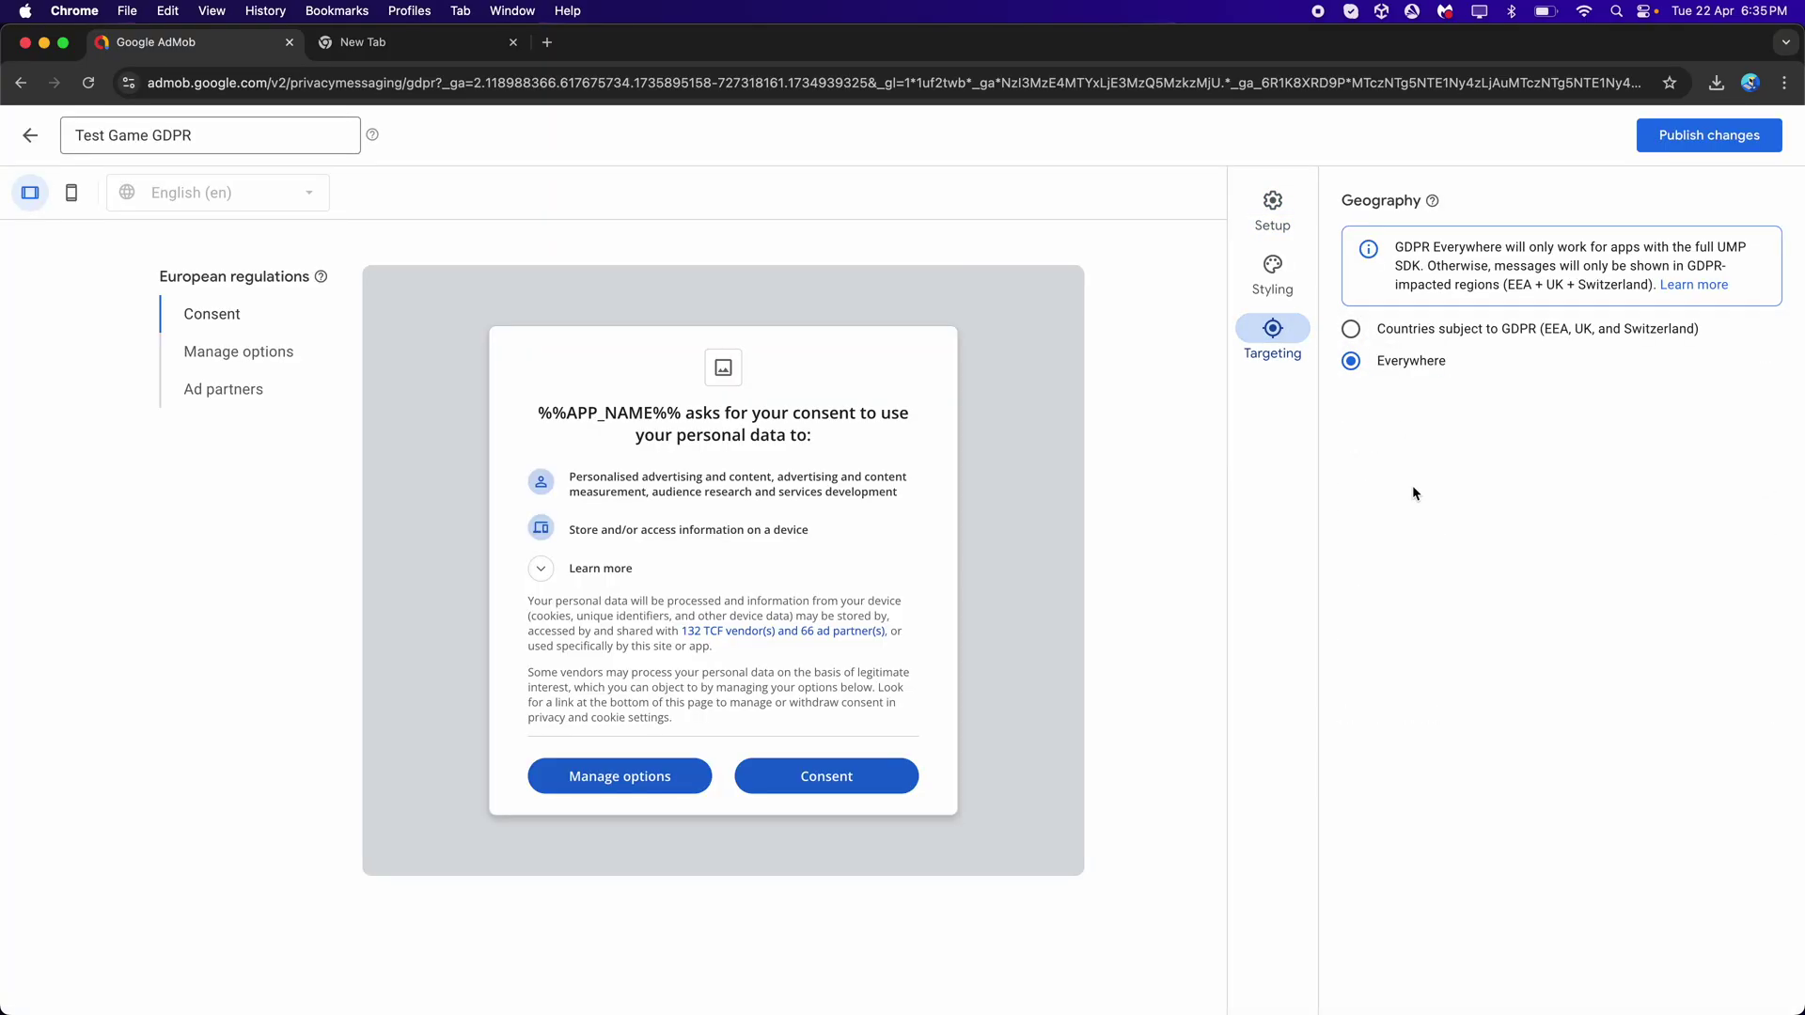
{"action": "key", "text": "super+Tab"}
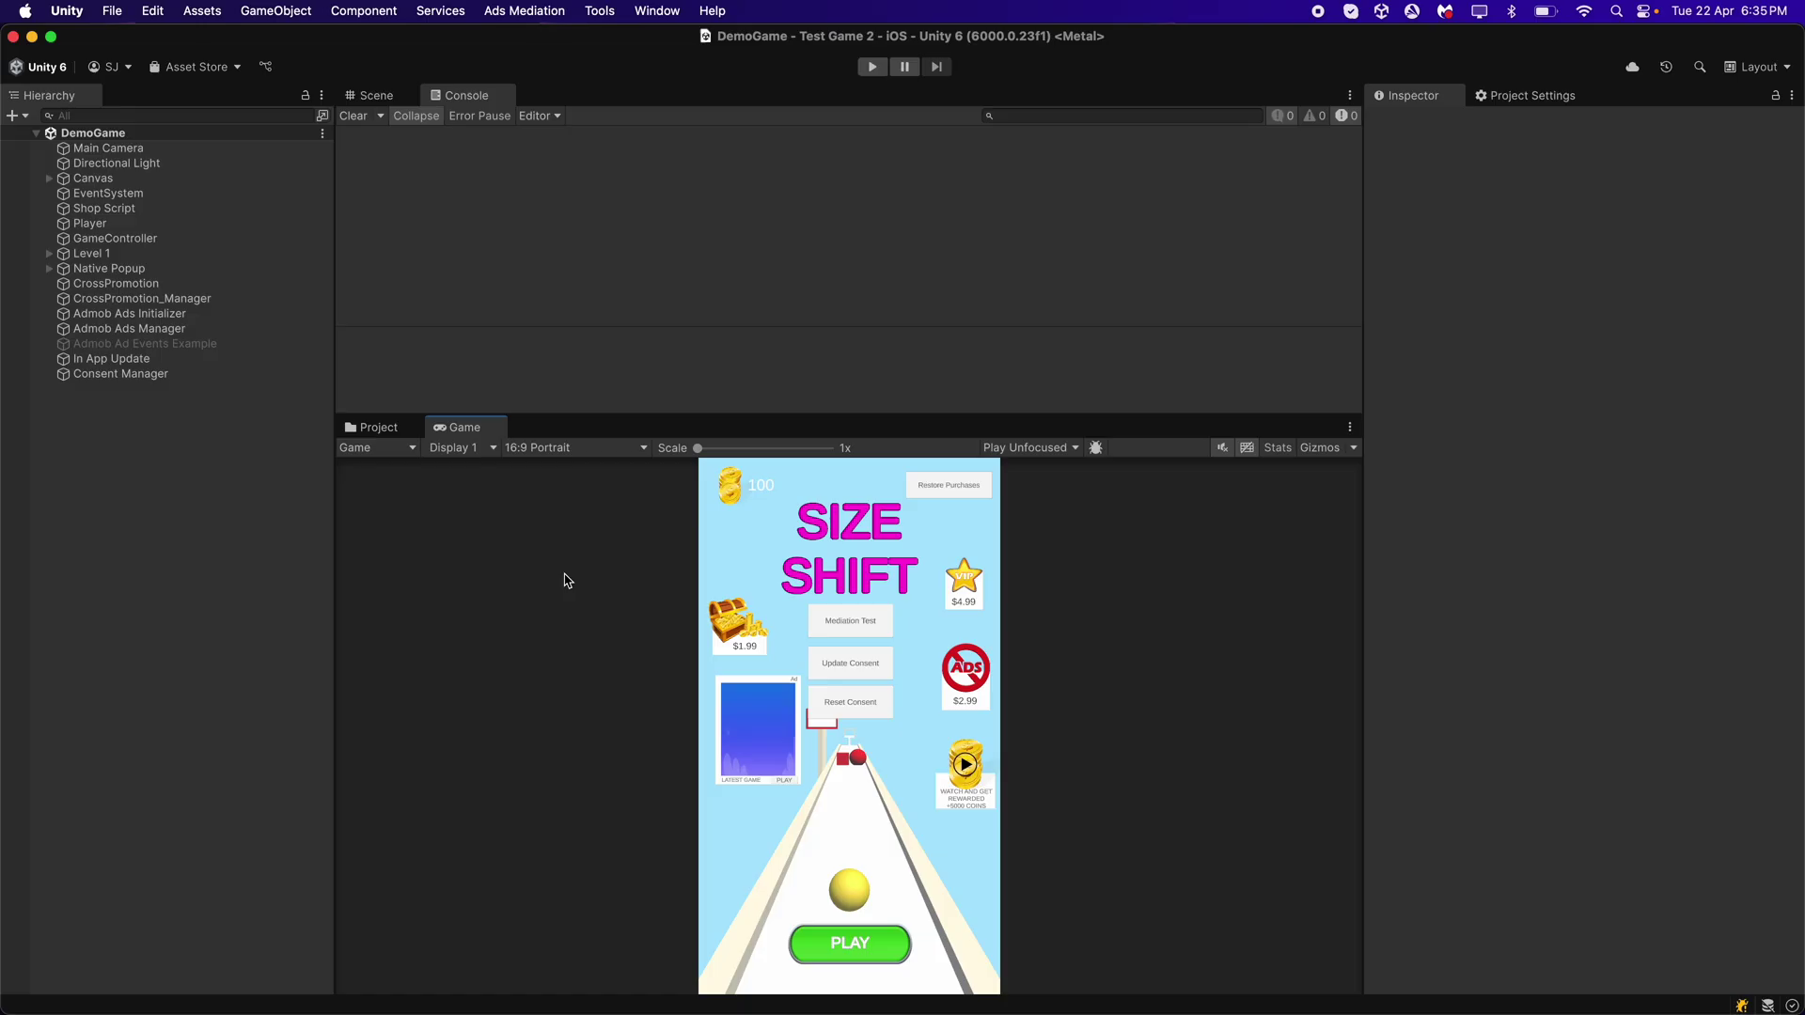